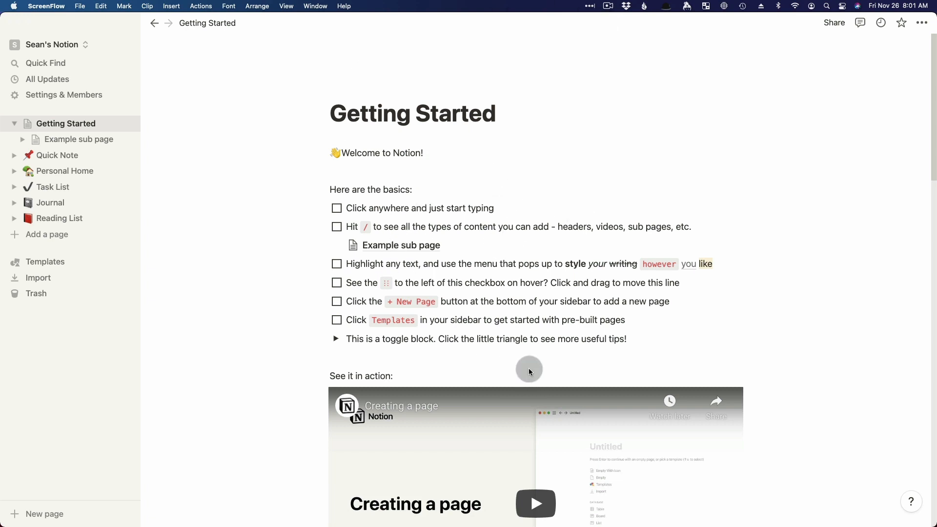
Look through the Getting Started page and collapse its sub-page list in the page tree
scroll(297, 397, "down", 5)
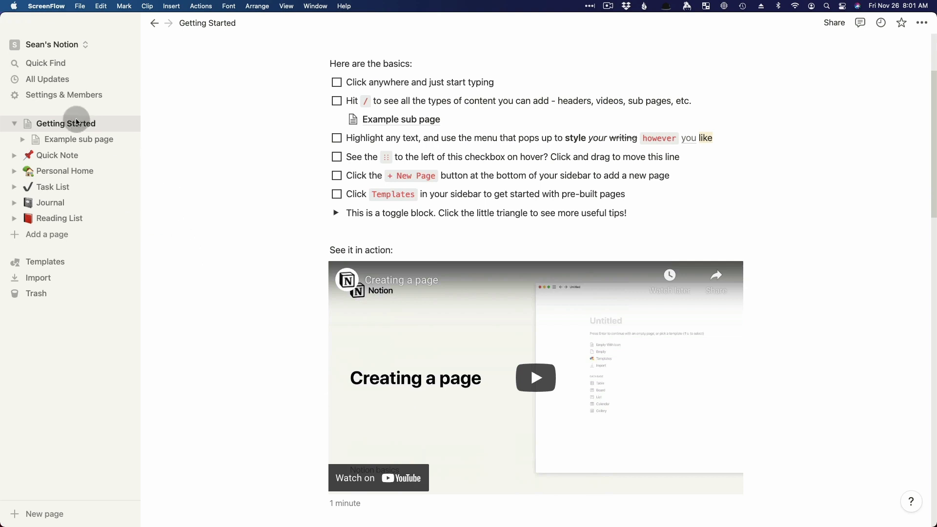
left_click(13, 126)
left_click(14, 124)
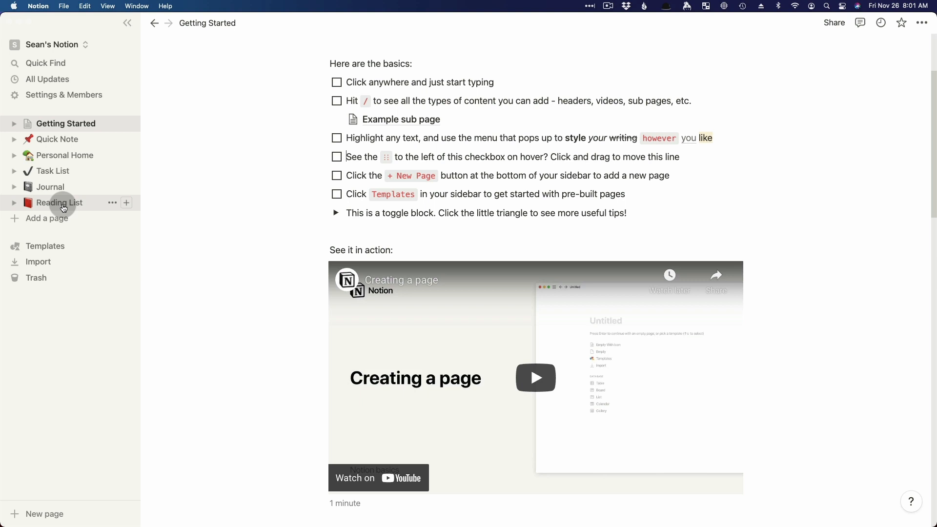
Add a new top-level page titled "Default" and leave its content empty
left_click(33, 223)
left_click(390, 130)
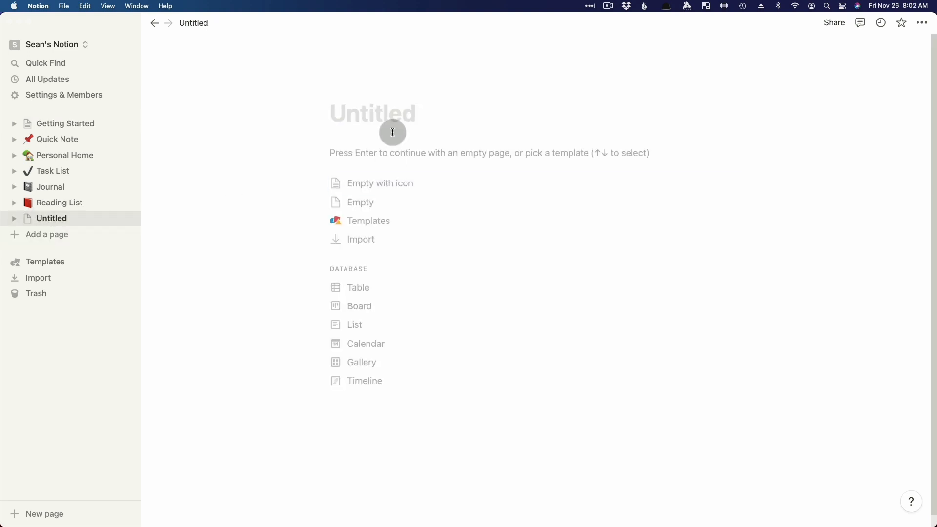
type("D")
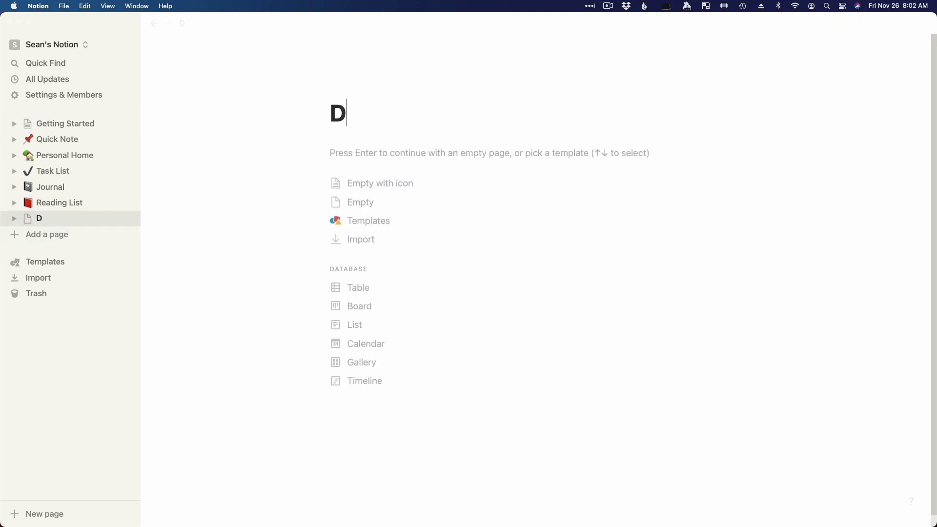
type("efault")
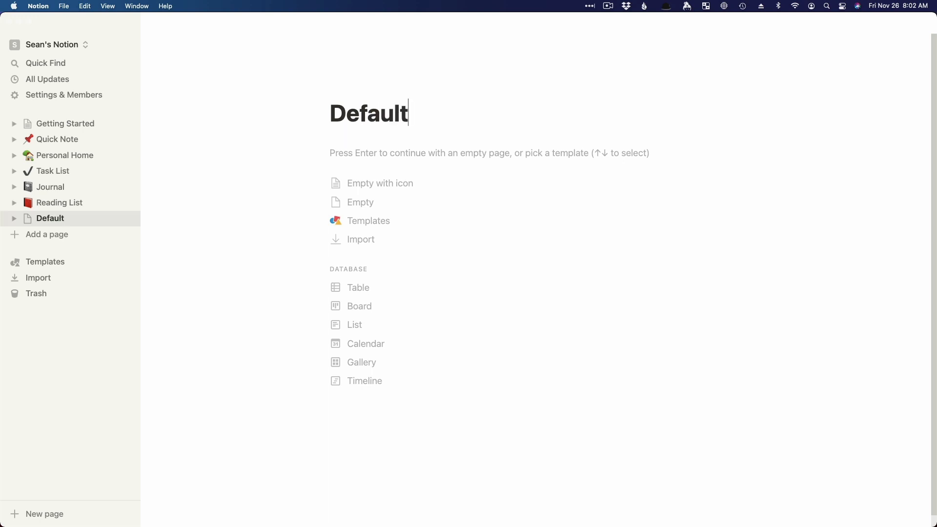
key("Return")
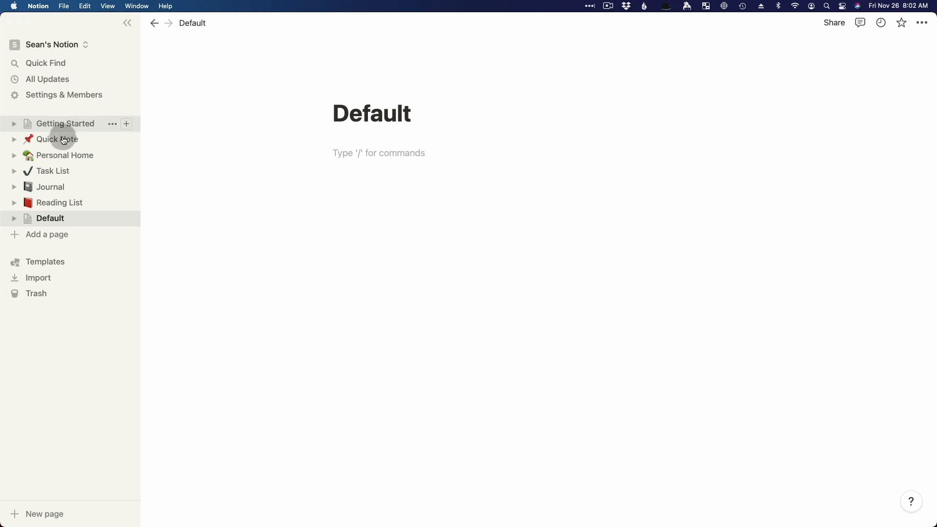
Move Getting Started, Quick Note, Personal Home, Task List, Journal and Reading List into the Default page and check the nesting
left_click_drag(65, 129, 56, 218)
left_click_drag(61, 130, 50, 203)
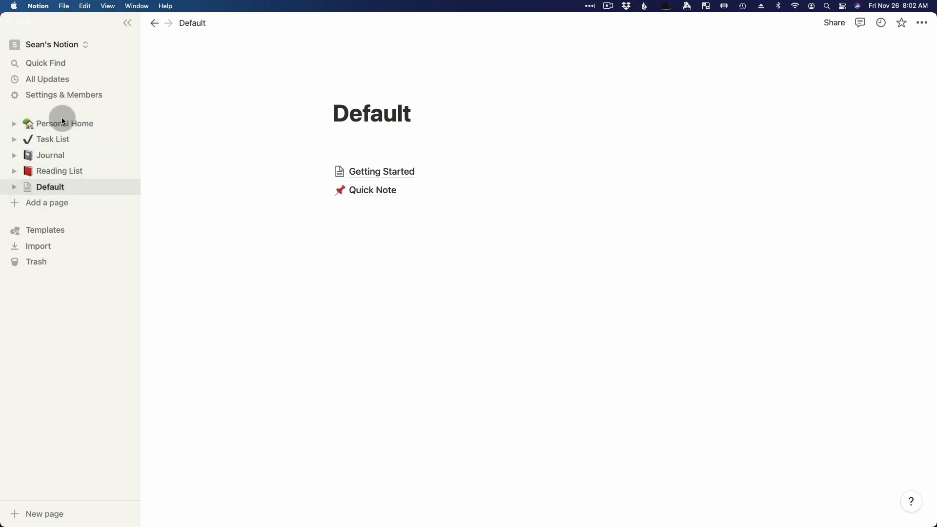
left_click_drag(59, 125, 54, 187)
mouse_move(62, 122)
left_mouse_down()
mouse_move(57, 170)
mouse_move(57, 124)
mouse_move(60, 157)
mouse_move(57, 124)
mouse_move(59, 140)
left_mouse_up()
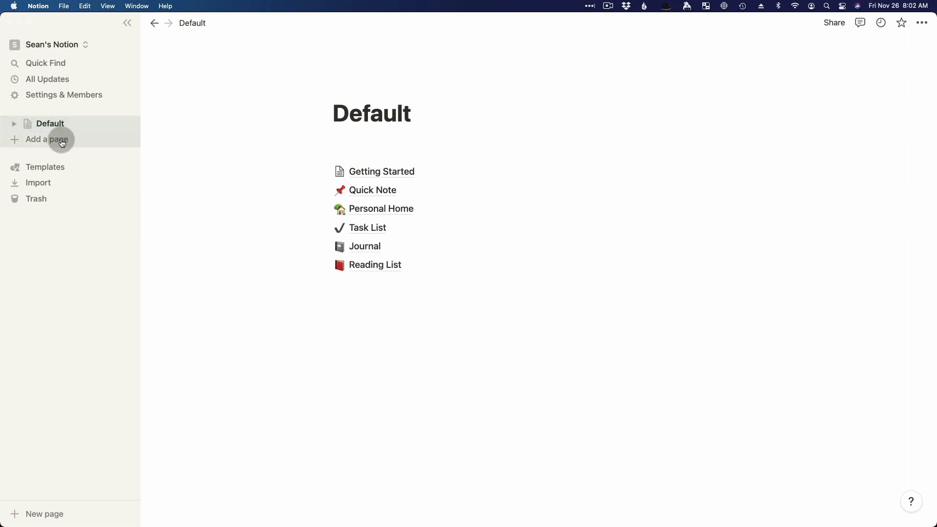
left_click(15, 125)
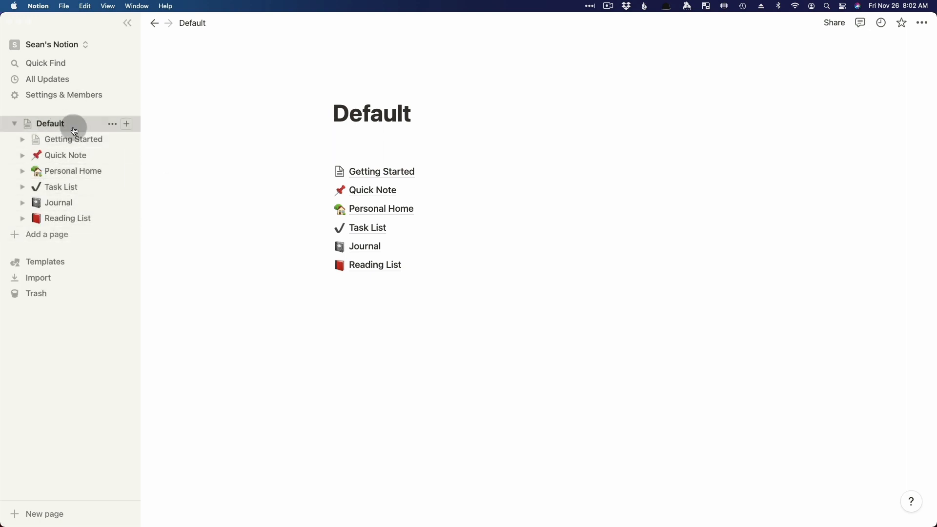
left_click(14, 128)
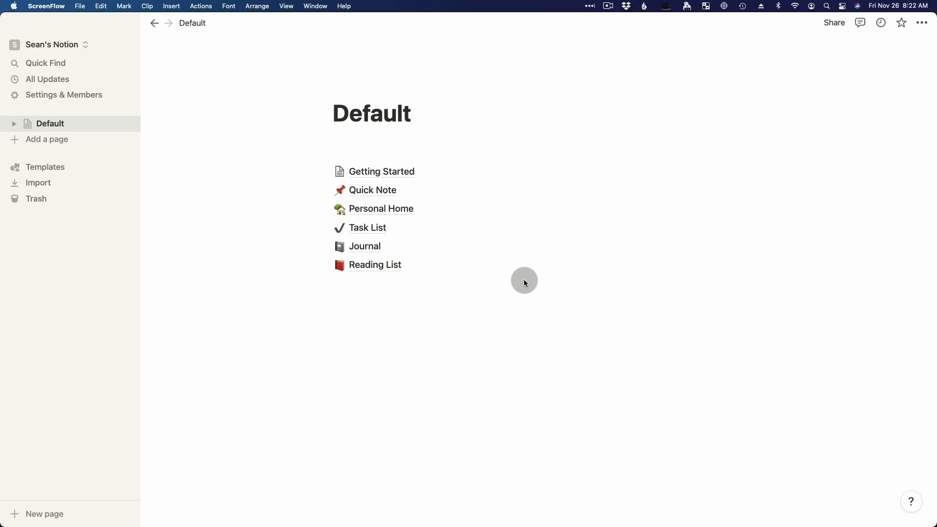
Add a new top-level page titled "Rogues and Raiders" with empty content
left_click(58, 137)
left_click(51, 140)
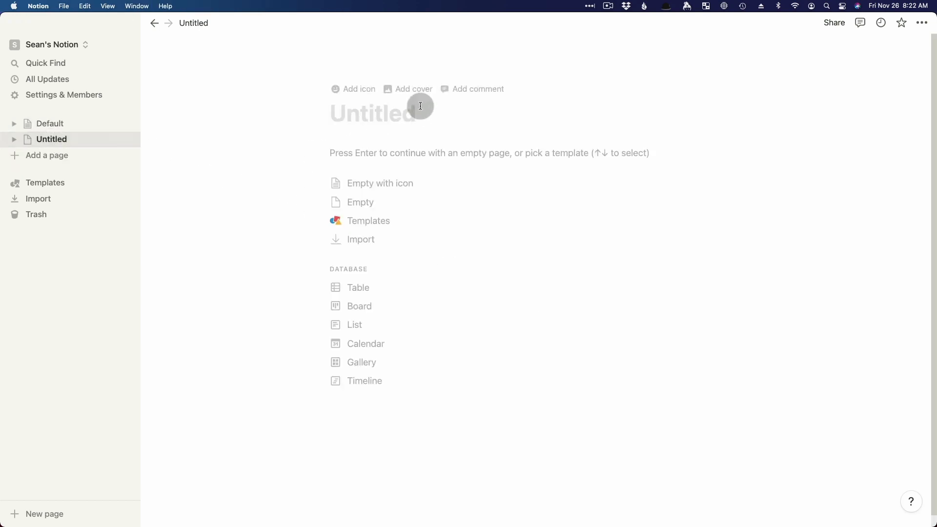
type("Rogues and R")
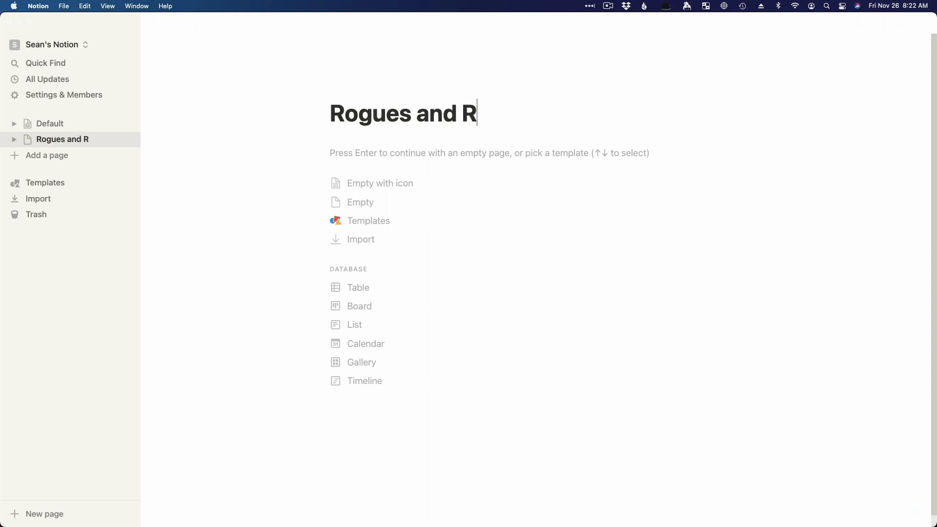
type("aiders")
key("Return")
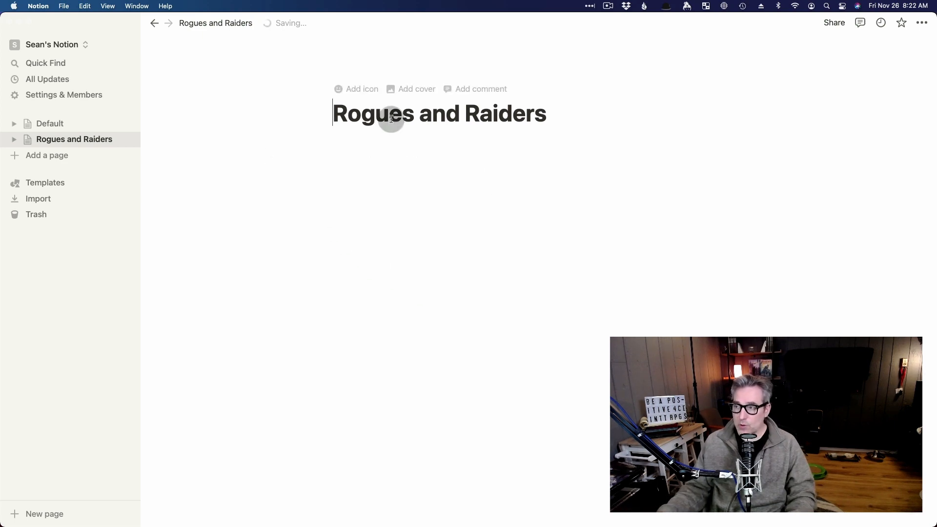
Add an icon to the Rogues and Raiders page and replace it with an uploaded Forbidden Lands logo image
left_click(343, 111)
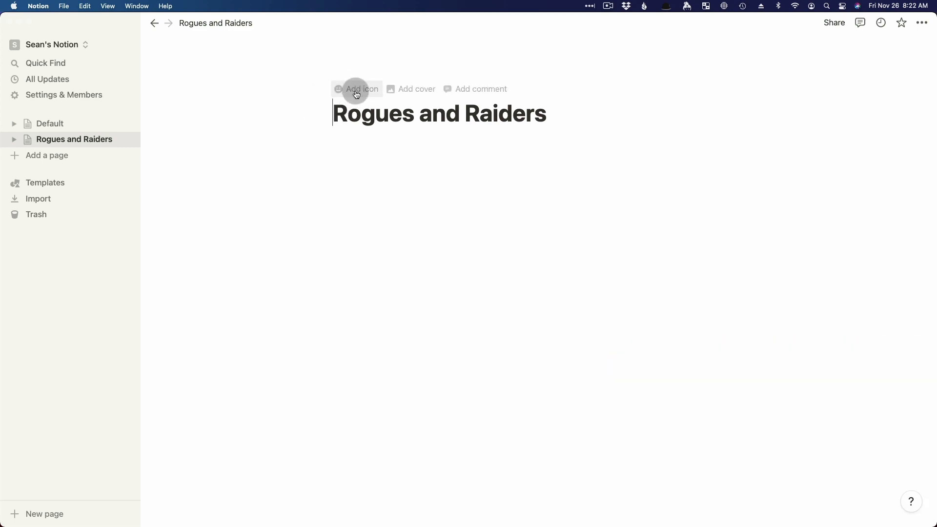
left_click(352, 87)
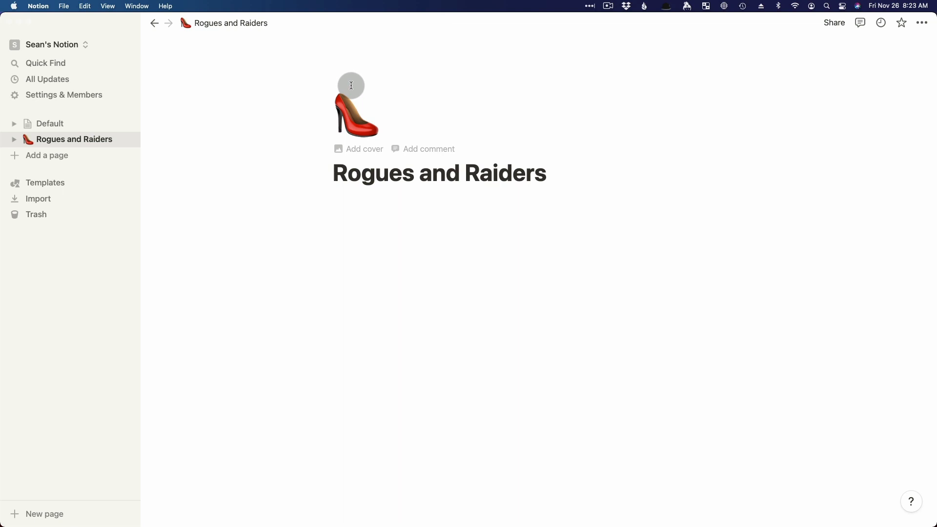
left_click(362, 123)
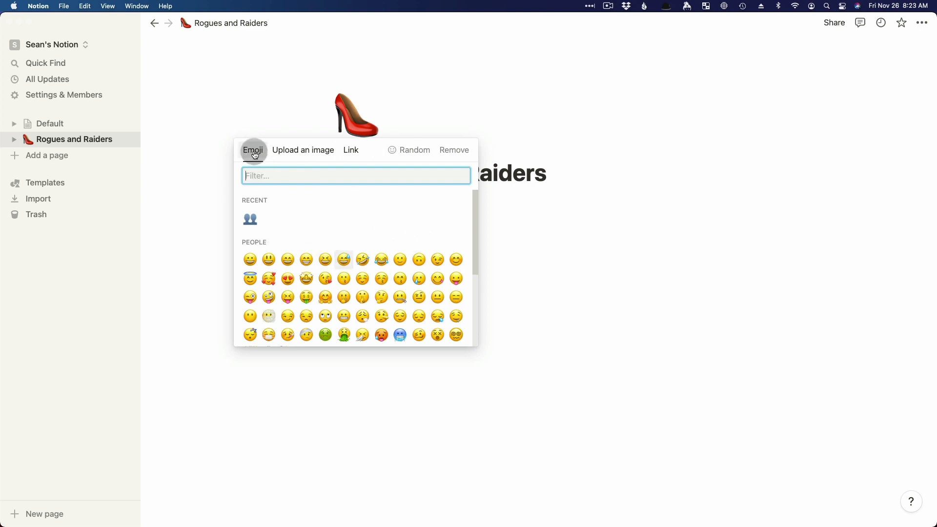
left_click(309, 150)
left_click(349, 152)
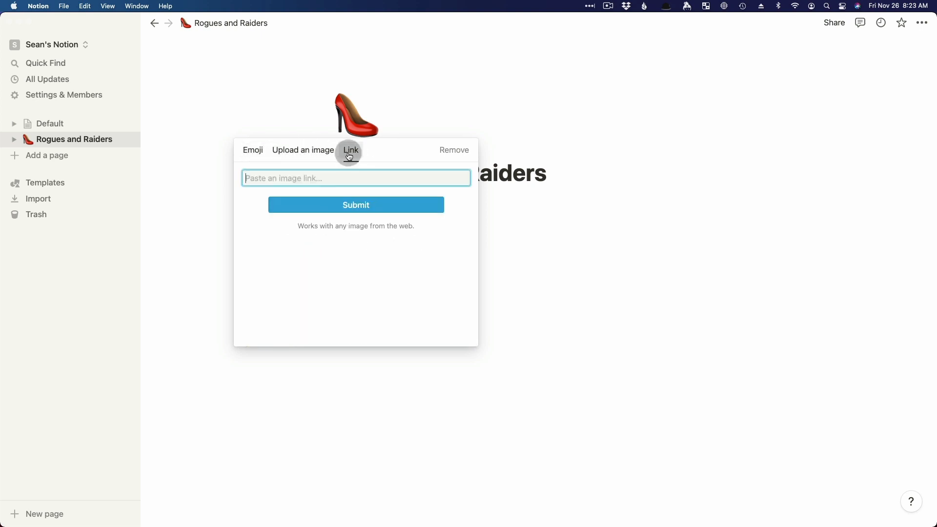
left_click(320, 152)
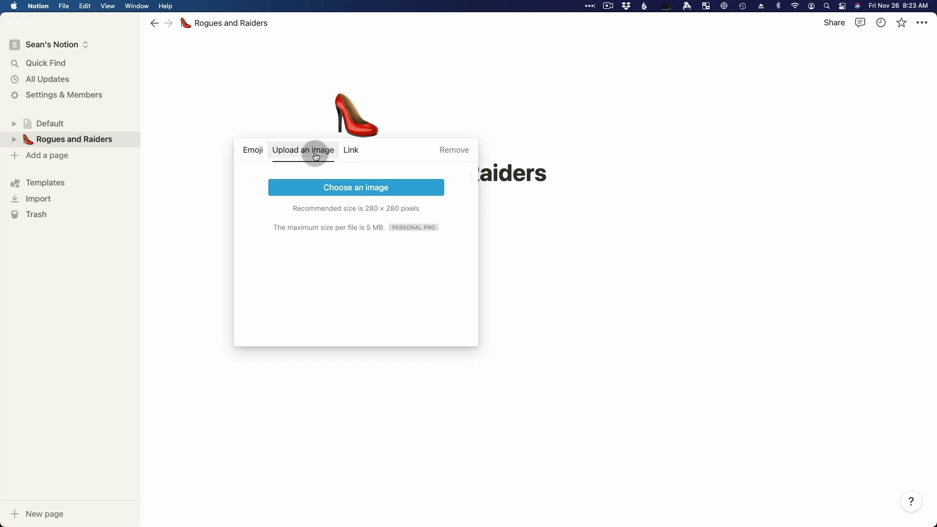
left_click(350, 194)
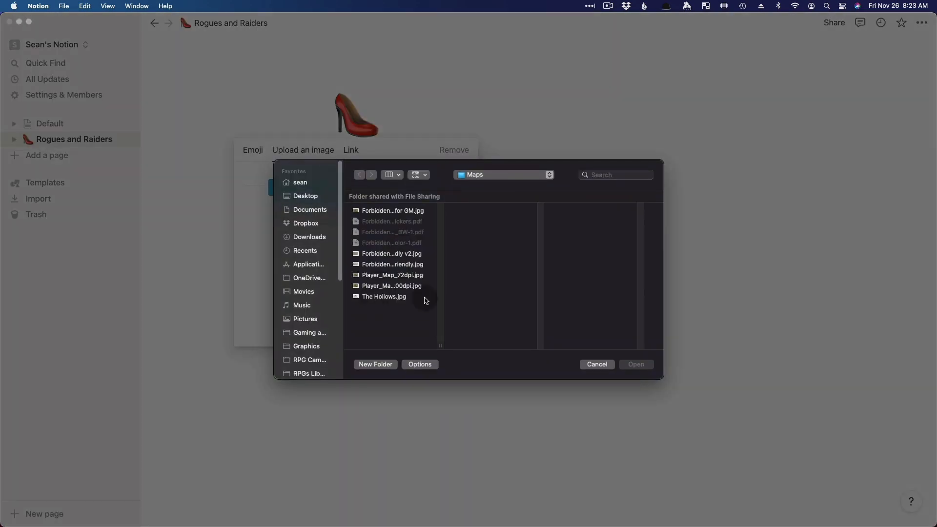
left_click(472, 274)
scroll(584, 306, "down", 5)
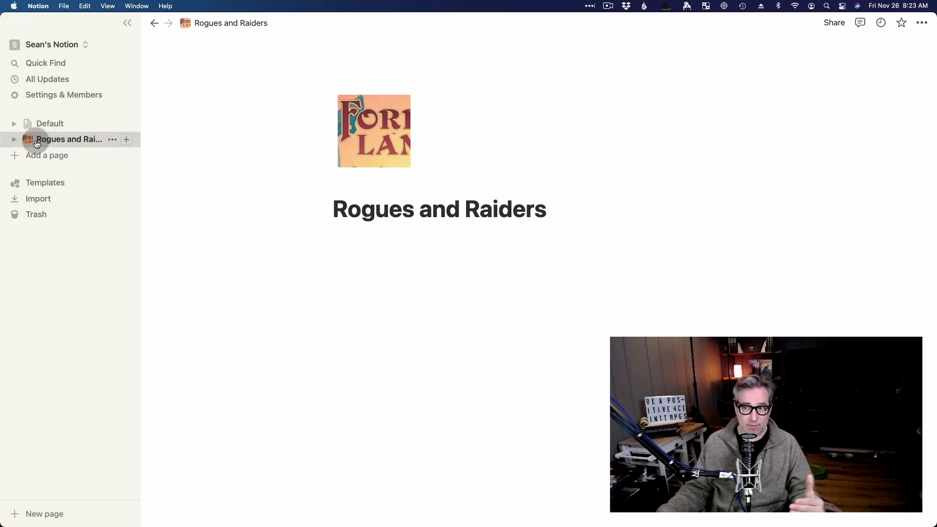
left_click(14, 123)
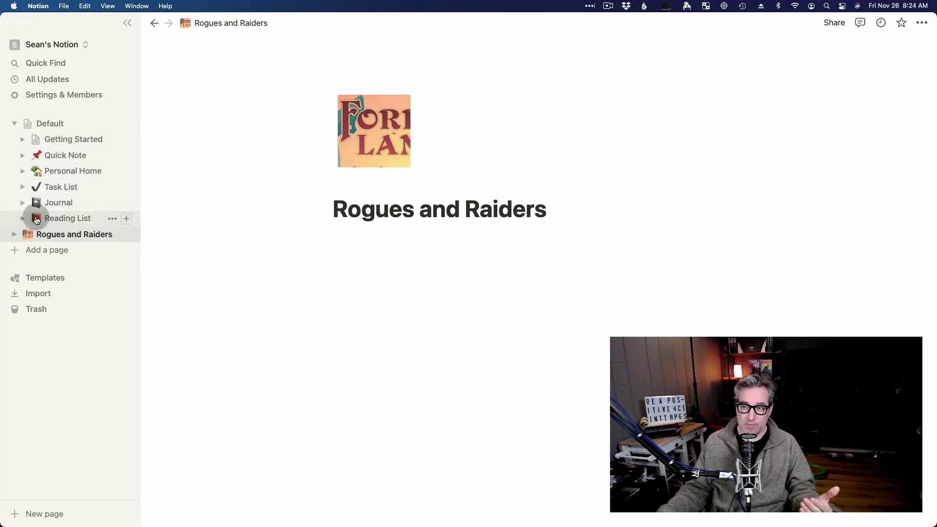
left_click(14, 125)
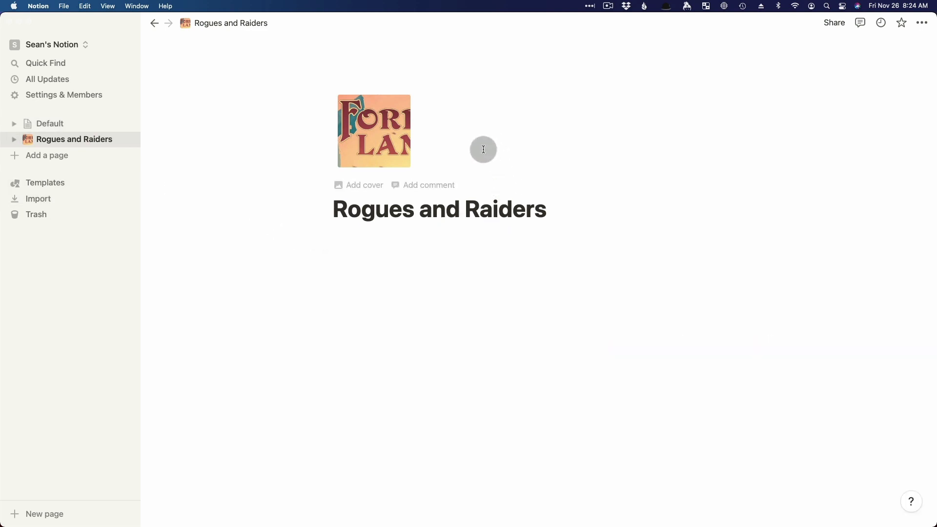
Add a cover to the Rogues and Raiders page and replace it with a map image uploaded from the computer
left_click(362, 189)
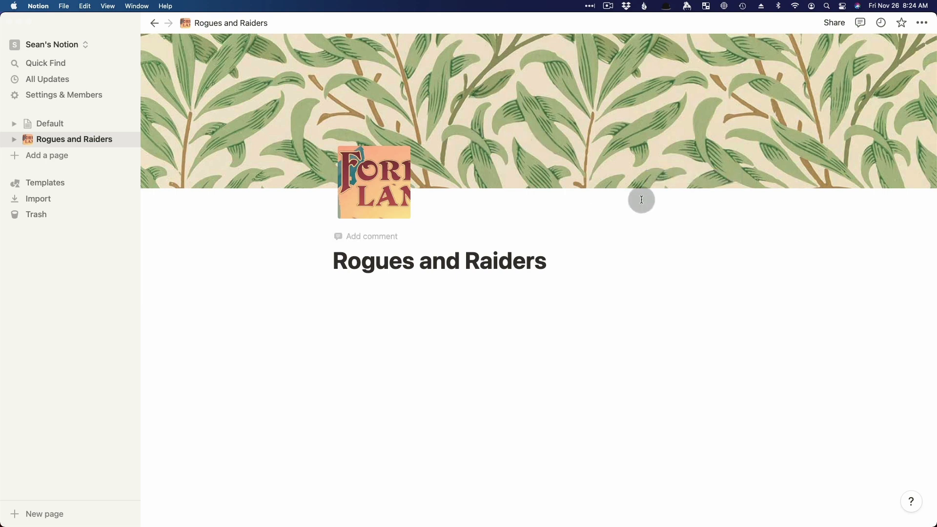
mouse_move(582, 146)
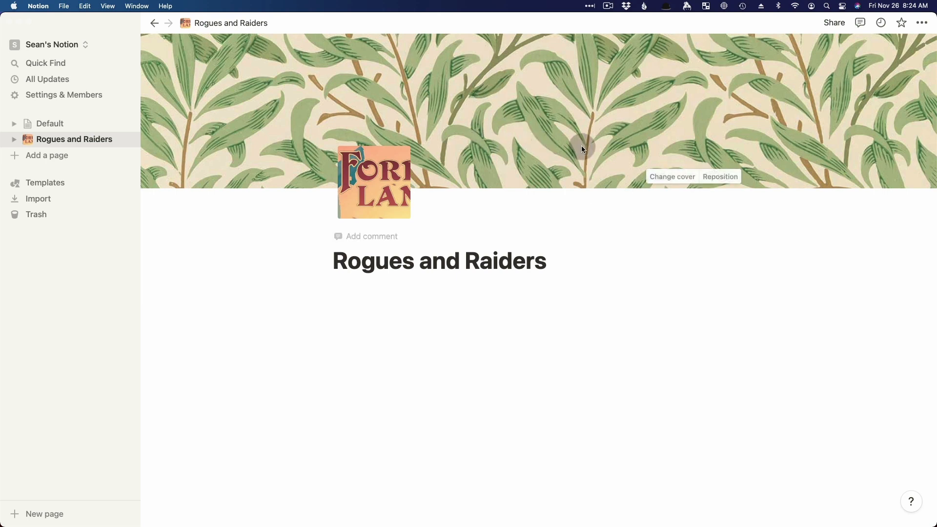
left_click(670, 177)
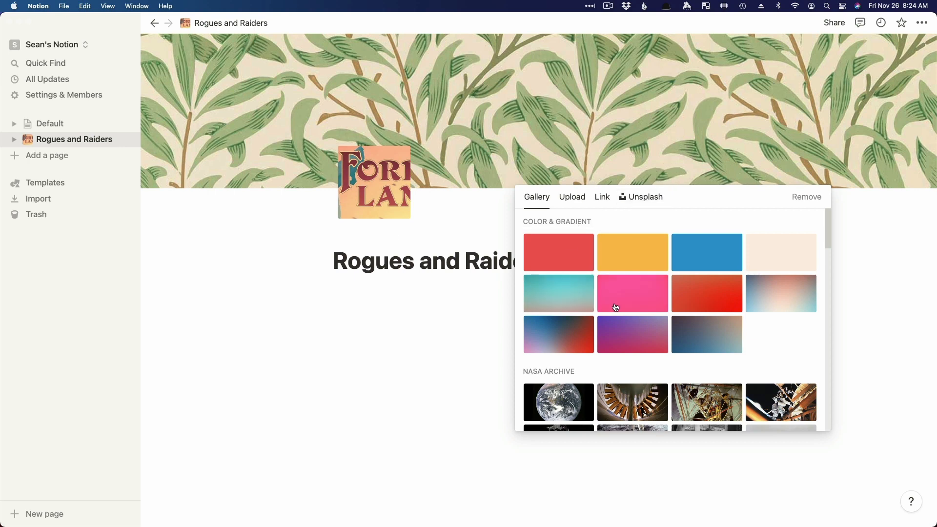
scroll(615, 307, "down", 1)
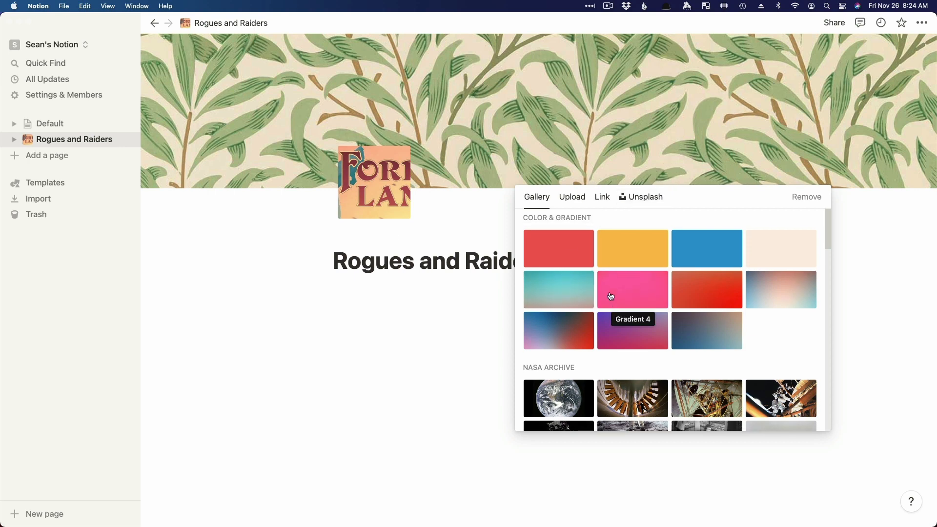
left_click(606, 200)
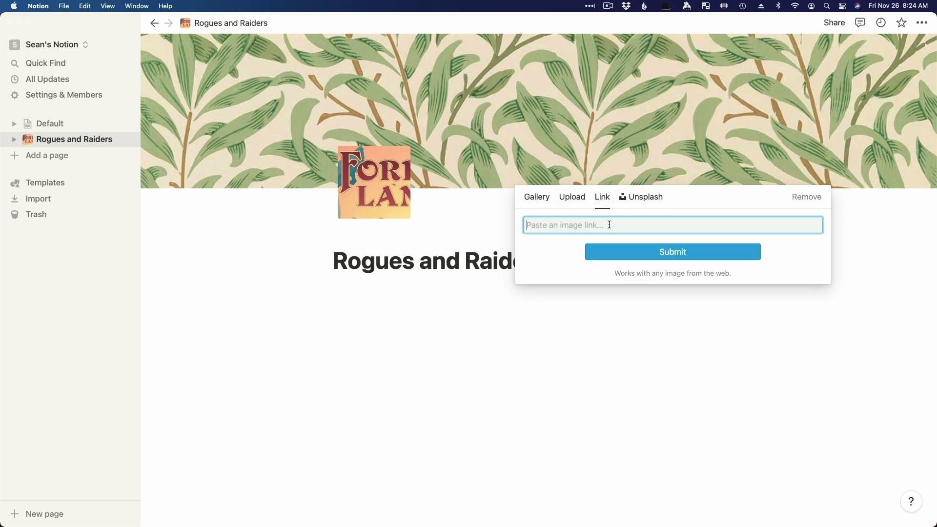
left_click(572, 201)
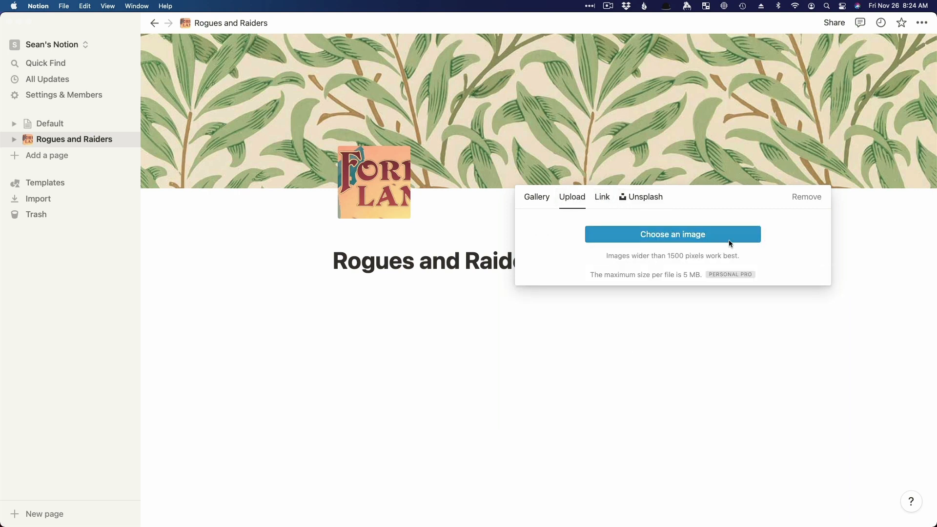
left_click(660, 239)
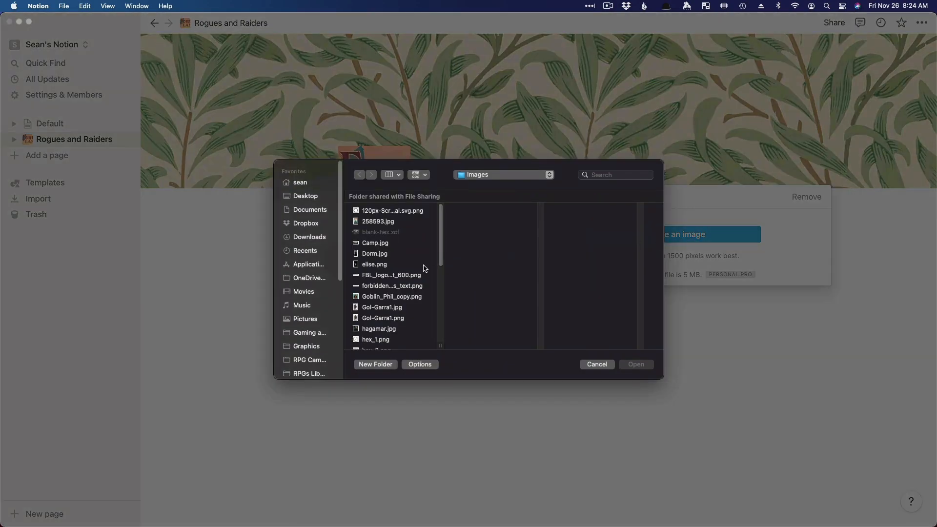
left_click(479, 177)
left_click(482, 257)
left_click(581, 284)
left_click(637, 366)
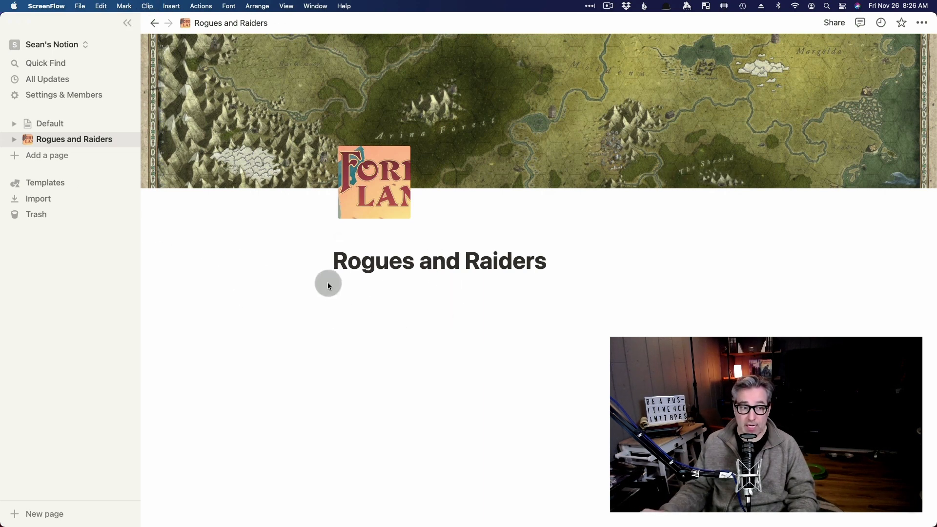
Examine the block types that can be added to the empty Rogues and Raiders page, from basic blocks to databases
left_click(338, 306)
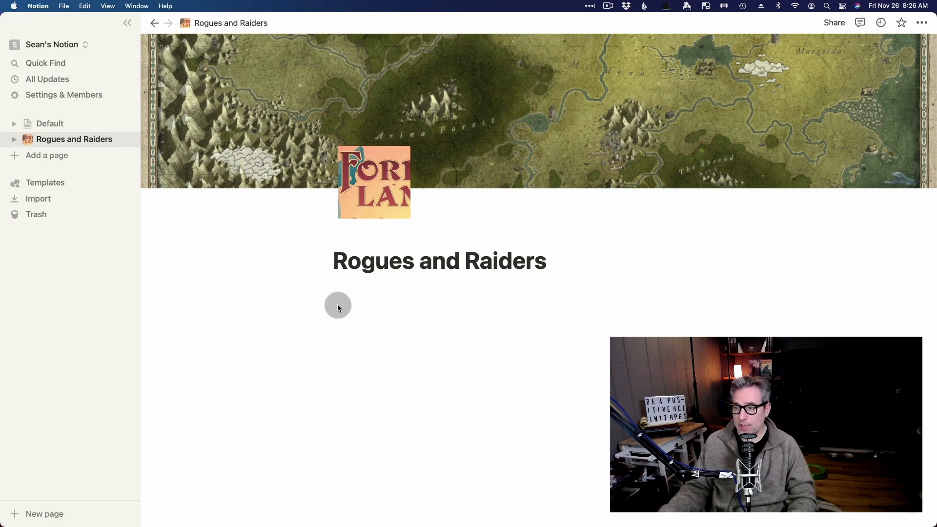
left_click(349, 298)
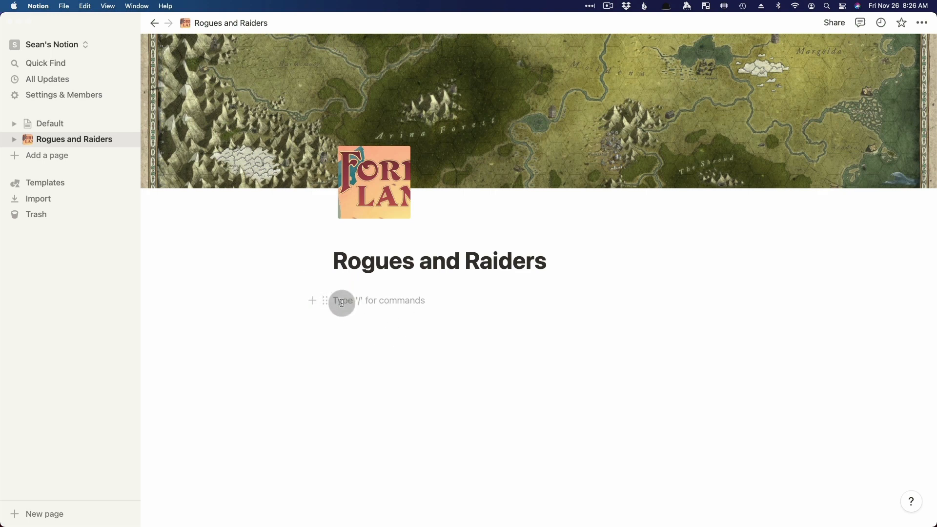
left_click(314, 304)
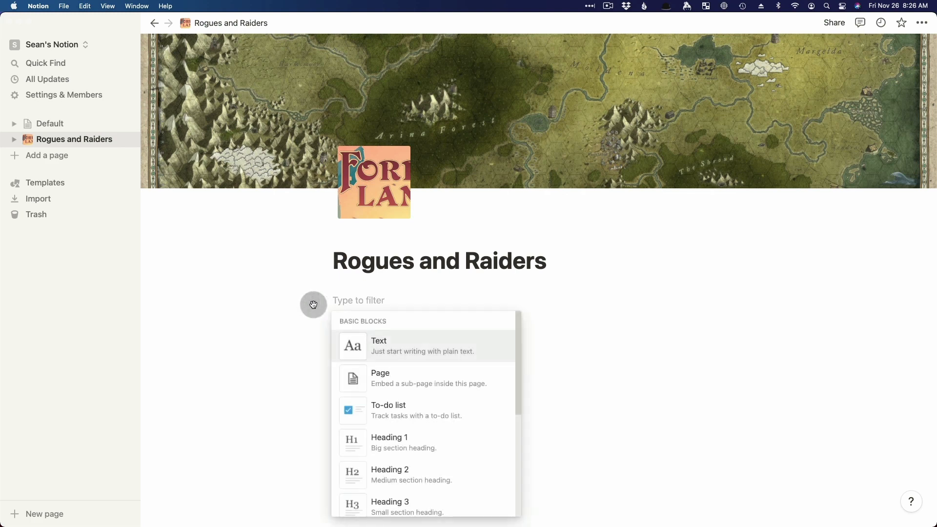
scroll(418, 405, "down", 1)
scroll(418, 401, "down", 5)
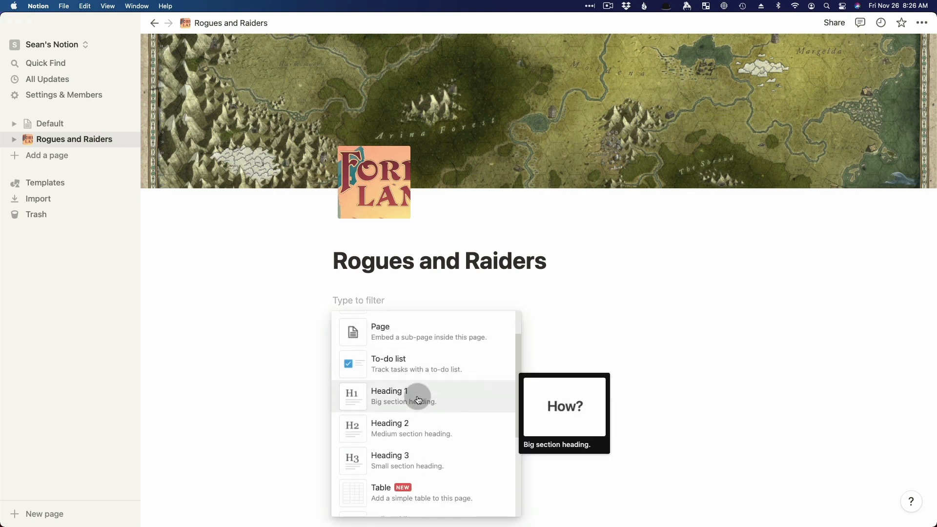
scroll(418, 400, "down", 8)
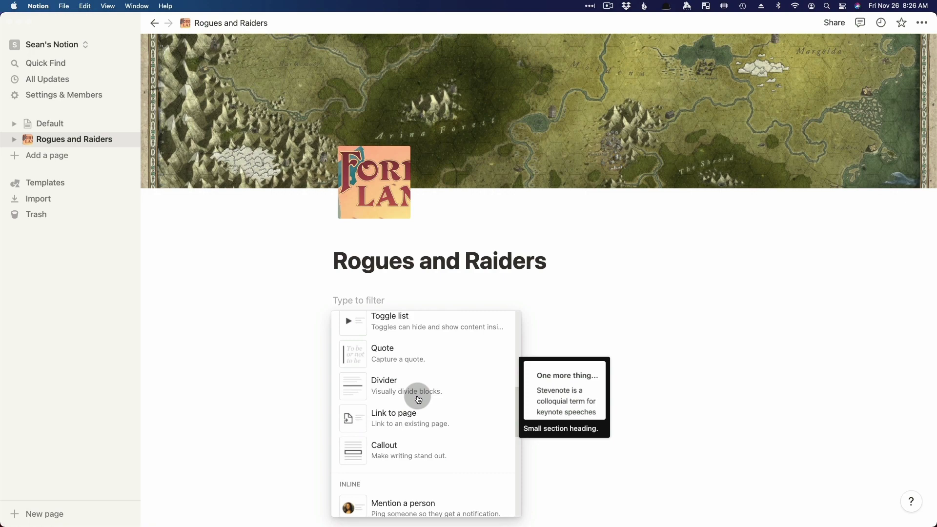
scroll(417, 400, "down", 10)
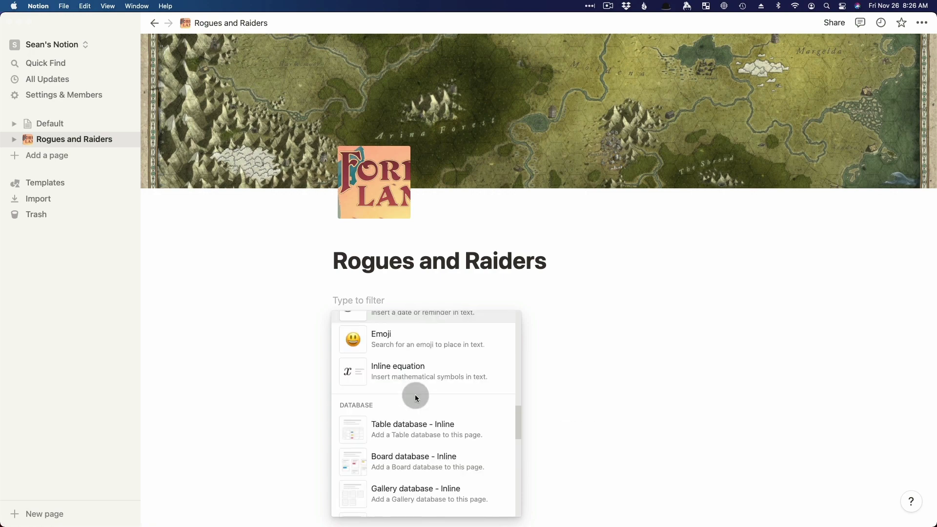
left_click(311, 326)
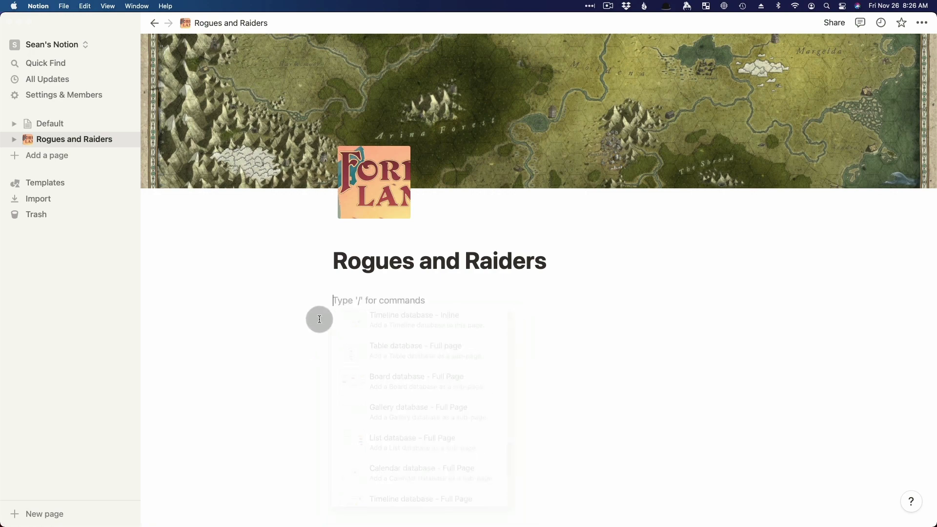
Browse the slash-command list through its basic and inline blocks, and clear the slash without inserting anything
type("/")
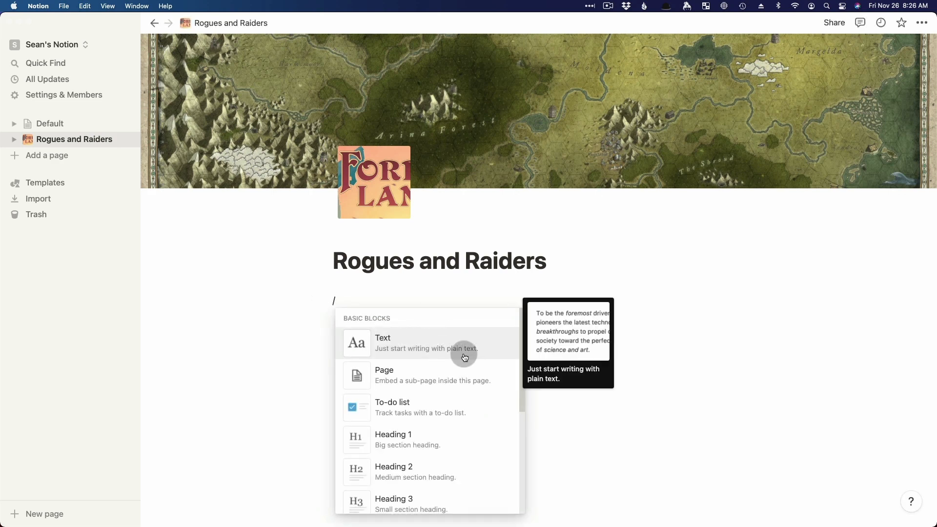
scroll(430, 353, "down", 4)
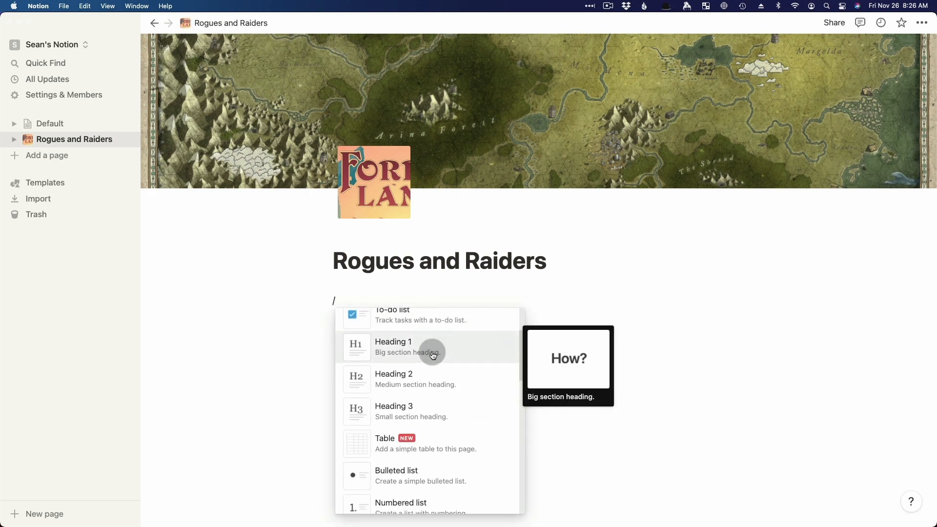
scroll(433, 355, "down", 10)
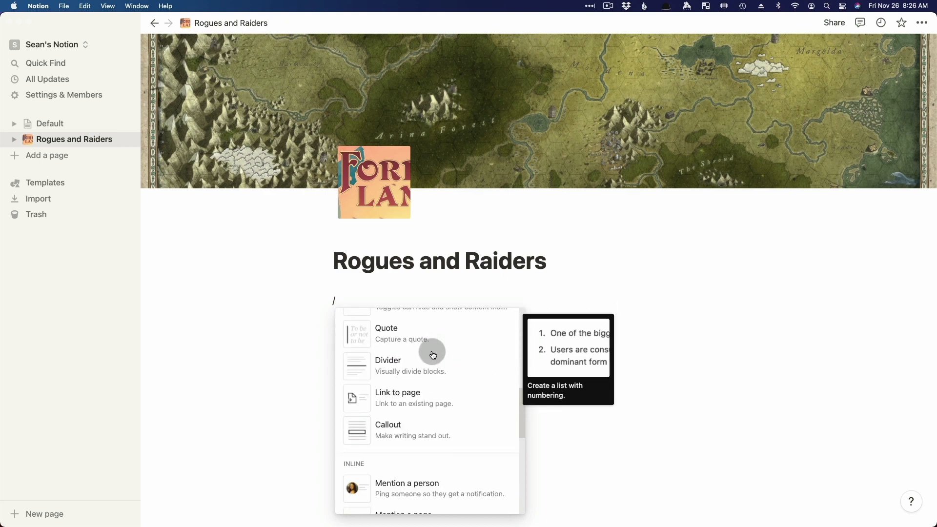
scroll(433, 355, "down", 6)
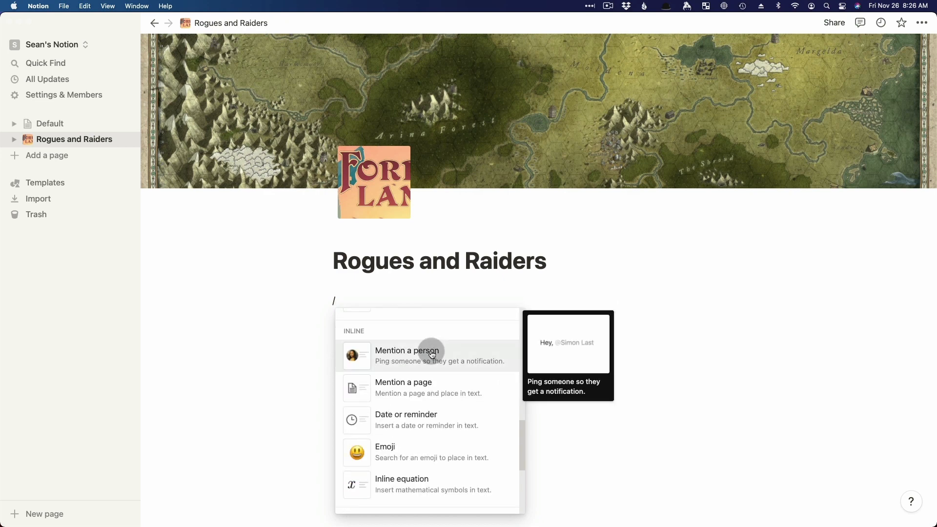
left_click(371, 299)
key("BackSpace")
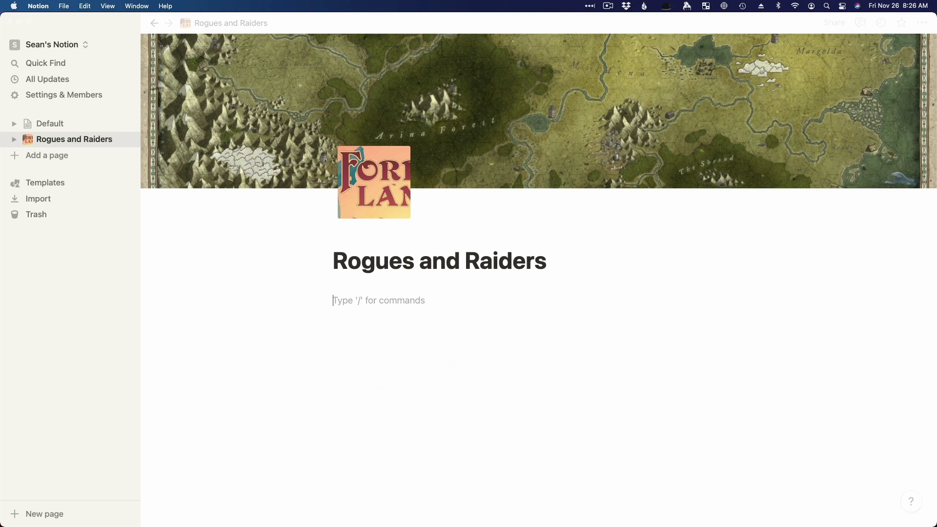
Filter the slash commands by "hea" to examine the heading blocks, and clear the filter text
type("/")
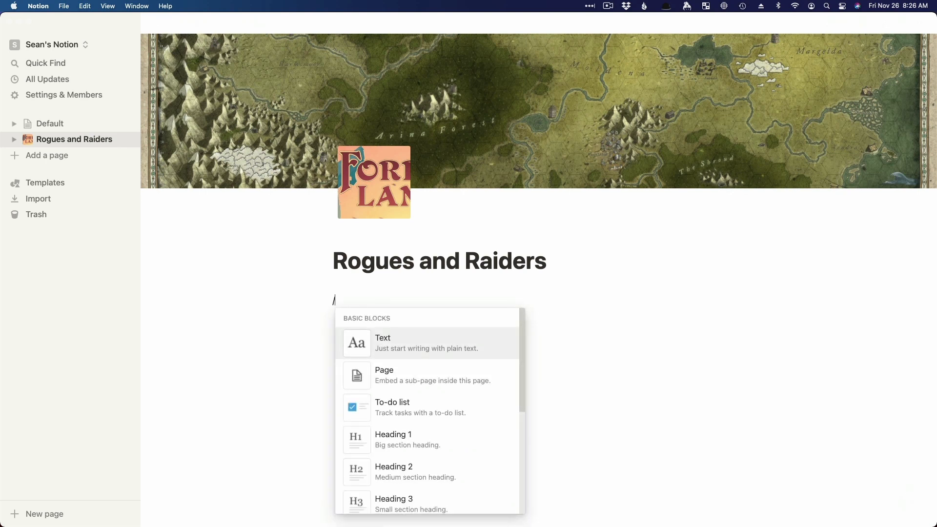
type("hea")
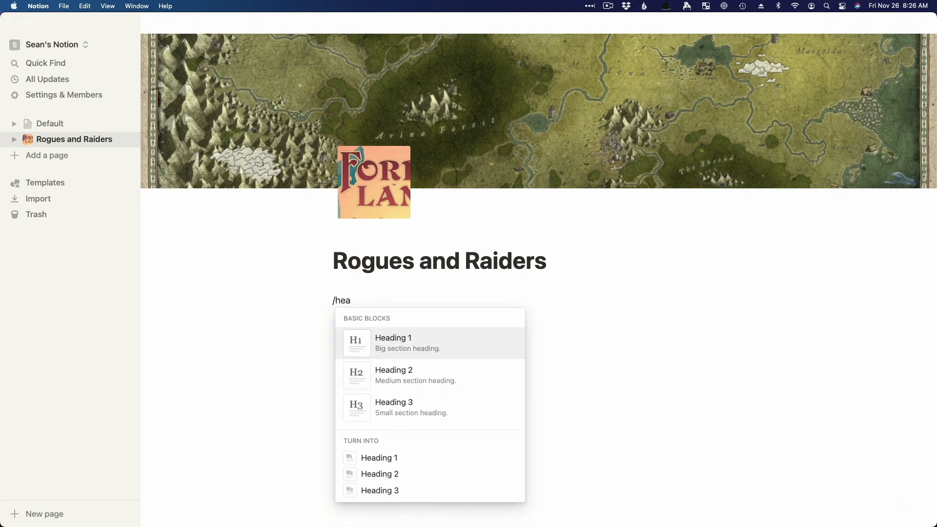
mouse_move(380, 340)
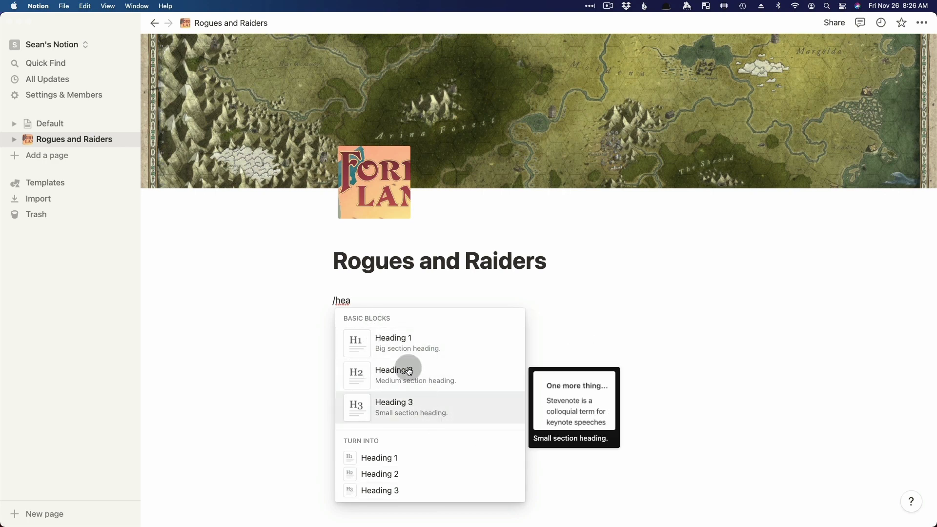
key("BackSpace")
key("BackSpace")
key("BackSpace")
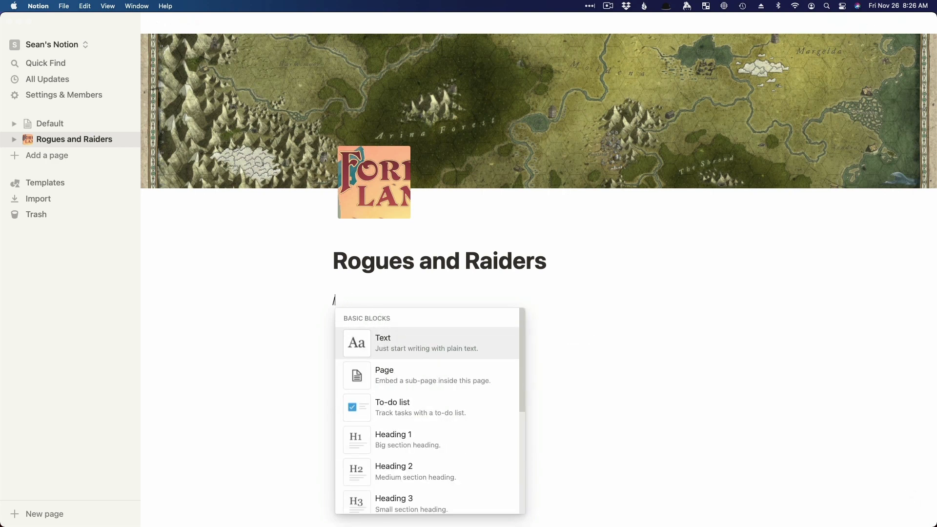
Insert a full-page Table database titled "Campaign Database", check its link on the Rogues and Raiders page and reopen it
type("da")
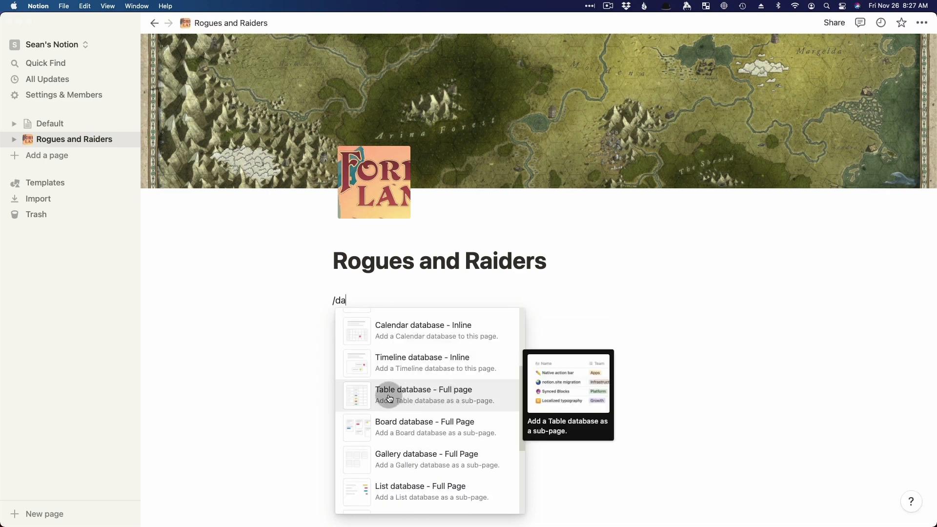
left_click(432, 398)
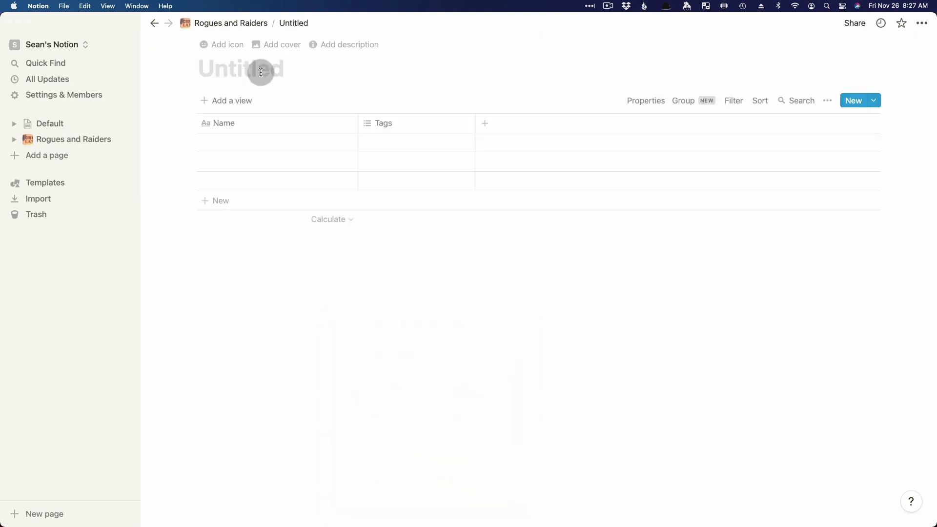
type("Camp")
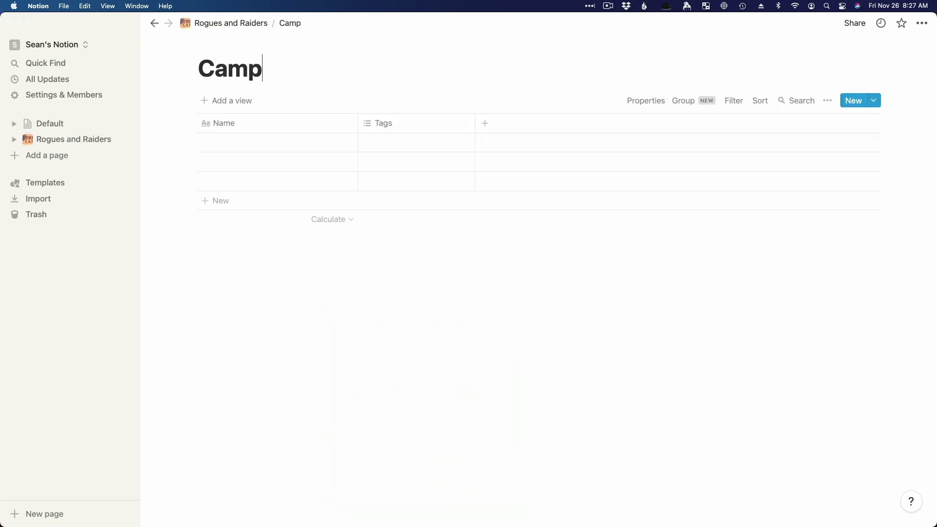
type("aign")
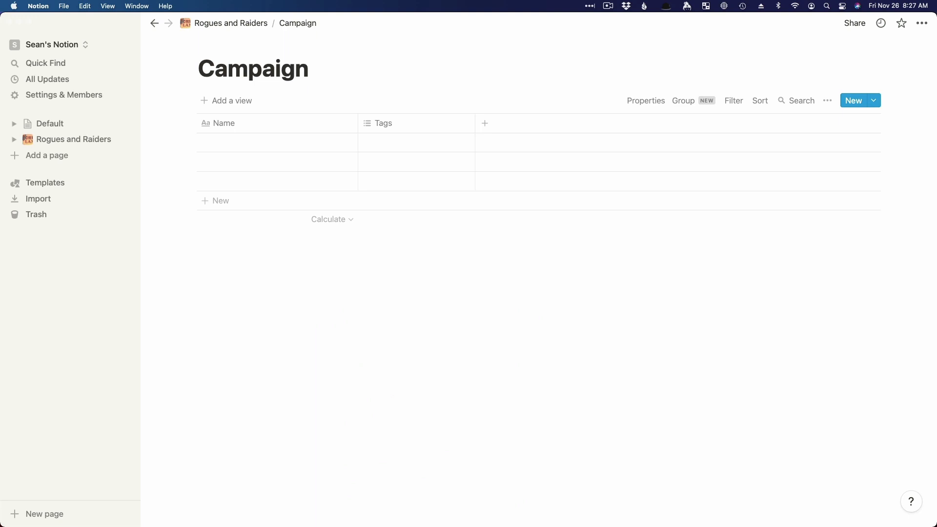
type(" Database")
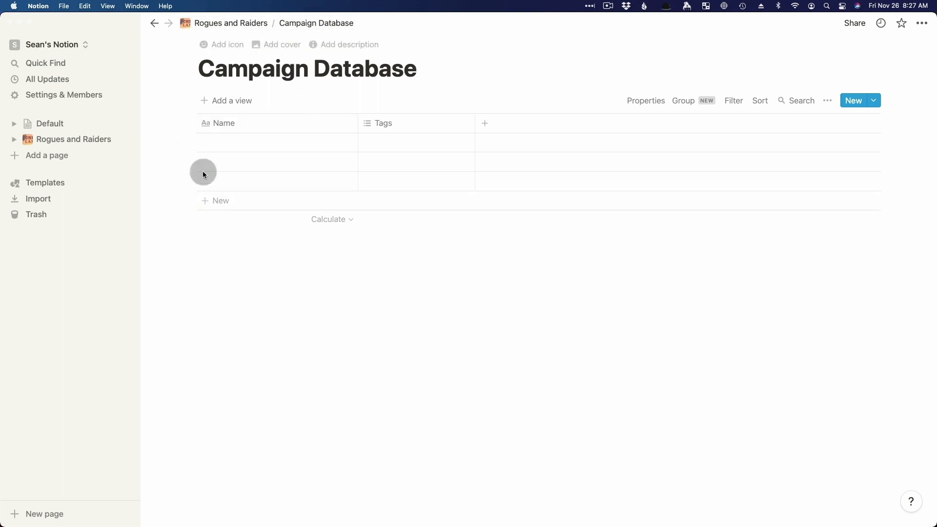
left_click(69, 141)
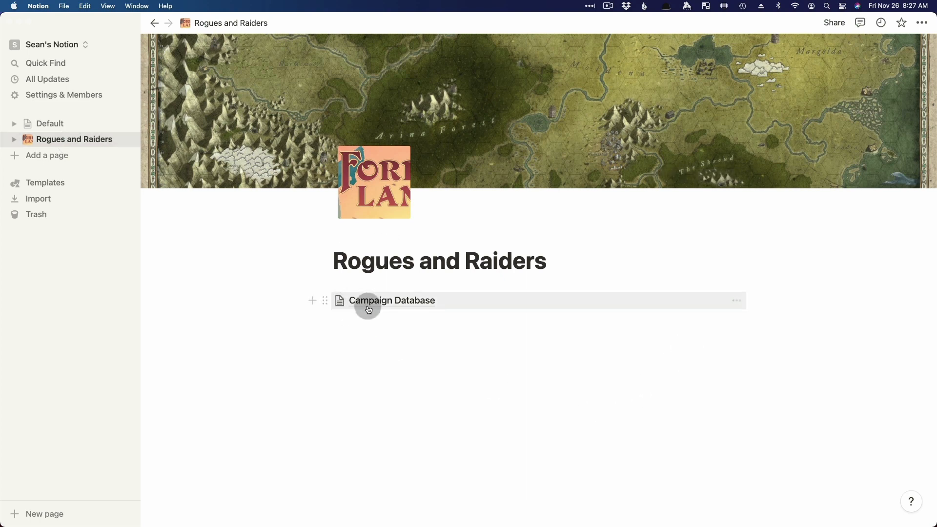
left_click(408, 302)
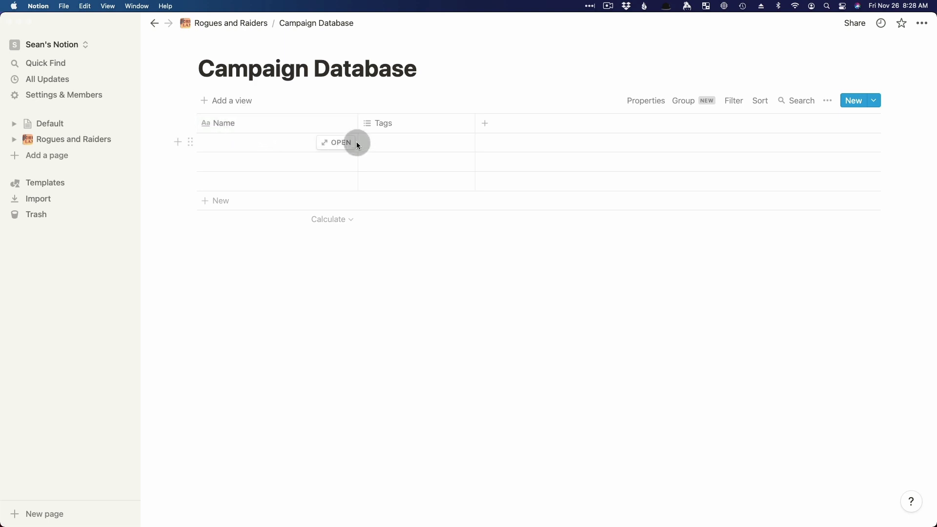
Rename the Name column of the Campaign Database to "Player Name"
left_click(245, 123)
left_click(396, 211)
left_click(283, 124)
right_click(283, 125)
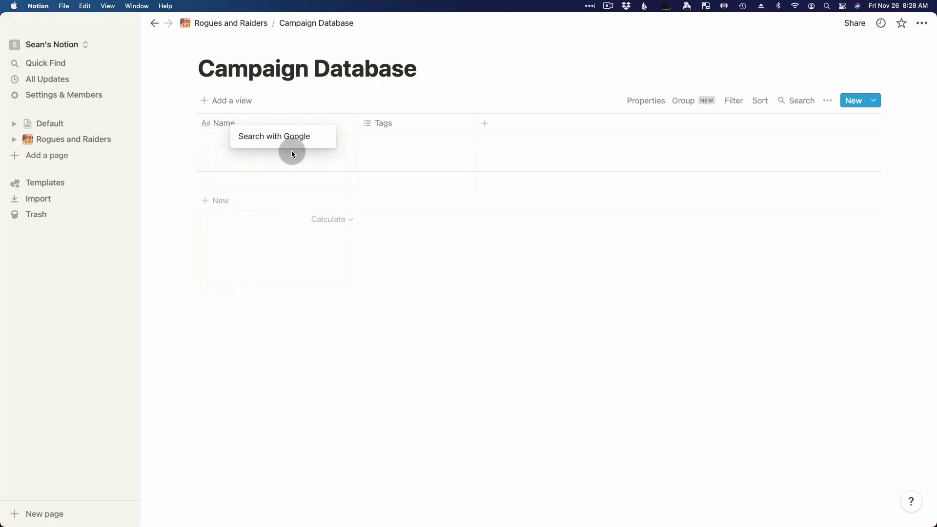
left_click(257, 122)
left_click(259, 126)
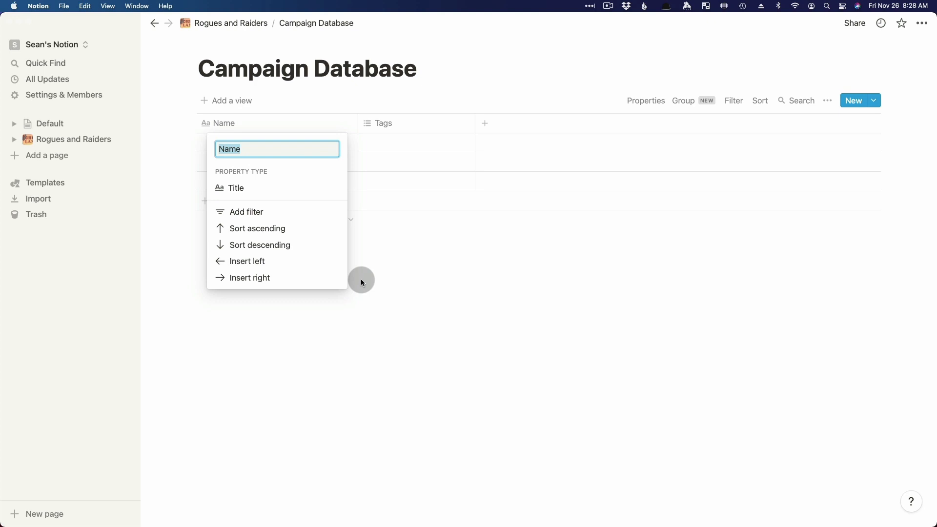
type("Player Name")
key("Return")
left_click(284, 130)
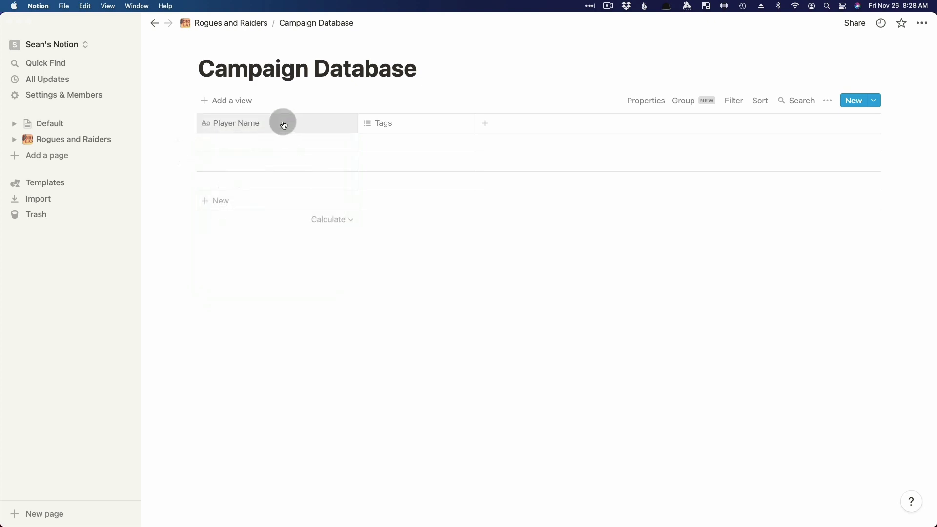
Examine the property options of the Player Name and Tags columns and compare what each one offers
right_click(268, 124)
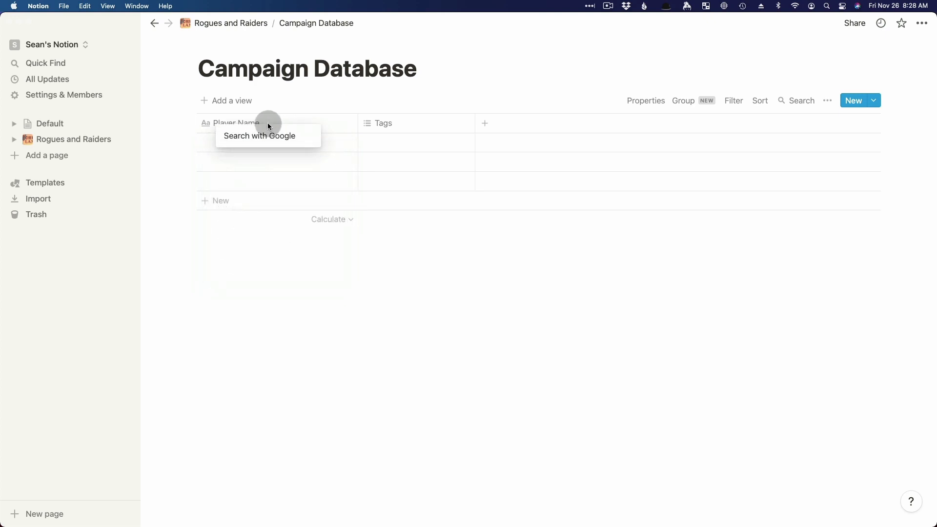
left_click(263, 122)
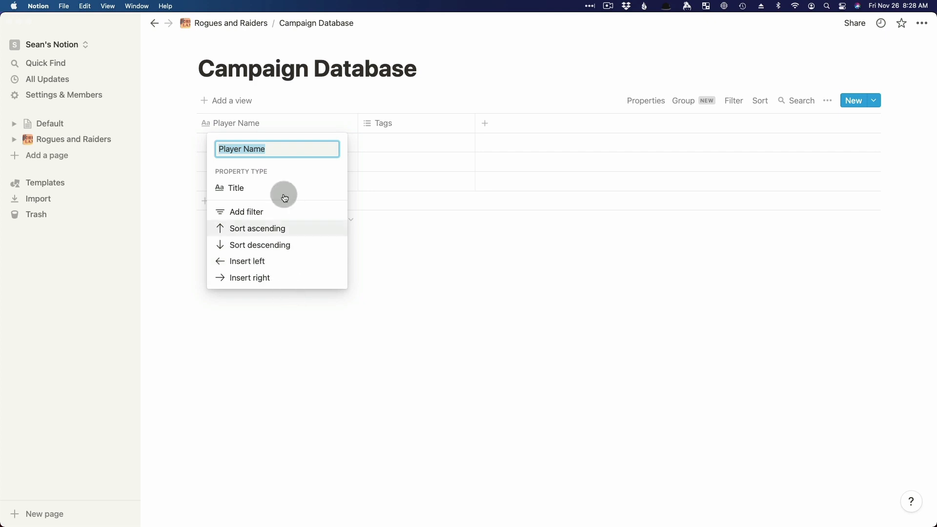
left_click(294, 328)
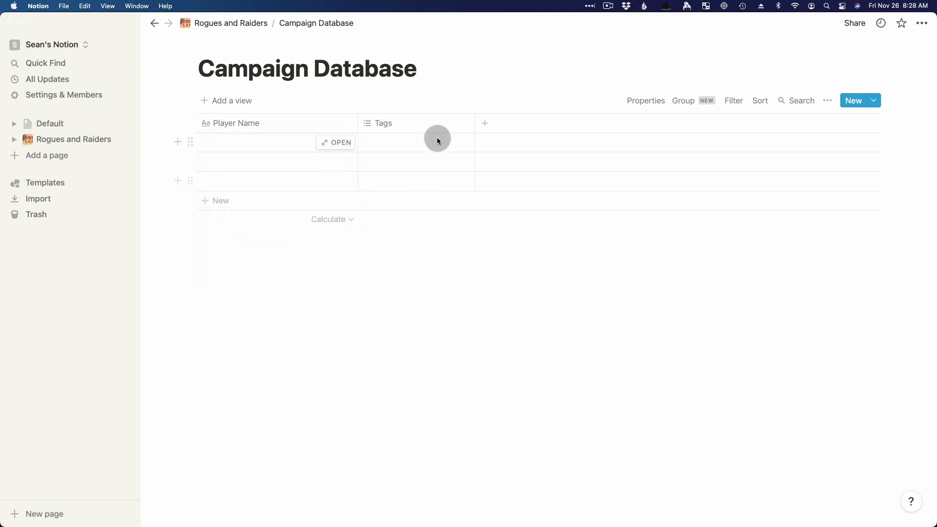
left_click(396, 122)
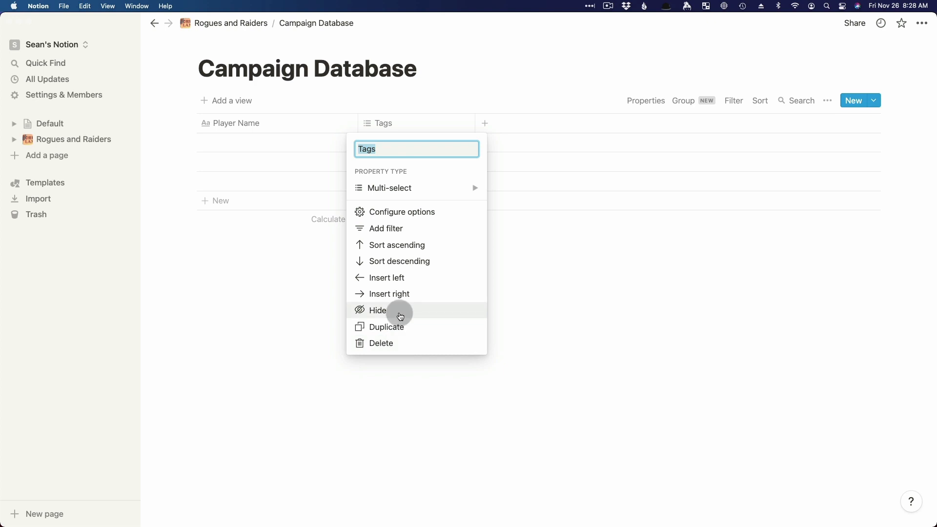
left_click(293, 278)
left_click(277, 123)
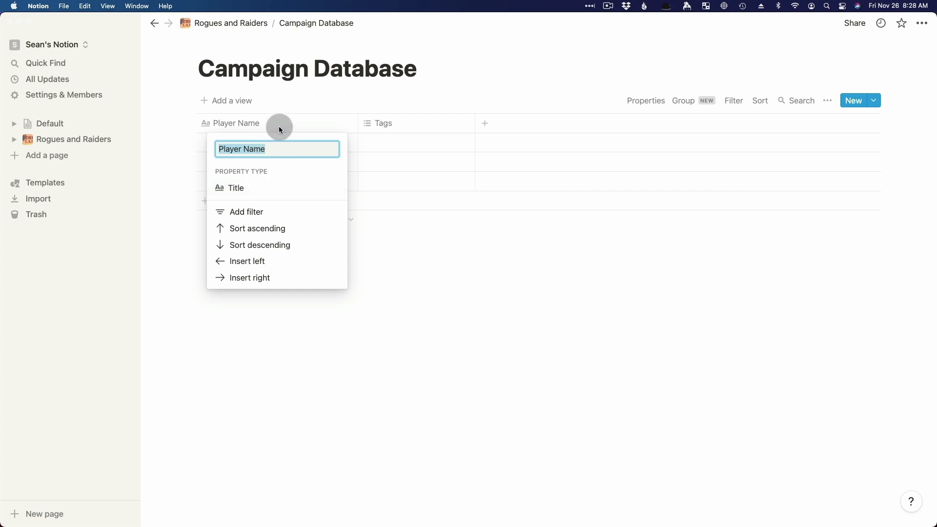
left_click(402, 316)
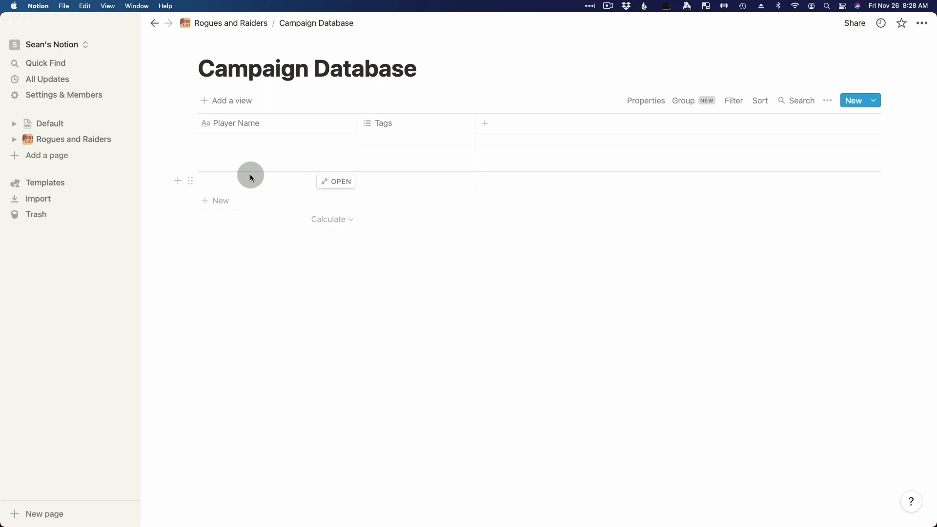
Insert a column to the left of Player Name and compare the property options of the two columns
left_click(267, 125)
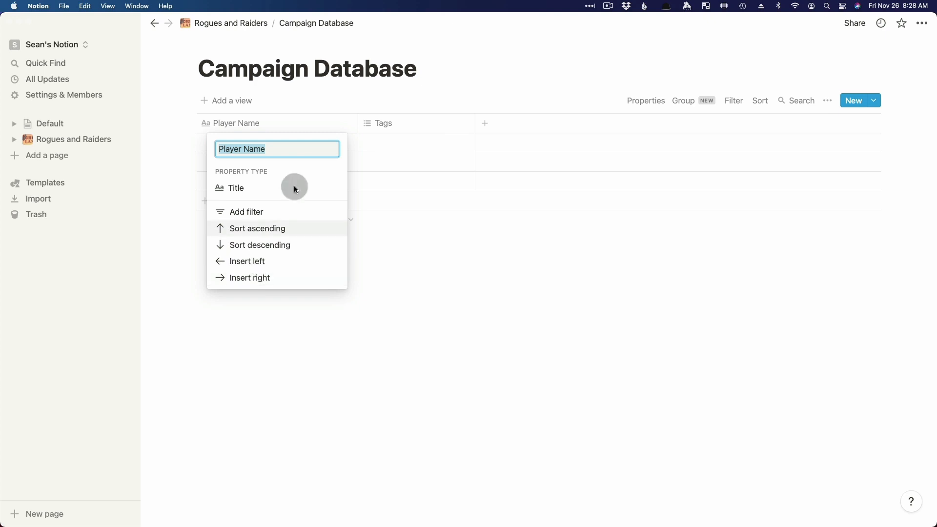
left_click(279, 262)
left_click(250, 126)
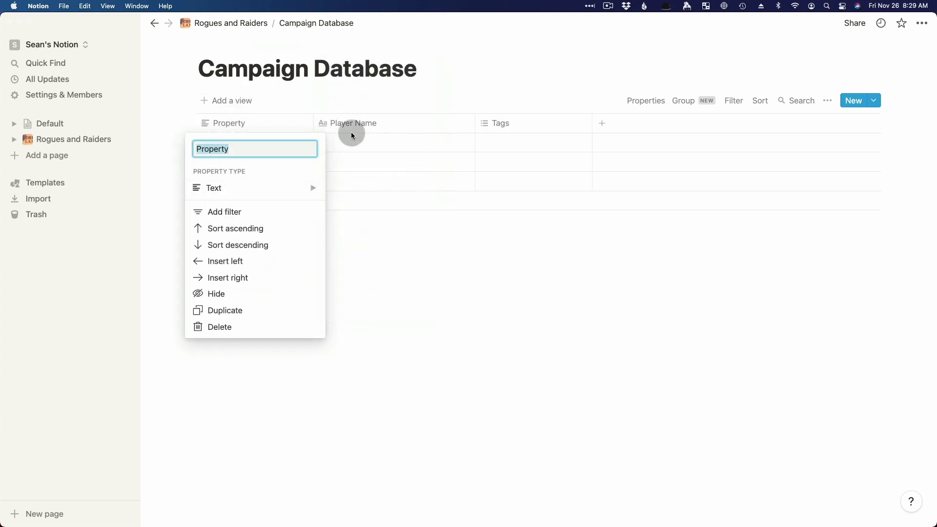
left_click(474, 87)
left_click(257, 127)
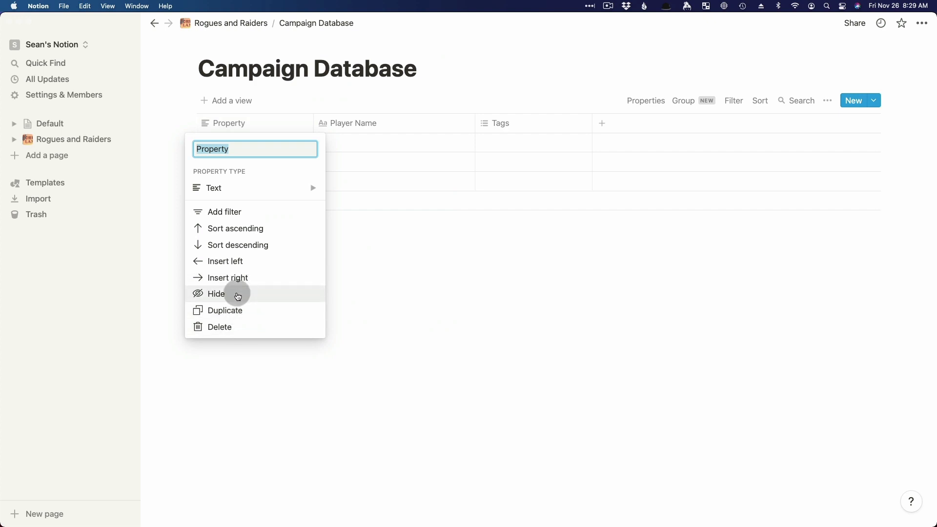
left_click(452, 328)
left_click(373, 120)
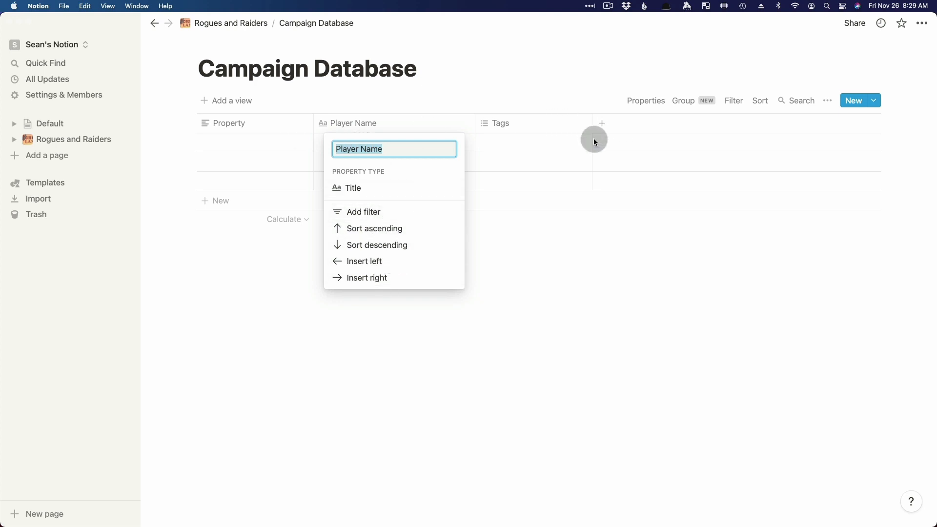
left_click(480, 271)
left_click(385, 124)
right_click(386, 124)
left_click(278, 122)
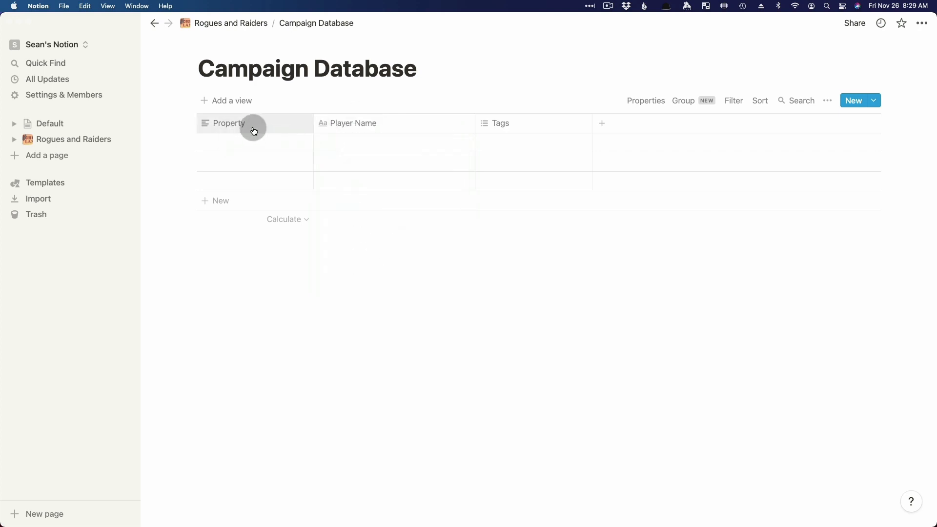
Delete the inserted Property column from the Campaign Database
left_click(254, 128)
left_click(236, 326)
left_click(490, 272)
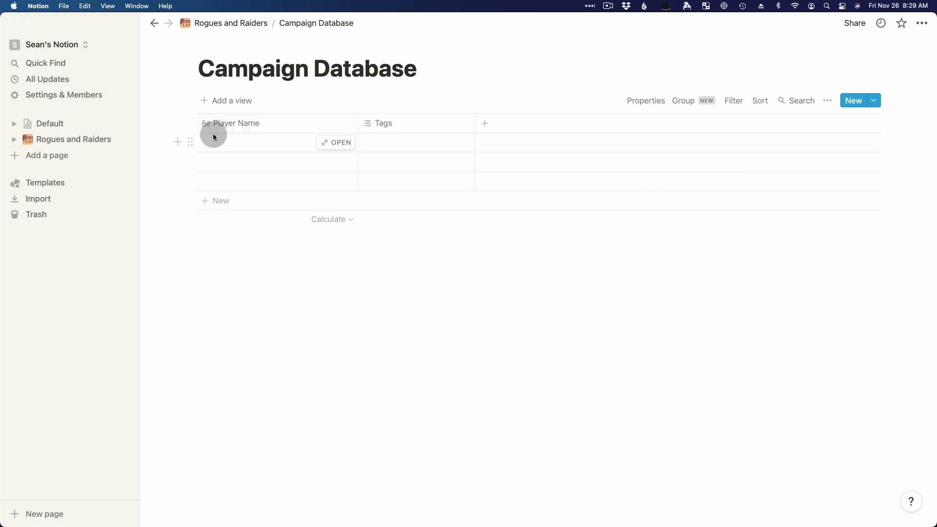
Rename the Player Name column to "Name"
left_click(294, 123)
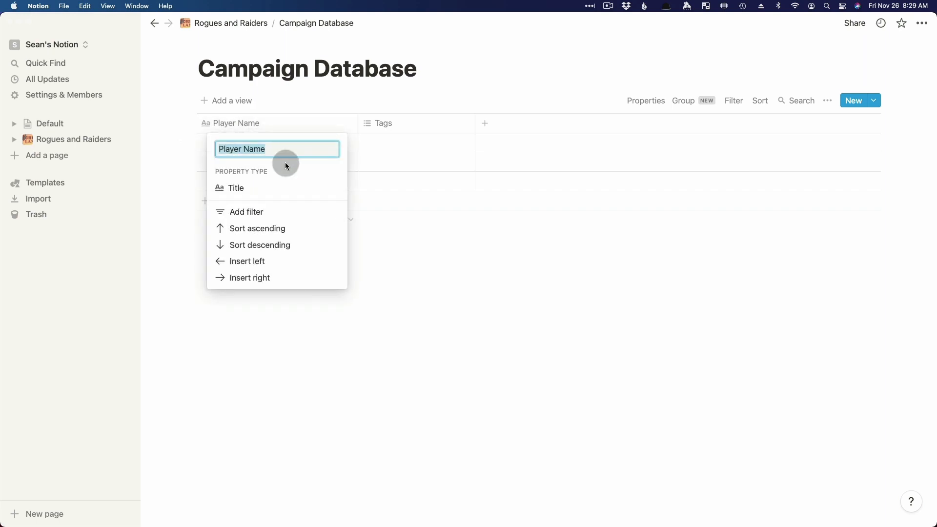
type("Name")
key("Return")
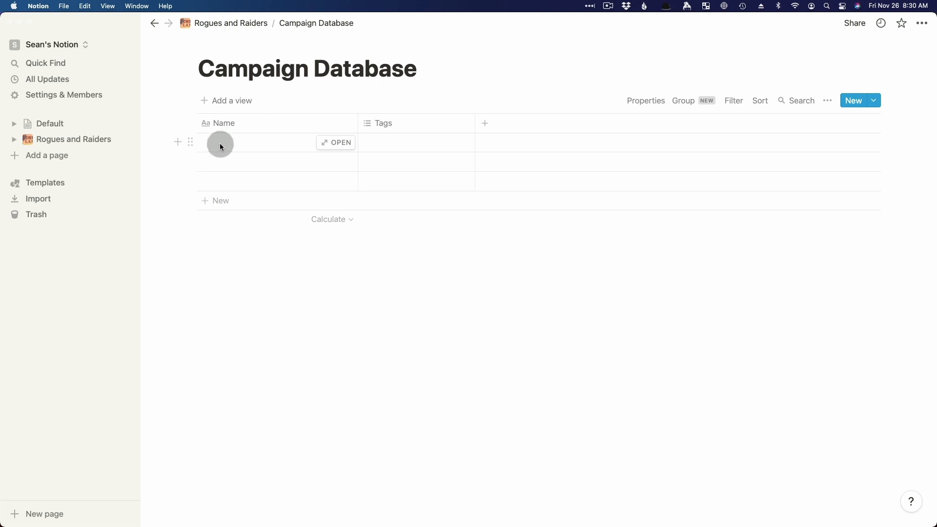
Create the tags Location, NPC, Villain and Item in the first row's Tags cell
left_click(387, 142)
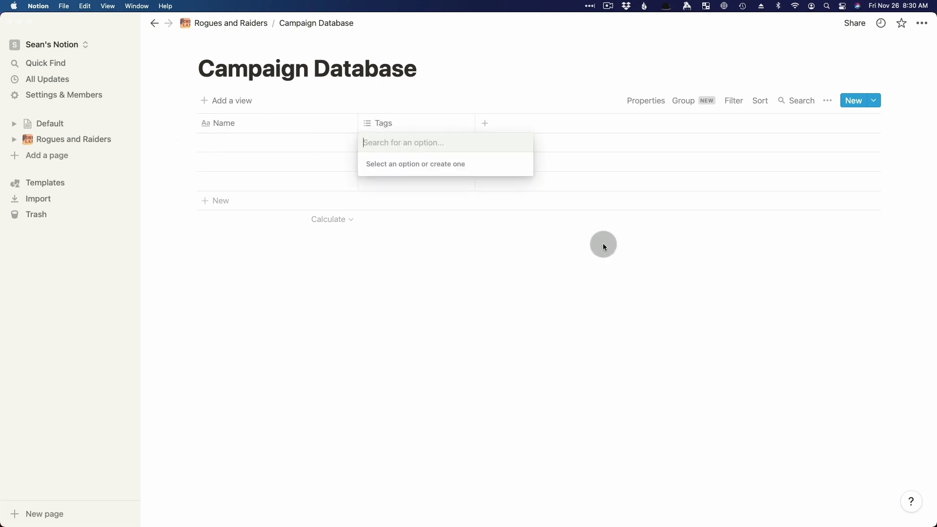
type("Location")
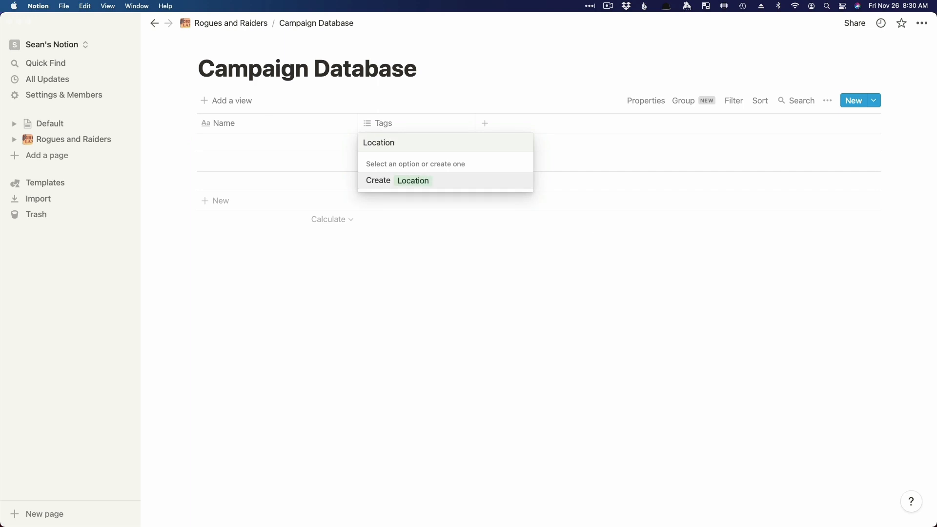
key("Return")
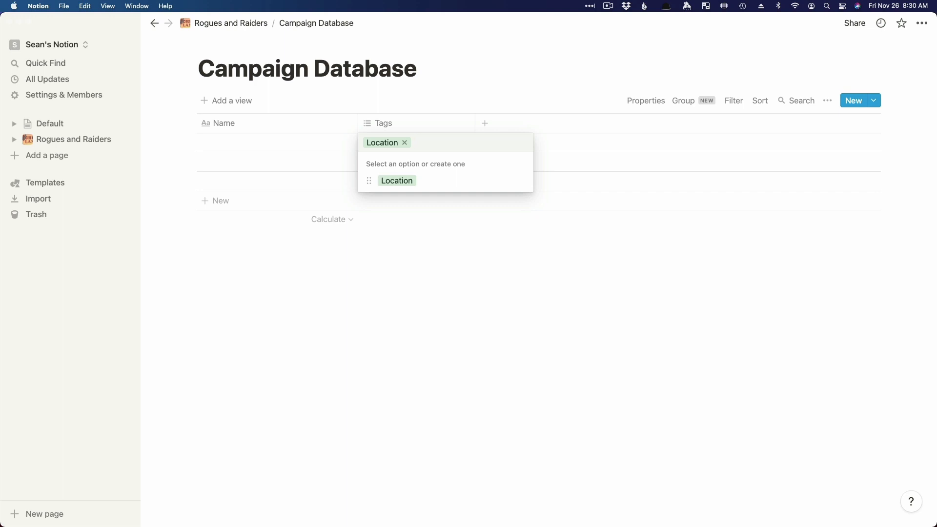
type("NPC")
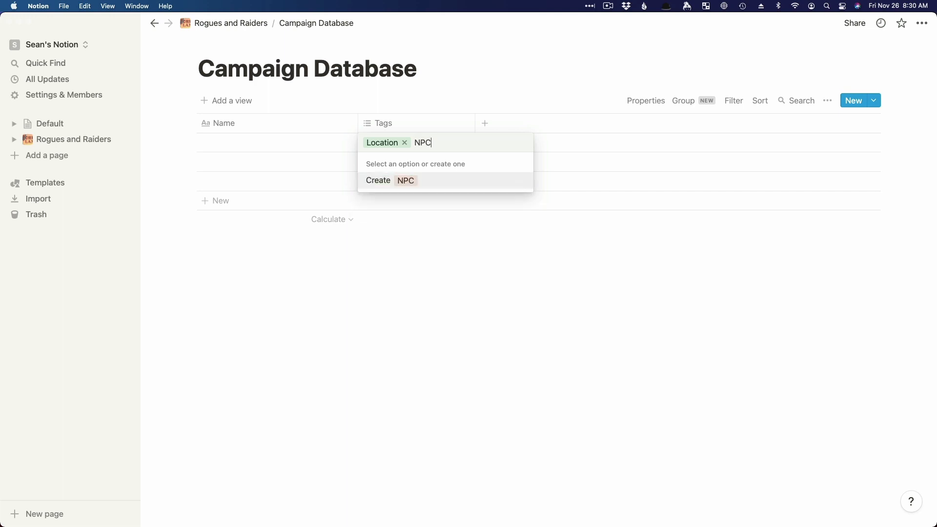
key("Return")
type("V")
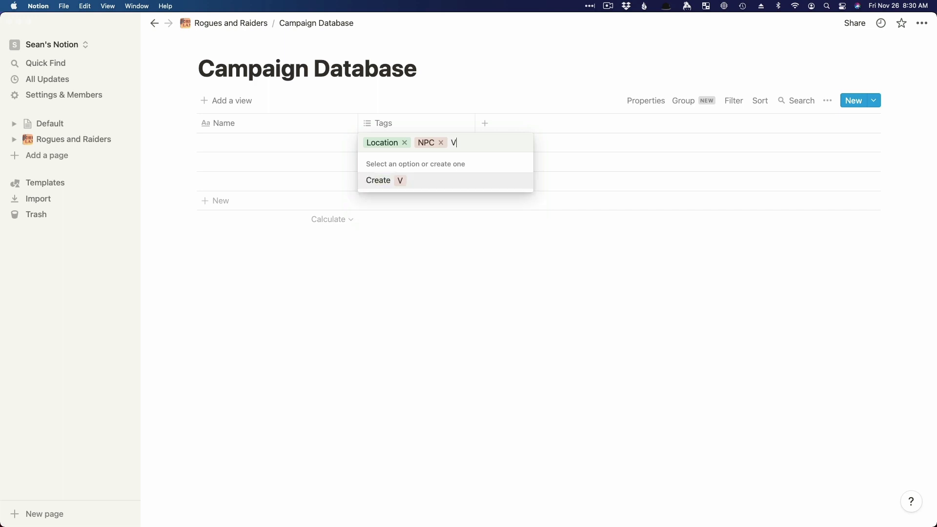
type("illain")
key("Return")
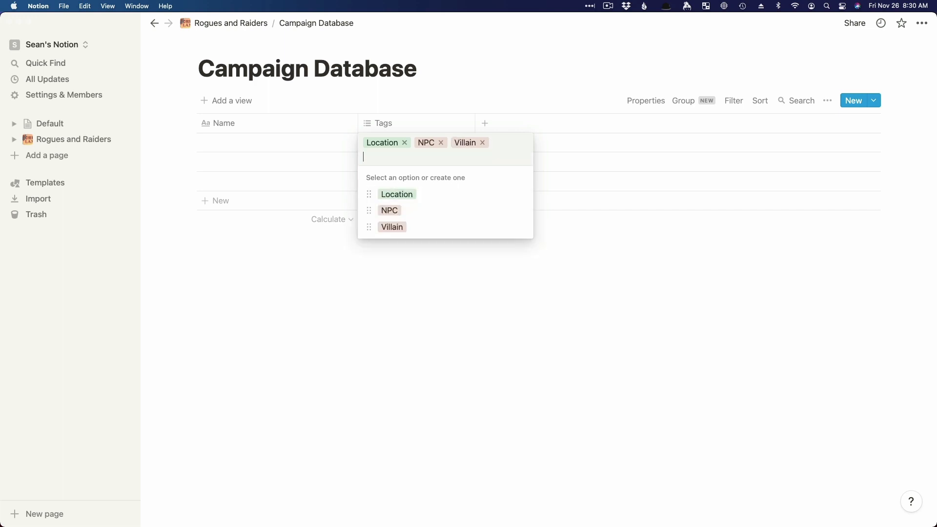
type("Item")
key("Return")
type("PC")
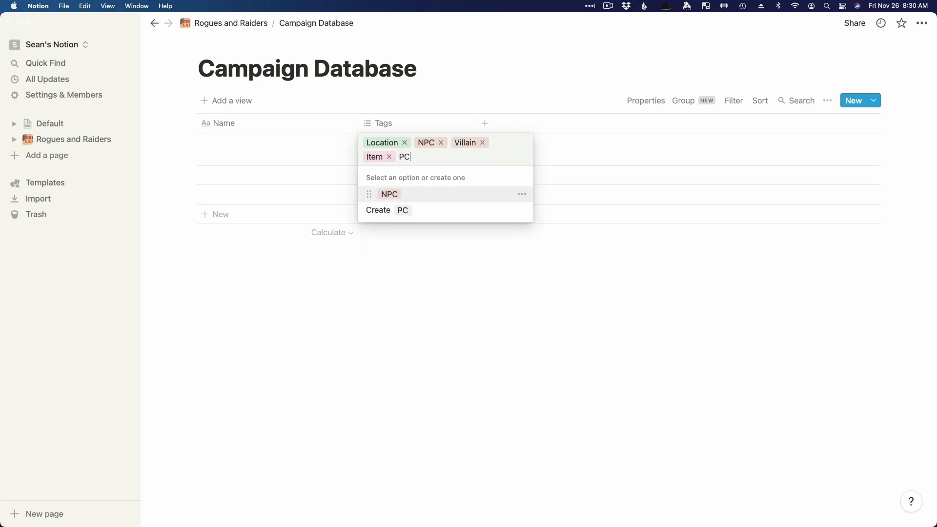
key("BackSpace")
key("BackSpace")
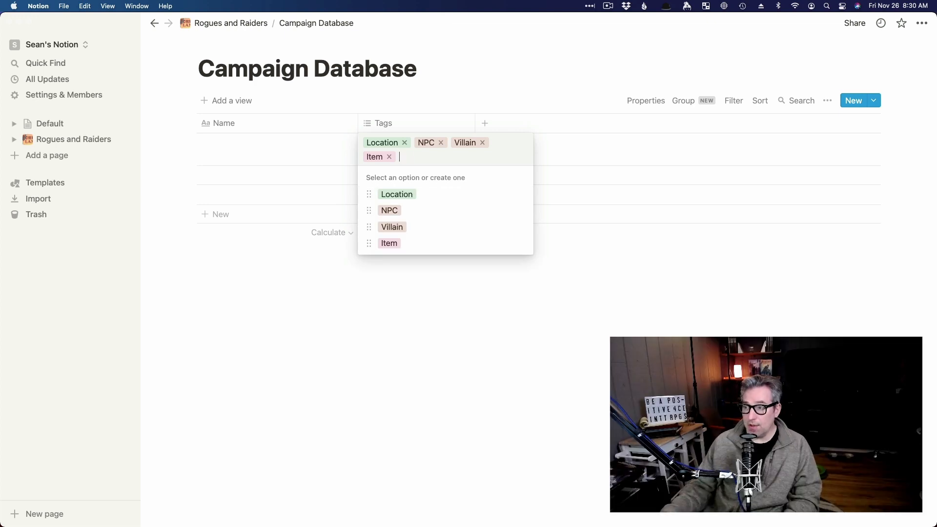
key("Escape")
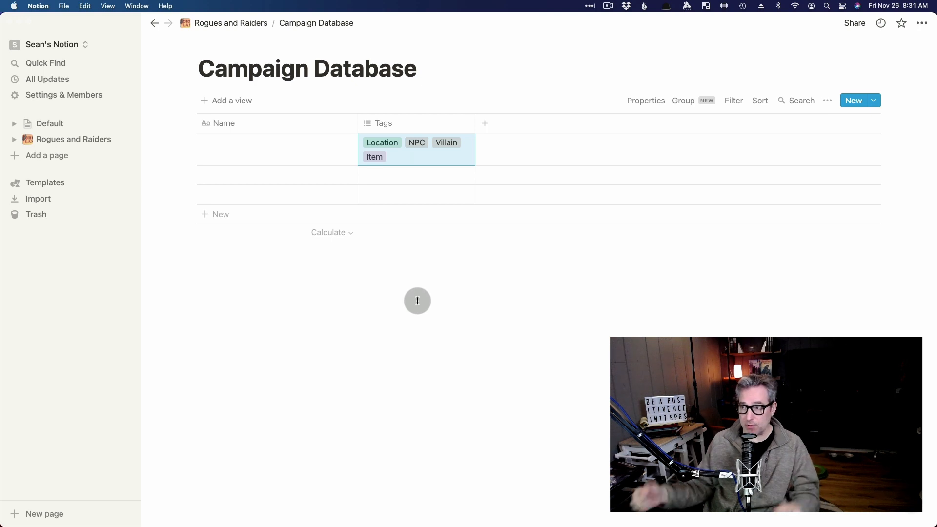
Examine the property options of the Tags column and the list of available property types
left_click(416, 123)
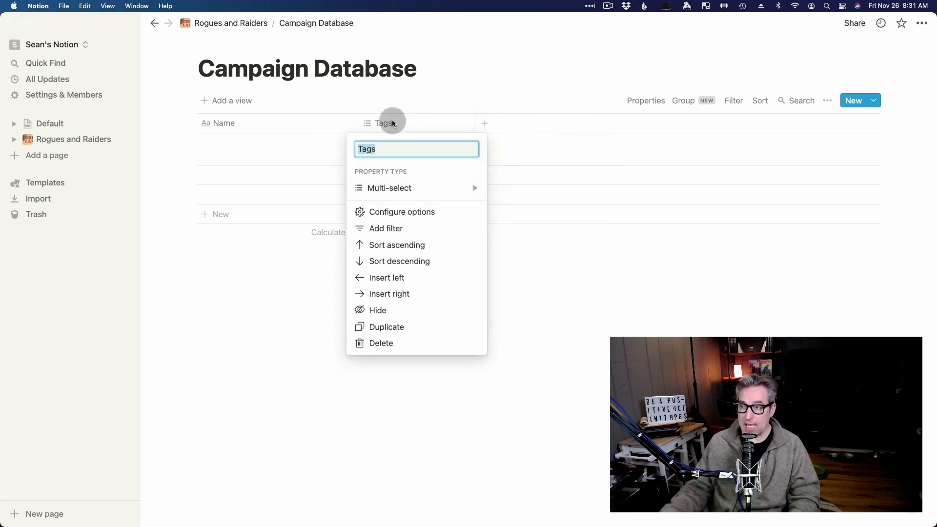
left_click(410, 124)
left_click(409, 123)
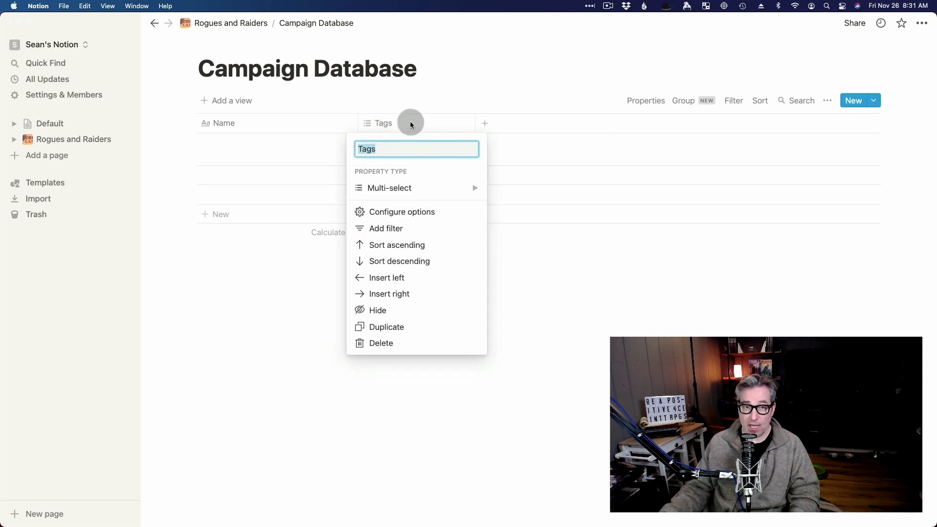
mouse_move(402, 189)
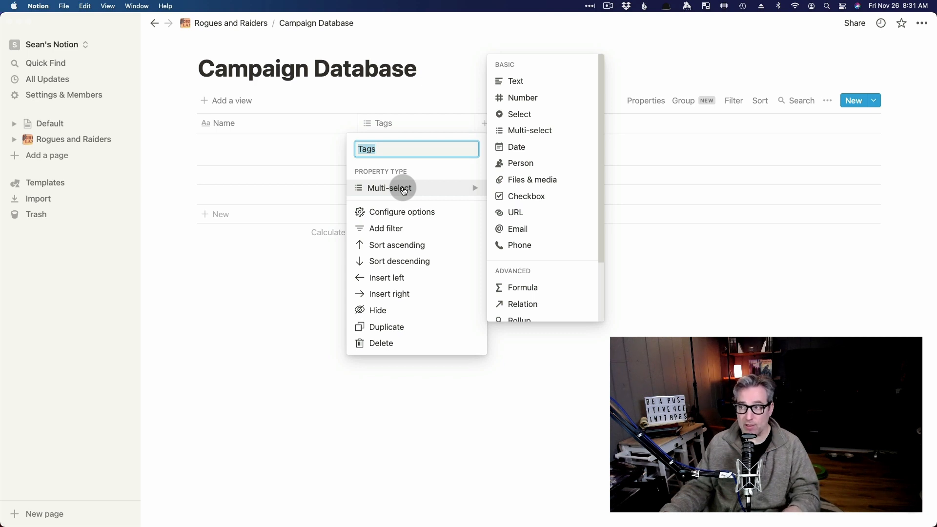
left_click(261, 200)
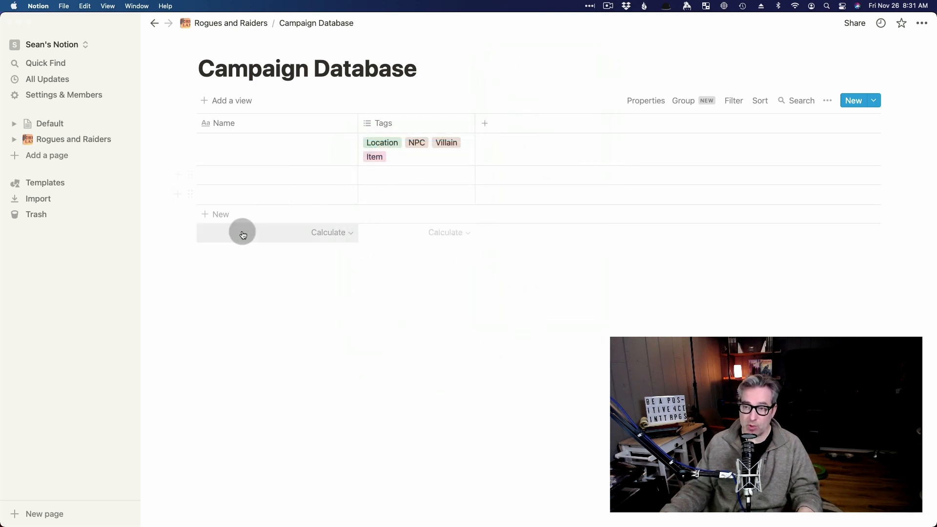
Enter a person's first name in the Name cell of the first row
mouse_move(212, 150)
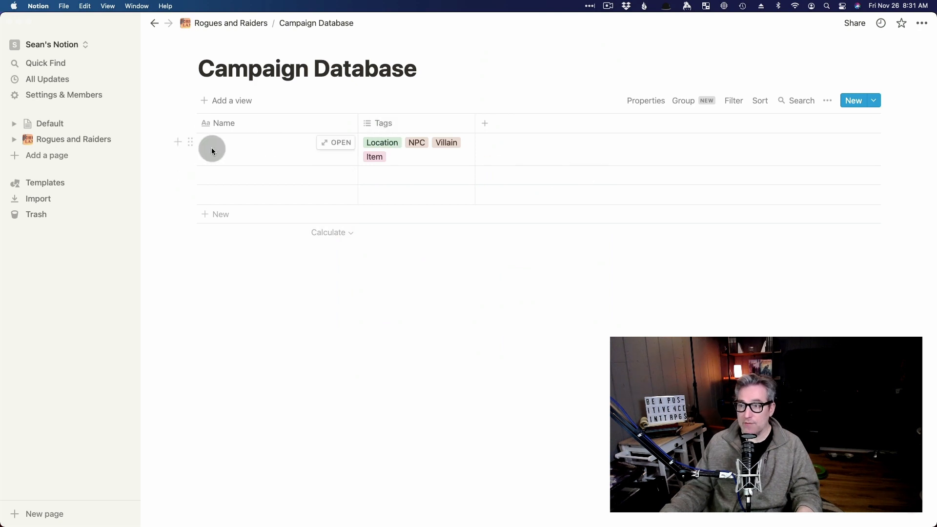
left_click(236, 140)
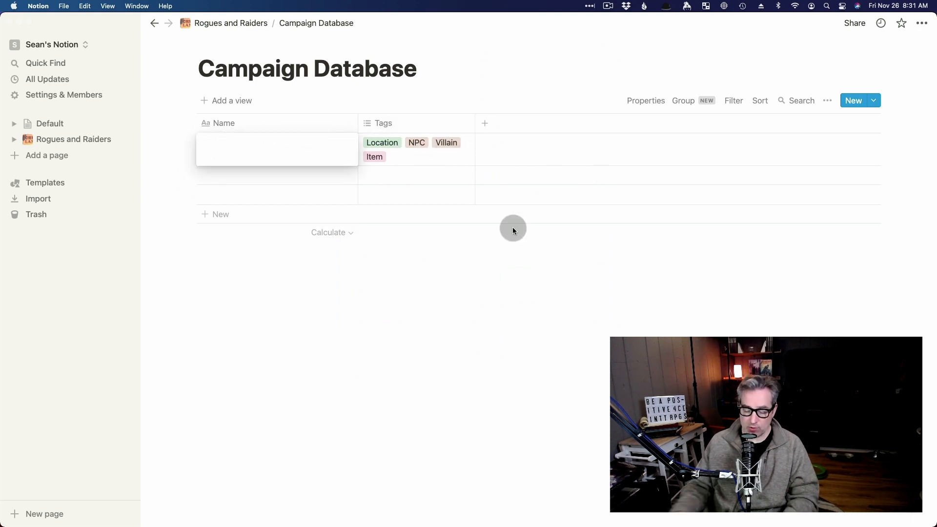
type("Sean")
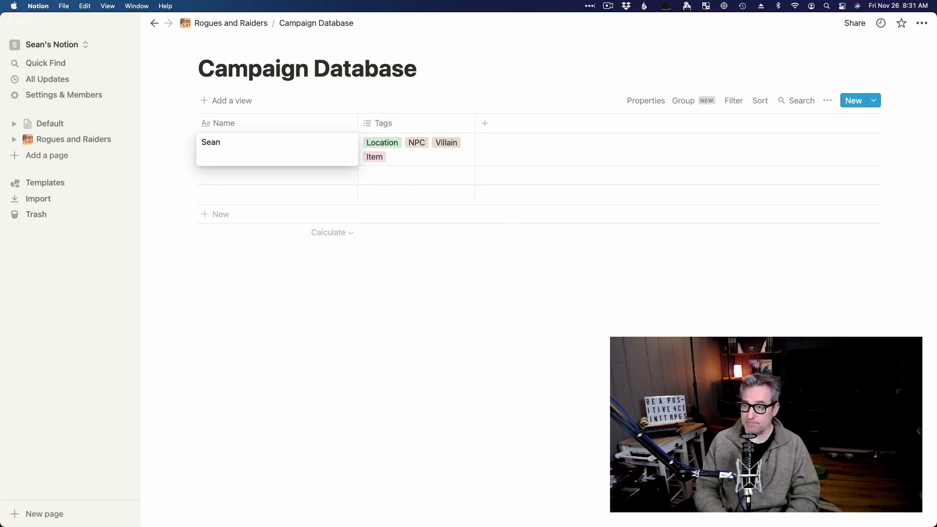
key("Tab")
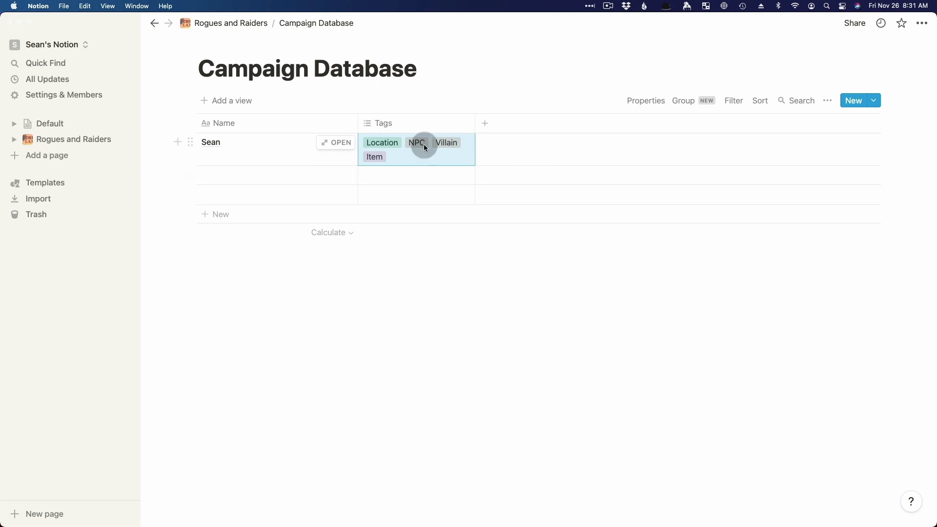
left_click_drag(458, 146, 277, 149)
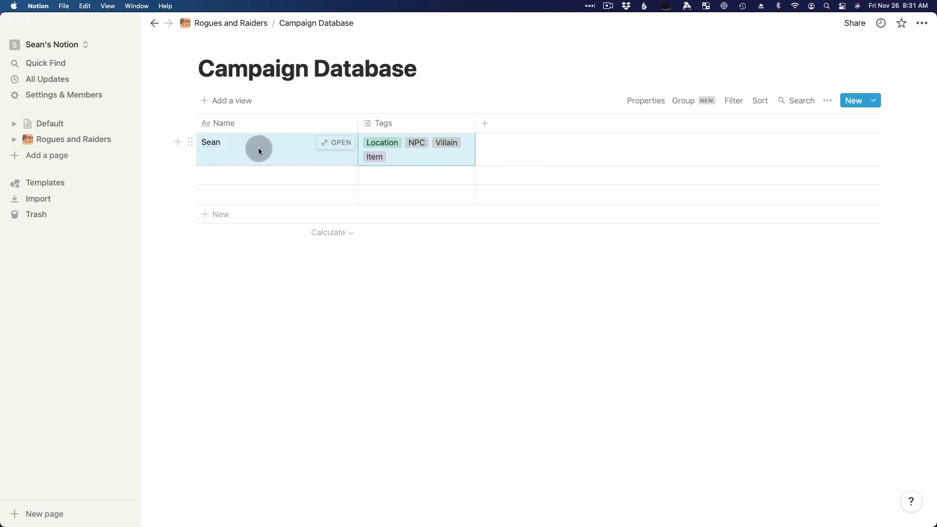
Enter another person's first name in the second row and create the tag PC for that entry
left_click(247, 174)
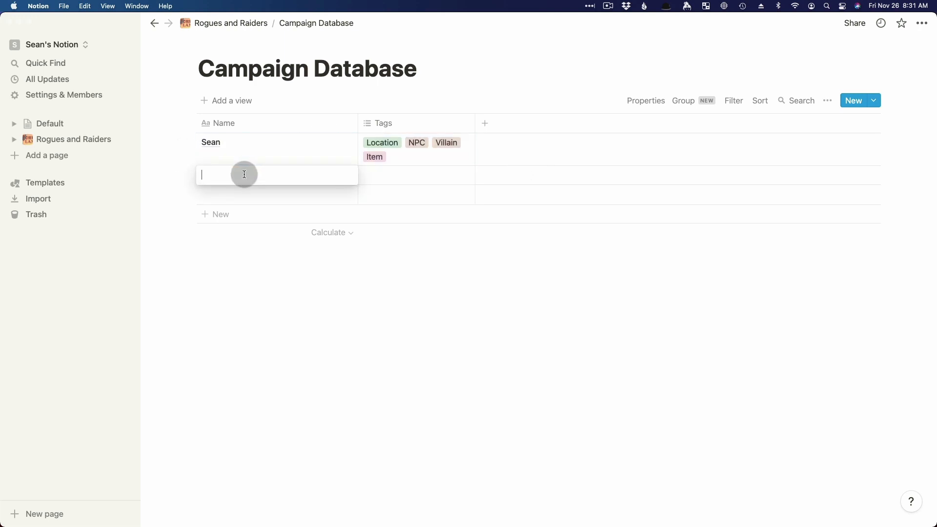
type("Shelly")
key("Tab")
type("P")
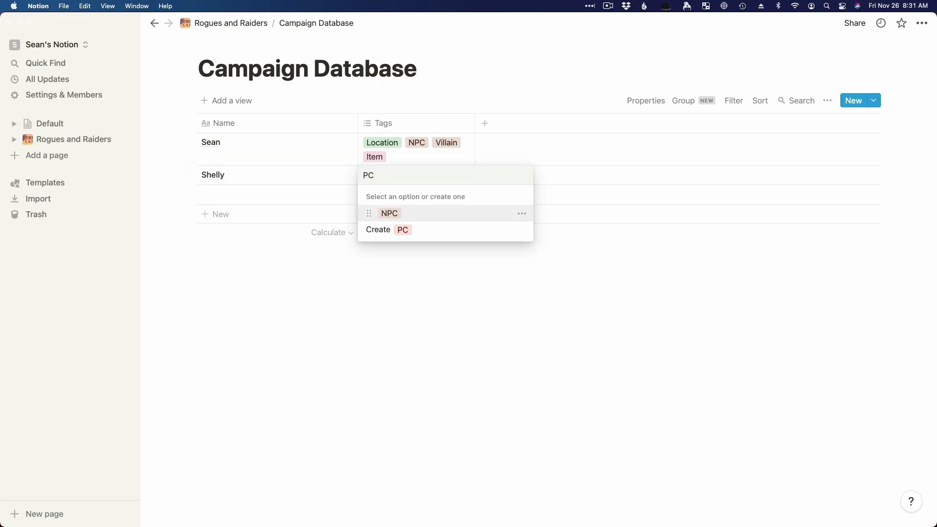
left_click(406, 233)
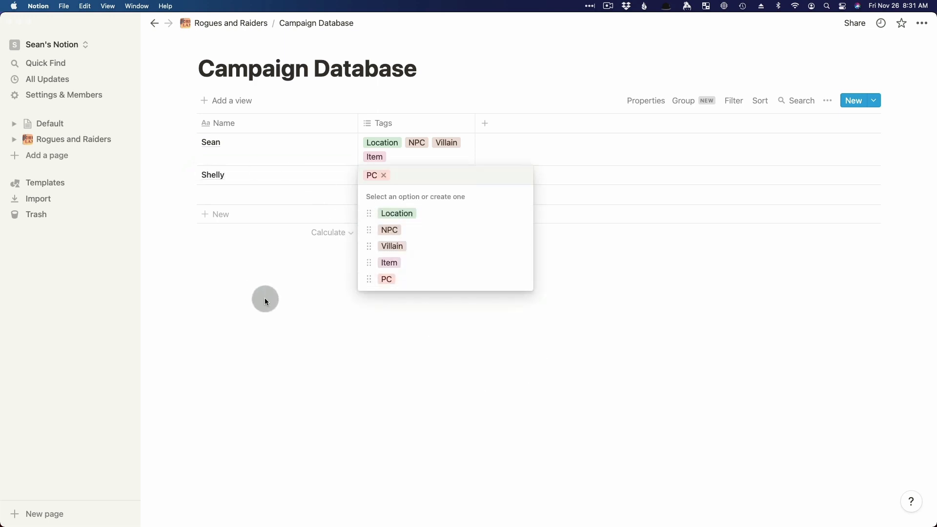
left_click(233, 191)
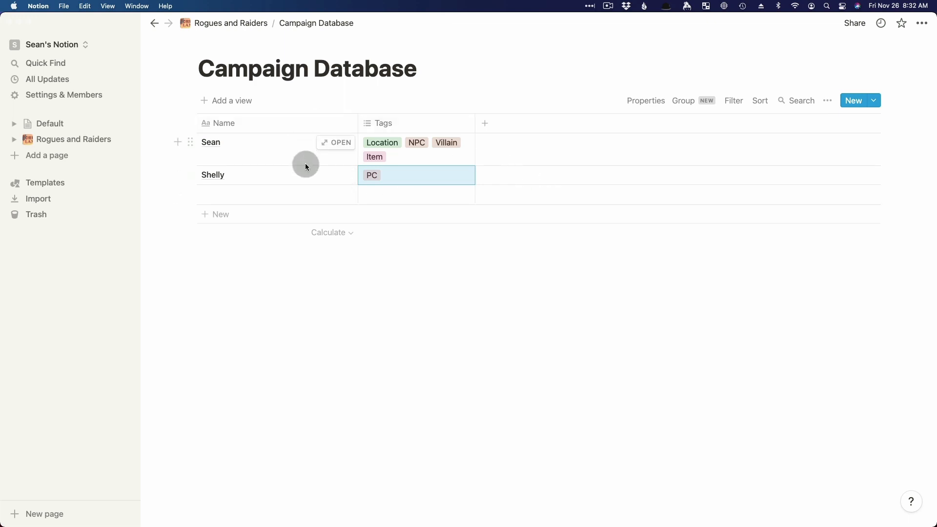
Delete the second row, tagged PC, from the Campaign Database
right_click(259, 171)
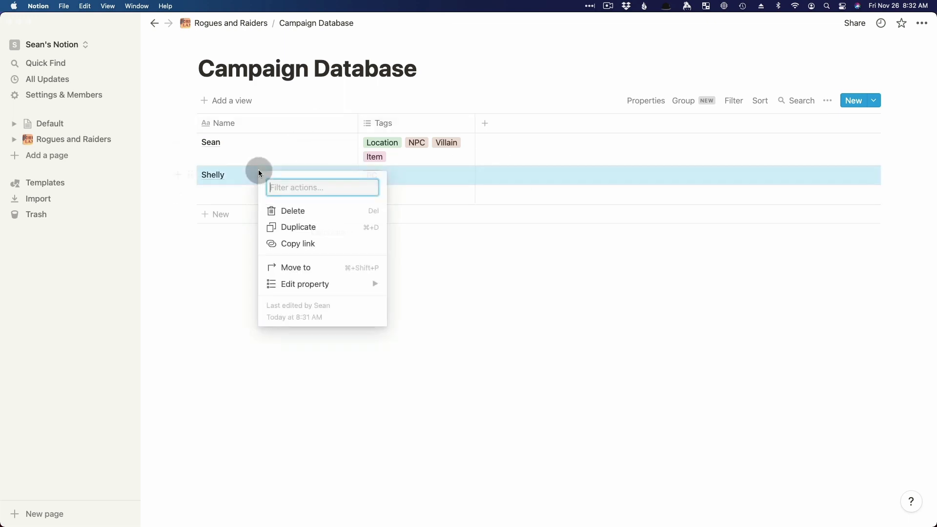
left_click(314, 210)
right_click(274, 145)
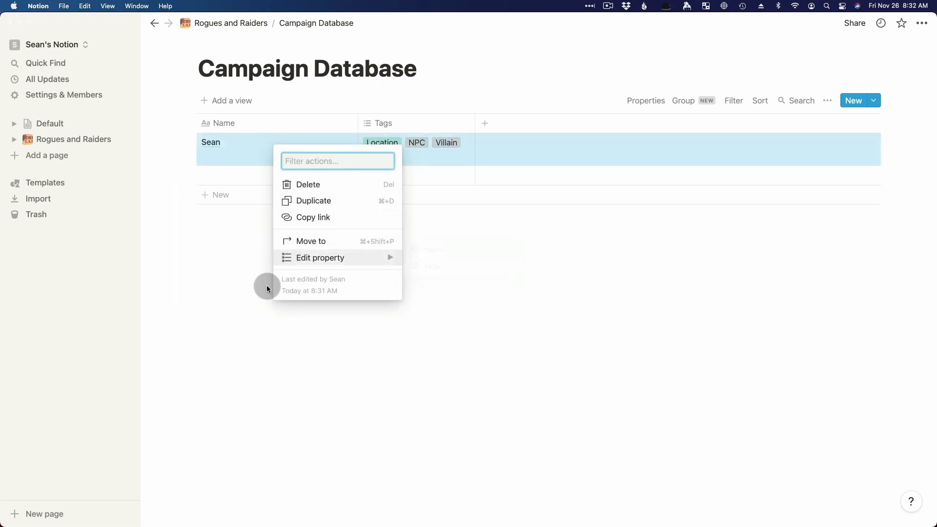
left_click(227, 264)
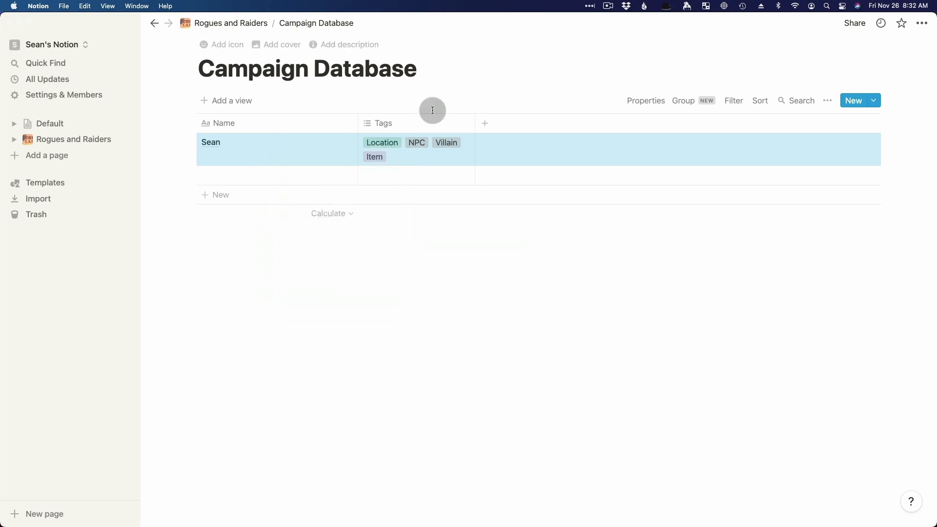
Review once more which property types the Multi-select Tags column could be changed to
left_click(429, 122)
mouse_move(425, 195)
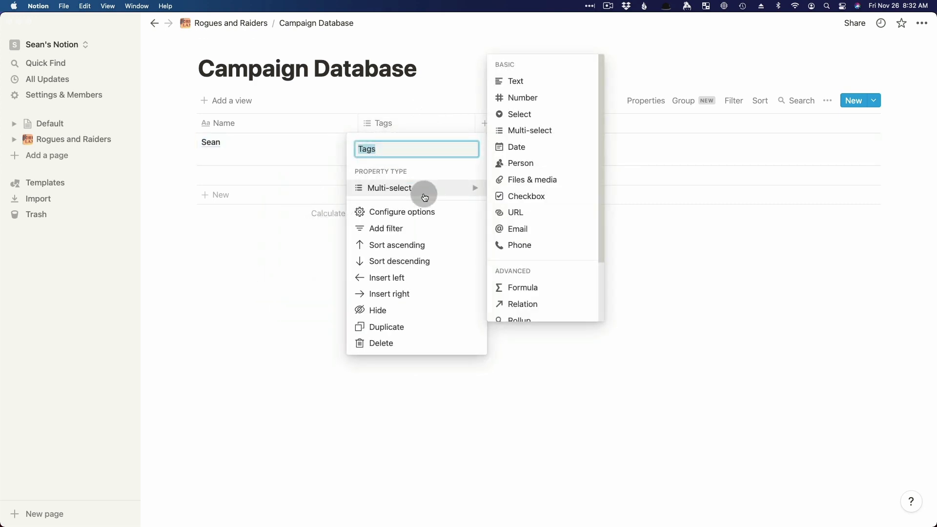
left_click(317, 248)
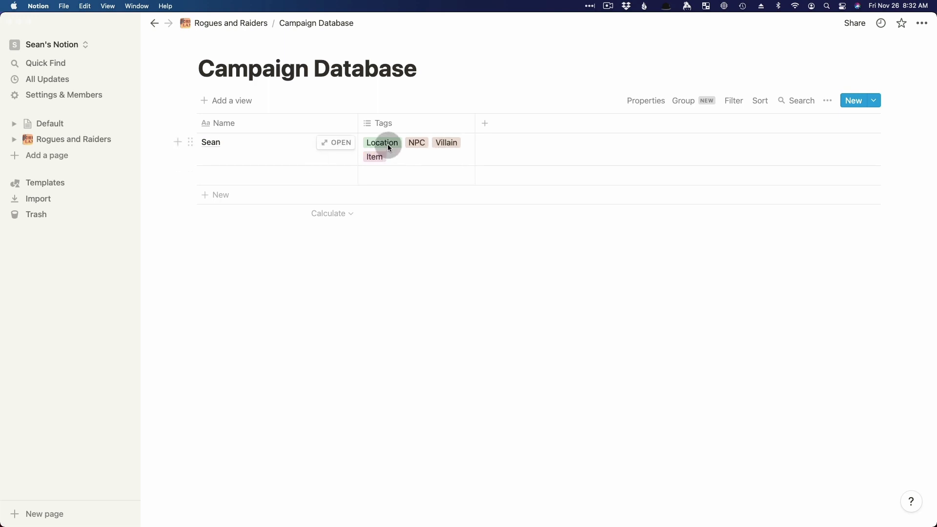
Change the property type of the Tags column to Select
left_click(398, 126)
mouse_move(411, 187)
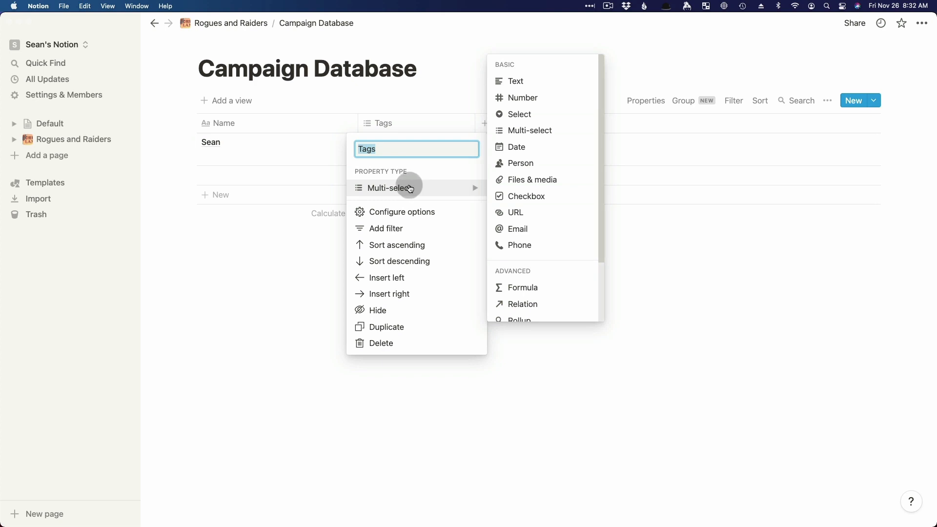
left_click(527, 116)
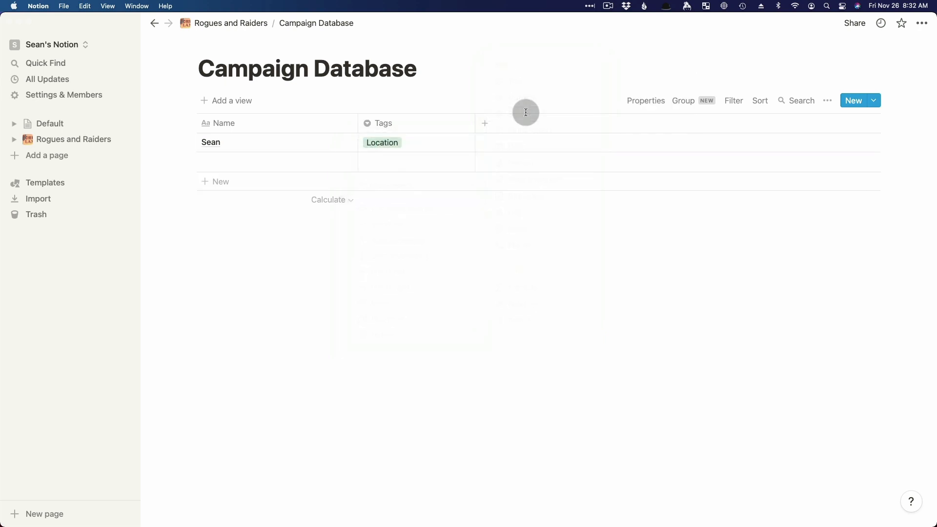
Switch the first row's single tag to Villain, Item and finally Location to try out the Select property
left_click(424, 144)
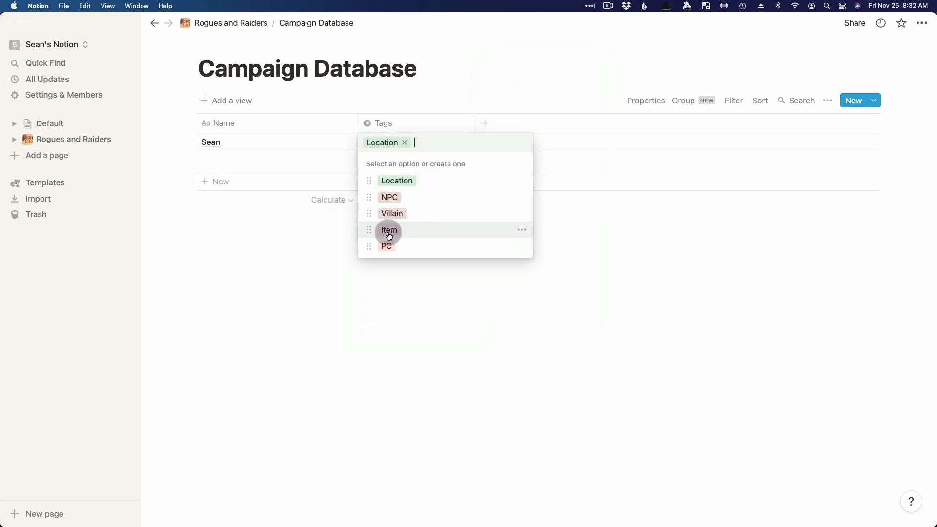
left_click(392, 213)
left_click(412, 149)
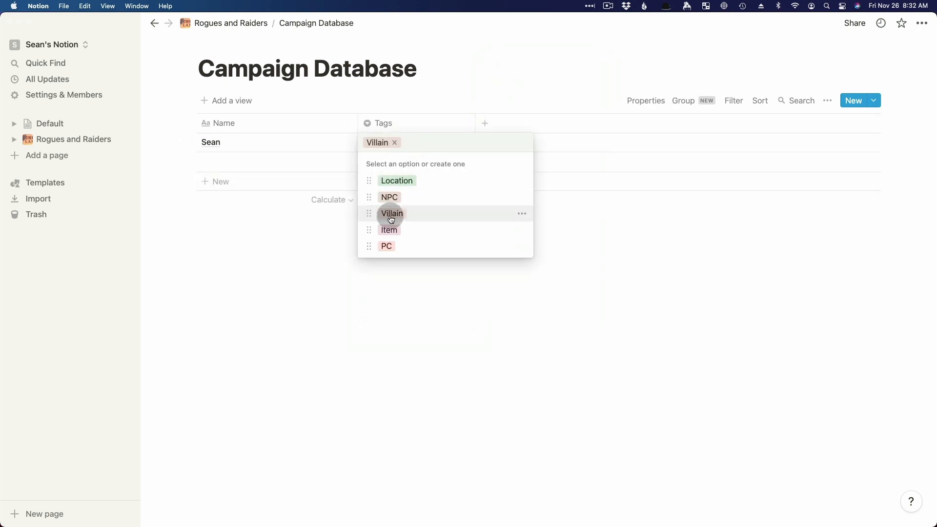
left_click(390, 214)
left_click(415, 139)
left_click(389, 230)
left_click(416, 143)
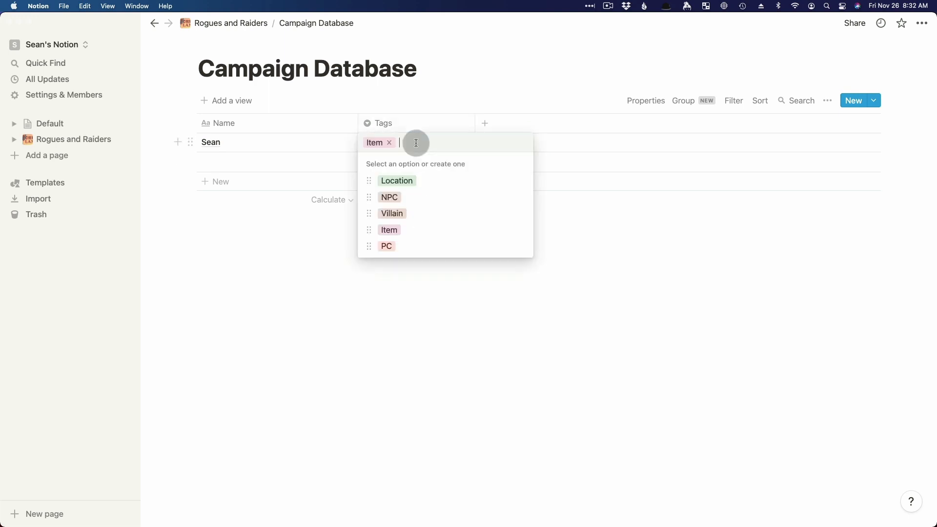
left_click(401, 181)
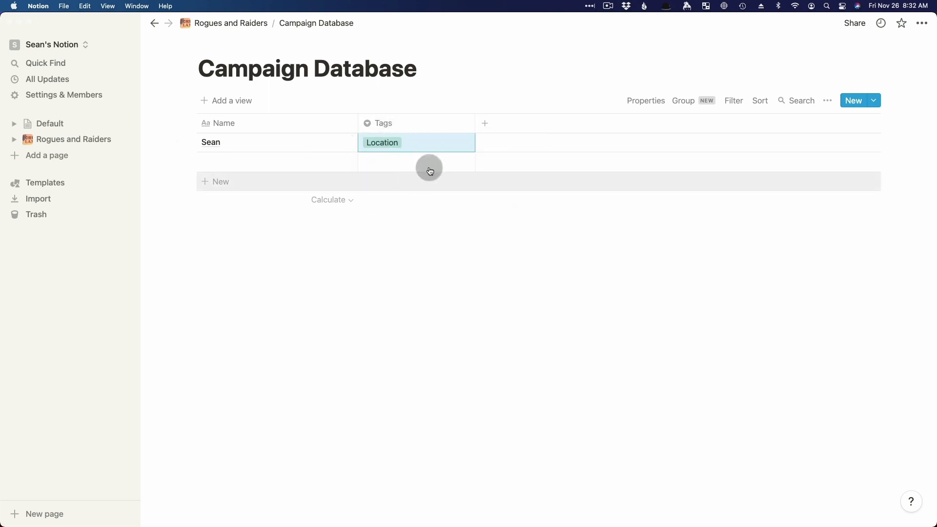
Change the Tags column's property type back to Multi-select
left_click(386, 125)
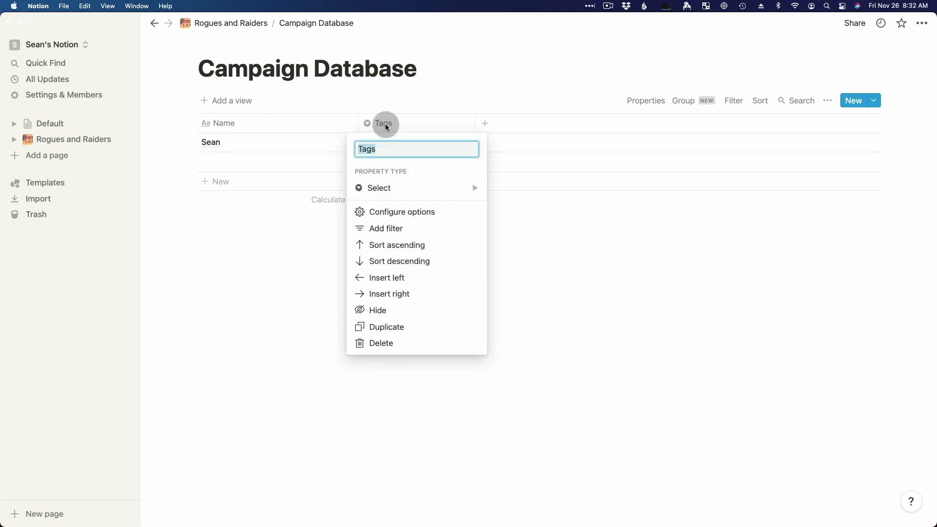
mouse_move(421, 196)
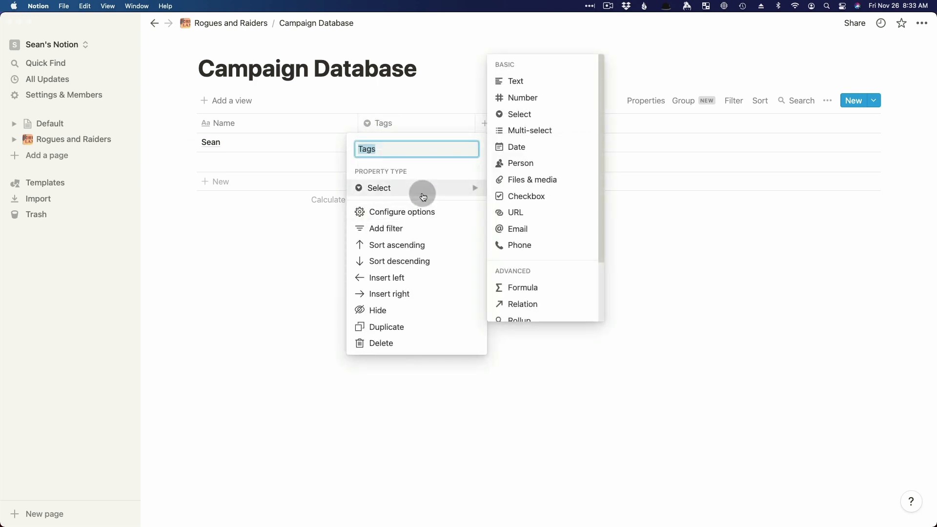
left_click(541, 135)
Remove the Location tag from the first row and clear the text in its Name cell
left_click(396, 144)
left_click(404, 142)
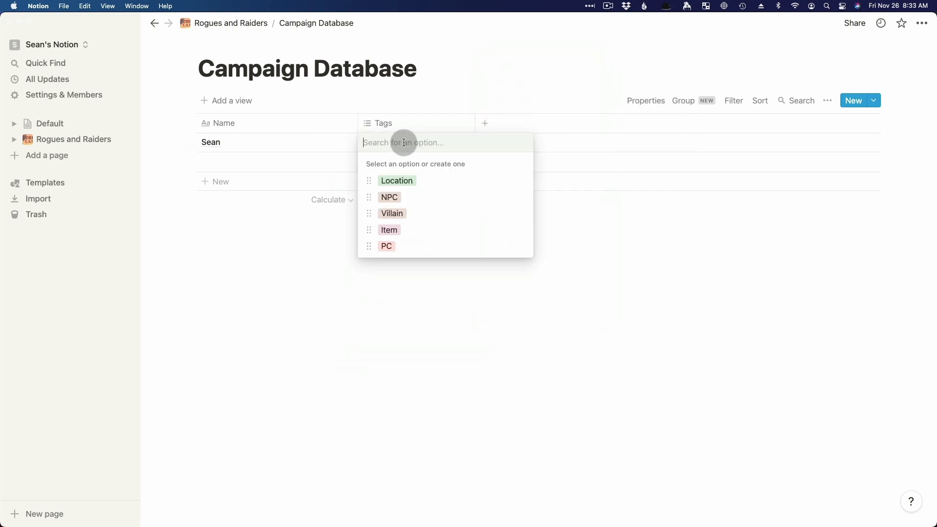
left_click(213, 144)
key("BackSpace")
key("BackSpace")
key("BackSpace")
key("BackSpace")
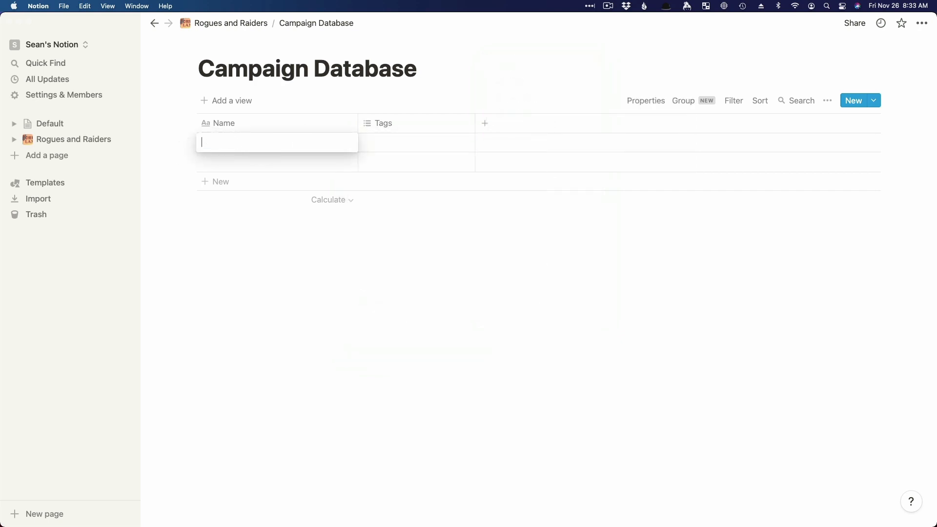
key("Escape")
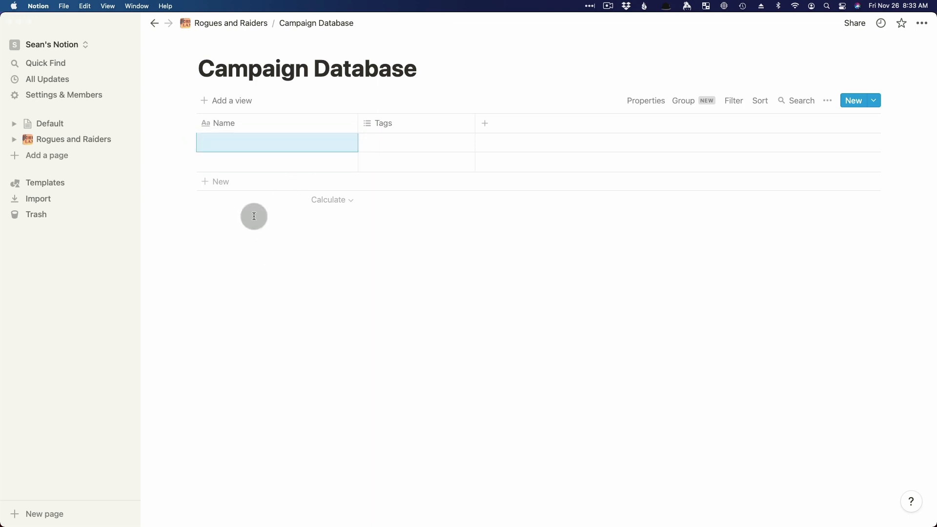
left_click(240, 142)
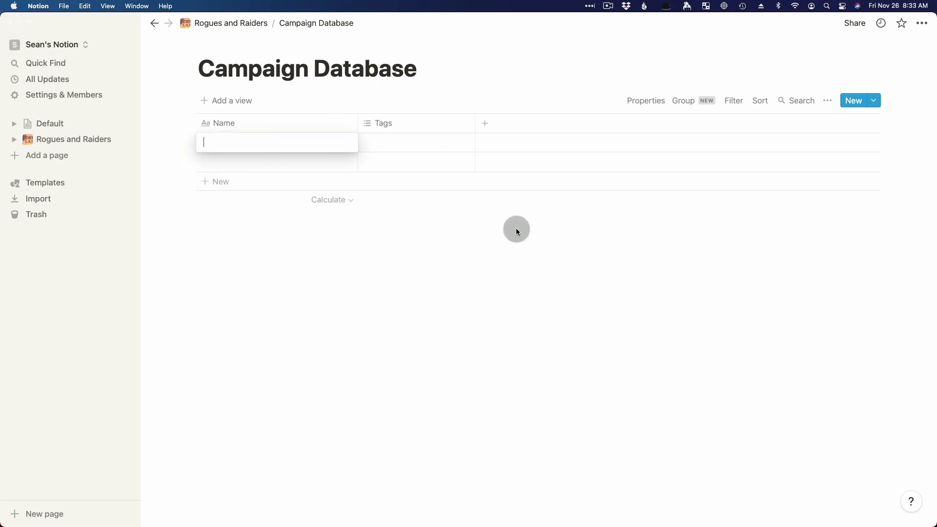
key("Escape")
Name the first entry Hargamar and tag it PC
left_click(257, 138)
type("Hargamar")
key("Tab")
type("pc")
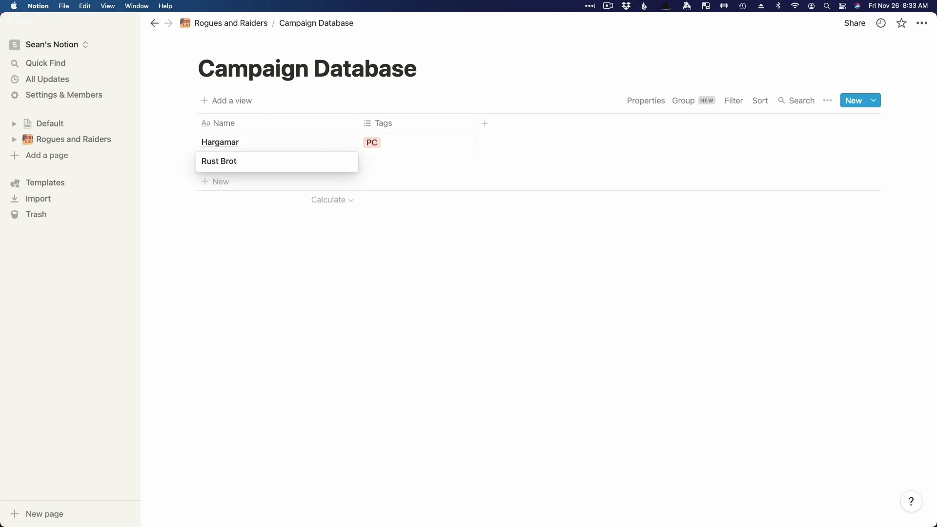
Name the second entry Rust Brothers and tag it with both NPC and Villain
type("hers")
key("Tab")
key("Return")
left_click(389, 216)
left_click(391, 233)
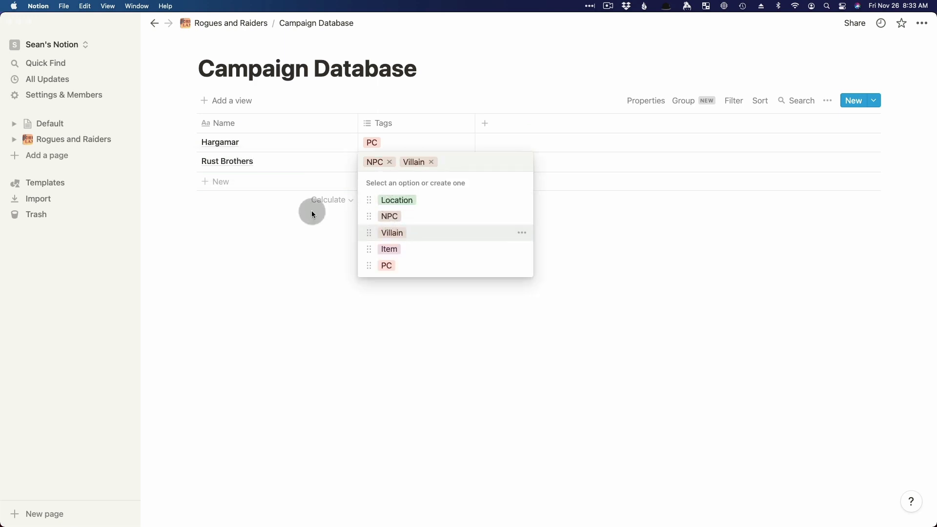
Add an entry named Quasha below Rust Brothers and tag it PC
left_click(265, 188)
type("Quasha")
key("Tab")
key("Return")
type("PC")
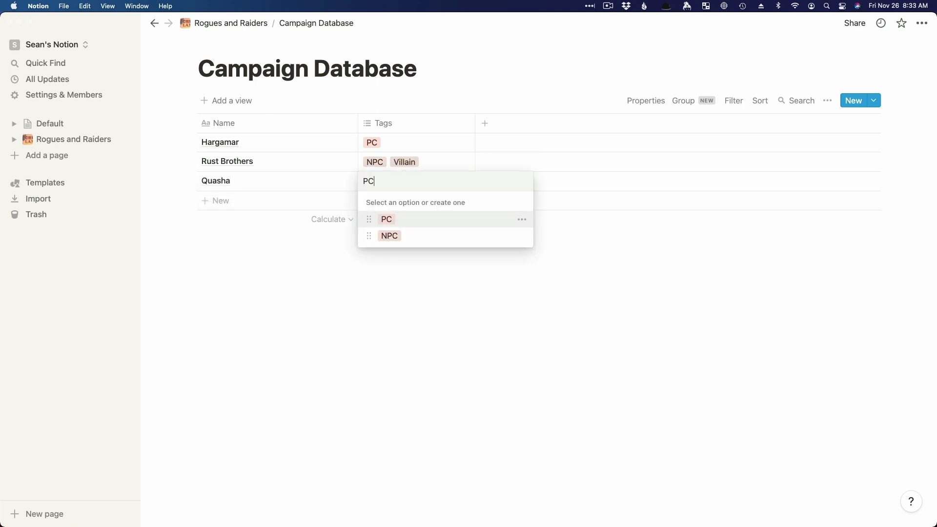
key("Return")
key("Escape")
Add an entry named Varin below Quasha and tag it PC
key("shift+Return")
type("Varin")
key("Tab")
key("Return")
type("PC")
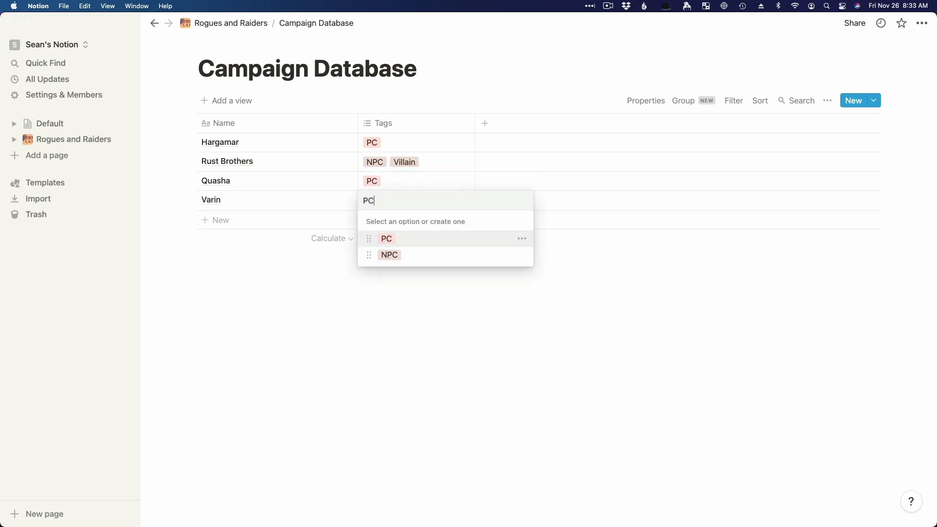
key("Return")
key("Escape")
Add an entry named Gol Garra below Varin and tag it PC
key("shift+Return")
type("Gol Garra")
key("Tab")
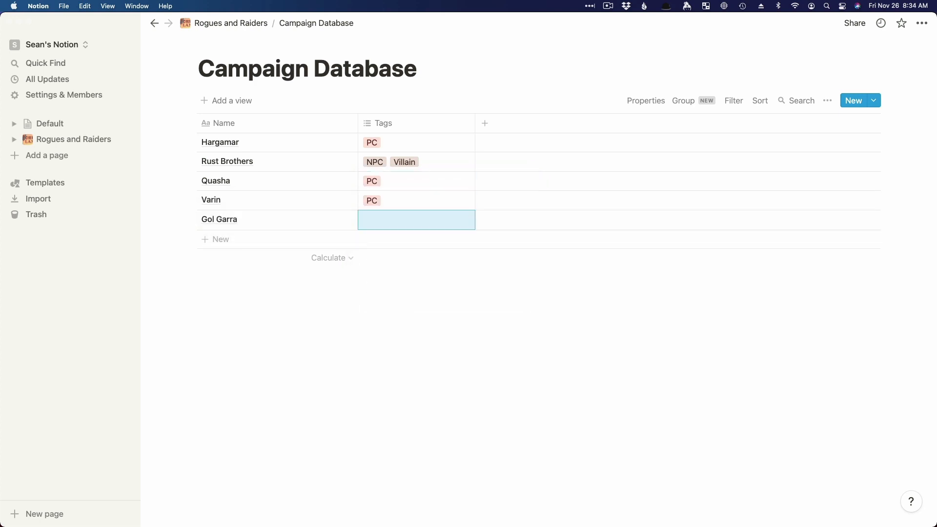
key("Return")
type("PC")
key("Return")
key("Escape")
Add an entry named The Hallows below Gol Garra and tag it Location
key("shift+Return")
type("The Hallows")
key("Tab")
key("Return")
type("Lo")
key("Return")
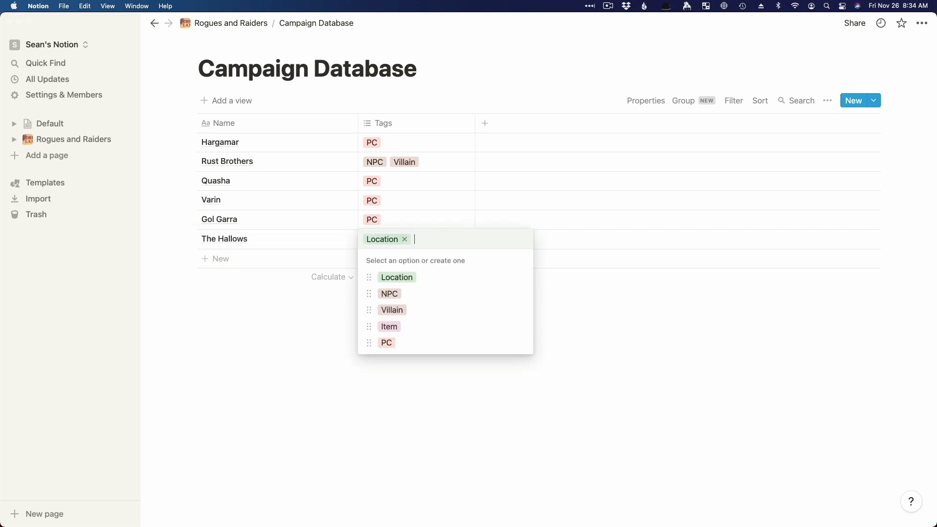
key("Escape")
Add an entry named Twin Rings below The Hallows and tag it Item
key("shift+Return")
type("Tr")
type("in Rings")
key("Tab")
key("Return")
type("Item")
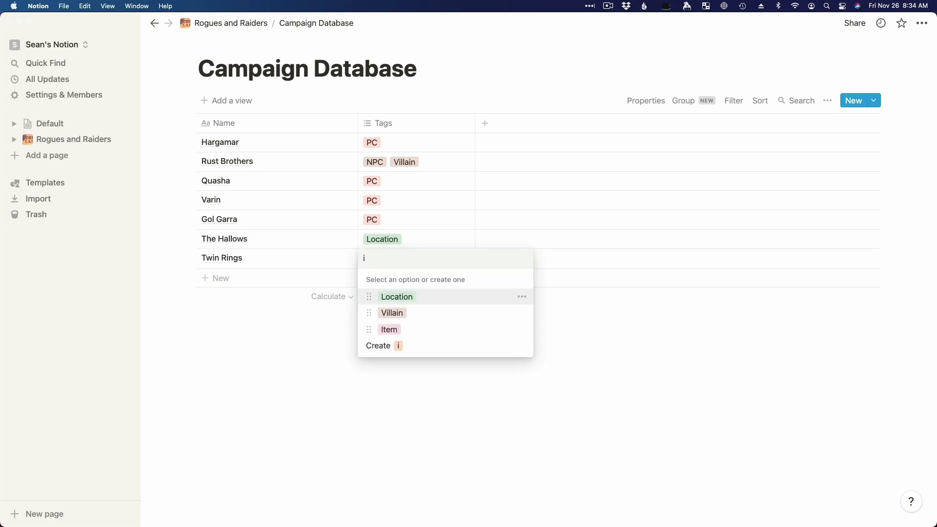
key("Return")
key("Escape")
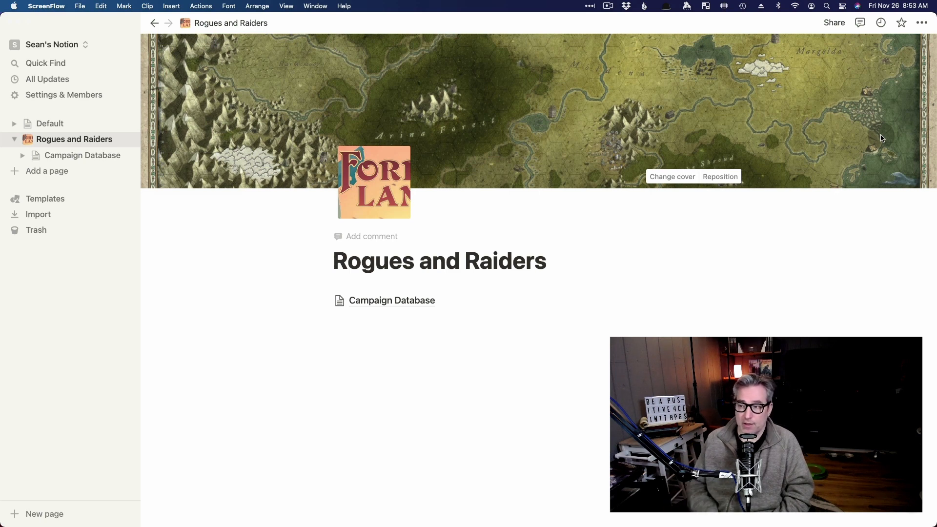
Create an empty sub-page titled Player Characters below Campaign Database on the Rogues and Raiders page
left_click(840, 281)
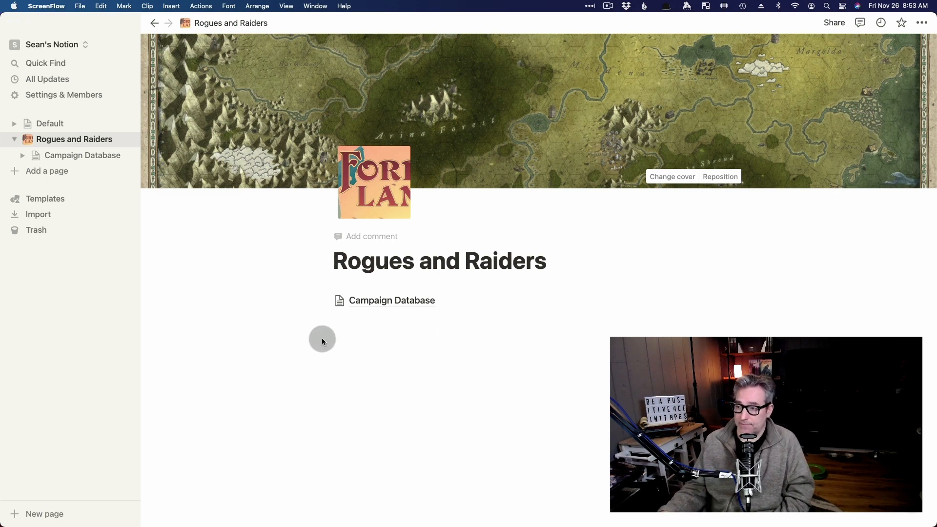
left_click(354, 345)
left_click(373, 322)
left_click(373, 322)
type("/page")
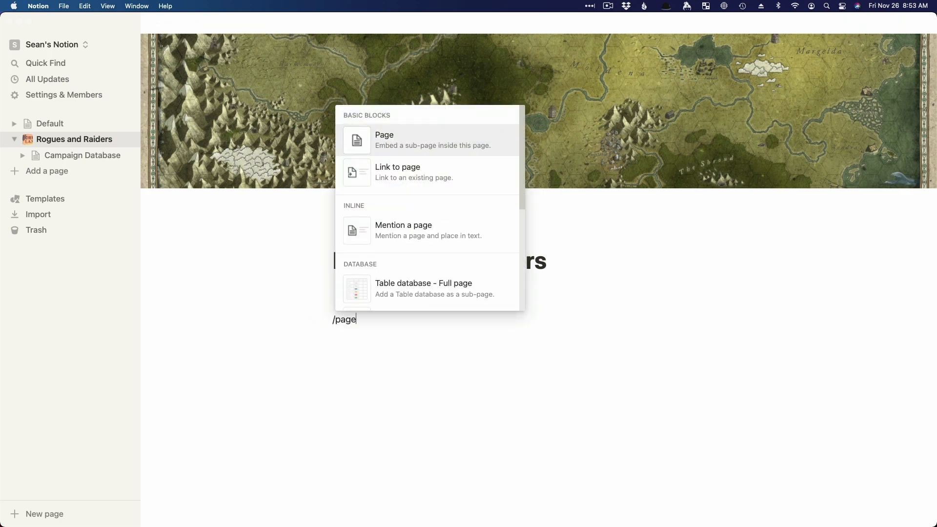
key("Return")
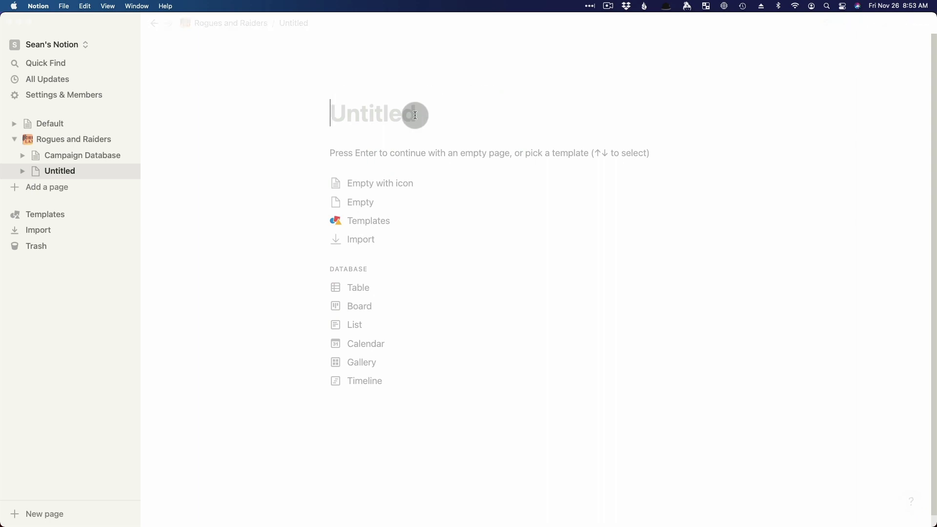
type("Player Characters")
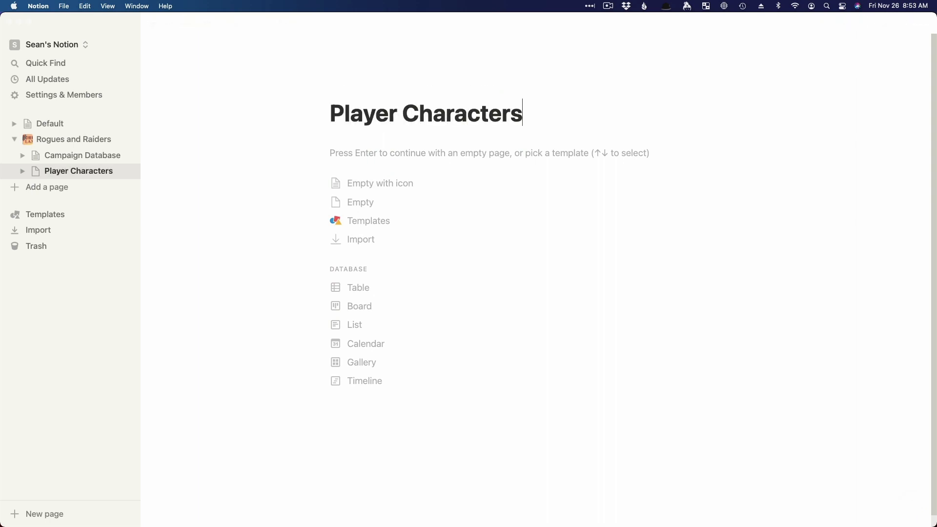
key("Return")
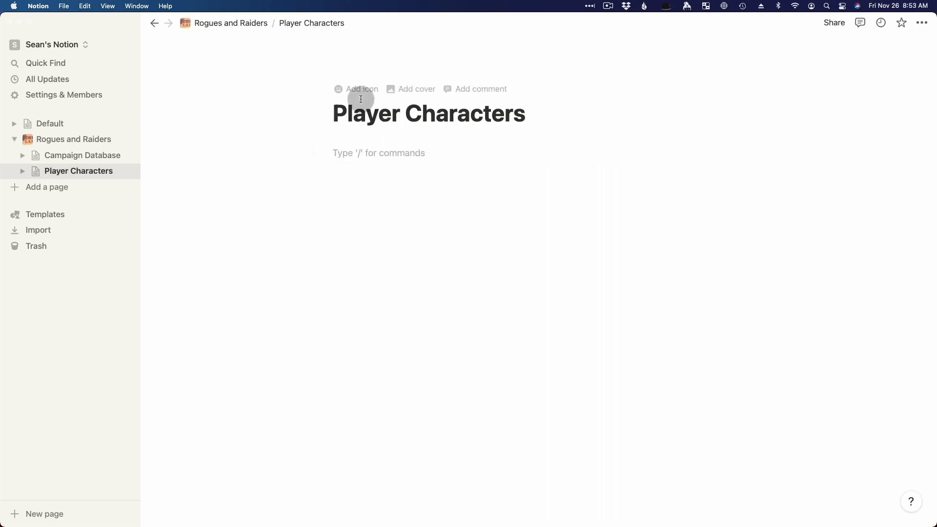
Give the Player Characters page a crossed swords emoji icon
left_click(361, 89)
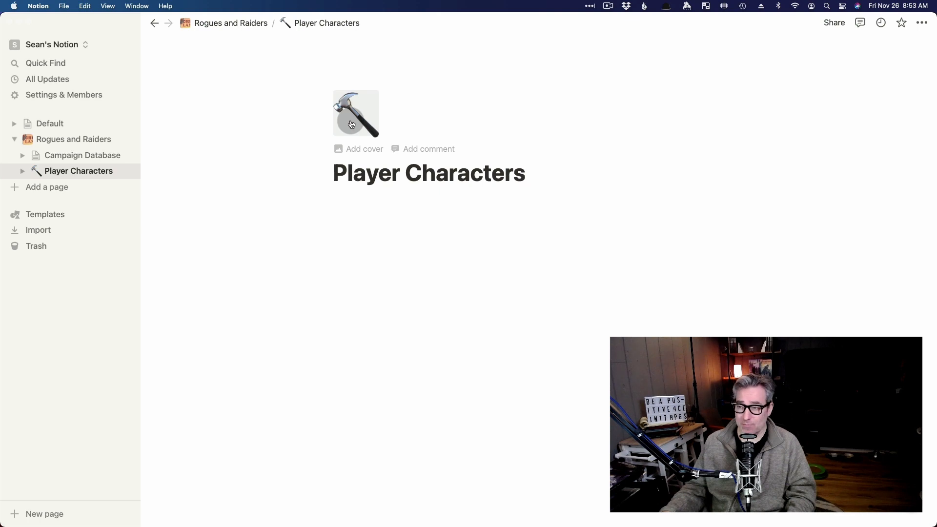
left_click(351, 123)
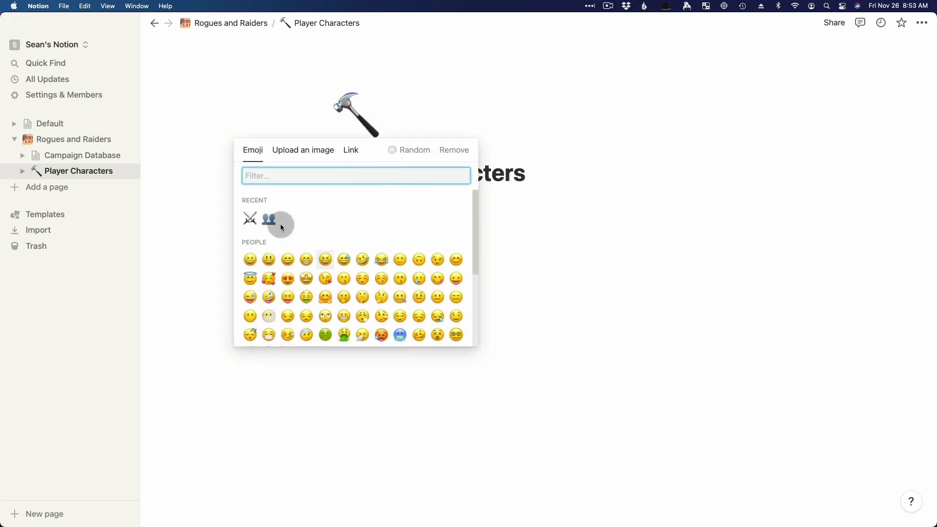
left_click(247, 219)
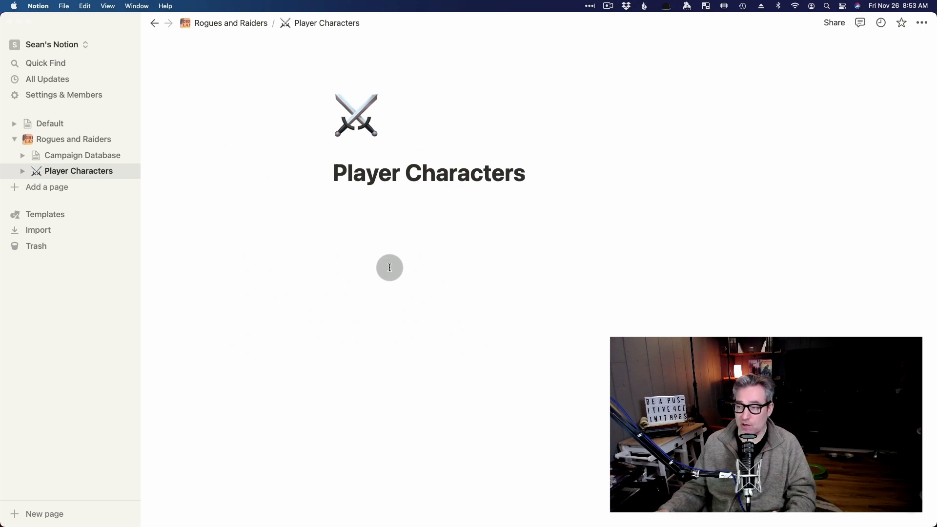
Insert a linked database on the Player Characters page, using Campaign Database from Rogues and Raiders as its source
left_click(369, 222)
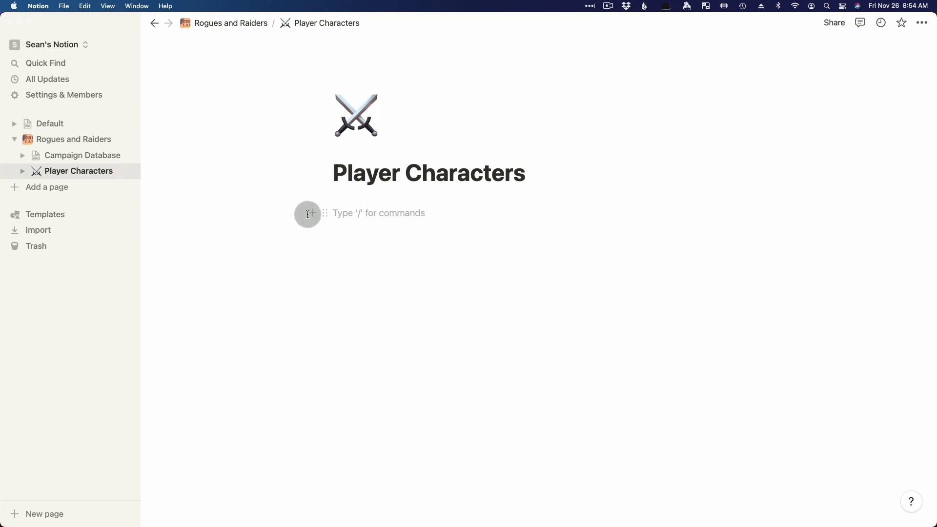
type("/")
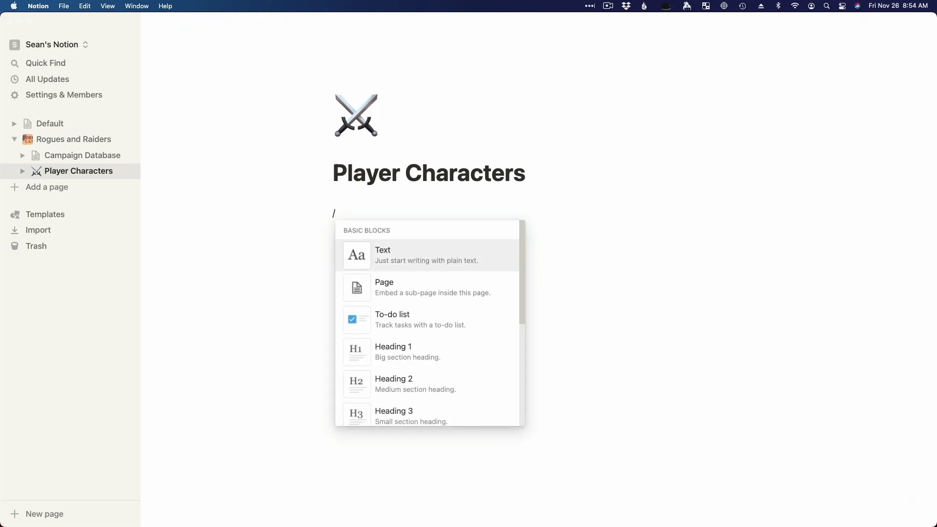
type("data")
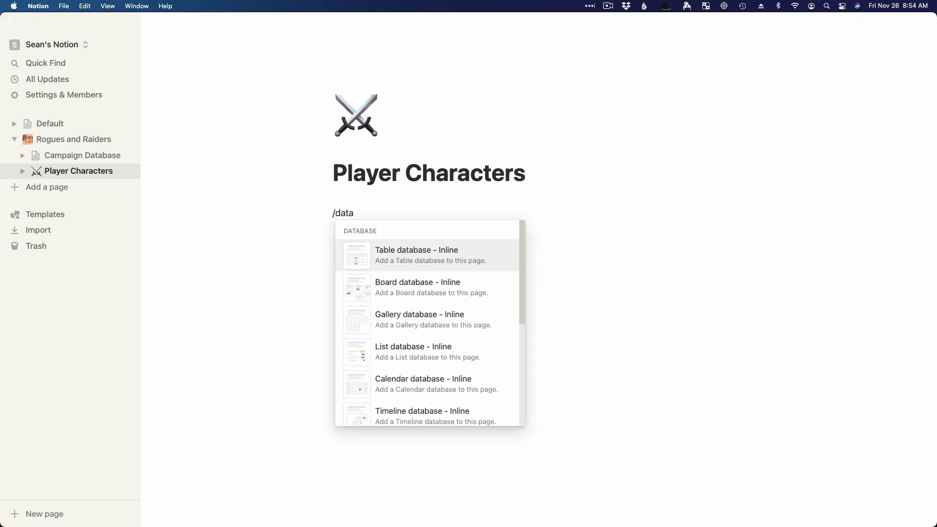
scroll(452, 349, "down", 2)
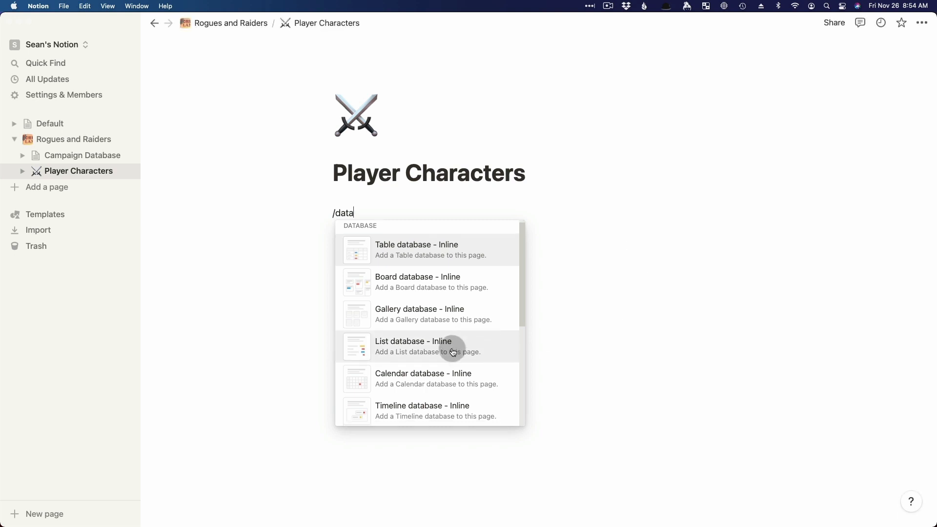
scroll(453, 352, "down", 5)
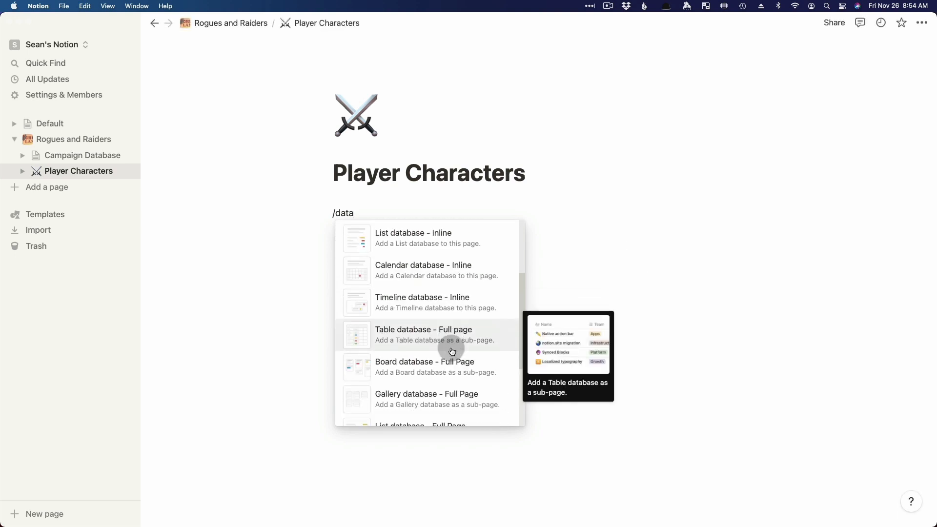
scroll(452, 352, "down", 3)
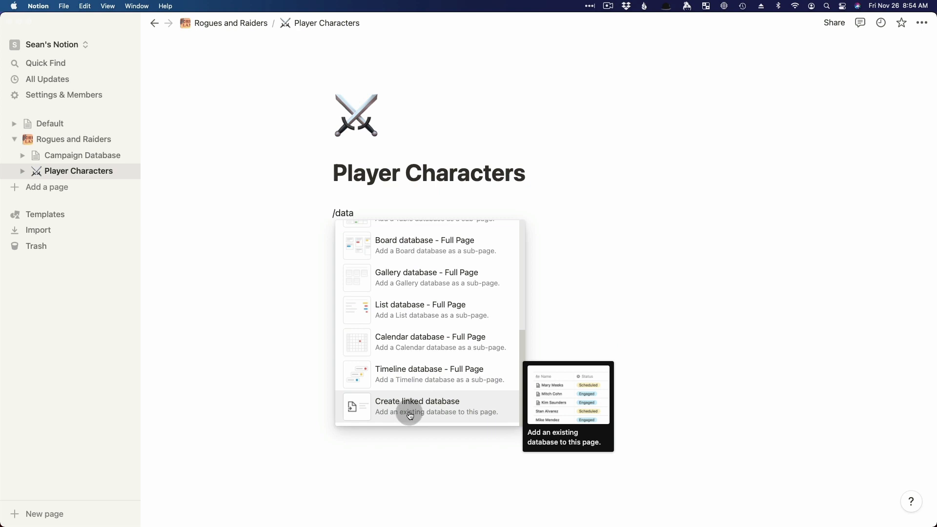
left_click(410, 415)
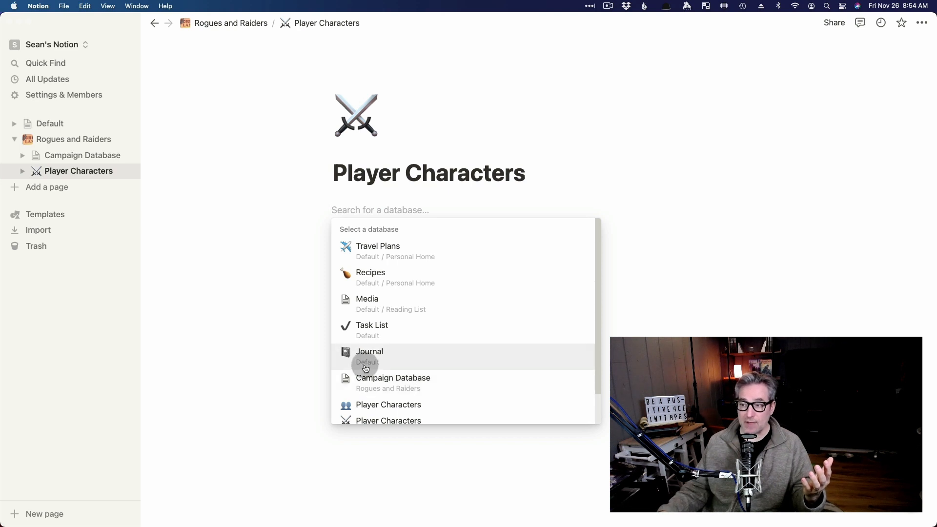
left_click(400, 391)
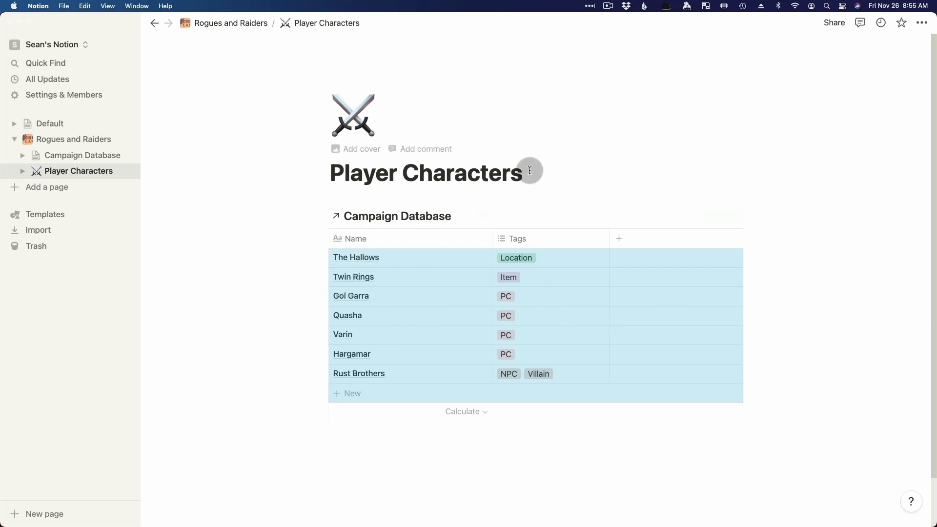
Compare the original Campaign Database with its linked copy on Player Characters, and expand the linked database nested under that page
left_click(84, 155)
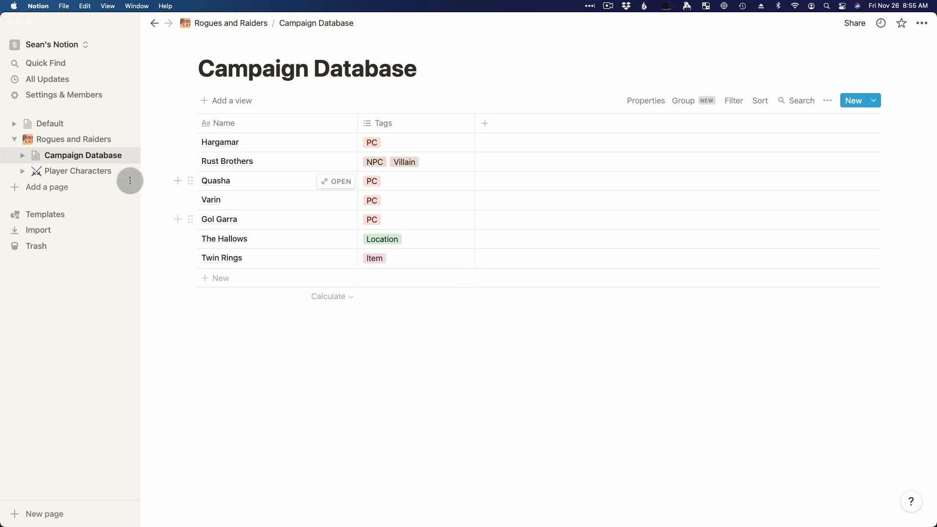
left_click(84, 172)
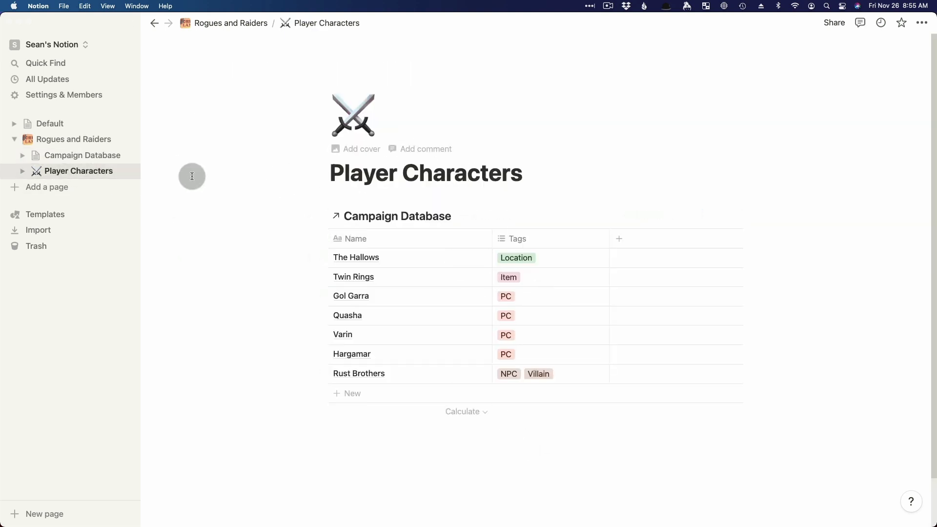
left_click(22, 174)
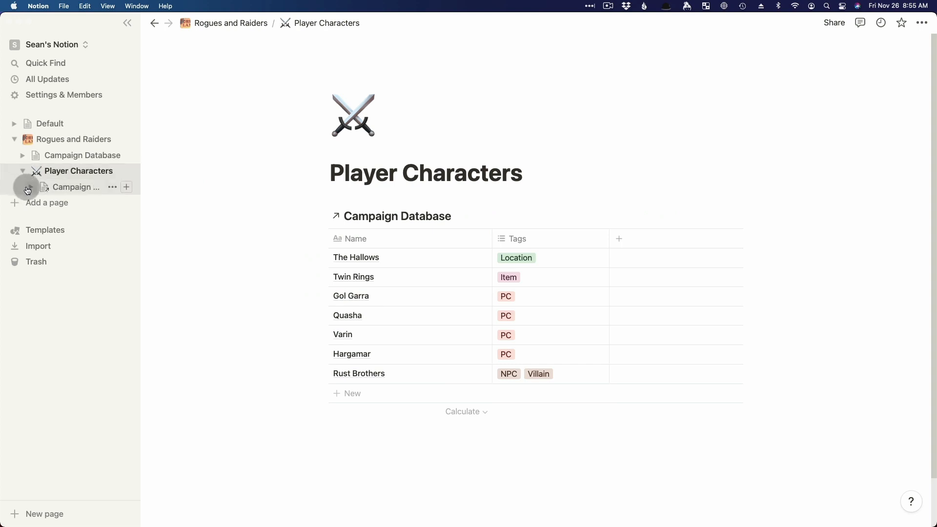
left_click(31, 186)
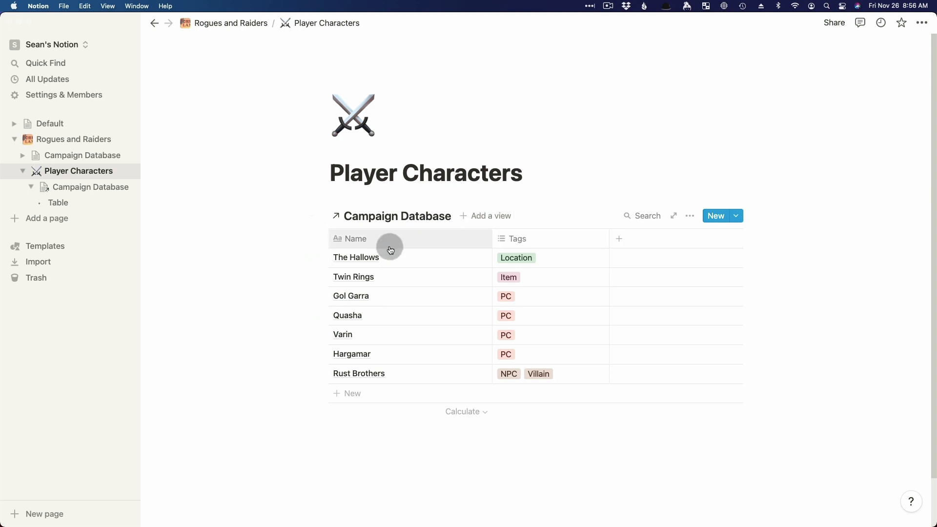
Filter the linked database's Table view to entries whose Tags contain PC
left_click(539, 240)
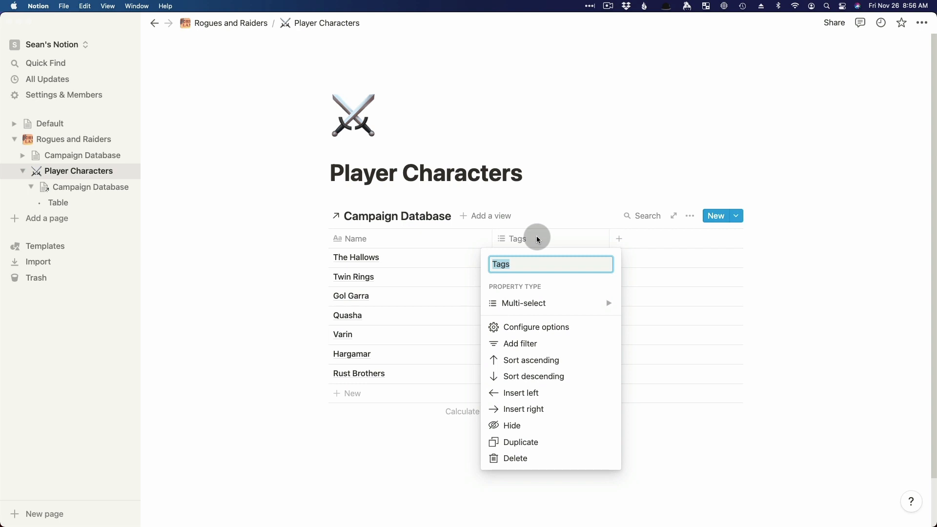
left_click(536, 345)
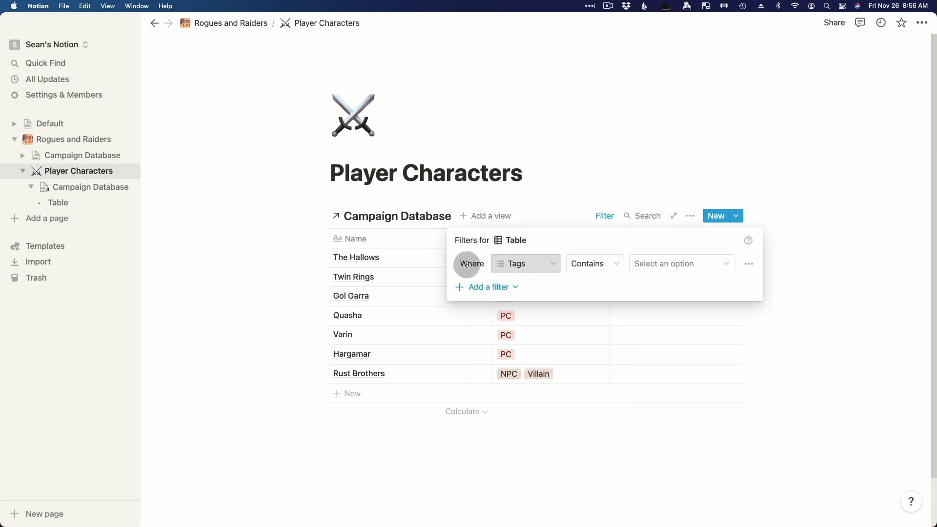
left_click(673, 266)
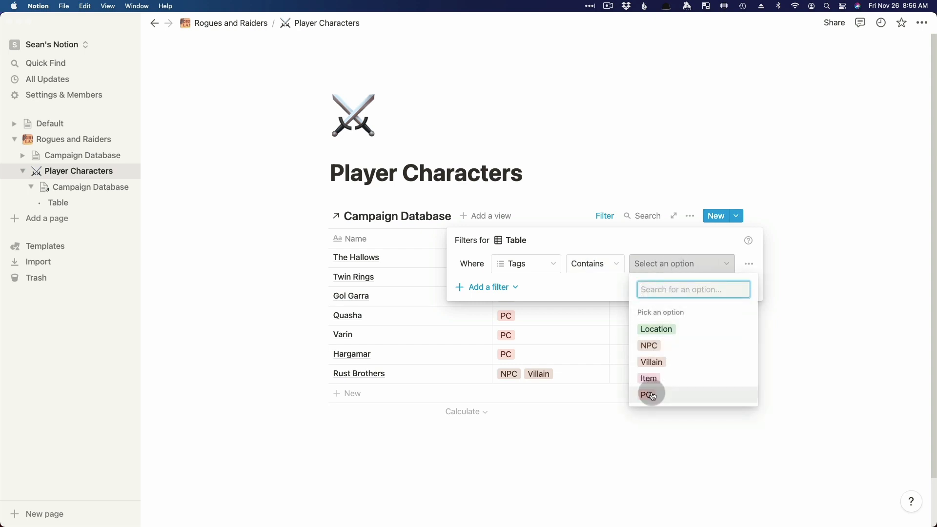
left_click(671, 395)
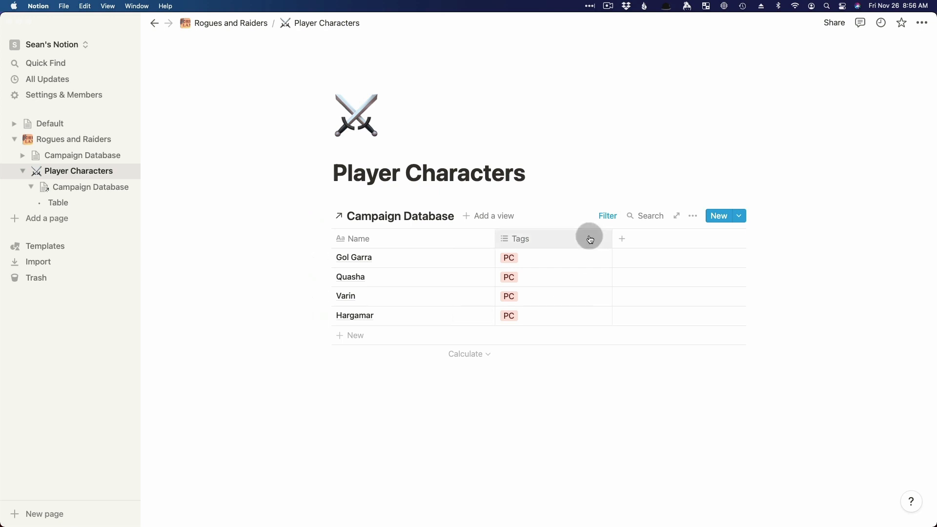
Add a Gallery view to the linked Campaign Database and look over its cards
left_click(485, 218)
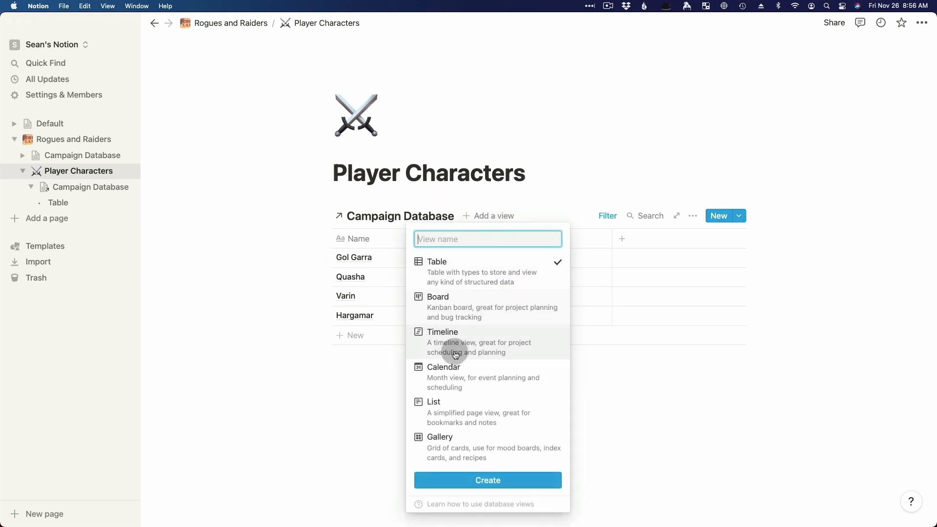
left_click(477, 445)
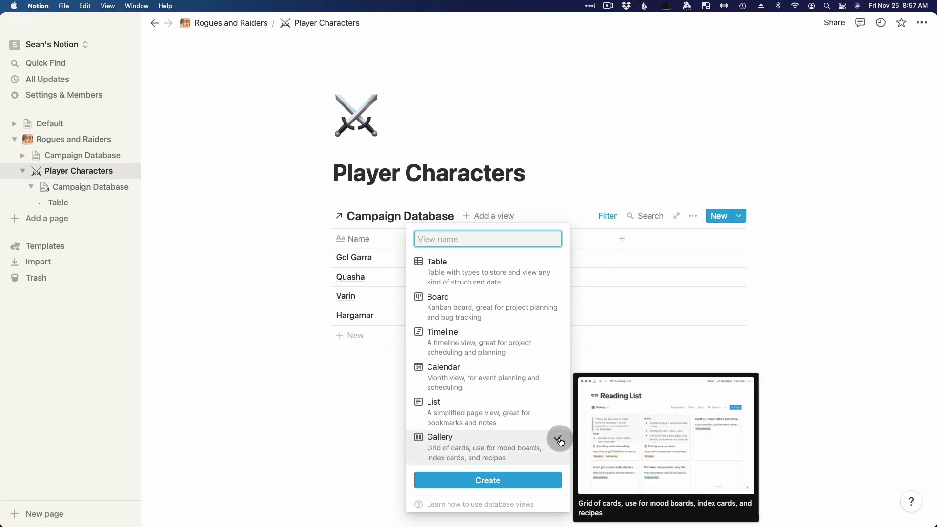
left_click(488, 480)
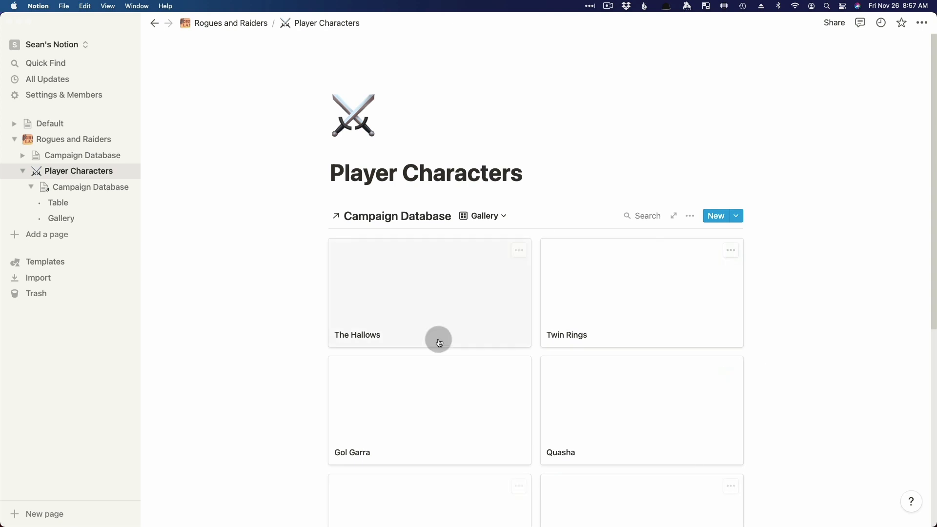
scroll(198, 295, "down", 5)
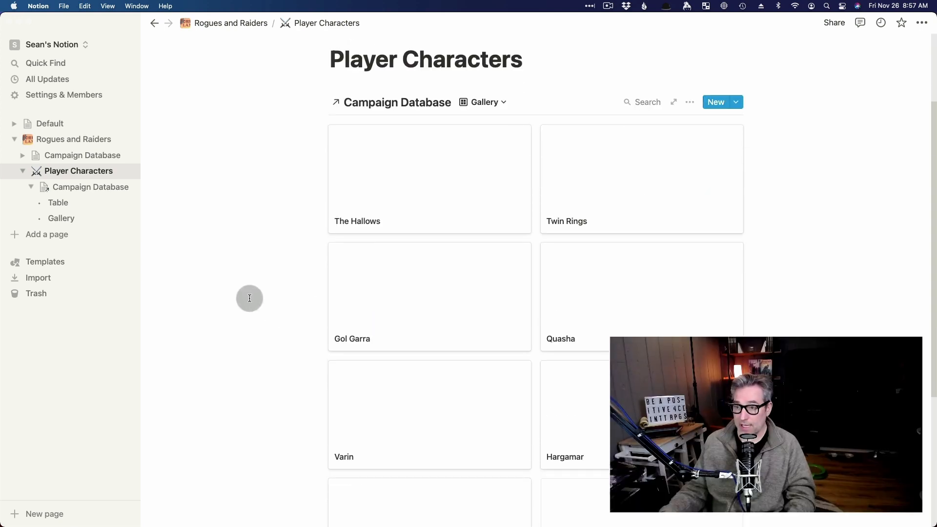
scroll(302, 319, "up", 4)
scroll(302, 319, "down", 4)
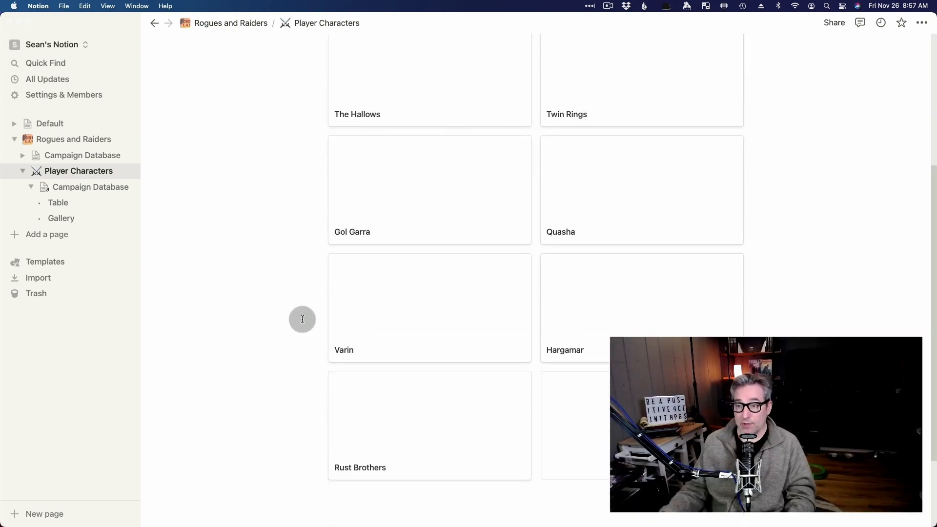
scroll(302, 318, "up", 3)
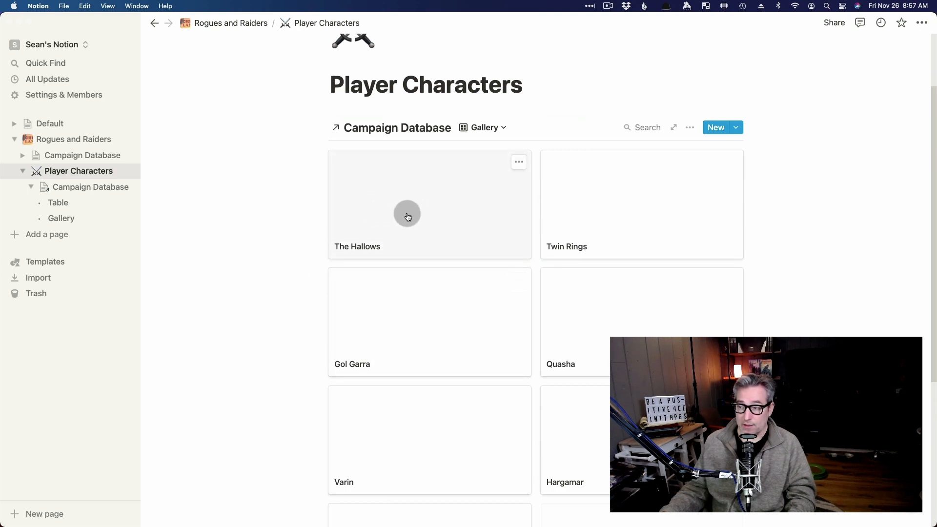
scroll(435, 318, "down", 4)
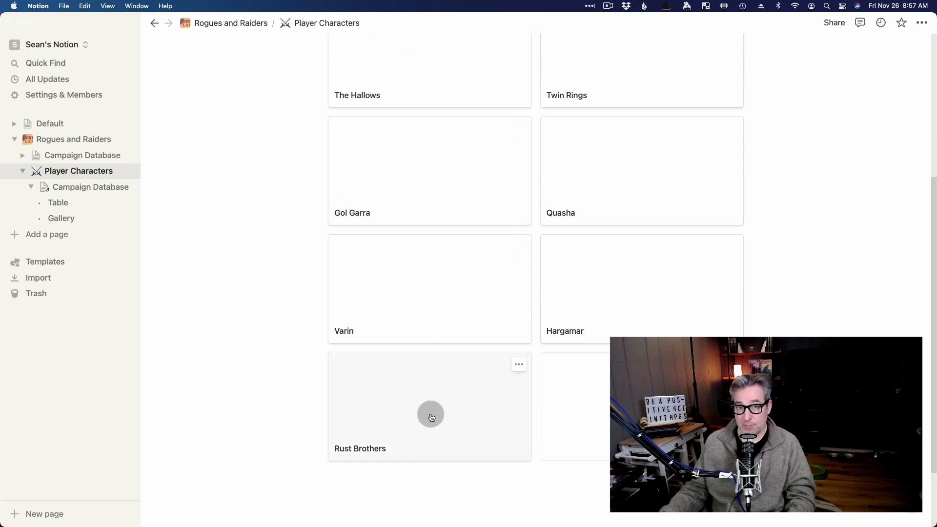
scroll(432, 416, "up", 6)
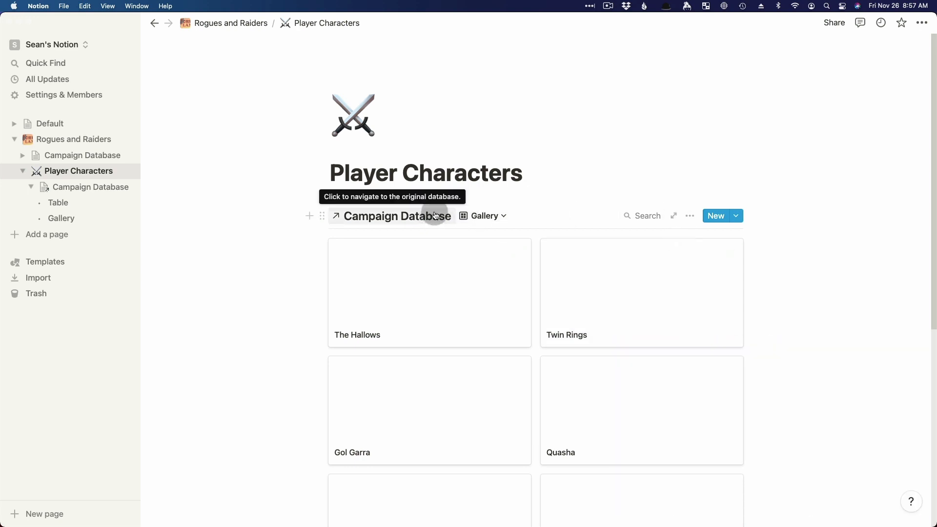
Filter the linked database's Gallery view to entries whose Tags contain PC
left_click(690, 217)
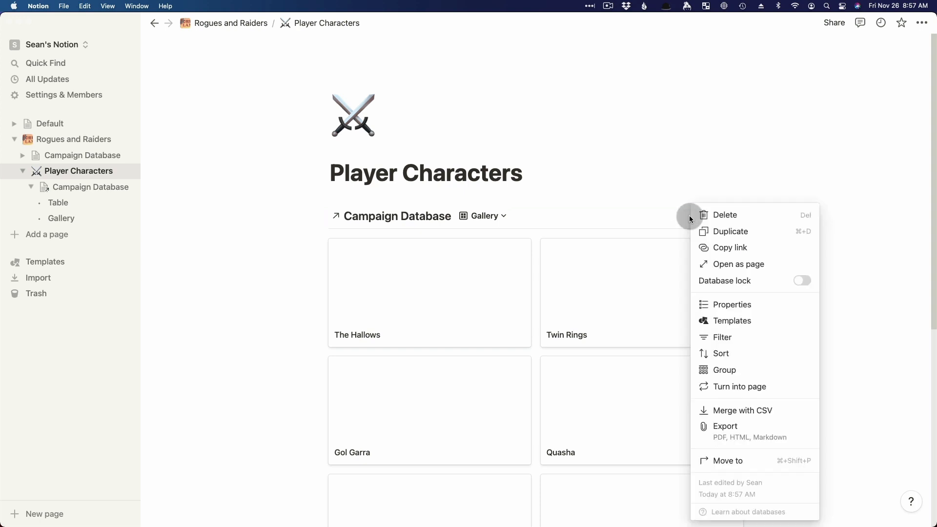
left_click(731, 337)
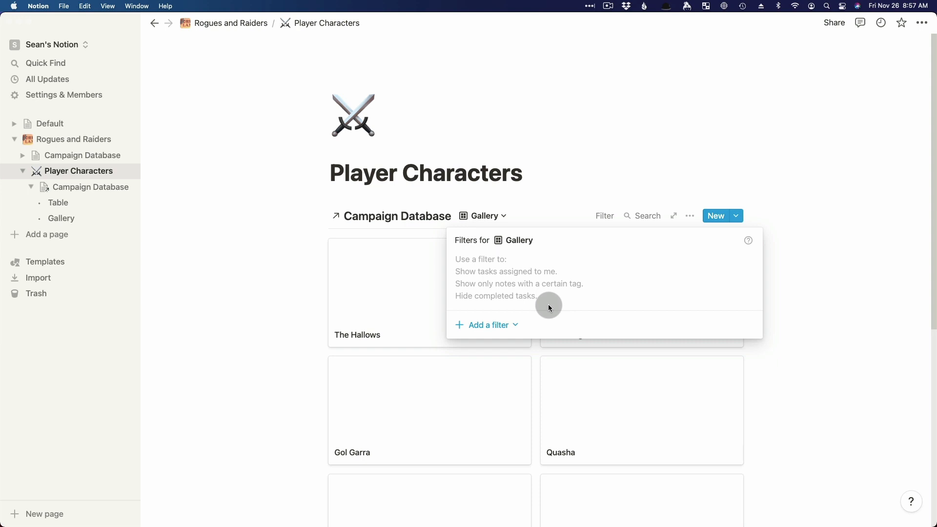
left_click(514, 326)
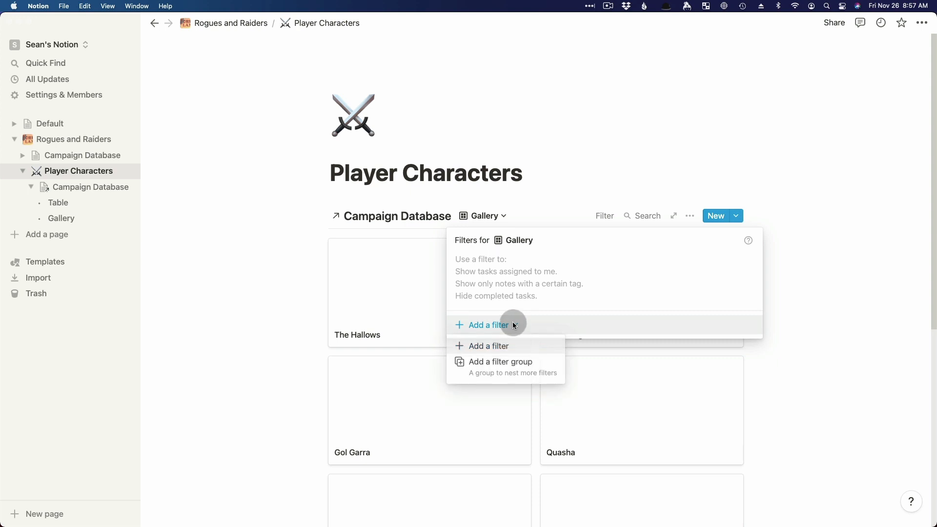
left_click(496, 347)
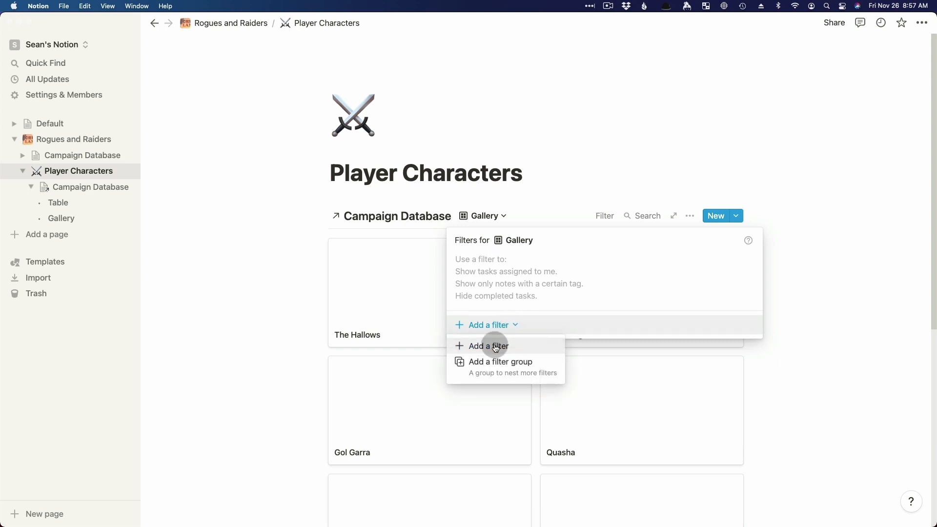
left_click(532, 265)
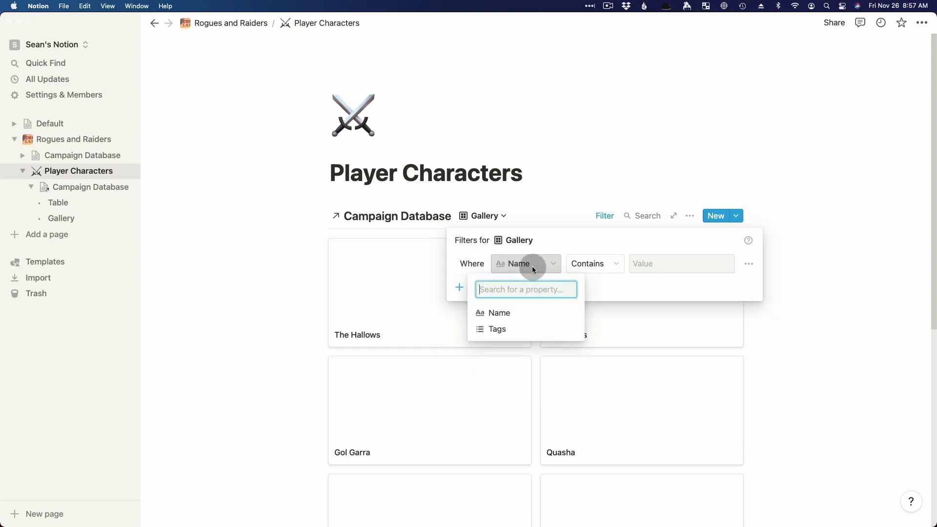
left_click(501, 333)
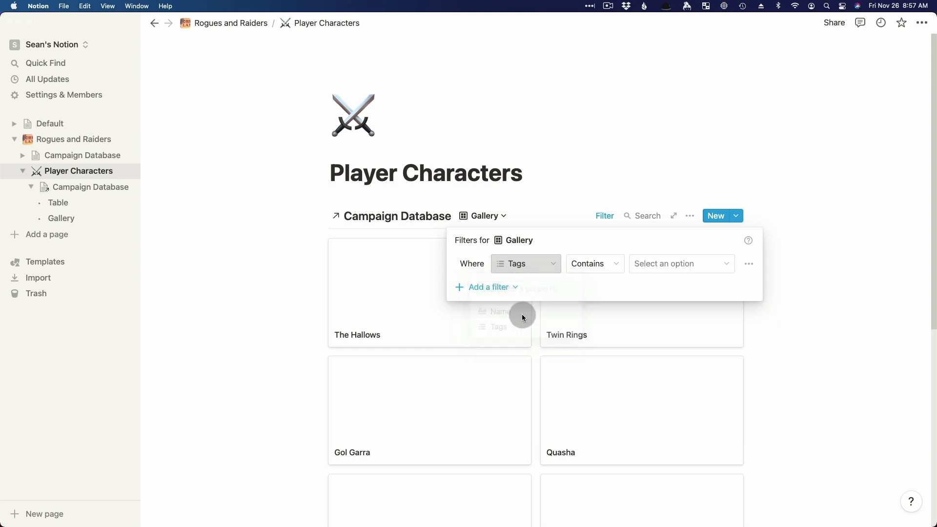
left_click(675, 265)
left_click(654, 396)
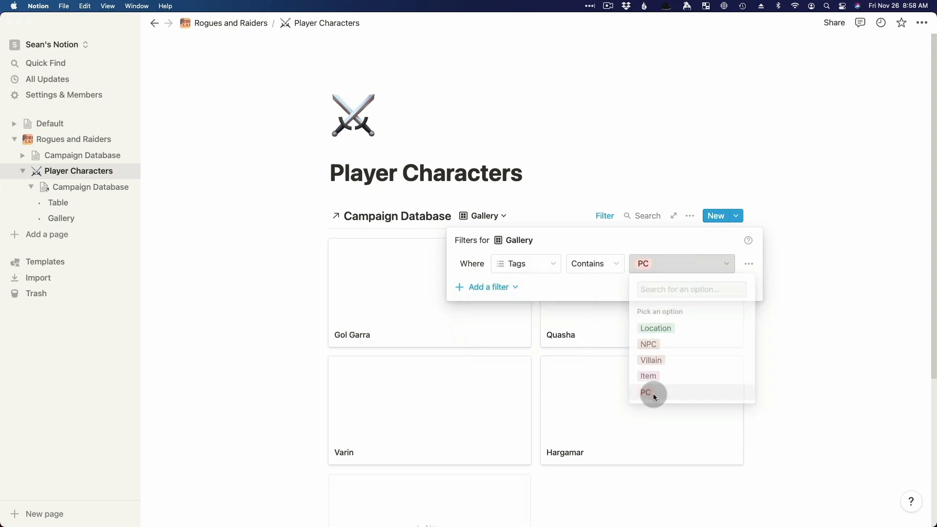
left_click(742, 254)
left_click(797, 324)
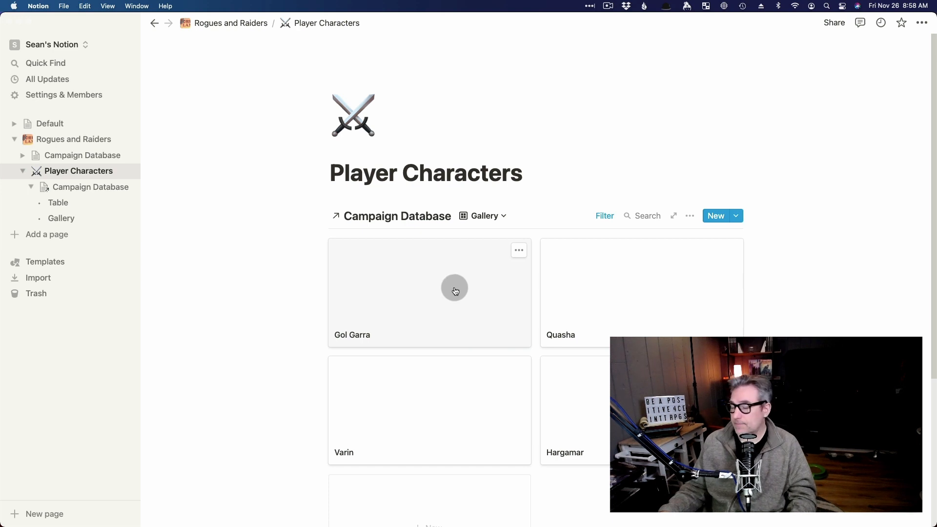
Open the Gol Garra entry from the gallery and set NPC as its only tag
left_click(413, 285)
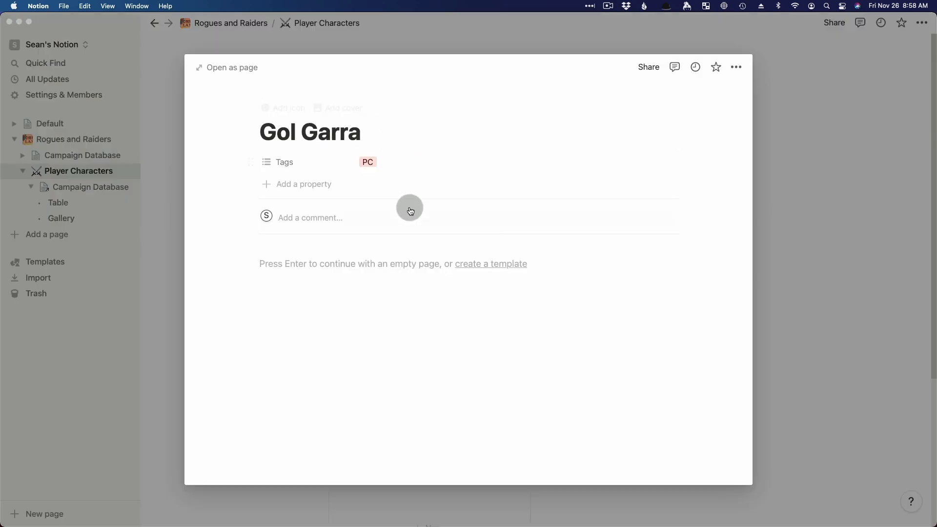
left_click(380, 166)
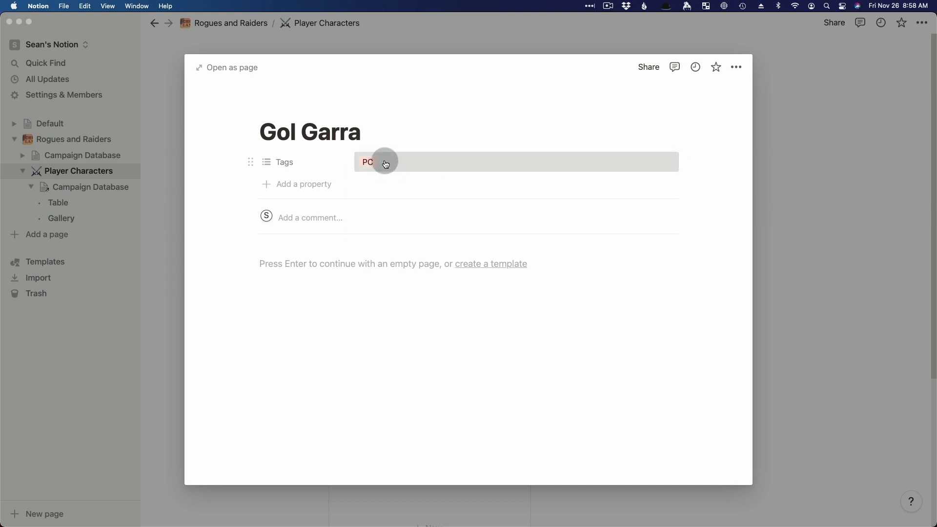
left_click(390, 215)
left_click(380, 163)
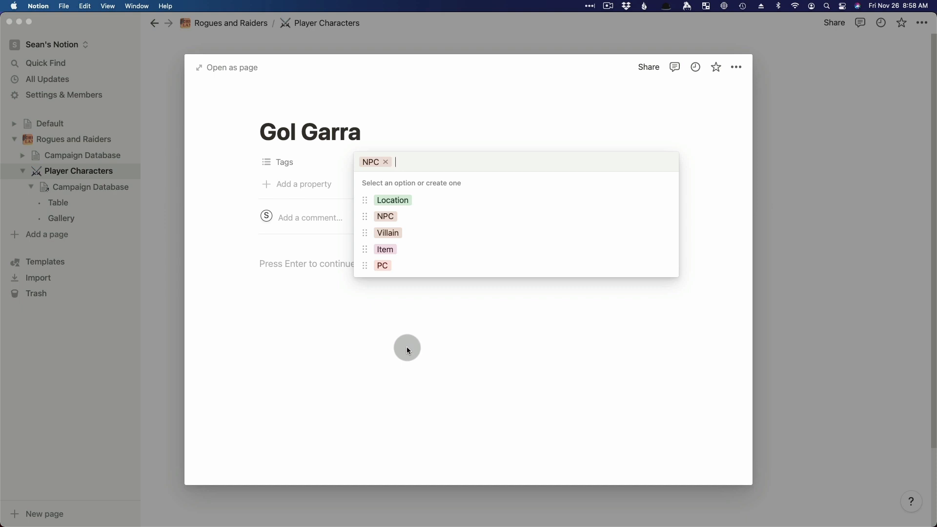
Close the Gol Garra entry and switch the linked Campaign Database to its Table view
left_click(472, 340)
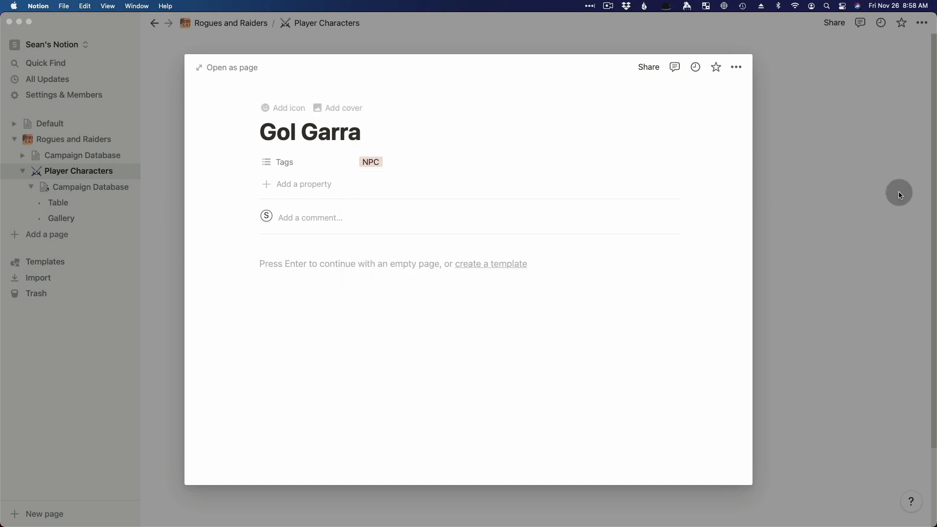
left_click(826, 200)
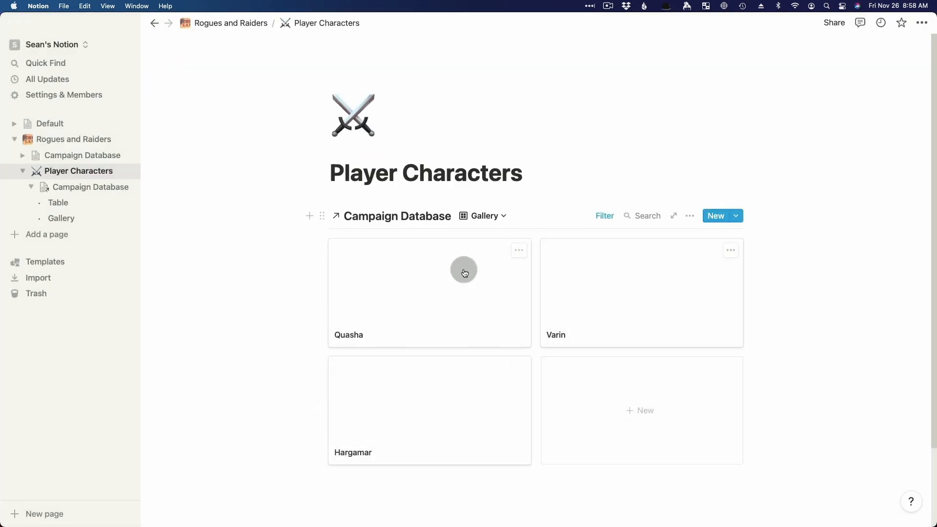
left_click(503, 217)
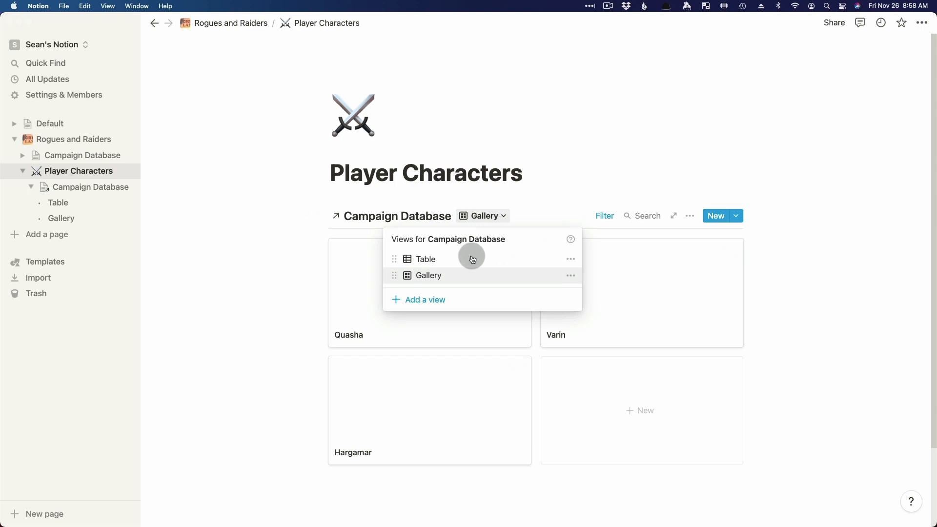
left_click(472, 259)
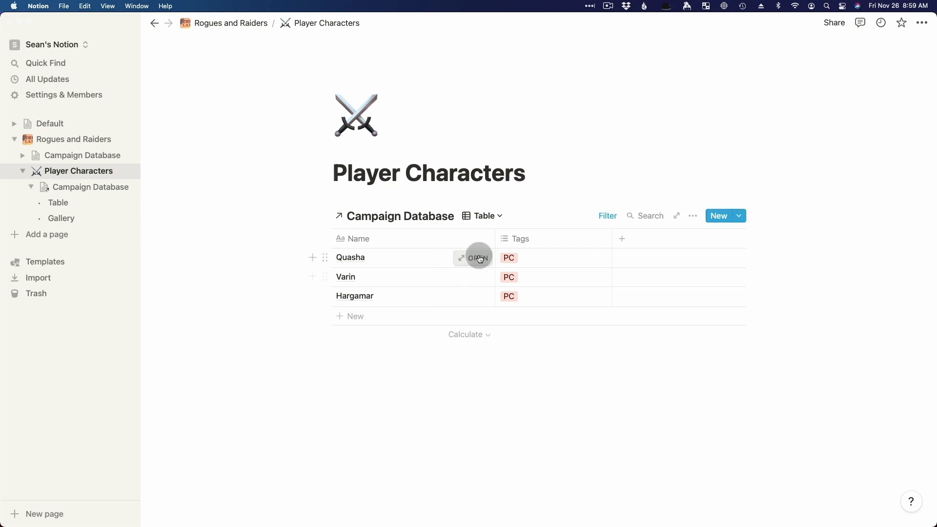
In the main Campaign Database, replace Gol Garra's NPC tag with PC
left_click(72, 156)
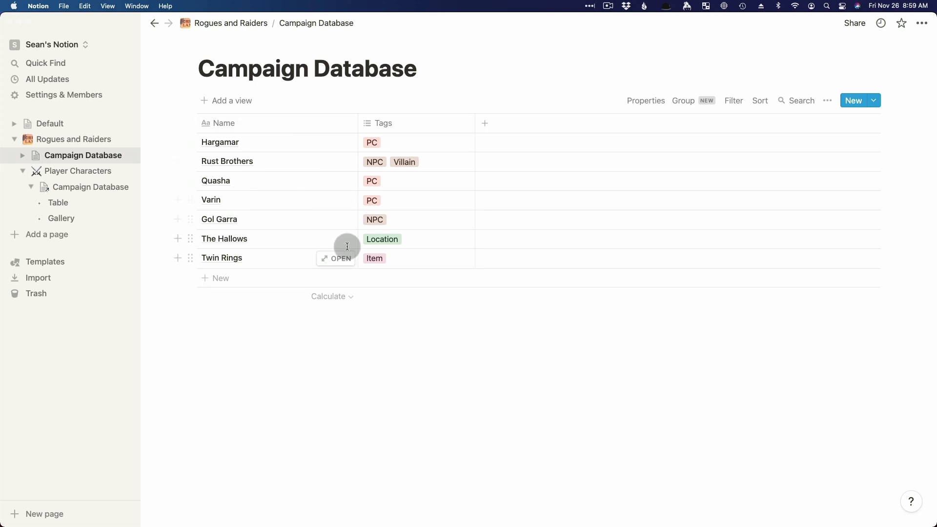
left_click(397, 215)
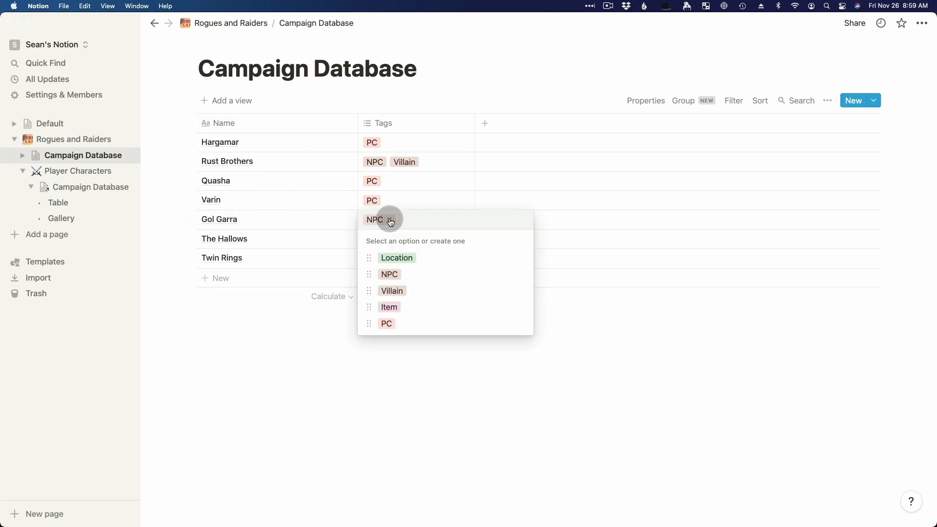
type("PC")
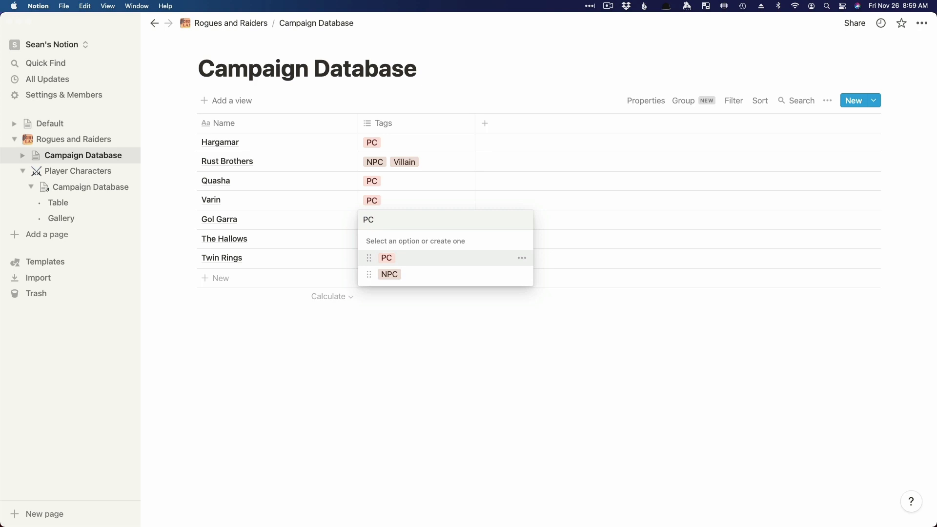
left_click(417, 263)
key("Escape")
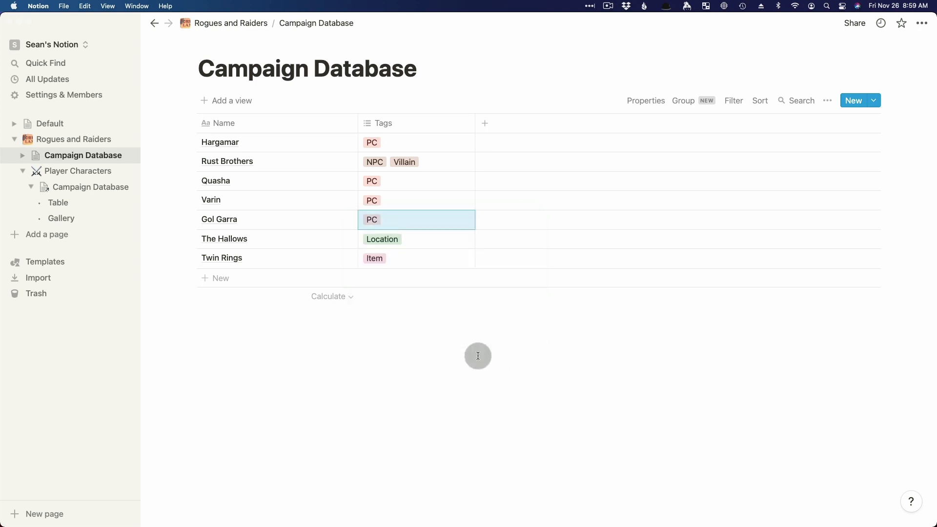
Open the Gol Garra entry from the linked database's Gallery view as a full page
left_click(61, 218)
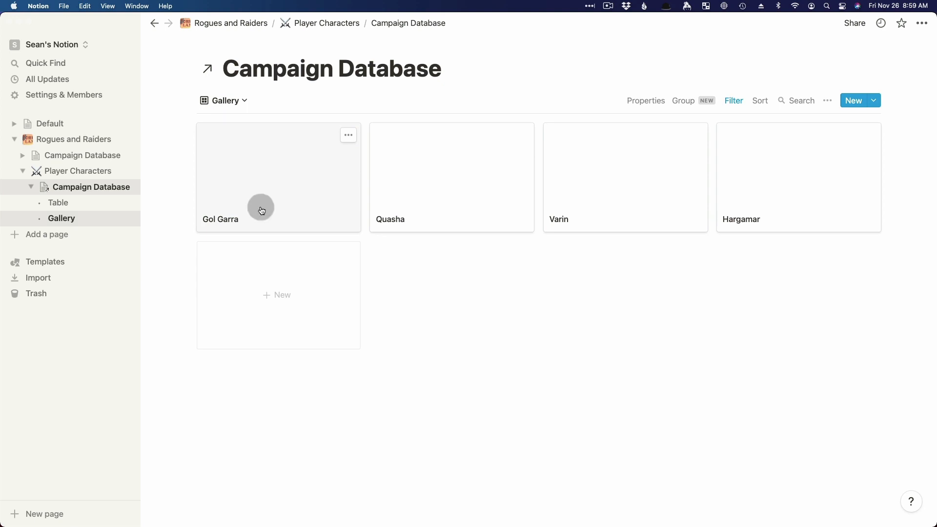
left_click(274, 160)
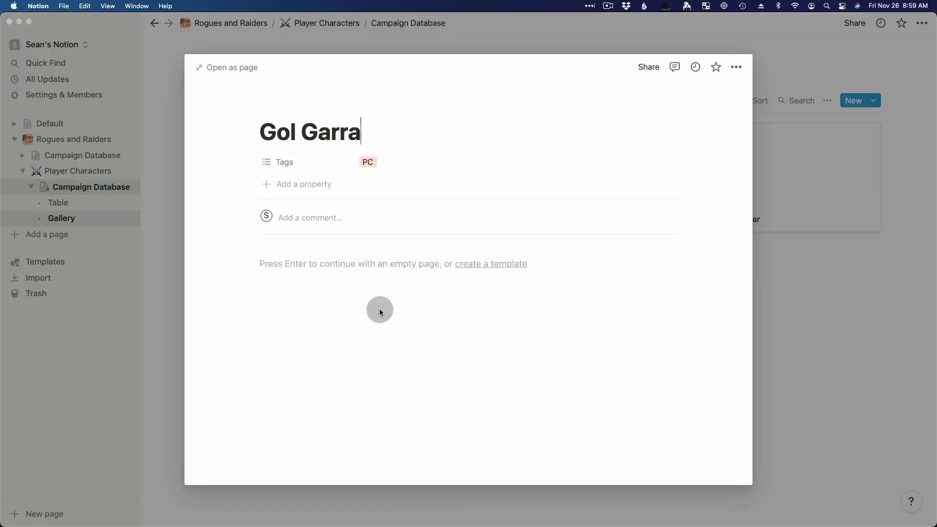
left_click(224, 75)
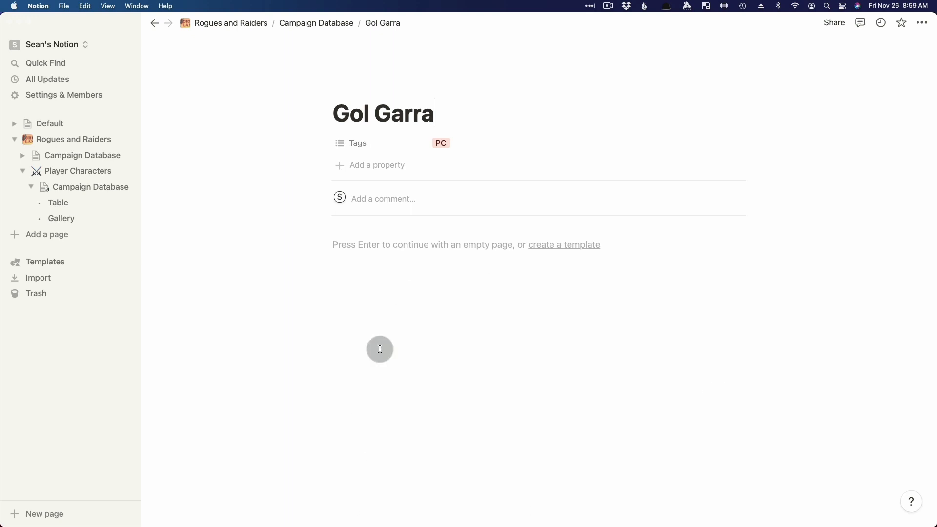
Add a Heading 1 "Background" to the Gol Garra page, followed by the line "Here is some background information about Gol Garra"
left_click(423, 251)
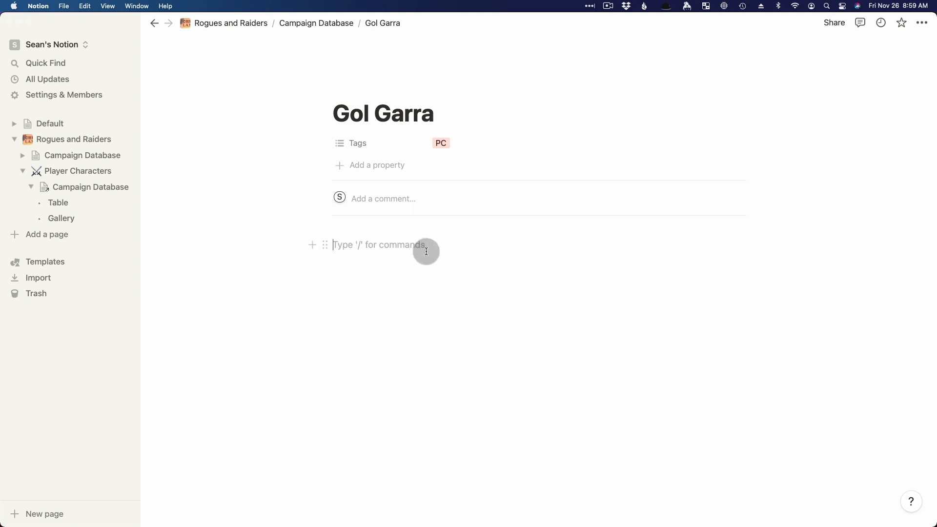
type("Background infor")
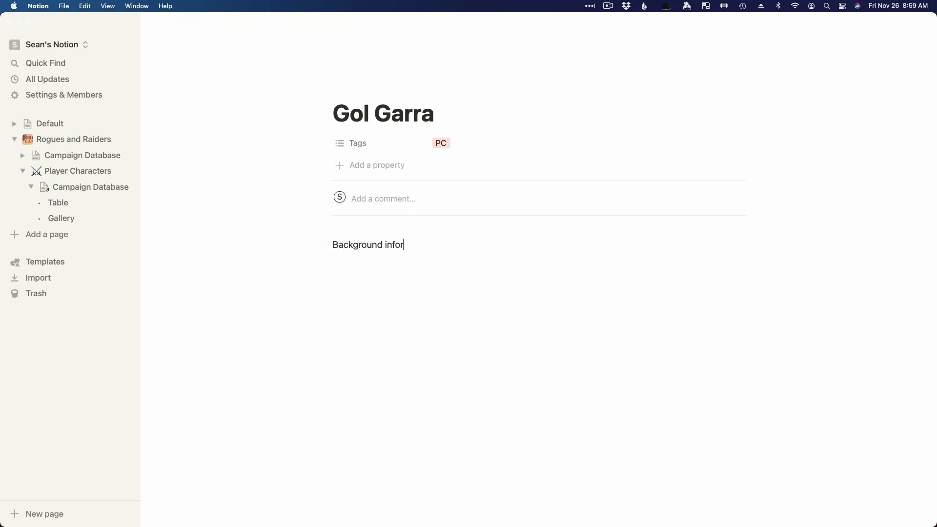
type("/")
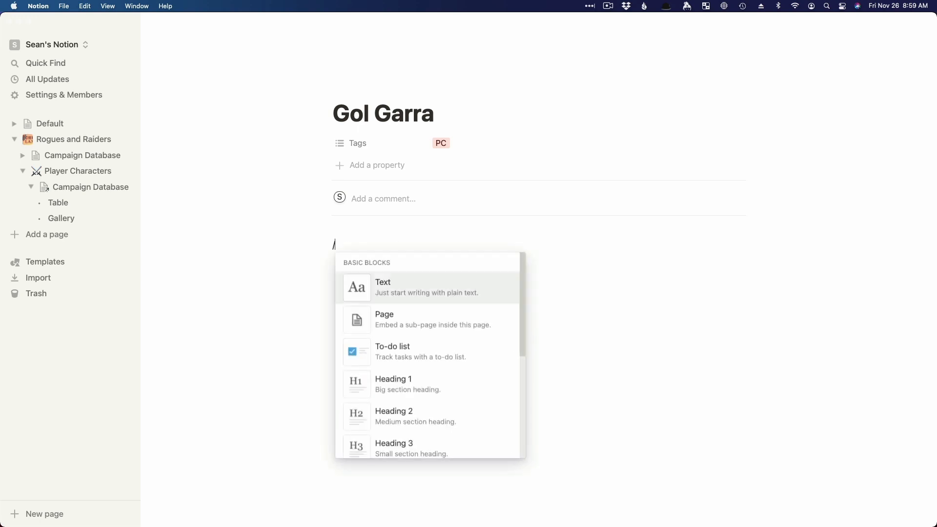
key("Down")
key("Down")
key("Down")
key("Down")
key("Up")
key("Return")
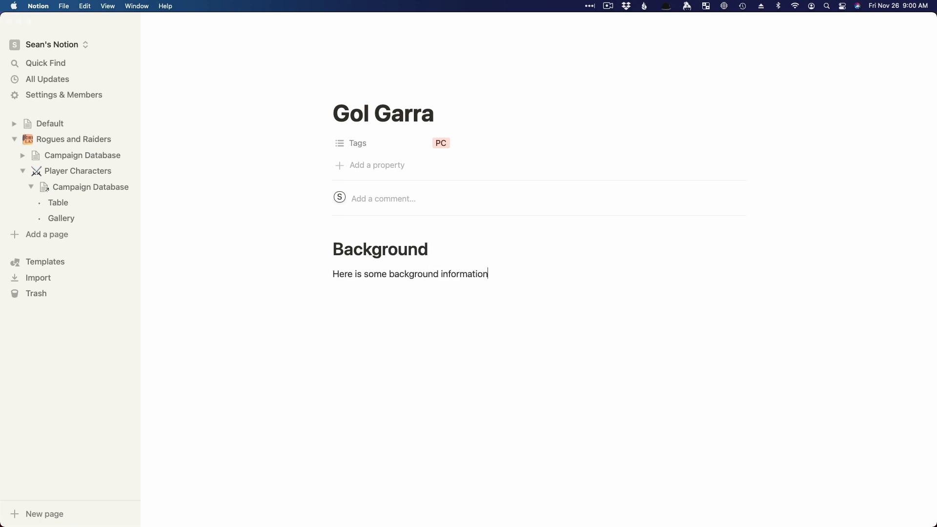
Add a Heading 2 "Home life" below the background text, followed by the line "home life info"
type("/")
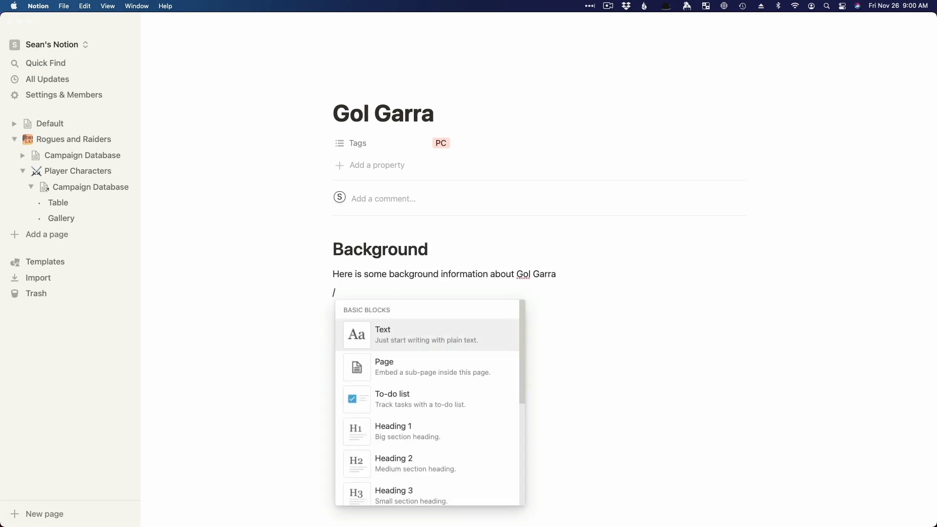
type("hea")
key("Down")
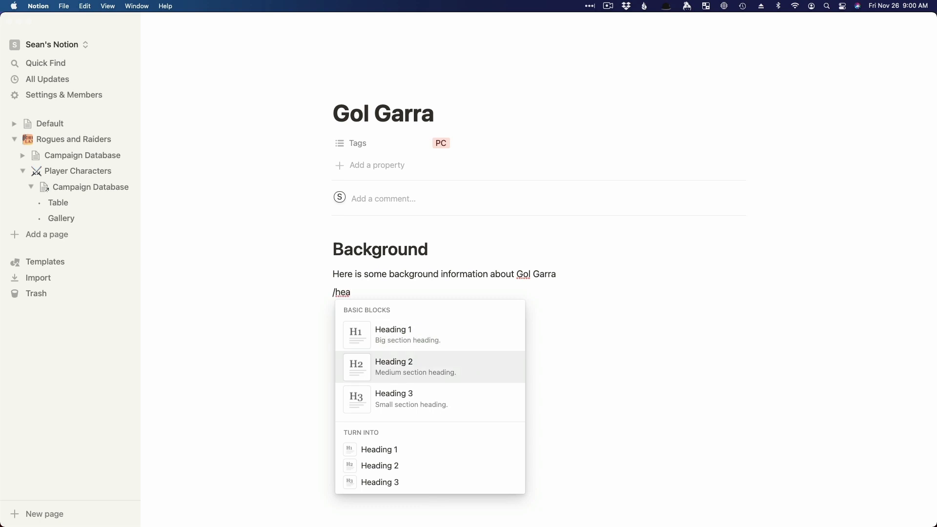
key("Return")
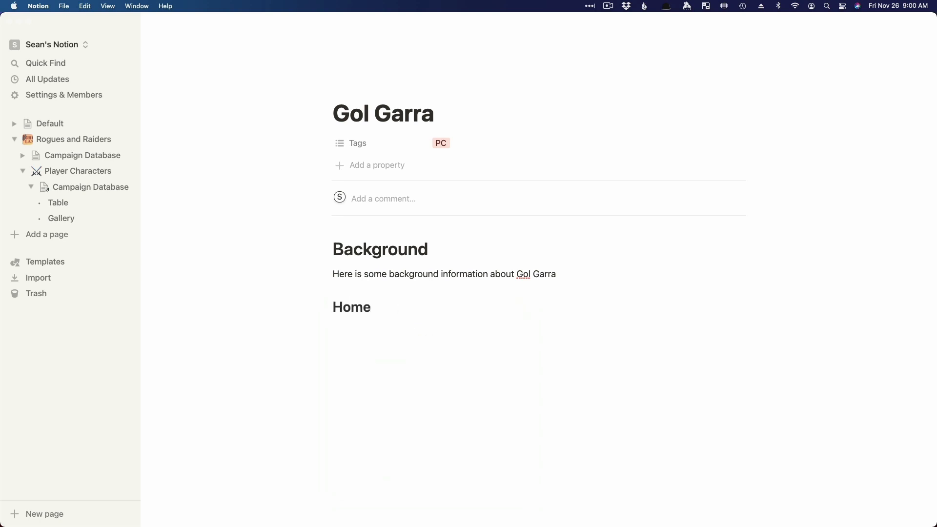
key("Return")
Add a Heading 2 "Adventures" below the home life section, followed by the line "trials and tribulations of Gol Garra"
type("/h2")
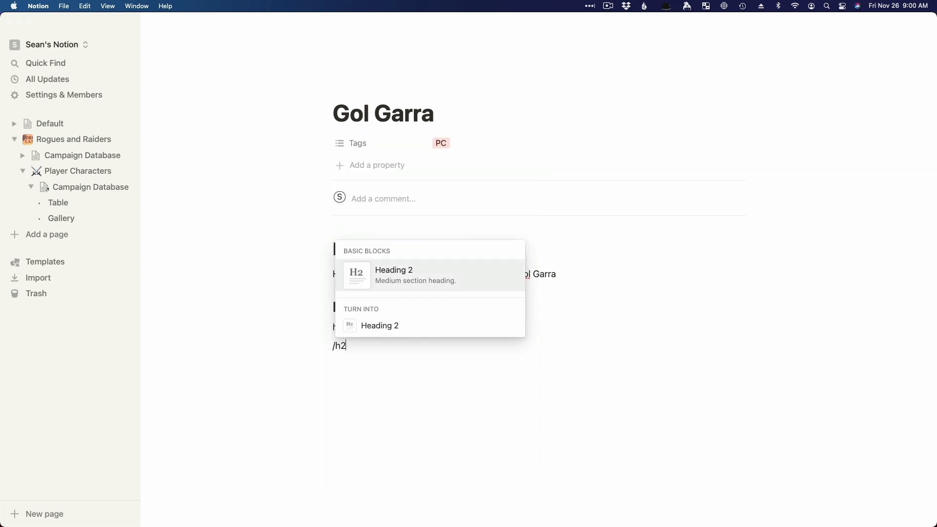
key("Return")
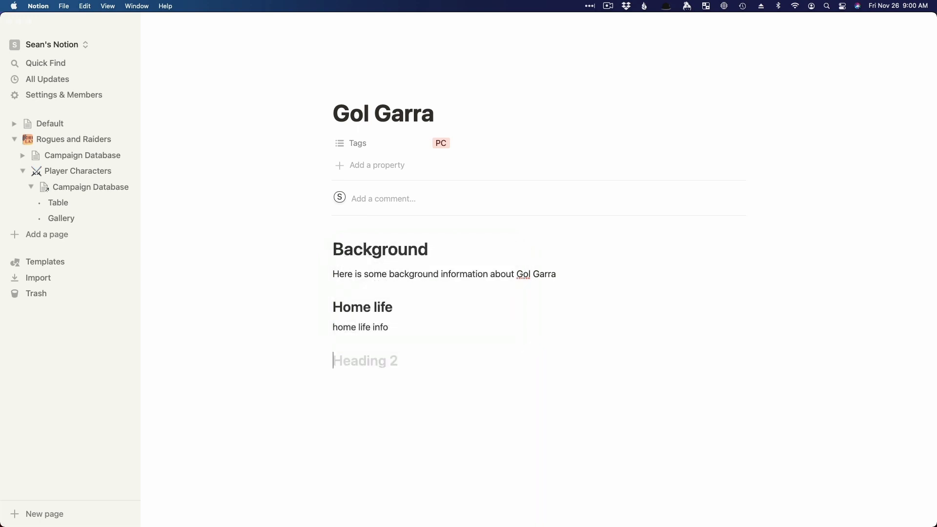
type("Adventures")
key("Return")
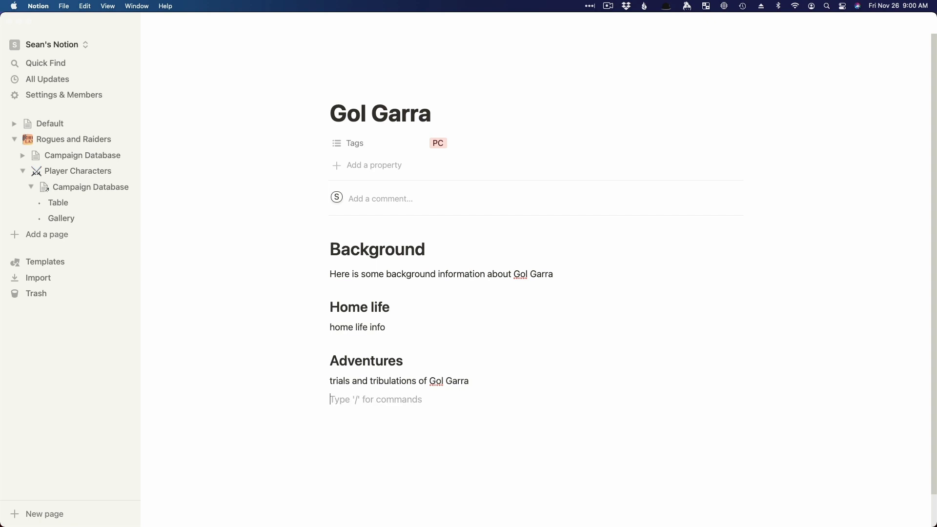
Insert a Table of contents block above the Background heading
left_click(335, 245)
key("Return")
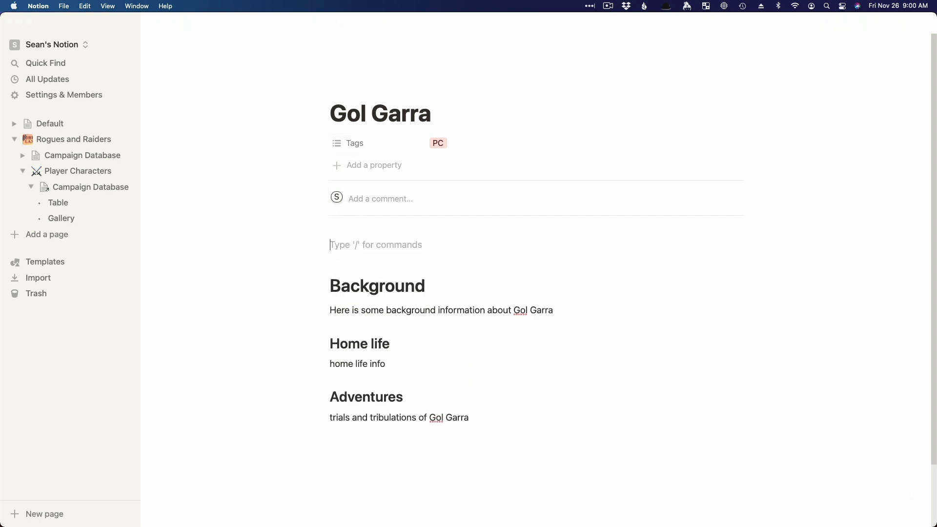
type("/tabl")
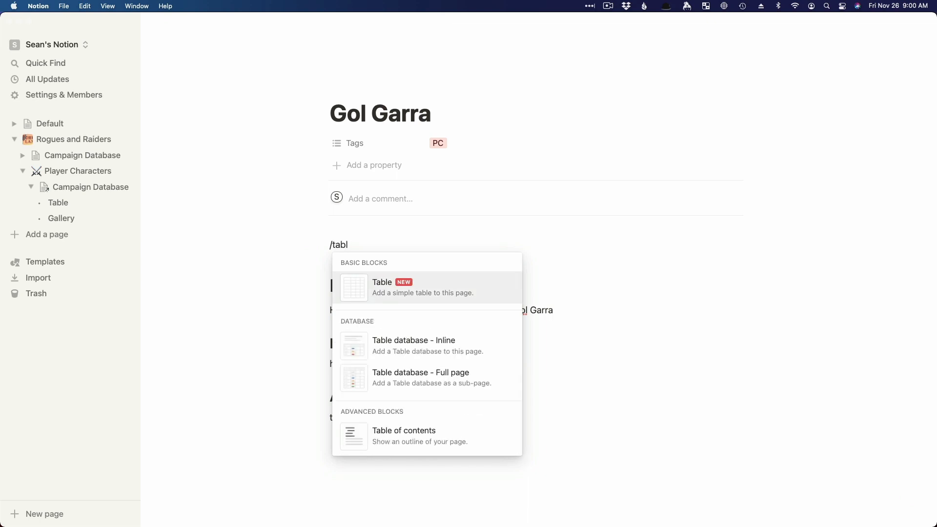
key("BackSpace")
key("BackSpace")
key("BackSpace")
key("BackSpace")
key("BackSpace")
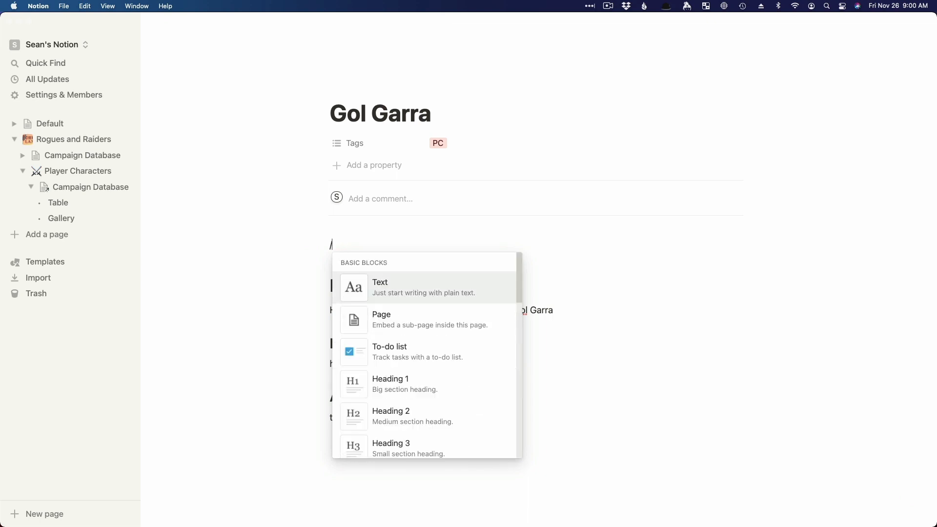
type("/table")
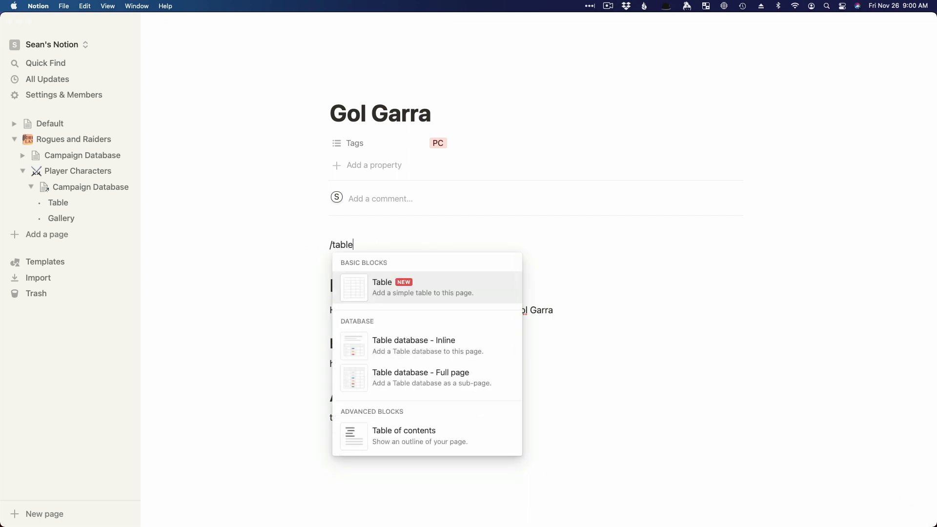
left_click(388, 434)
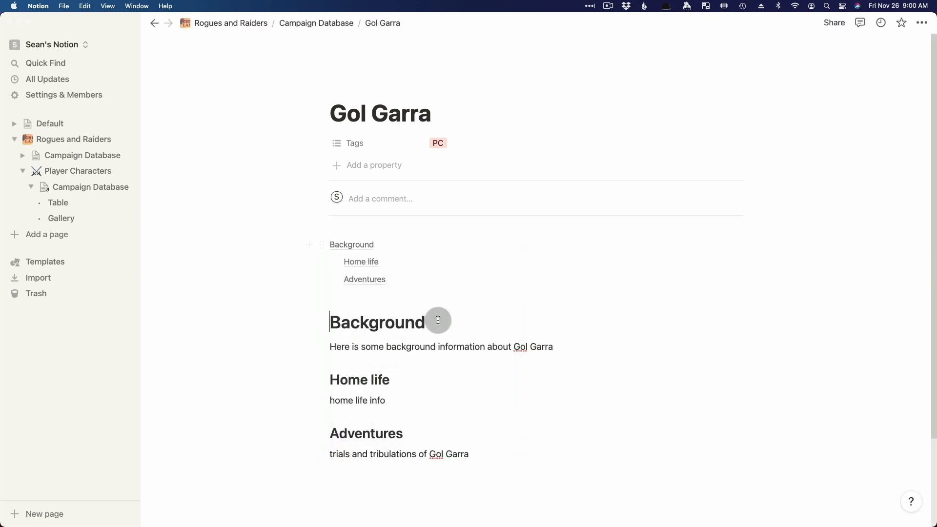
Try the table of contents links to the Background, Home life and Adventures headings
left_click(359, 247)
left_click(353, 245)
left_click(361, 262)
left_click(363, 283)
left_click(360, 245)
left_click(361, 262)
left_click(368, 279)
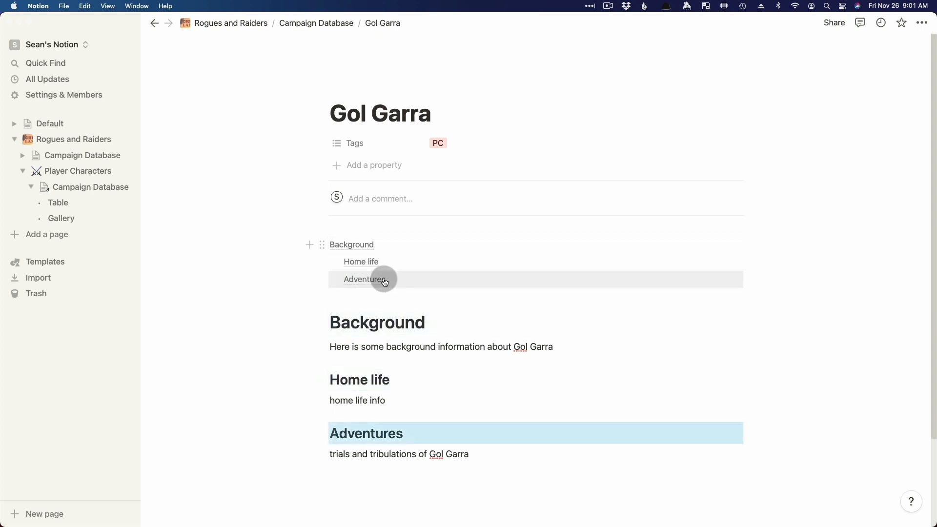
scroll(481, 391, "down", 3)
scroll(481, 391, "up", 3)
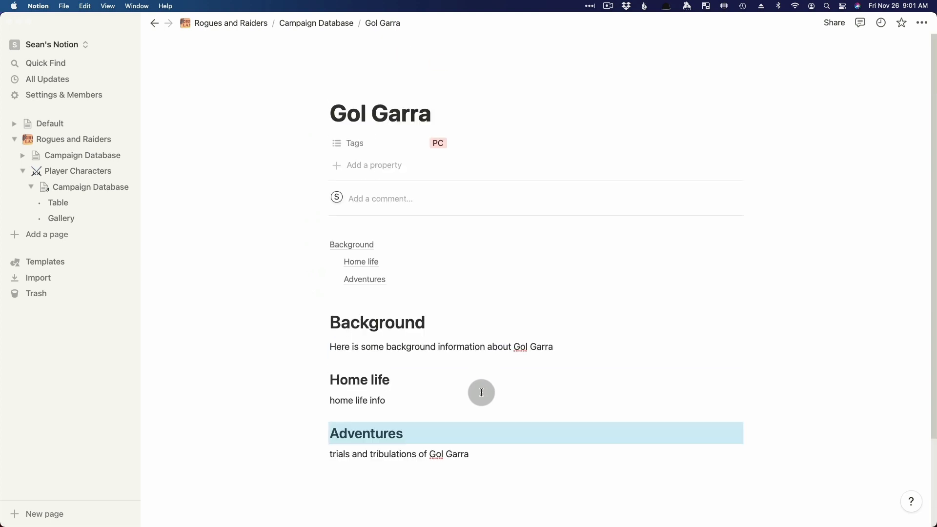
left_click(360, 246)
left_click(361, 284)
left_click(357, 268)
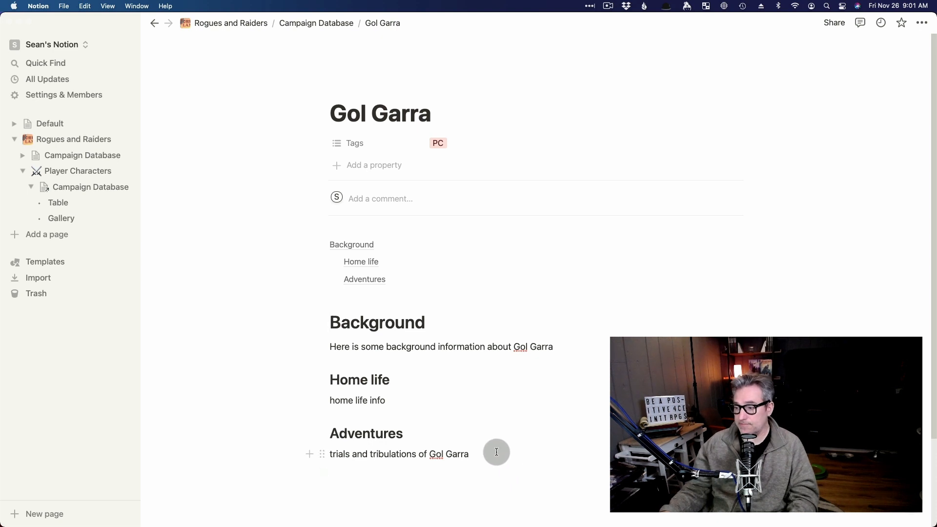
Add an Image block directly below the table of contents on the Gol Garra page
left_click(309, 245)
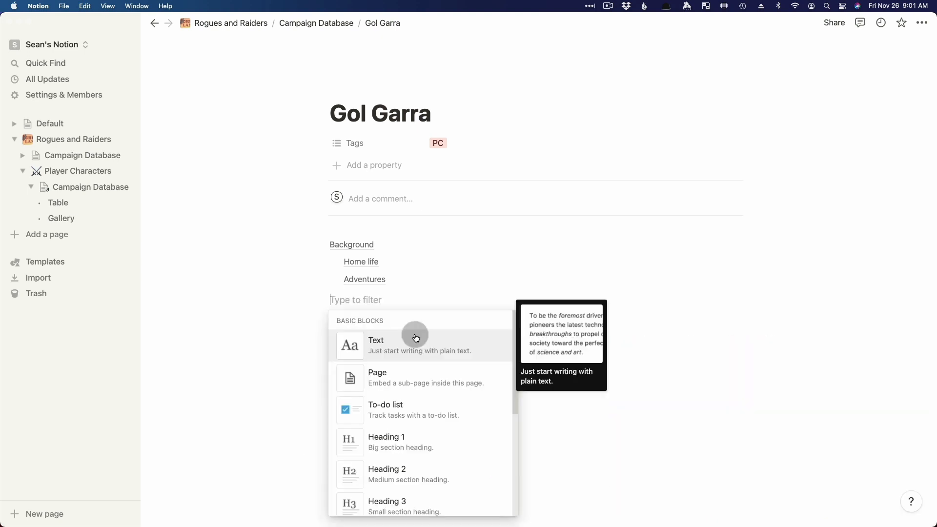
type("image")
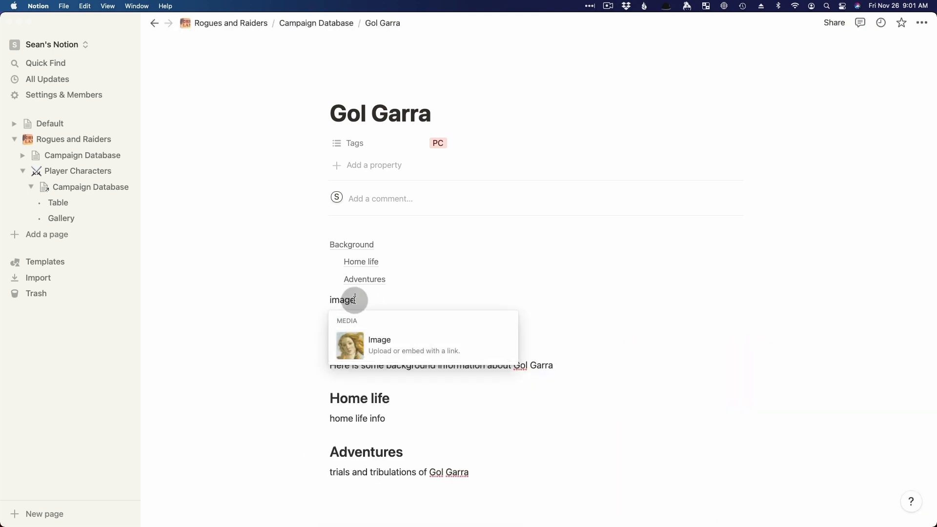
key("BackSpace")
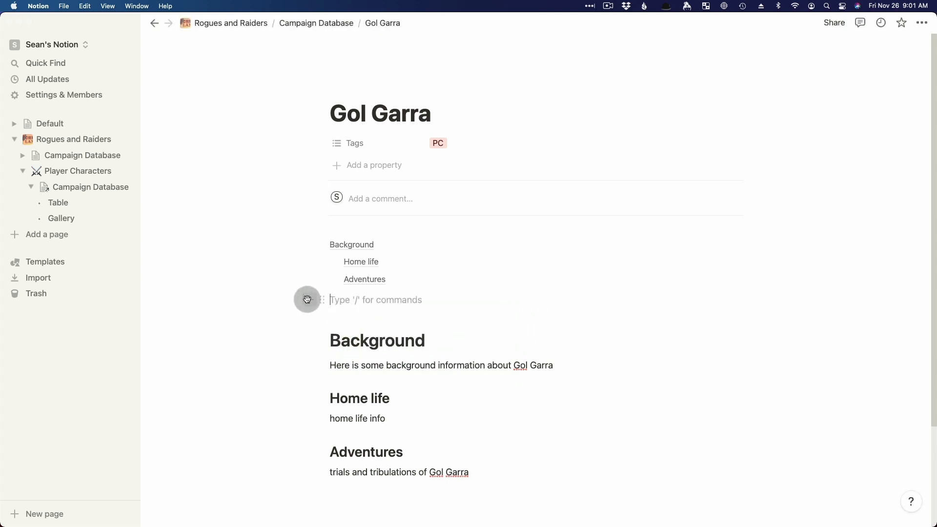
left_click(308, 300)
scroll(420, 383, "down", 2)
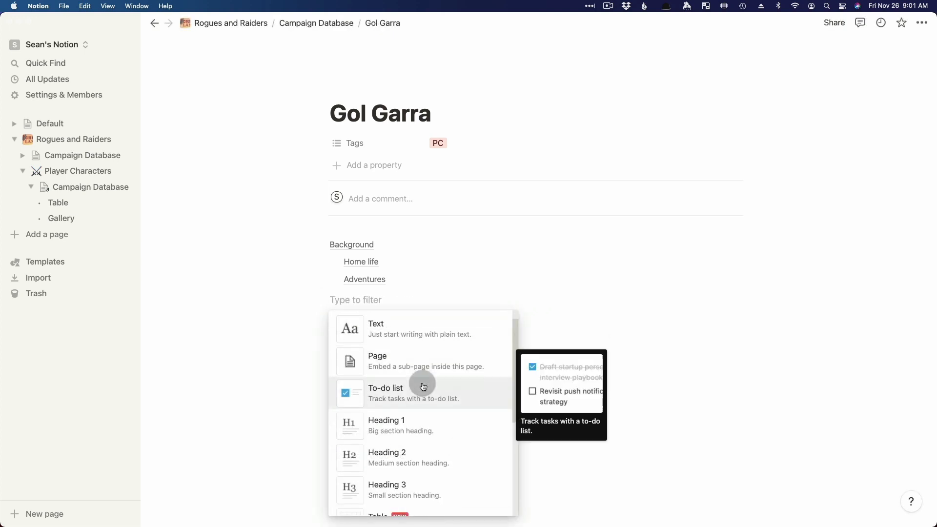
scroll(422, 386, "down", 10)
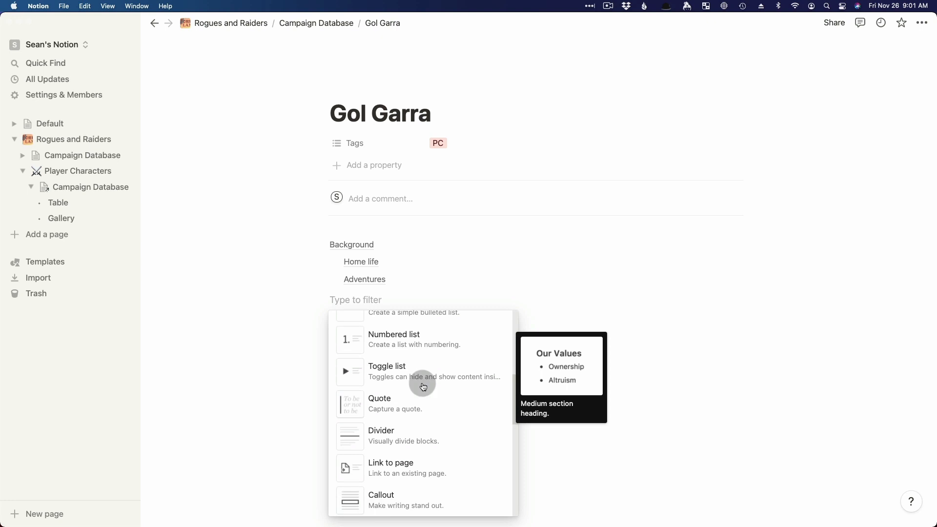
scroll(423, 386, "down", 15)
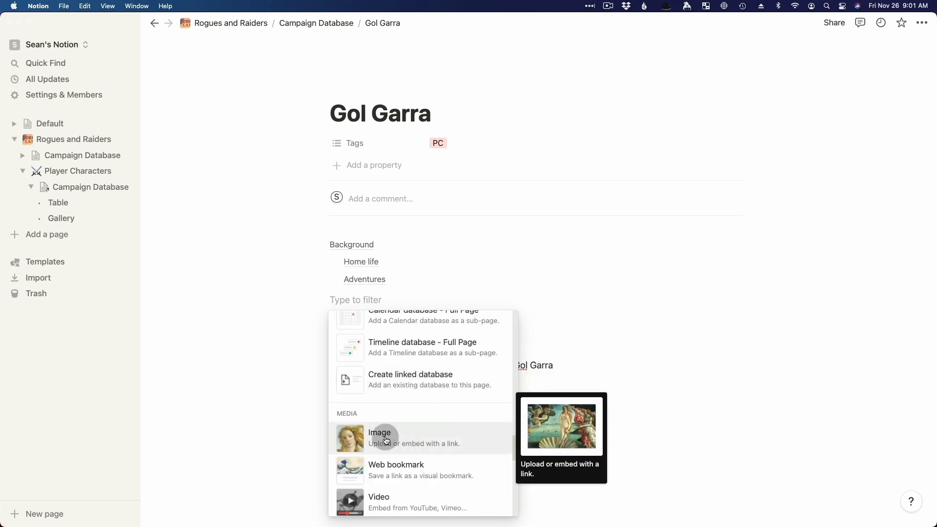
left_click(385, 439)
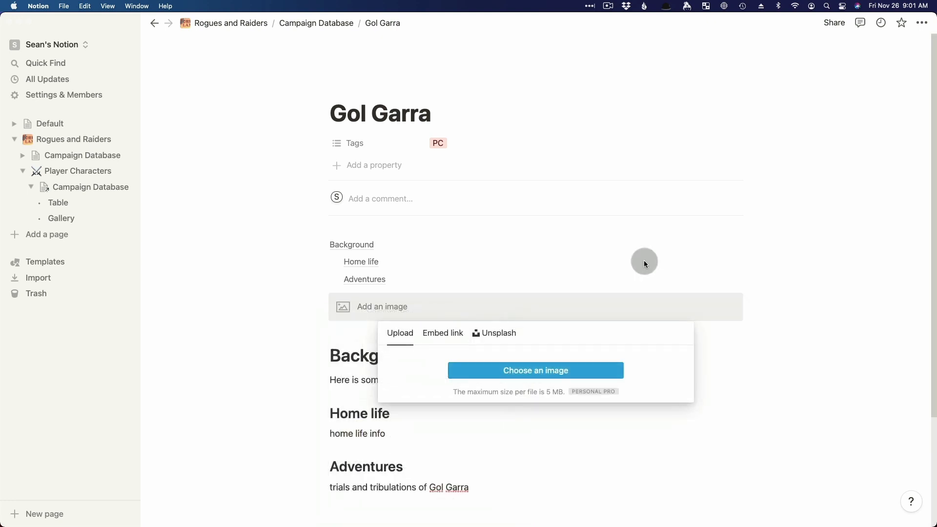
Upload Gol-Garra1.jpg from the Images folder of Forbidden Lands into the empty image block
left_click(424, 329)
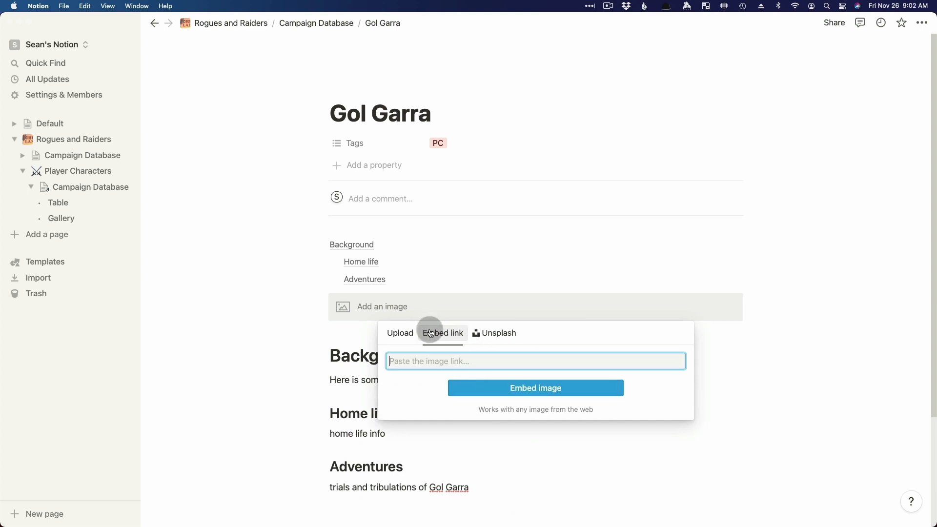
left_click(400, 337)
left_click(522, 372)
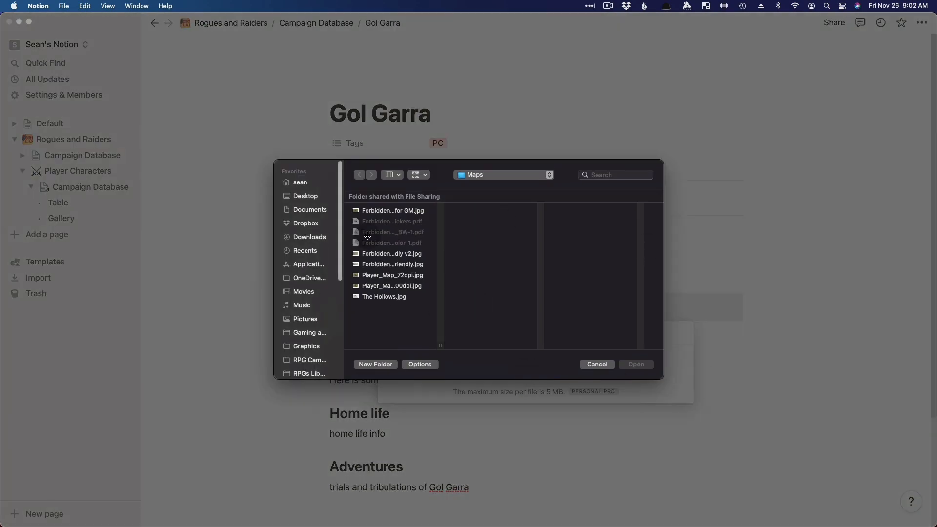
left_click(483, 164)
left_click(488, 186)
left_click(488, 275)
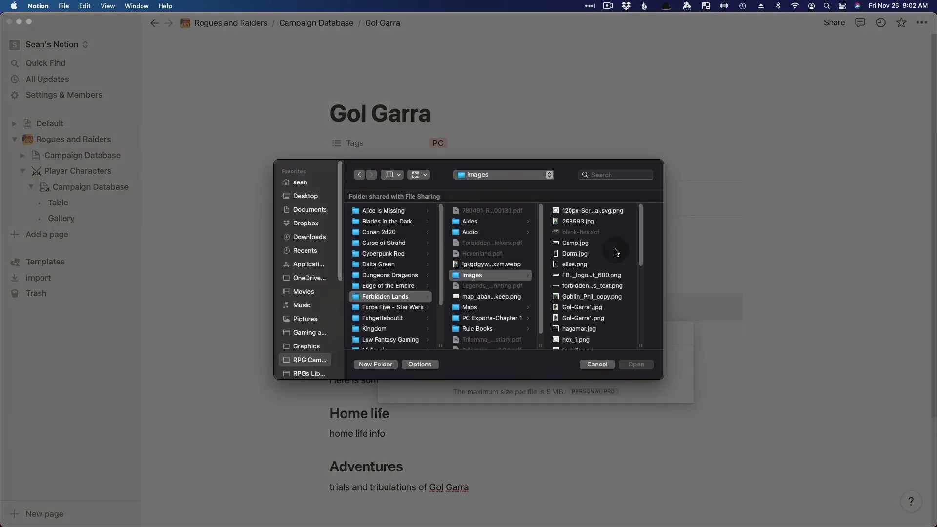
double_click(592, 310)
Look over the Gol Garra page, from the table of contents and the uploaded portrait to the Adventures section
scroll(378, 326, "down", 4)
scroll(377, 327, "down", 3)
scroll(377, 326, "up", 8)
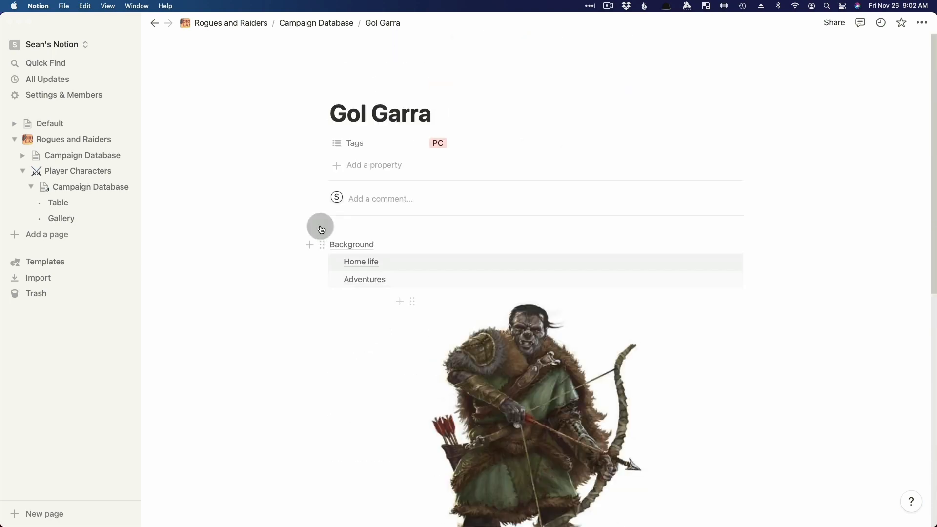
scroll(347, 259, "down", 7)
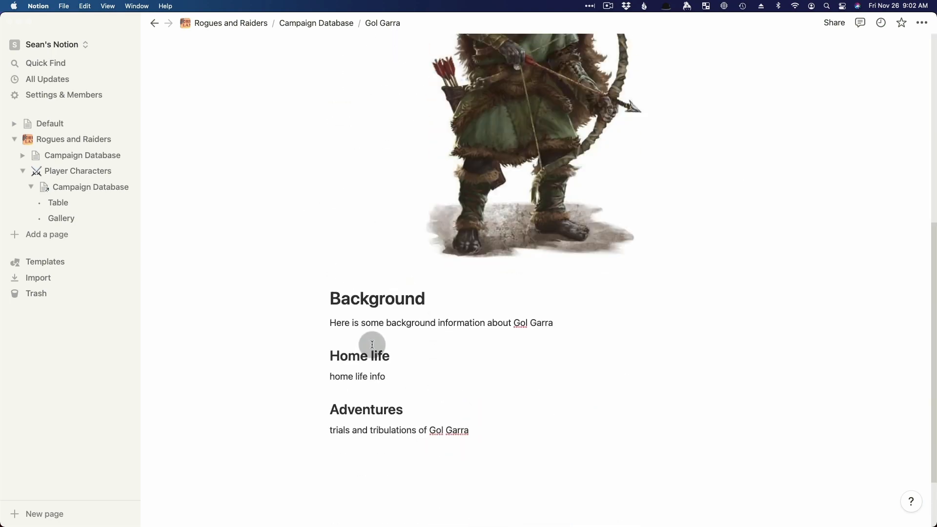
scroll(372, 345, "down", 2)
scroll(423, 334, "up", 8)
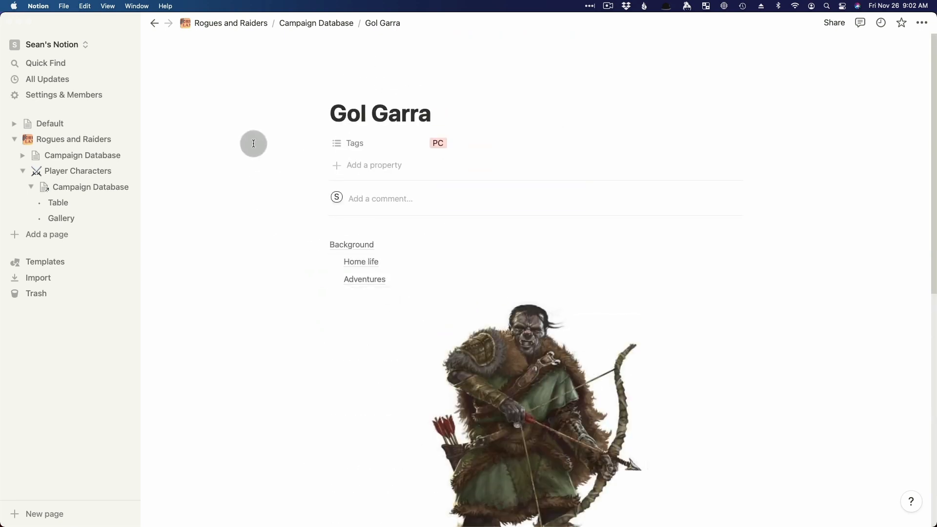
scroll(419, 334, "down", 3)
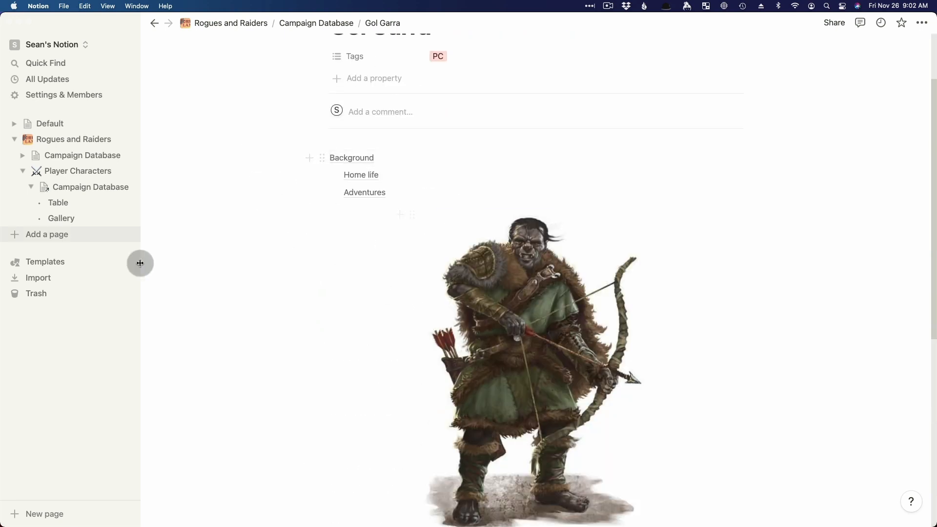
In the Player Characters gallery, reposition the Gol Garra card's image to show the head and shoulders, and save the position
left_click(70, 221)
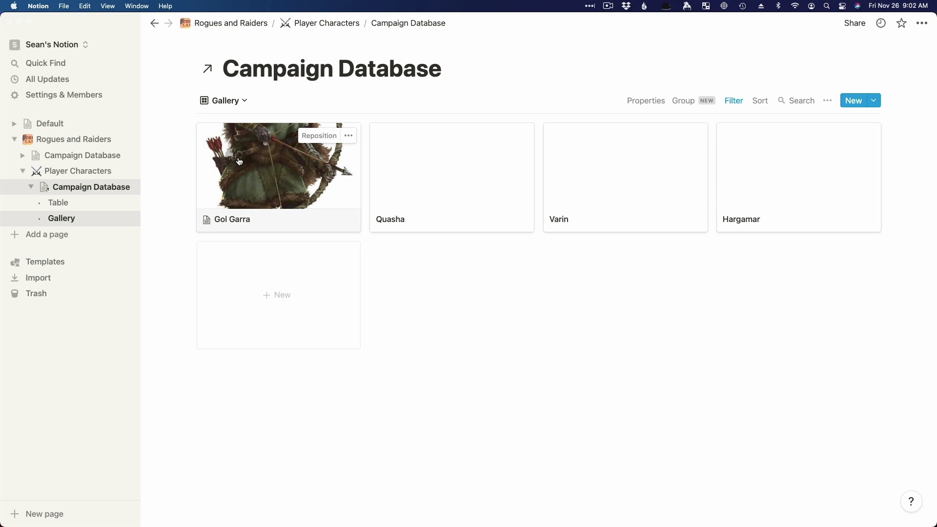
left_click(321, 140)
left_click_drag(262, 154, 248, 216)
left_click_drag(246, 140, 243, 140)
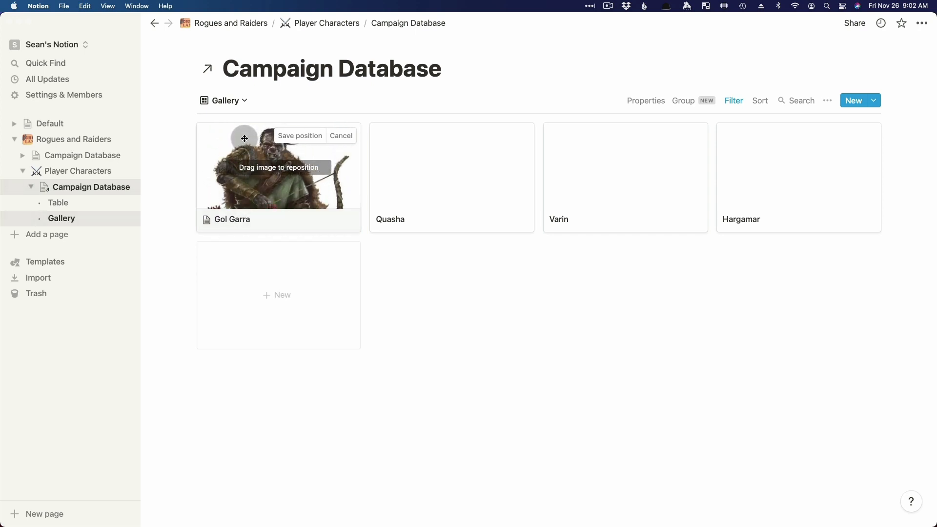
left_click(296, 137)
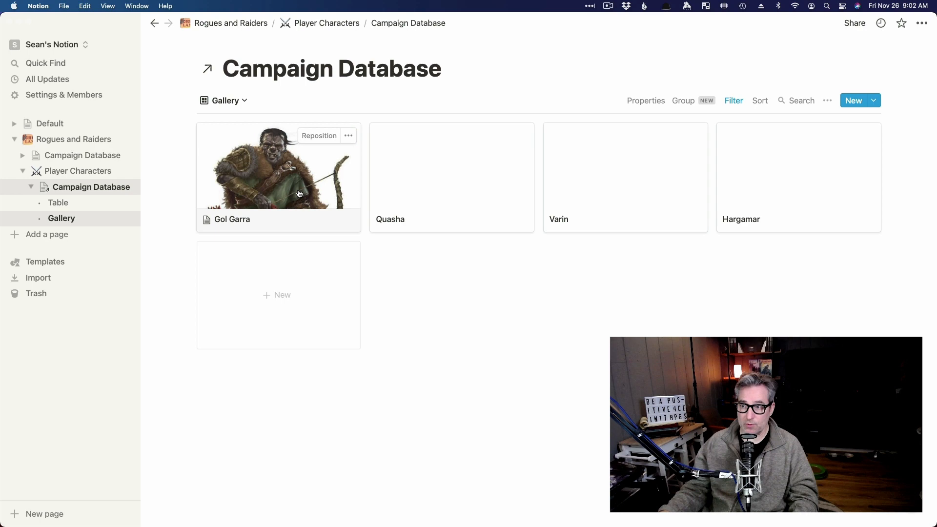
Preview the Gol Garra page from its gallery card, examine the portrait and contents, and return to the gallery
left_click(261, 164)
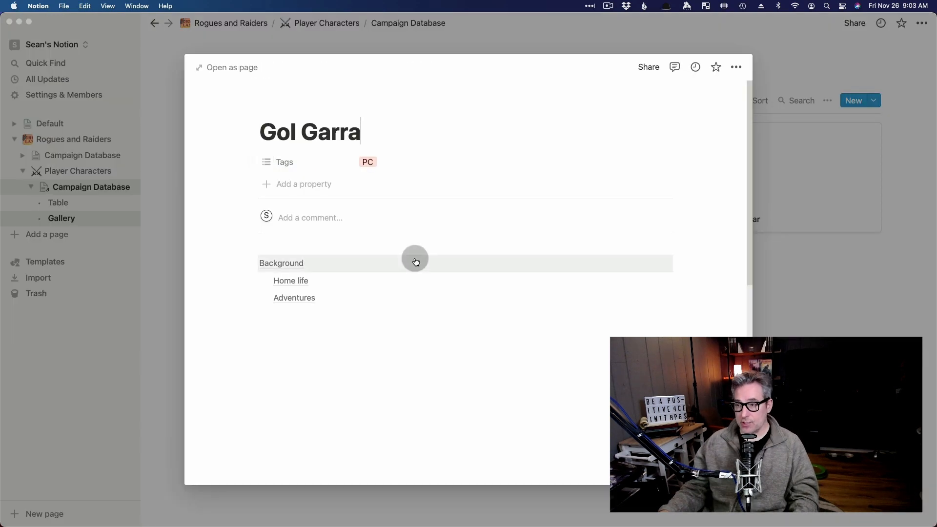
scroll(562, 361, "down", 5)
scroll(537, 323, "up", 6)
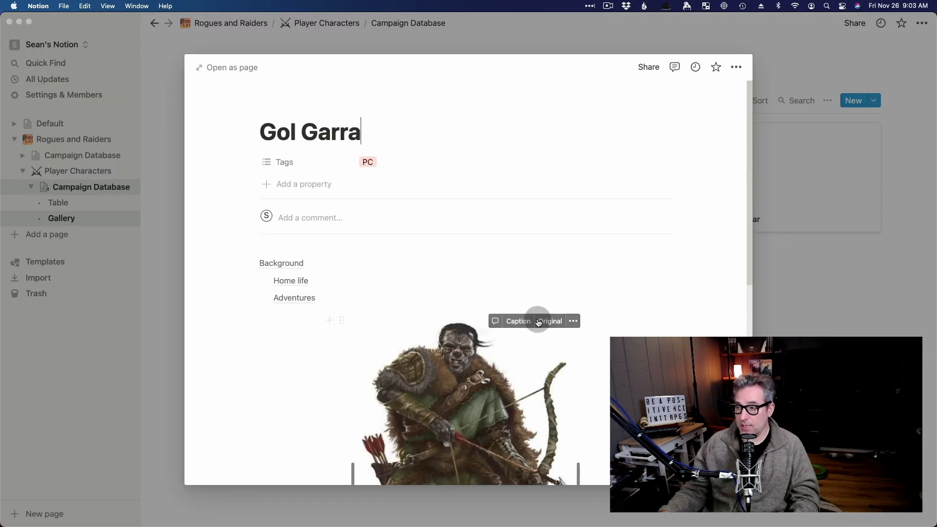
scroll(538, 322, "down", 4)
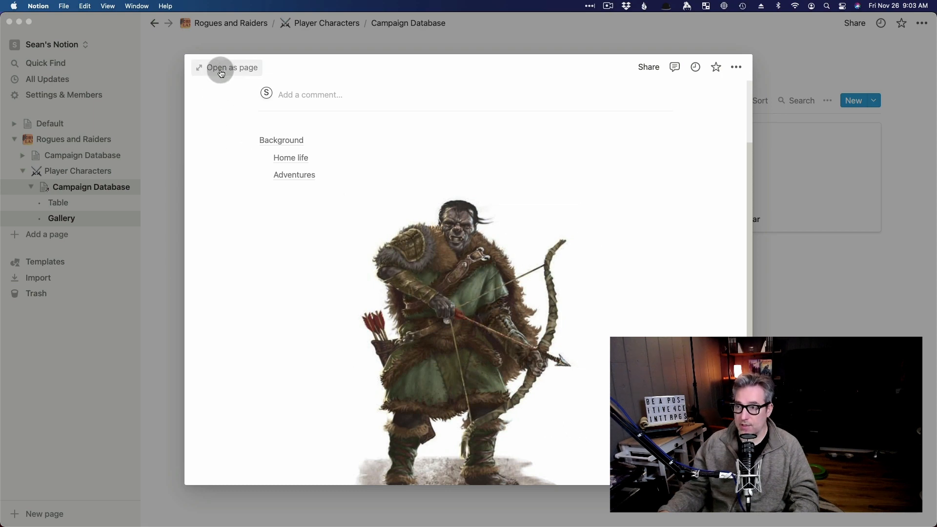
left_click(616, 38)
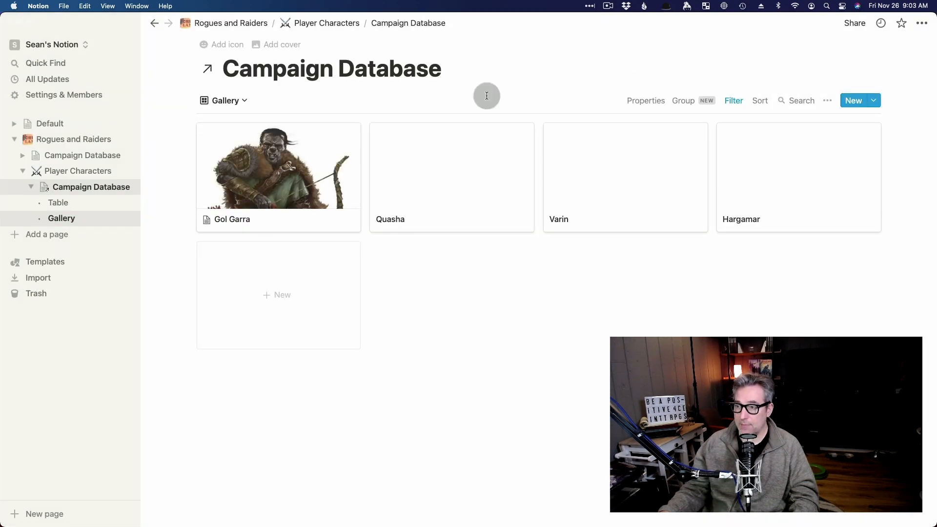
left_click(213, 161)
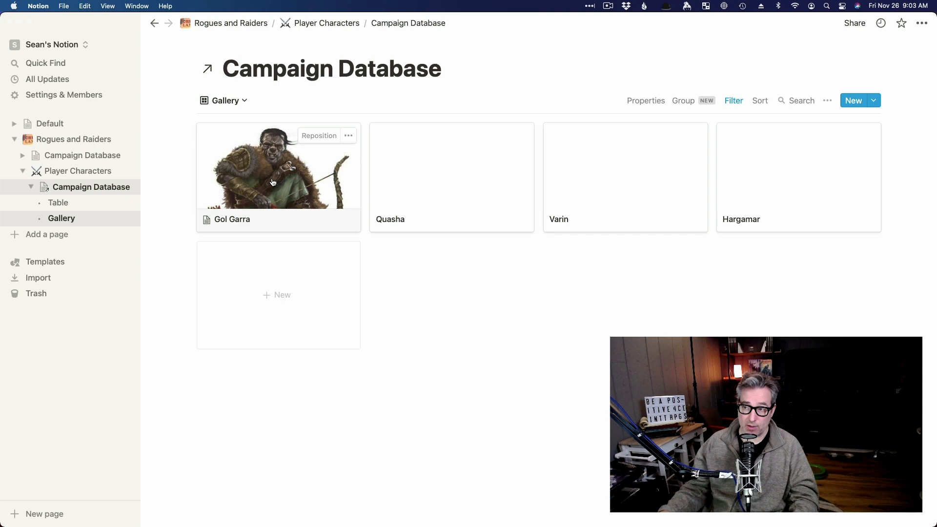
left_click(281, 168)
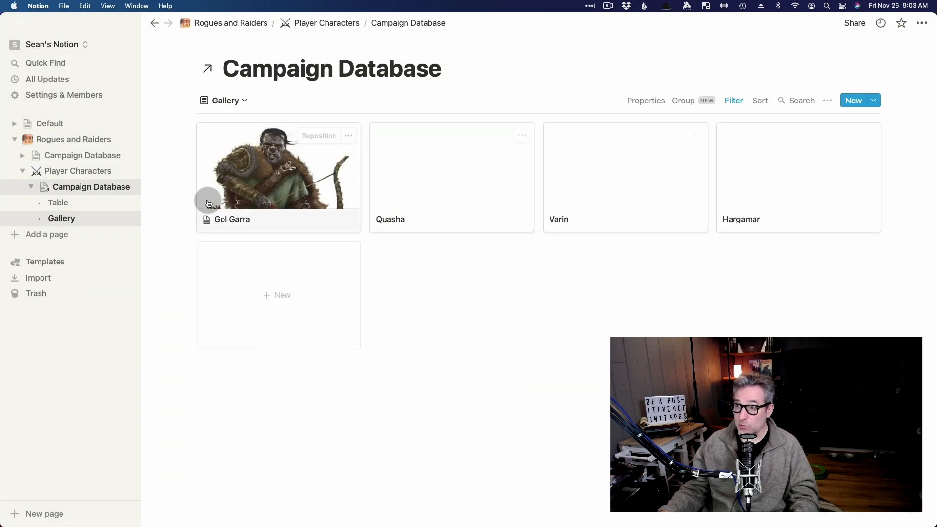
left_click(819, 316)
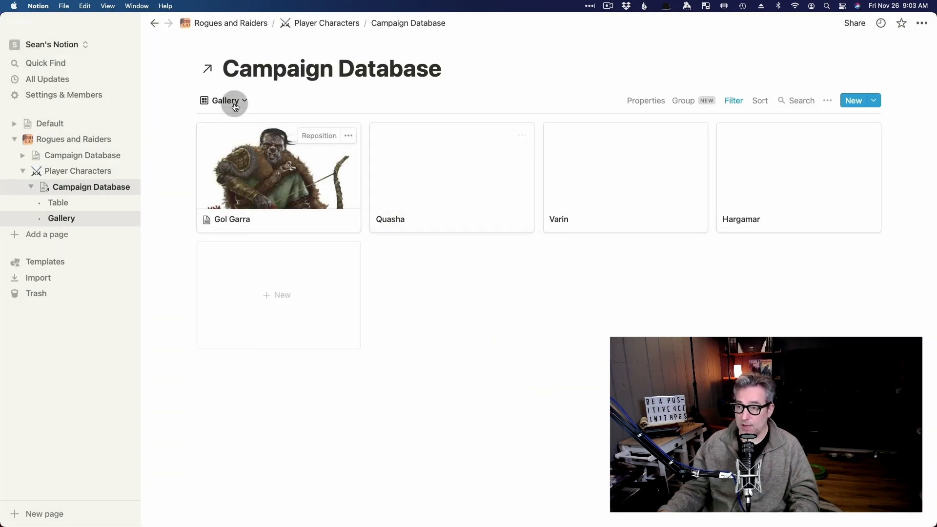
left_click(232, 164)
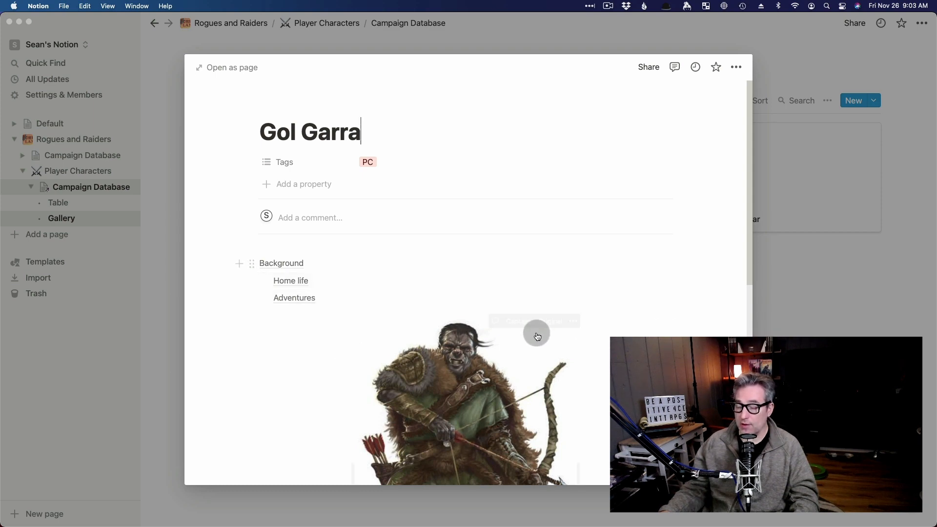
left_click(810, 324)
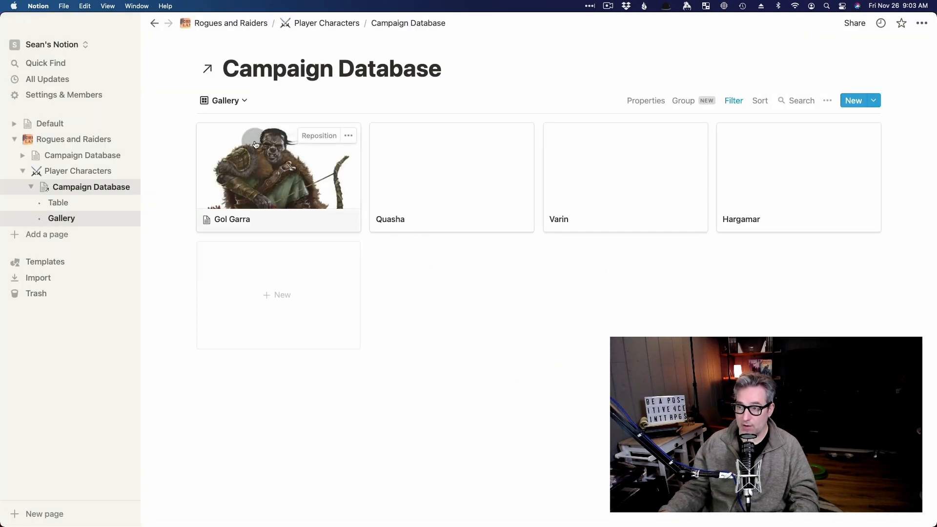
Open the Gol Garra card and move the portrait above the table of contents
left_click(271, 176)
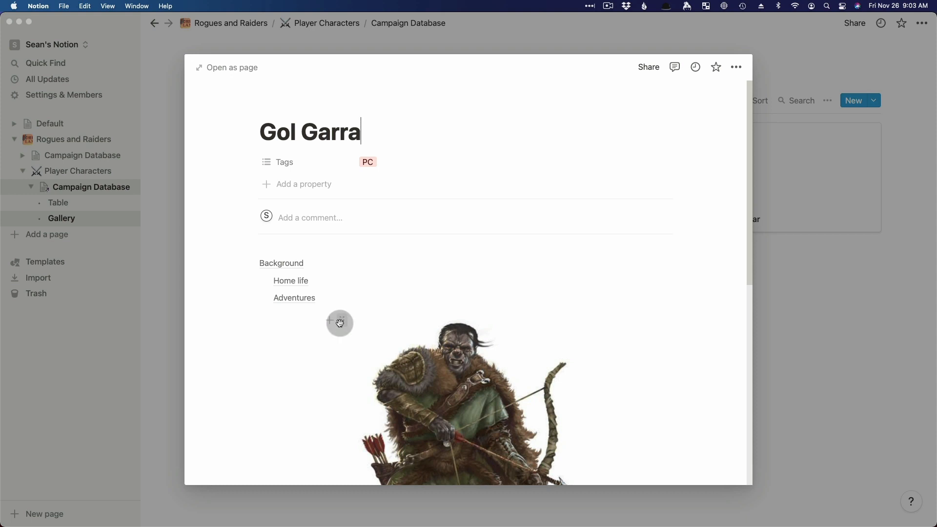
left_click_drag(343, 321, 261, 252)
scroll(414, 300, "down", 10)
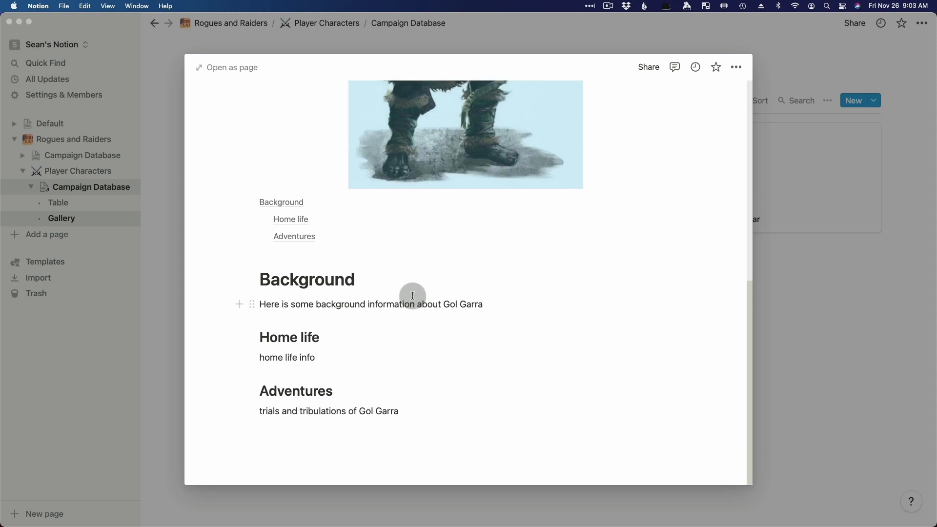
scroll(413, 296, "up", 10)
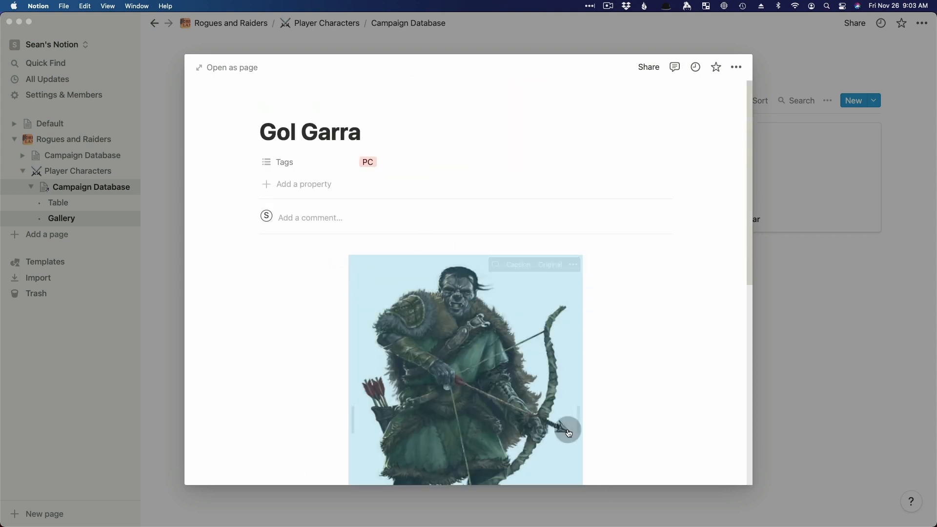
Shrink the Gol Garra portrait to about half its width and return to the gallery
scroll(586, 470, "down", 10)
left_click_drag(582, 187, 521, 230)
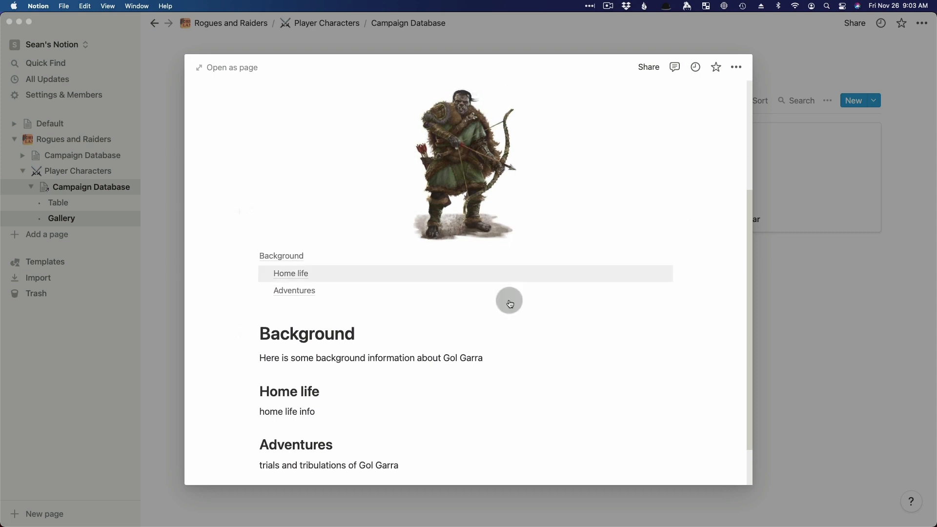
left_click(812, 345)
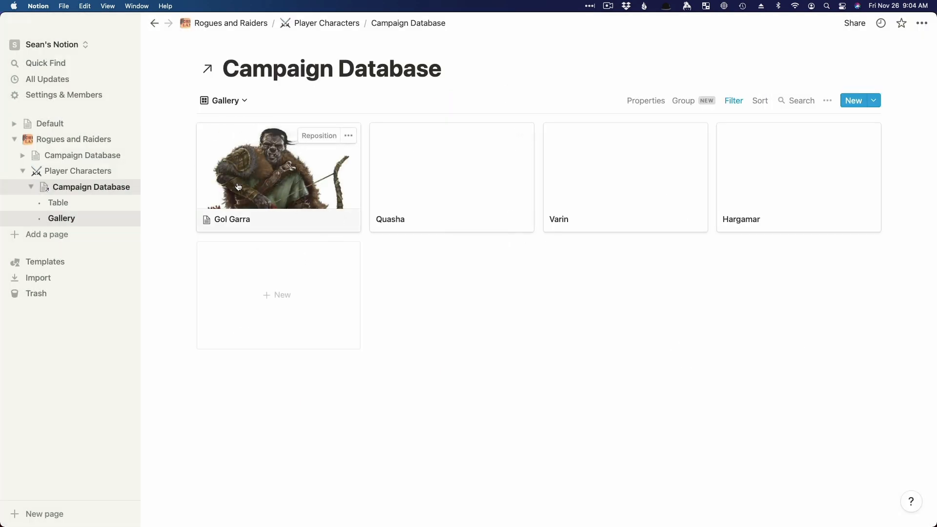
Reopen the Gol Garra card and try the Home life link in its table of contents
left_click(280, 193)
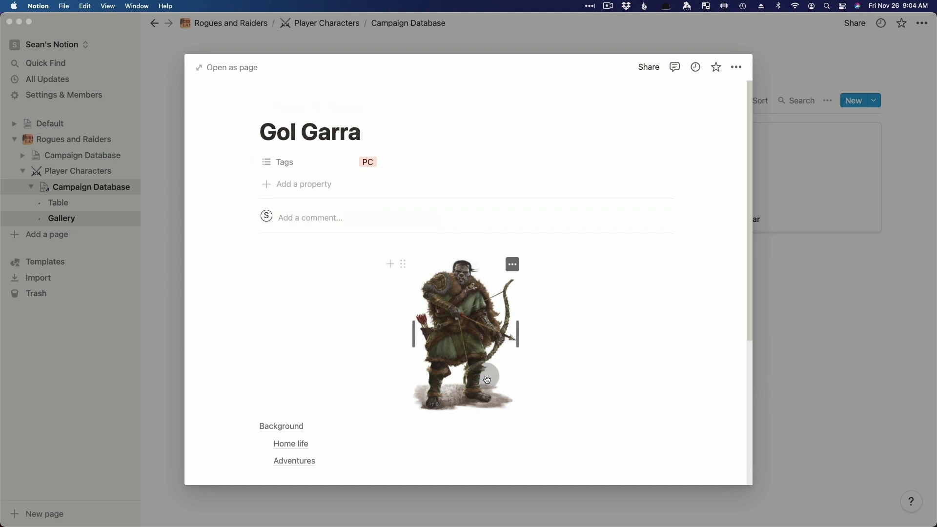
scroll(297, 418, "down", 3)
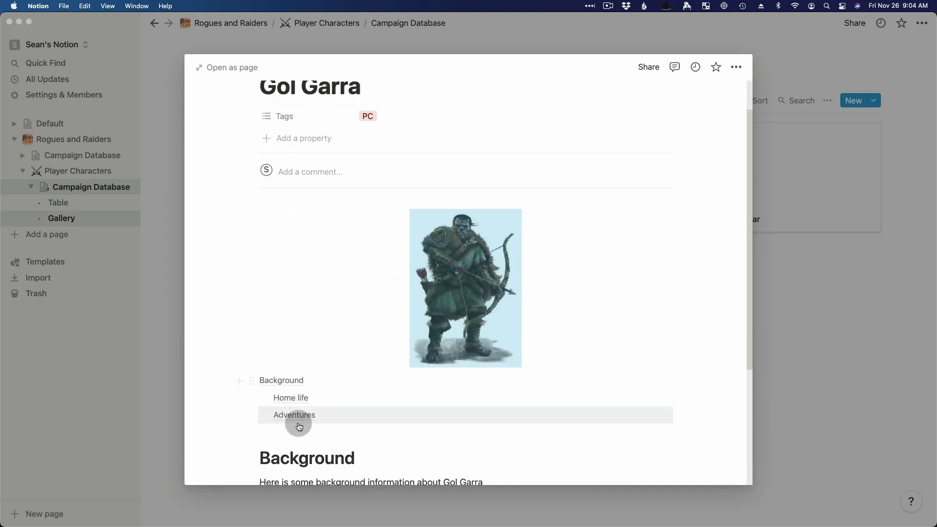
left_click(321, 402)
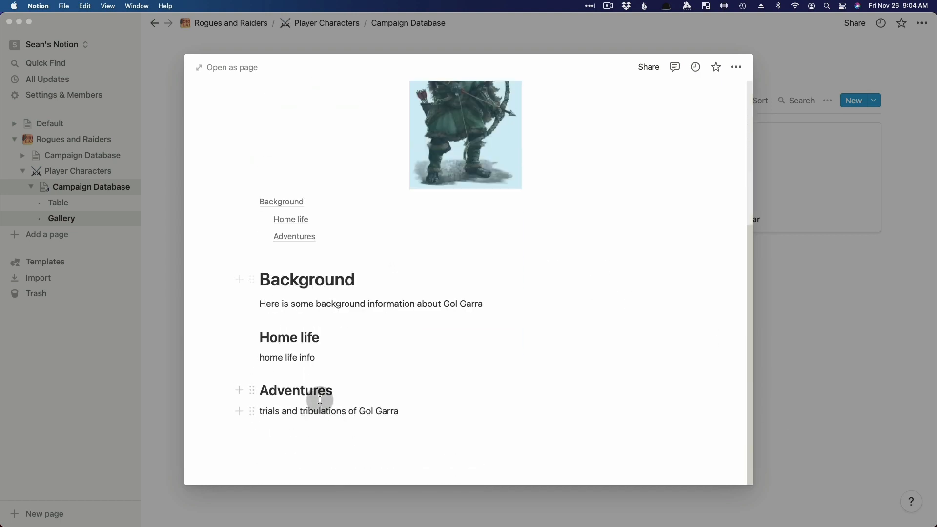
scroll(320, 397, "up", 5)
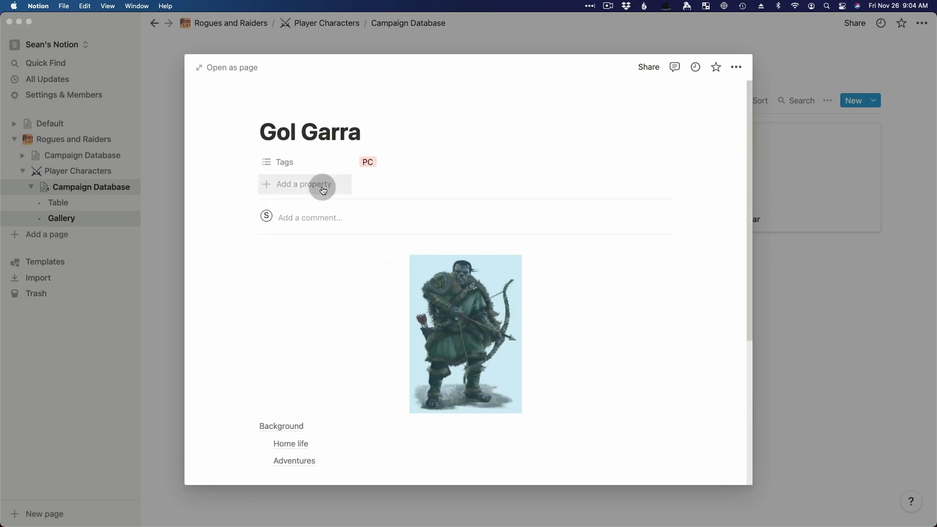
Add a text property named Level to the Gol Garra page and set its value to 1
left_click(268, 186)
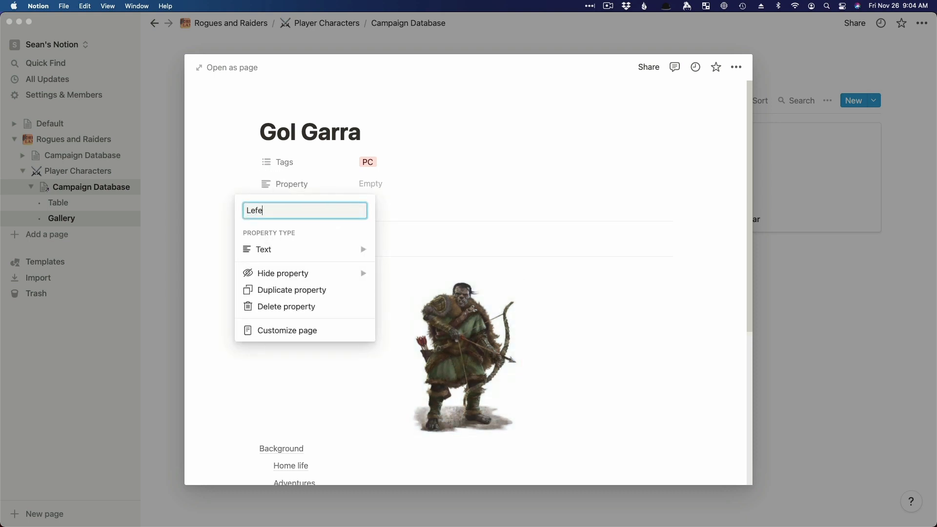
type("Level")
left_click(358, 190)
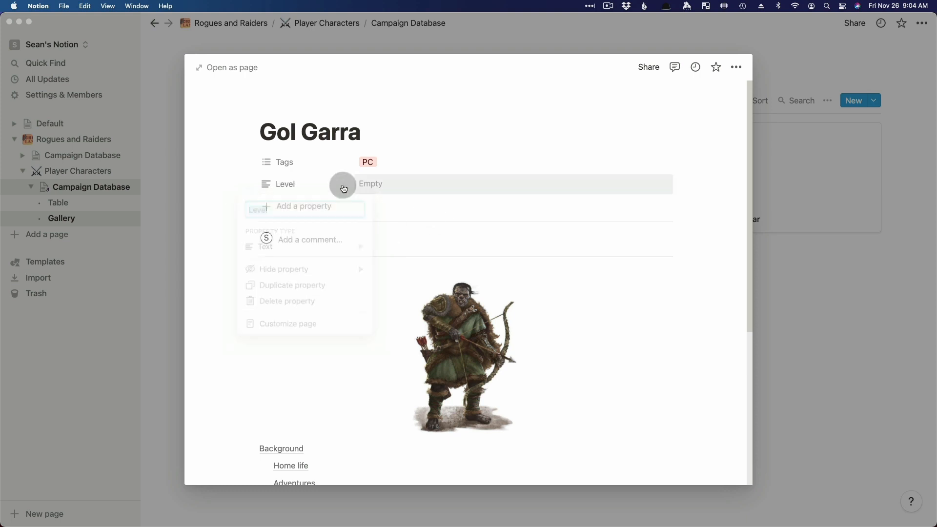
left_click(370, 187)
left_click(404, 206)
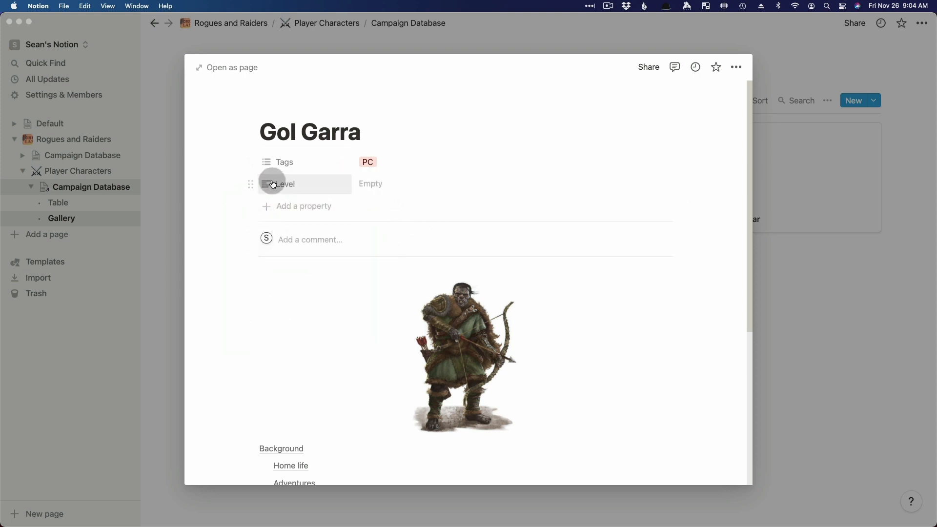
left_click(276, 186)
left_click(304, 246)
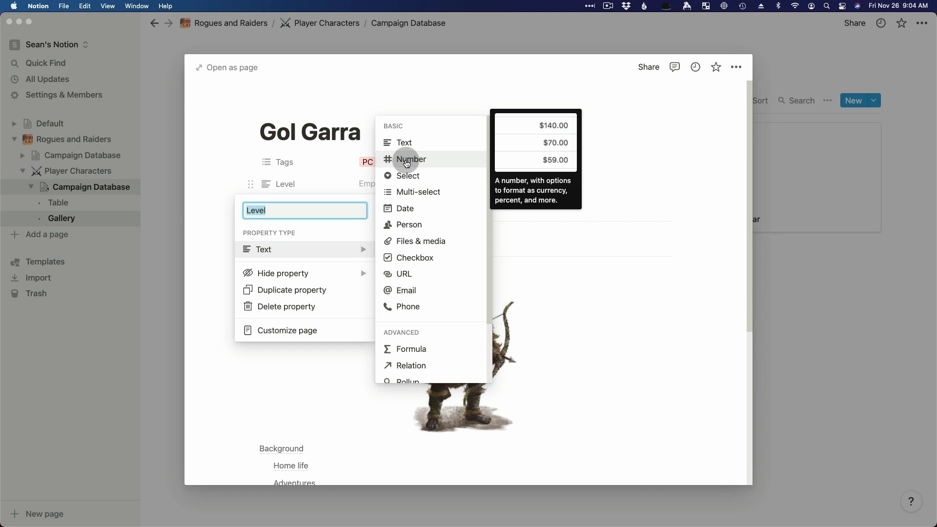
left_click(434, 82)
left_click(362, 183)
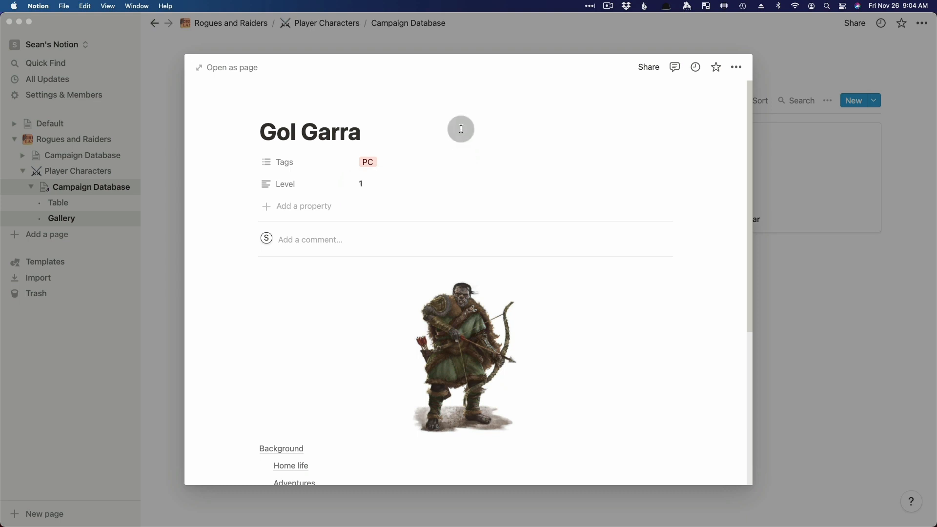
Add a text property named Dark Secret to Gol Garra with the value "Fled my clan for forbidden magic"
left_click(293, 206)
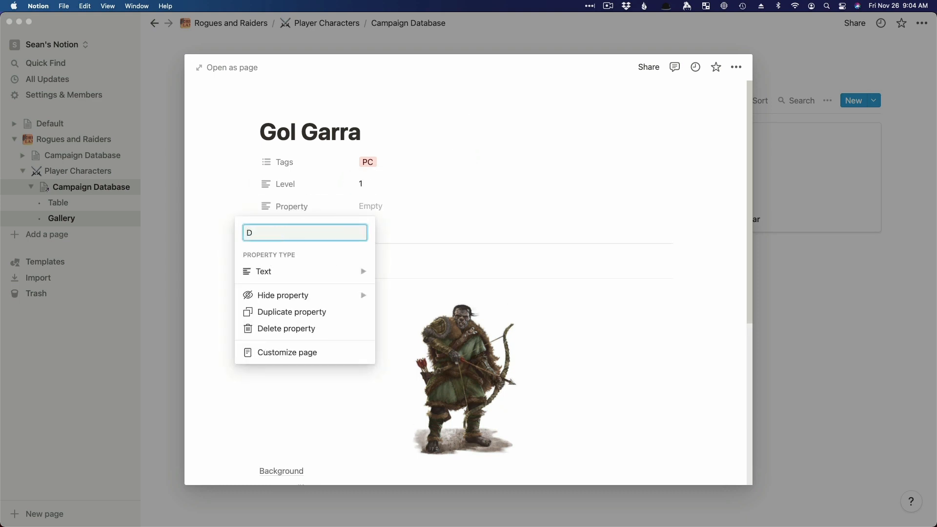
type("Dark Secret")
key("Tab")
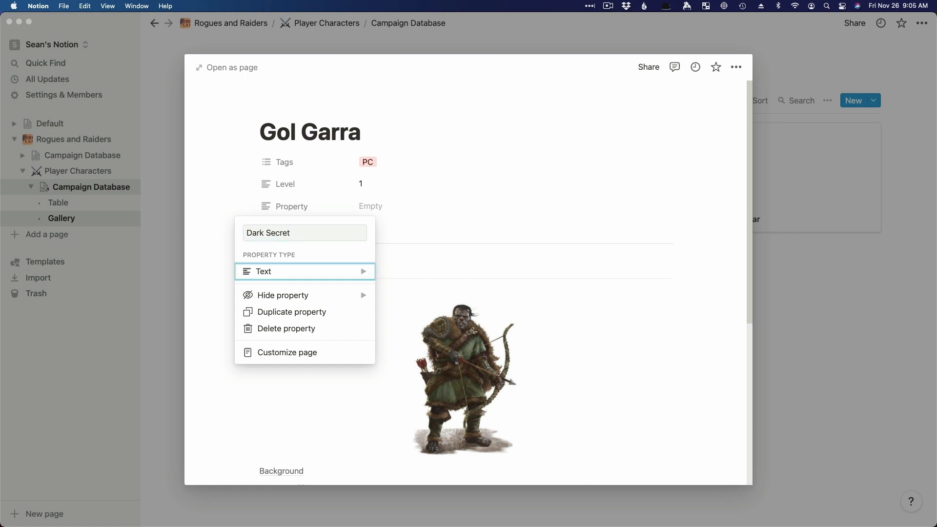
left_click(318, 269)
left_click(424, 164)
left_click(544, 183)
left_click(415, 210)
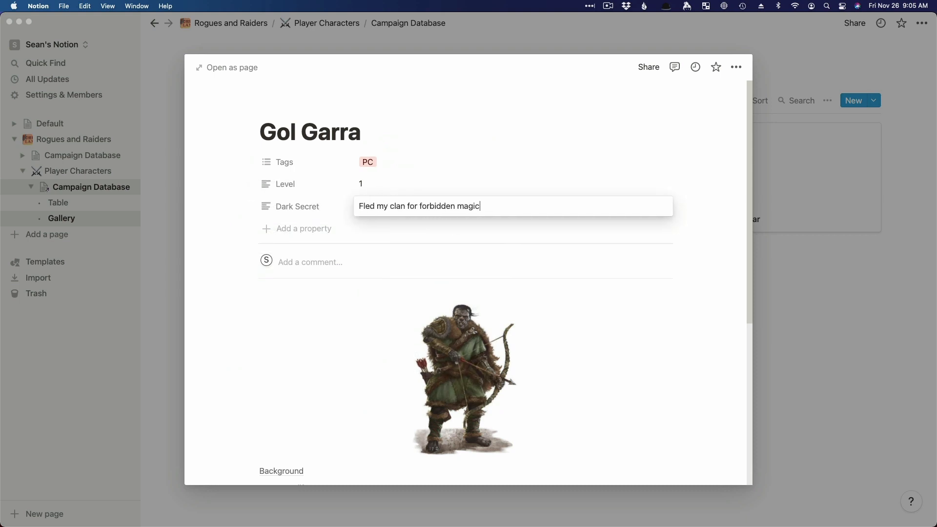
key("Return")
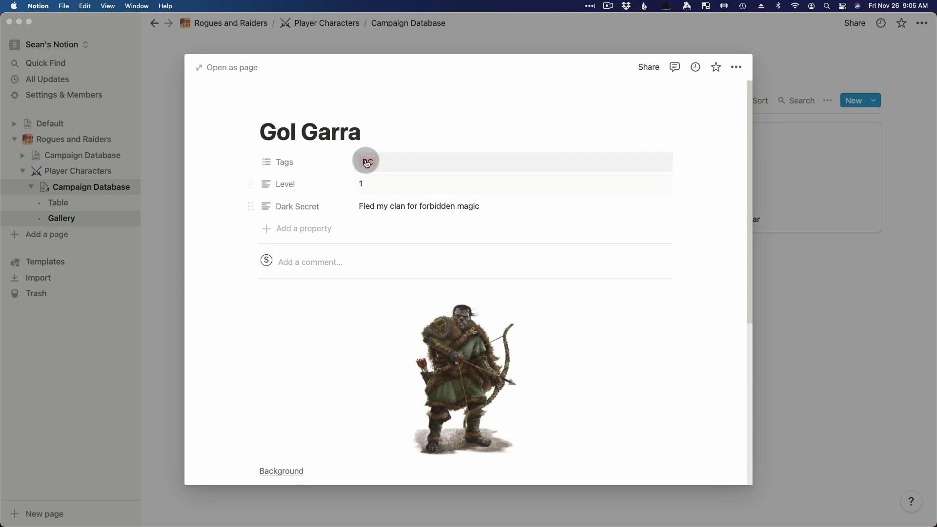
Add two more text properties to the Gol Garra page, named Passive Perception and AC
scroll(355, 232, "down", 5)
scroll(379, 360, "up", 5)
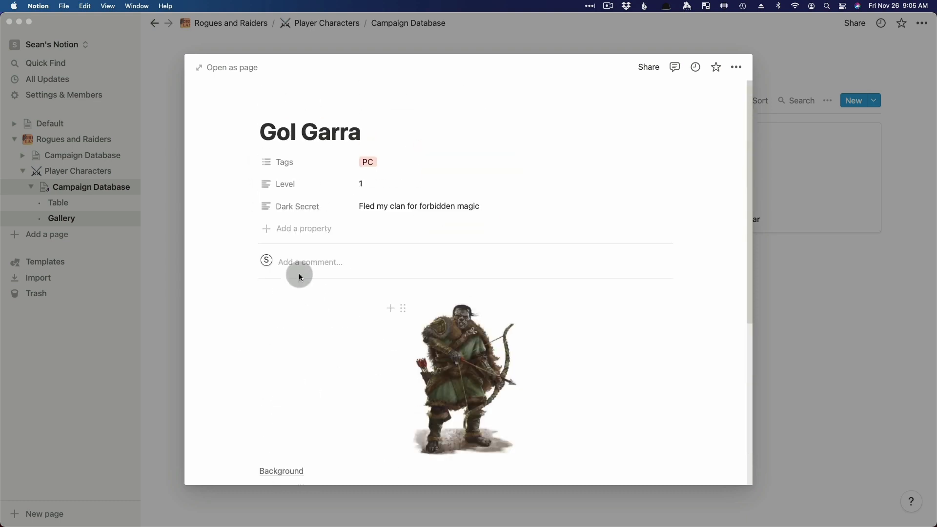
left_click(292, 229)
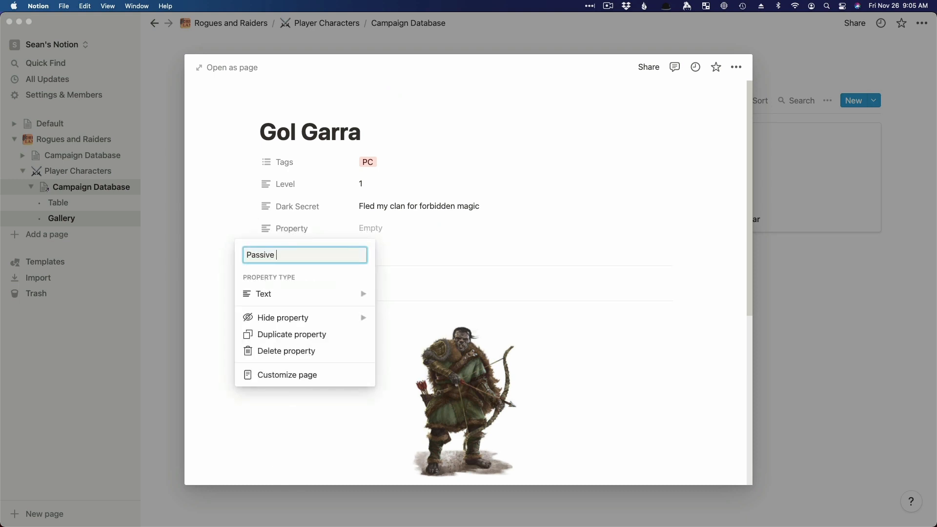
left_click(364, 228)
left_click(291, 296)
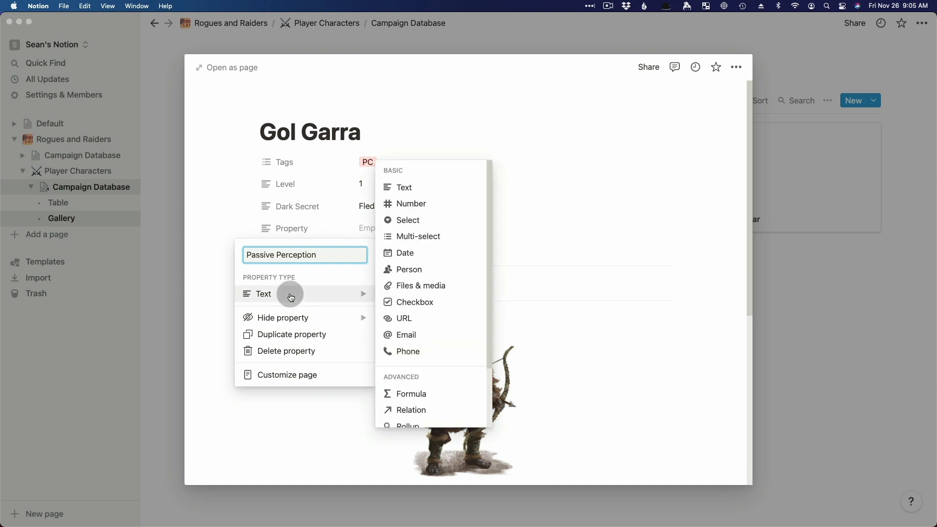
left_click(623, 215)
left_click(295, 249)
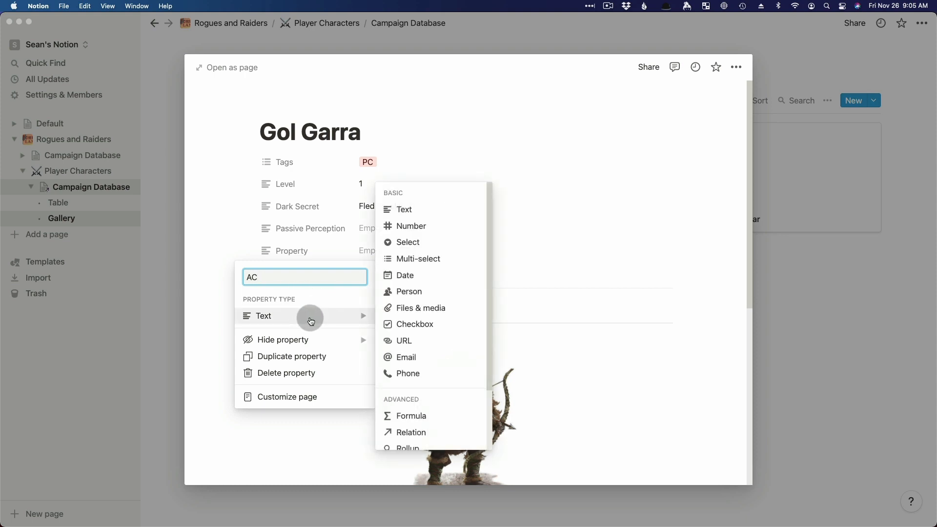
left_click(598, 252)
Set Gol Garra's Passive Perception to 12 and AC to 15, and return to the gallery
left_click(382, 252)
left_click(381, 230)
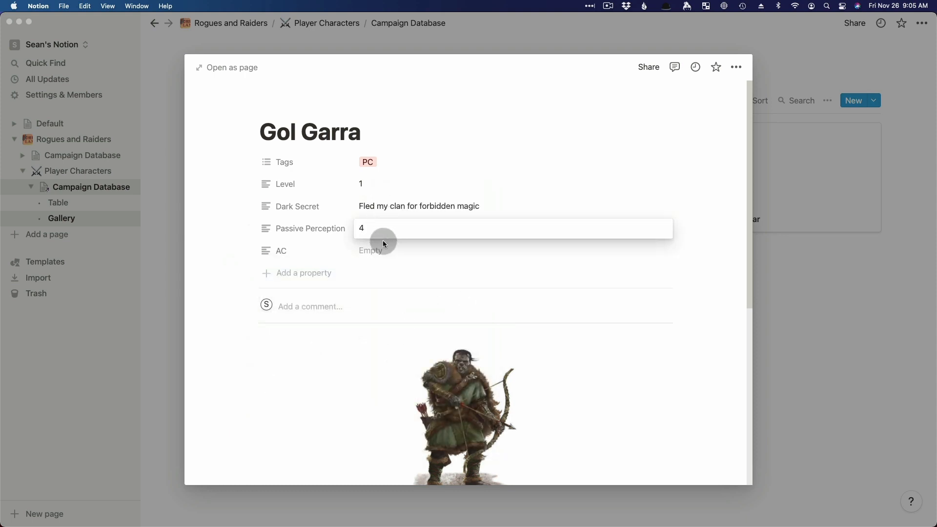
left_click(365, 251)
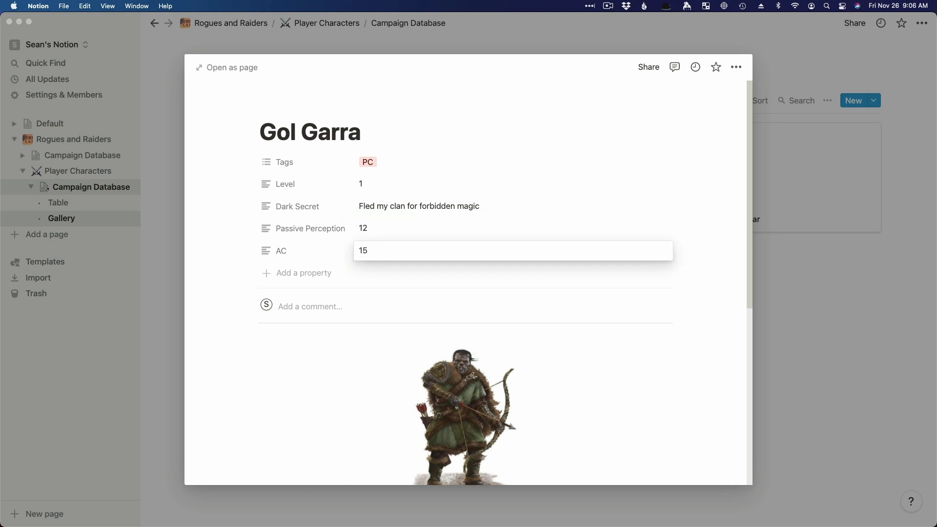
key("Return")
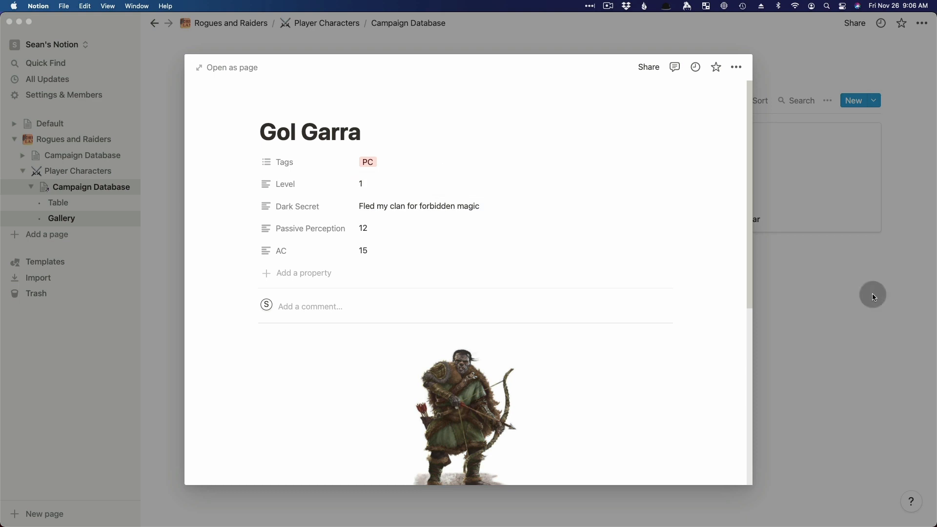
left_click(175, 219)
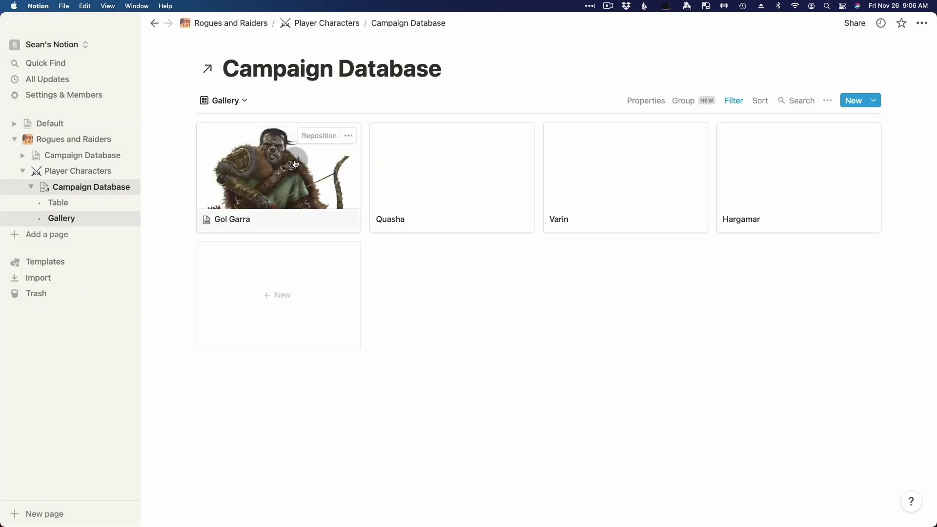
Switch the Campaign Database to the Table view and look through the Dark Secret column's options and property types
left_click(240, 100)
left_click(217, 145)
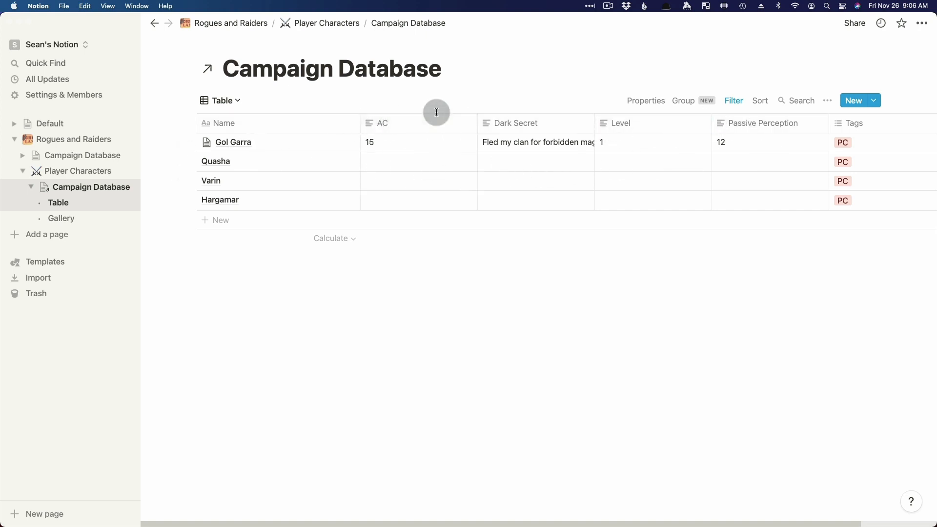
left_click(516, 126)
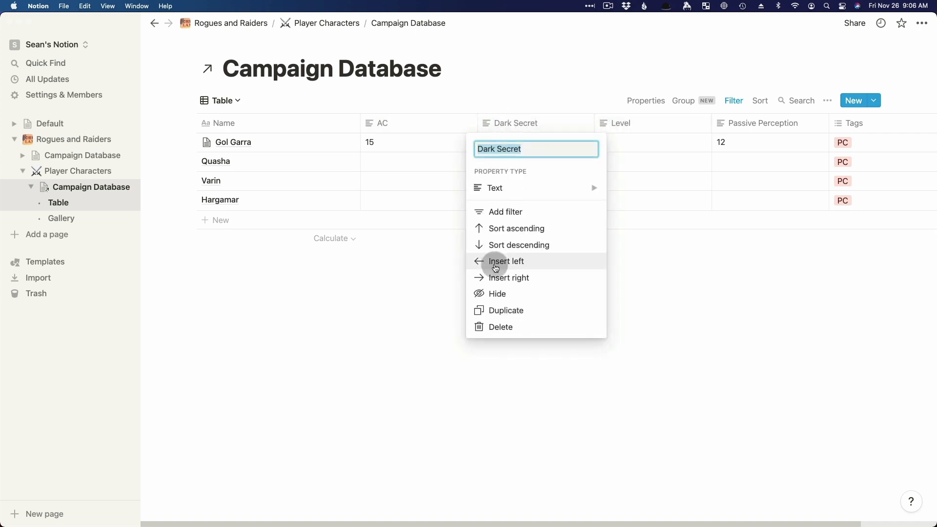
left_click(512, 188)
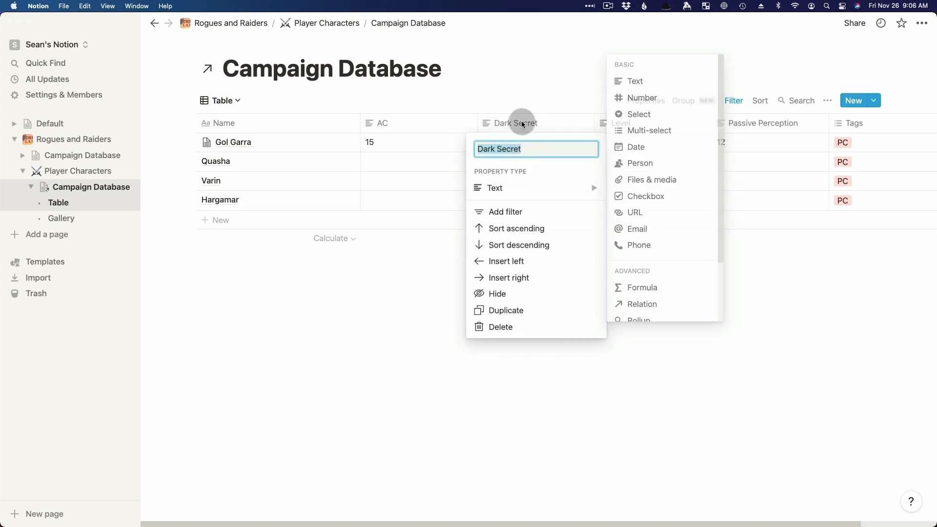
left_click(394, 125)
Reorder the table columns after Name as Level, Dark Secret, Passive Perception and AC, and hide the Tags column
left_click_drag(485, 123, 390, 136)
left_click_drag(502, 123, 397, 127)
left_click_drag(761, 123, 616, 132)
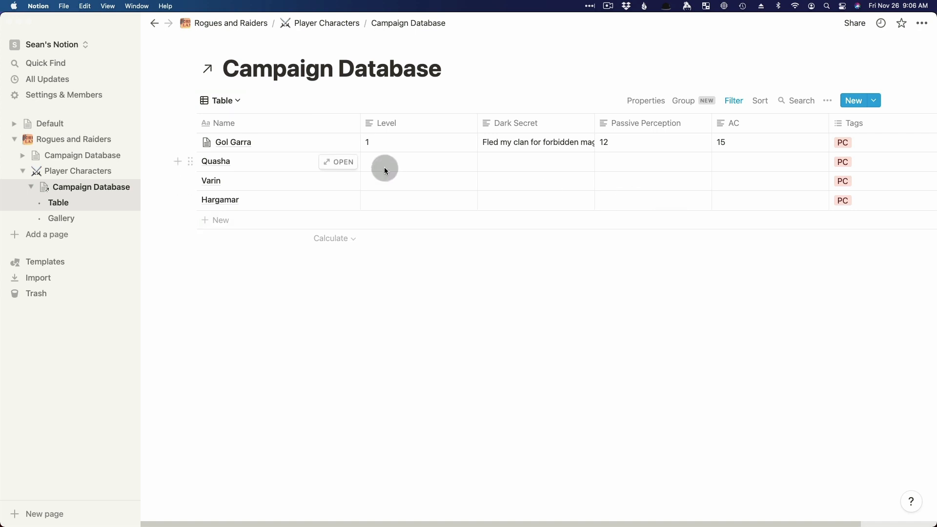
left_click(863, 126)
left_click(816, 309)
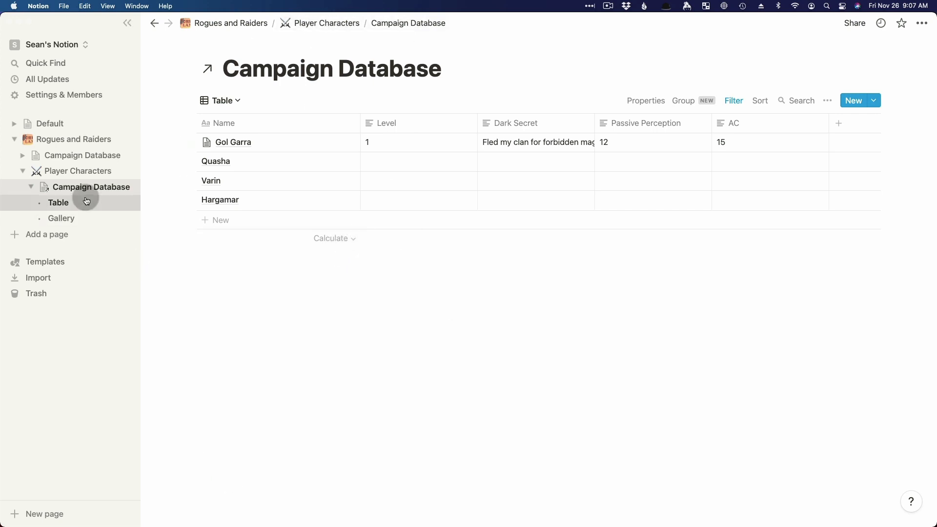
Open the Player Characters page and switch its embedded Campaign Database to the Gallery view
left_click(74, 174)
left_click_drag(546, 372, 622, 372)
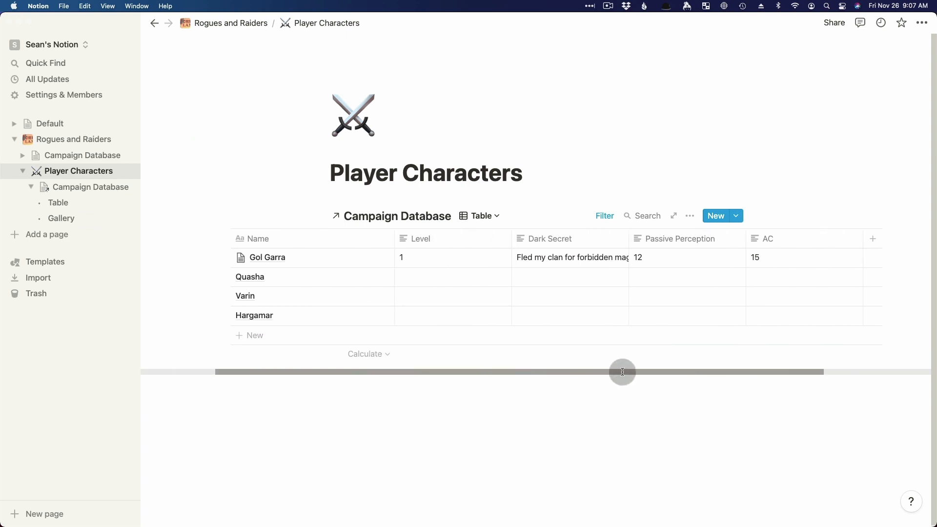
left_click(491, 216)
left_click(438, 237)
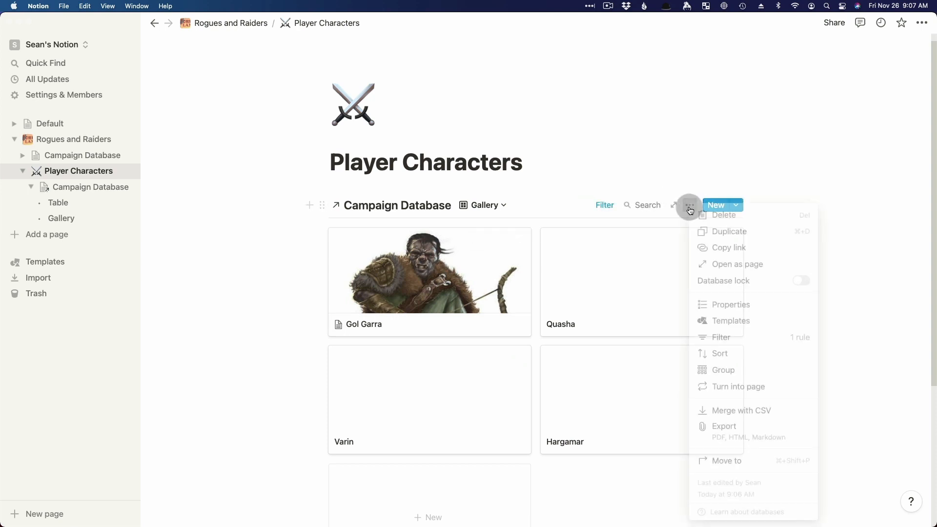
Open the gallery's property settings and examine the available Card preview options
left_click(727, 303)
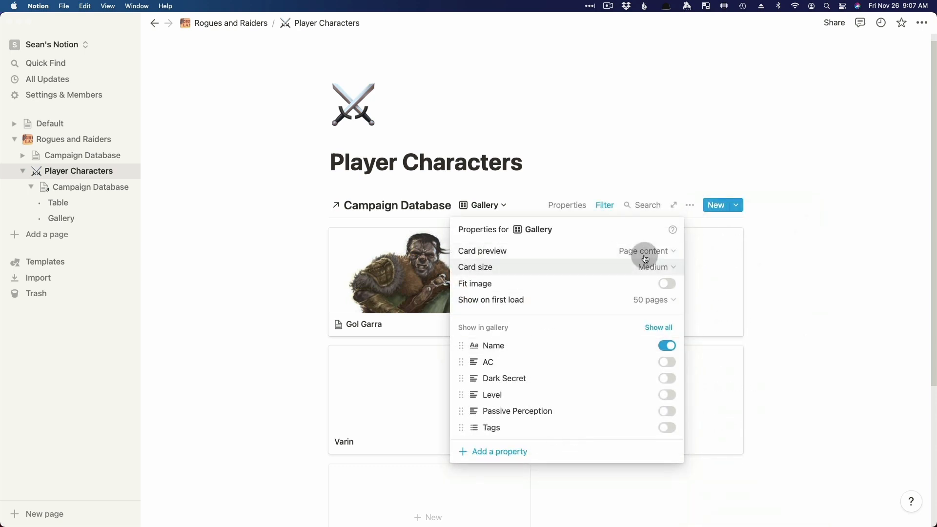
left_click(676, 252)
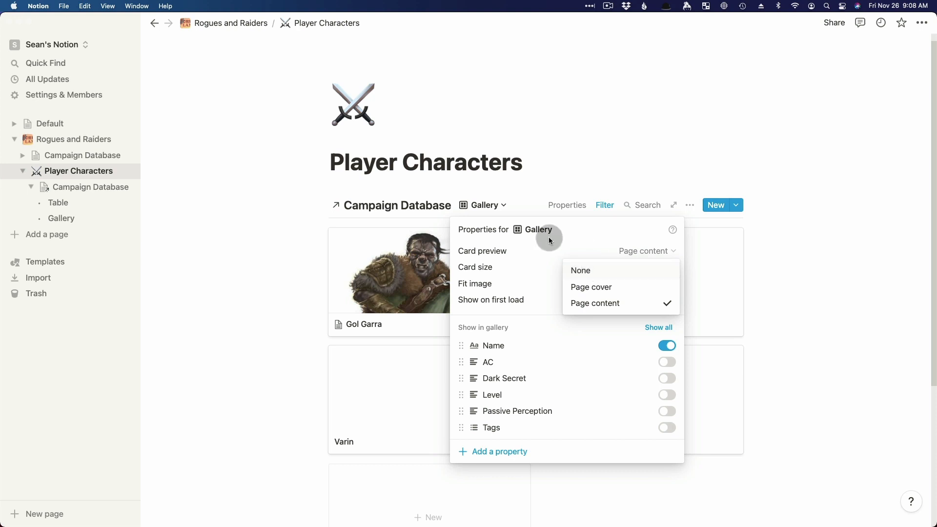
left_click(553, 277)
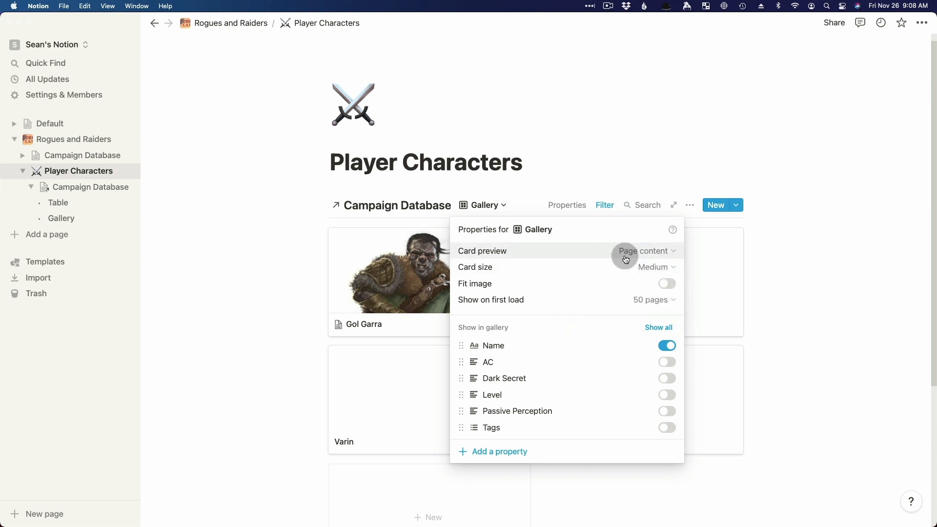
left_click(676, 257)
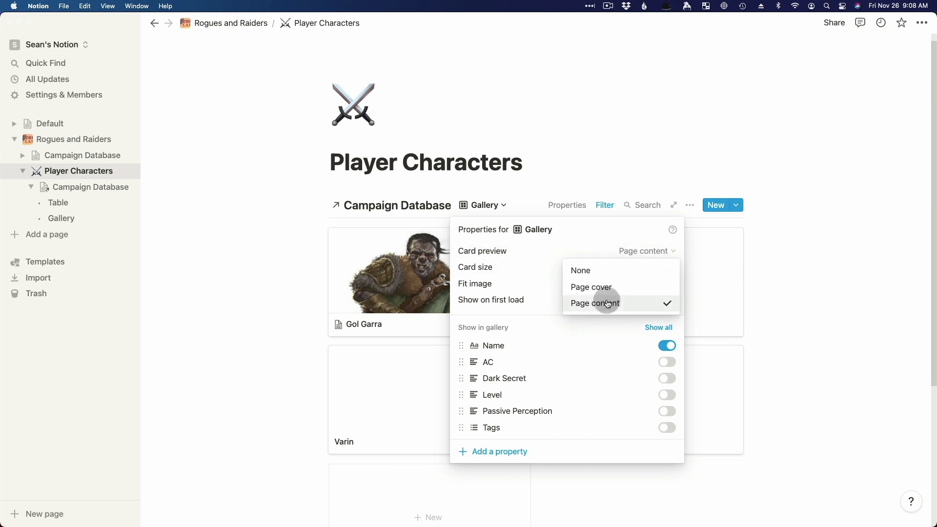
left_click(528, 267)
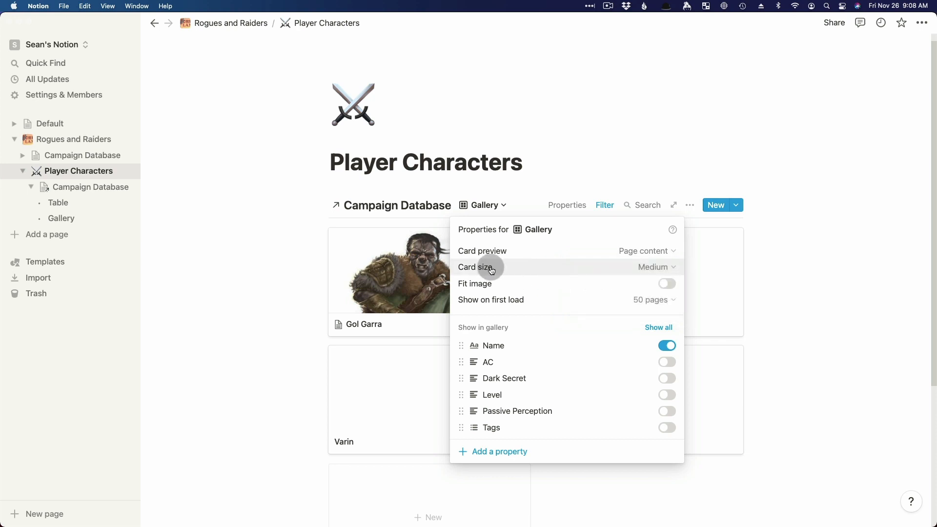
Try the Small and Large card sizes and the Fit image option, restoring Medium cards with Fit image off
left_click(670, 266)
left_click(634, 295)
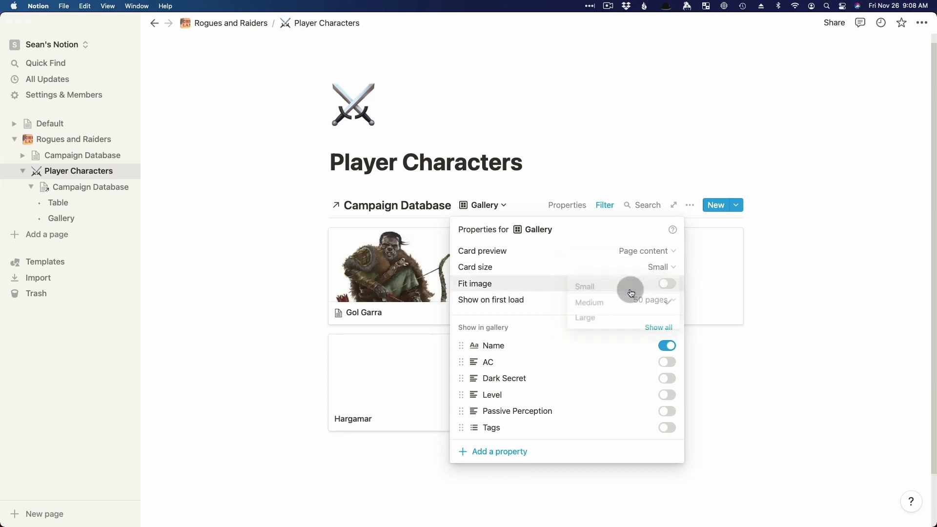
left_click(673, 268)
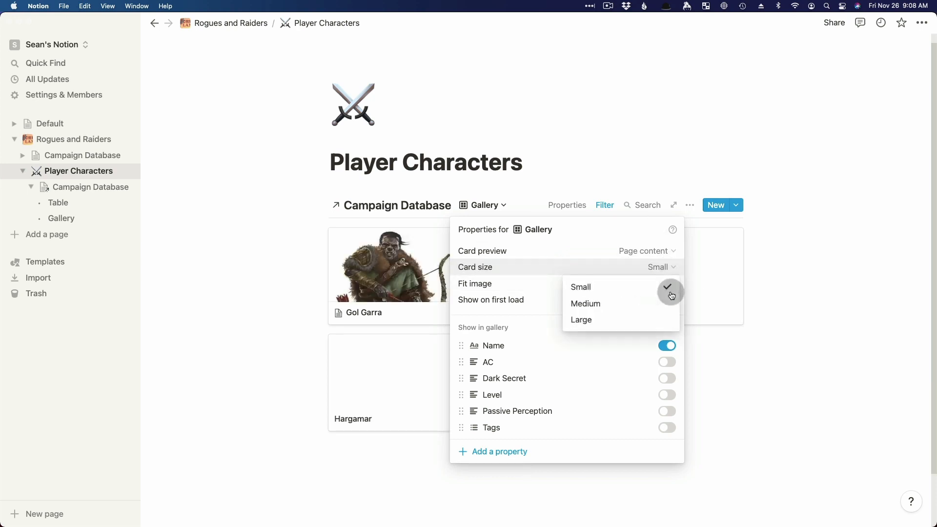
left_click(625, 319)
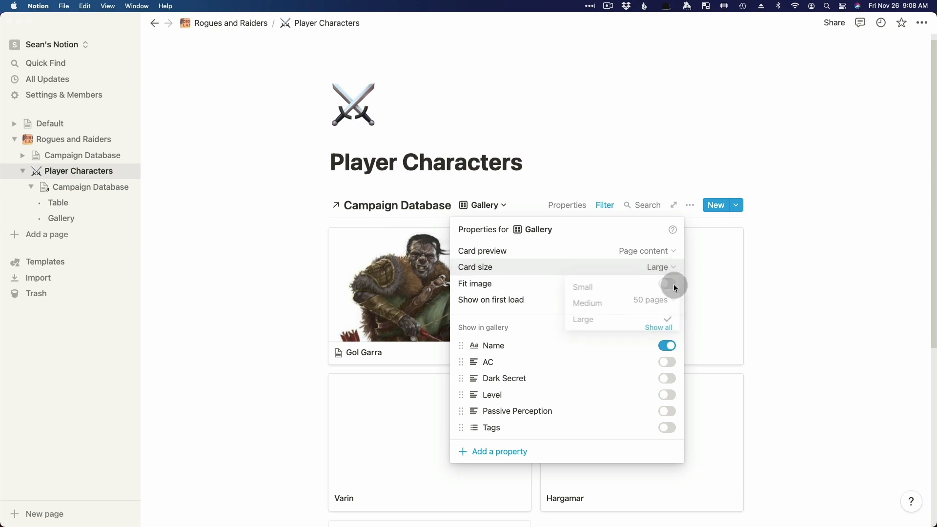
left_click(621, 302)
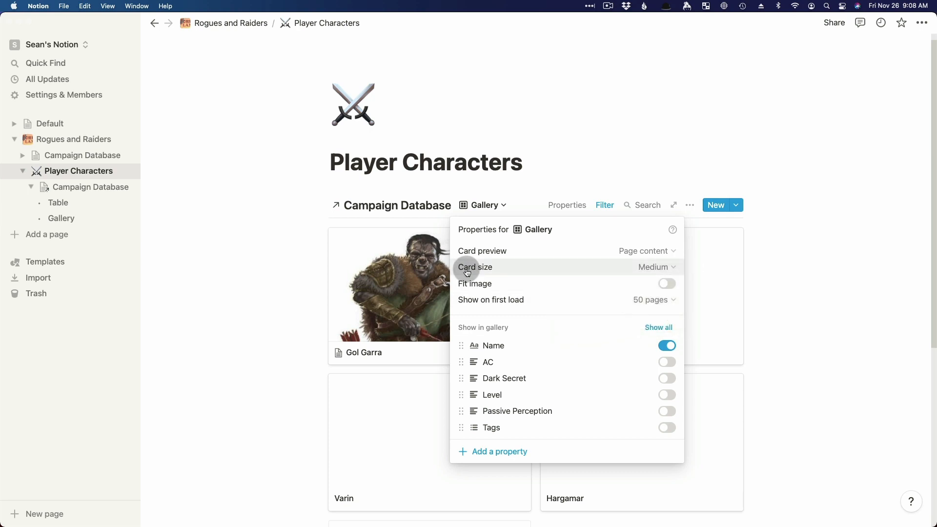
left_click(667, 284)
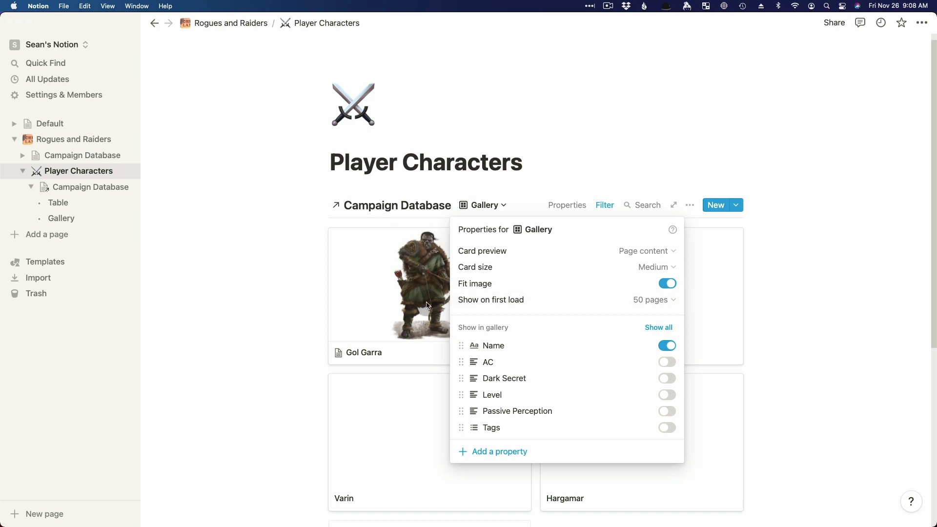
left_click(667, 283)
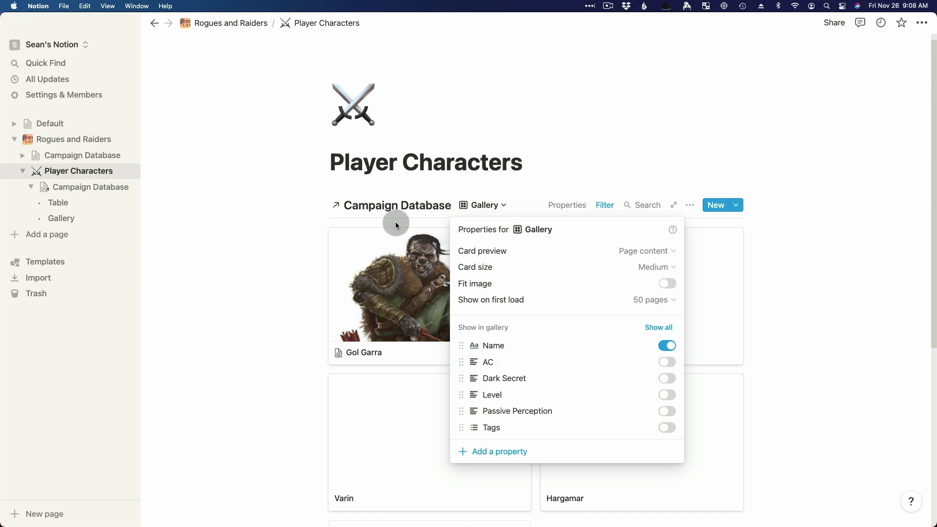
Show AC, Passive Perception and Dark Secret on the gallery cards, placing Passive Perception above Dark Secret
left_click(668, 364)
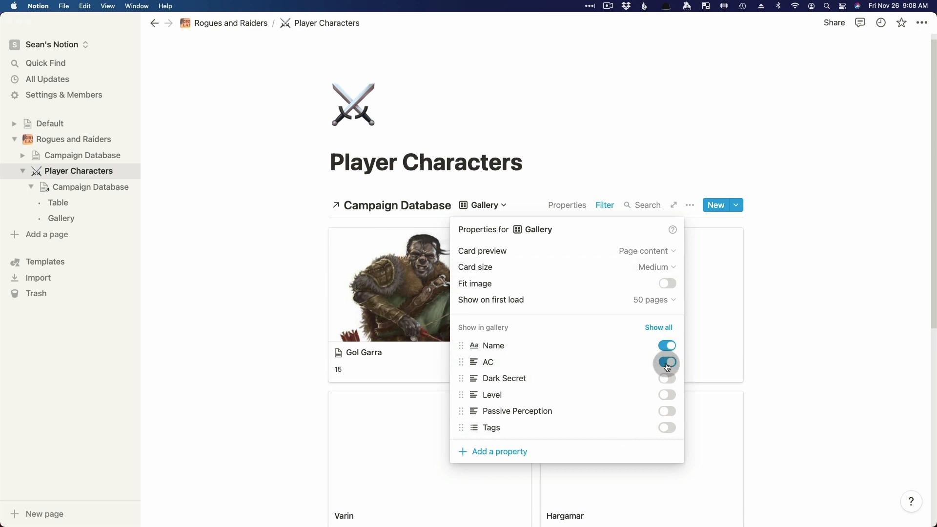
left_click(666, 411)
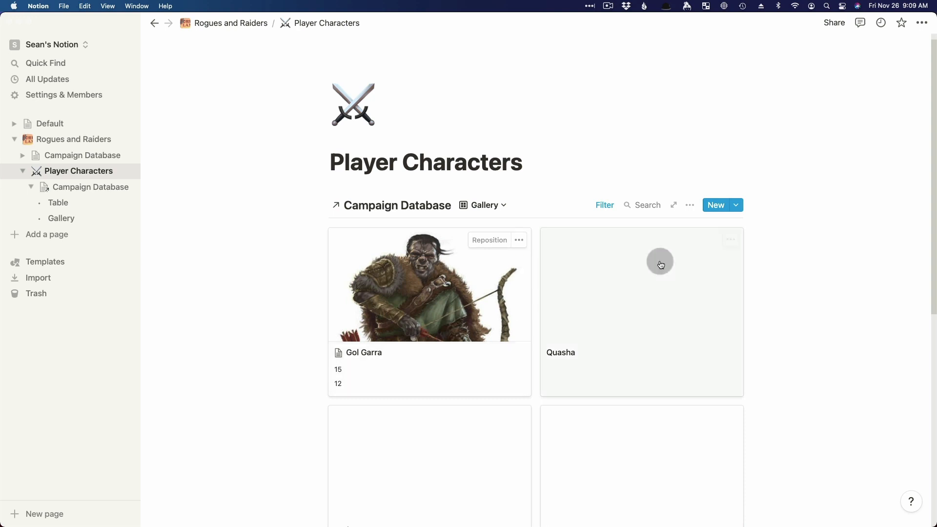
left_click(691, 205)
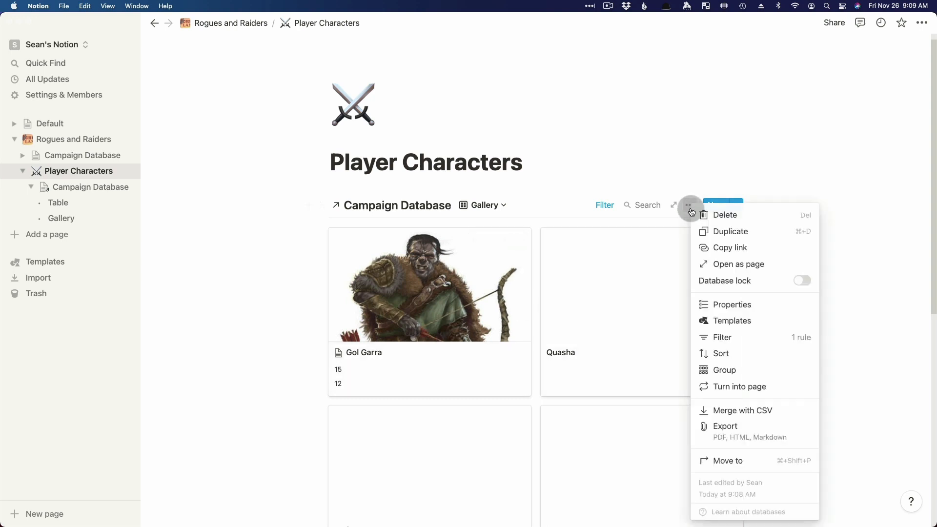
left_click(729, 310)
left_click(667, 411)
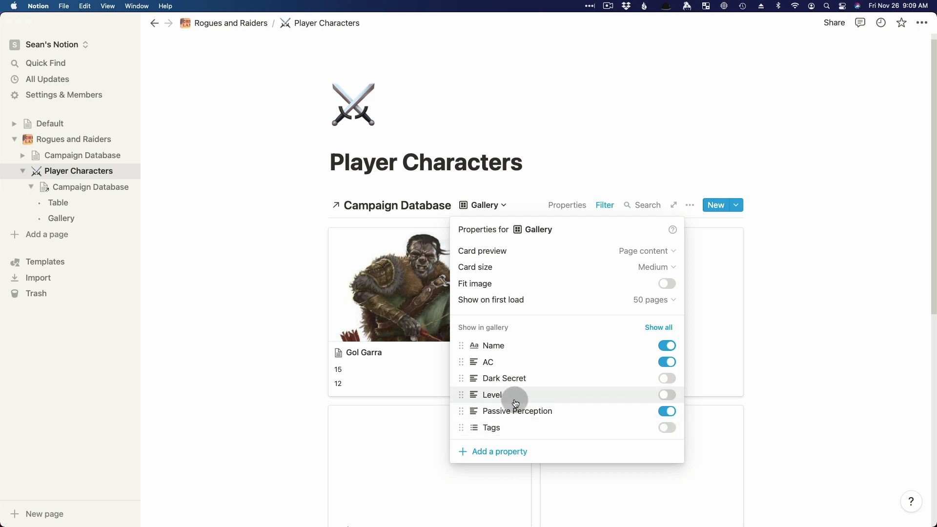
left_click(666, 379)
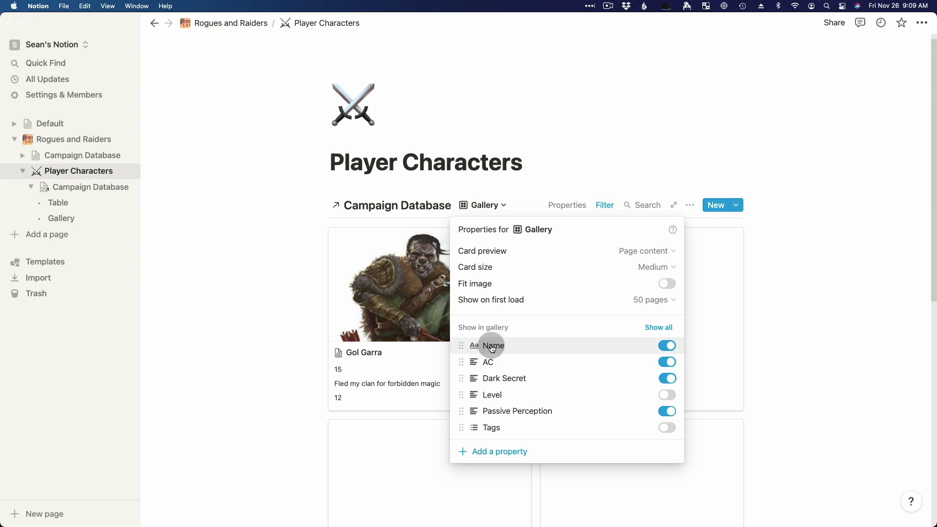
left_click_drag(462, 411, 455, 381)
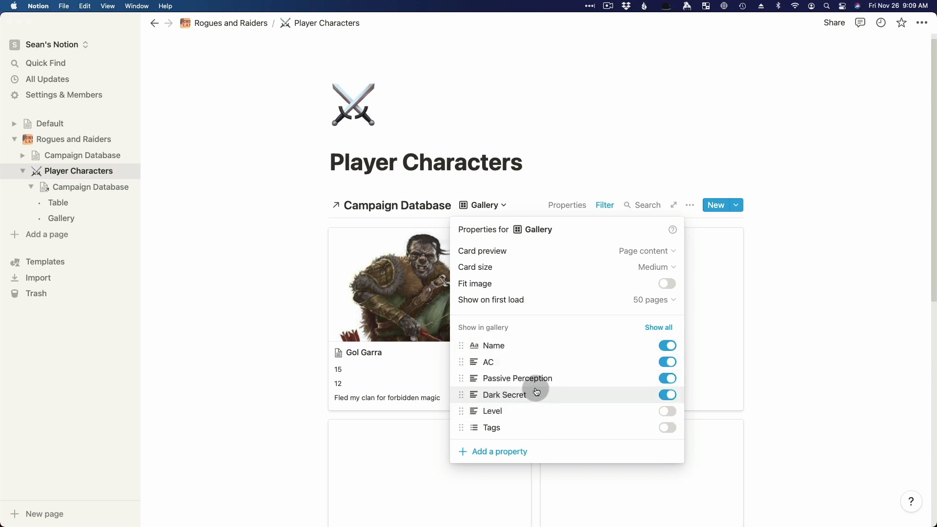
left_click(828, 339)
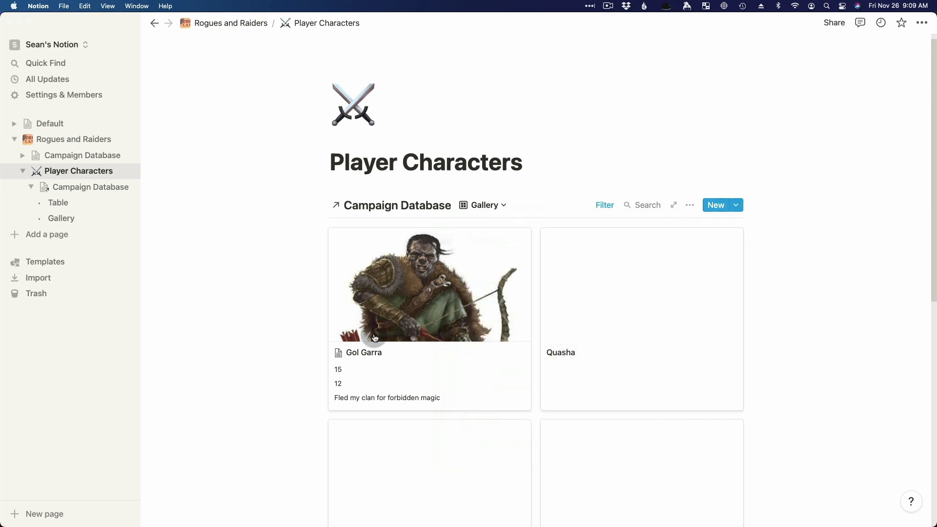
Open Gol Garra's page and add a Text property named Description
left_click(376, 337)
left_click(317, 271)
type("D")
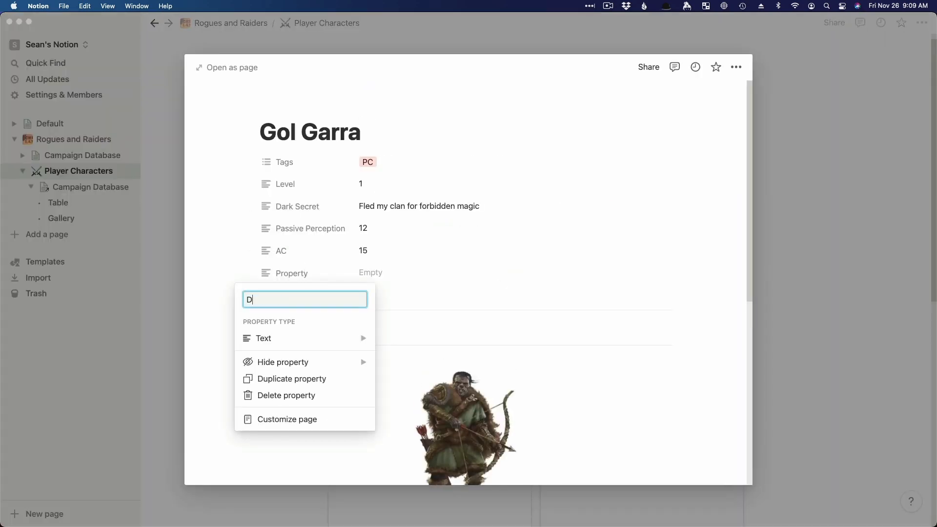
type("escription")
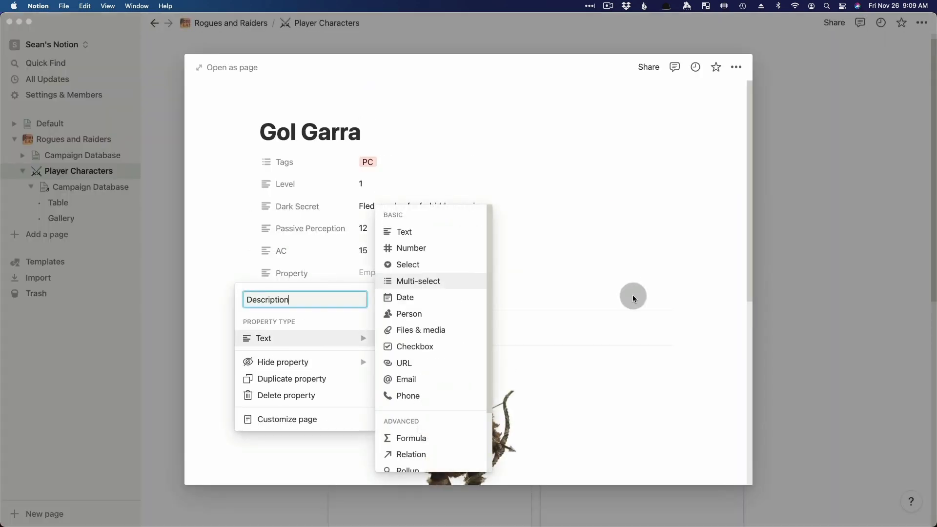
left_click(633, 295)
Set Gol Garra's Description to "Orc, stands 2 meters, has scar along left side of face" and close the page
left_click(433, 272)
type("Oc")
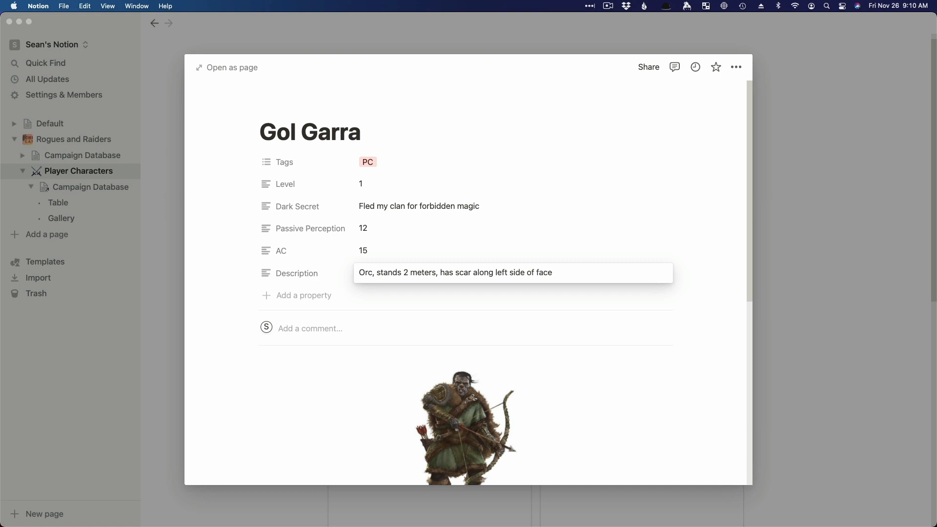
left_click(351, 429)
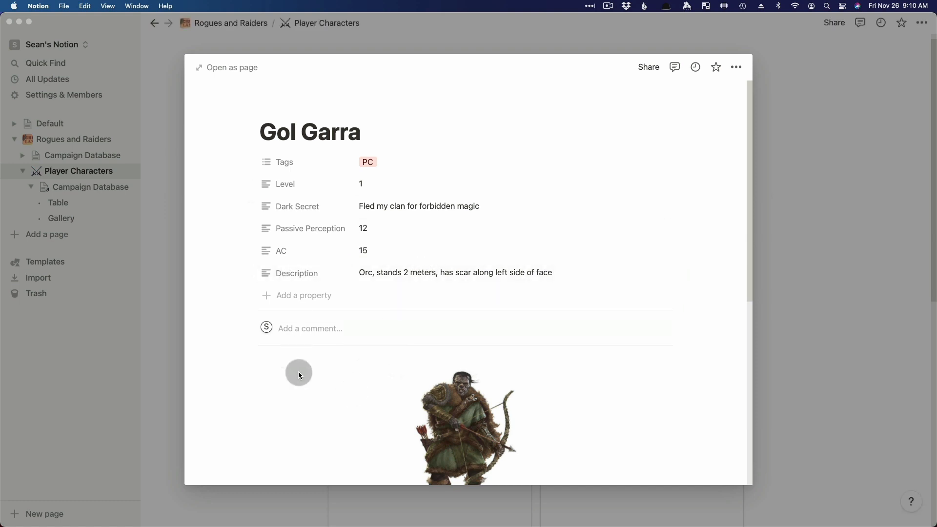
scroll(299, 374, "down", 10)
scroll(298, 374, "up", 10)
left_click(786, 242)
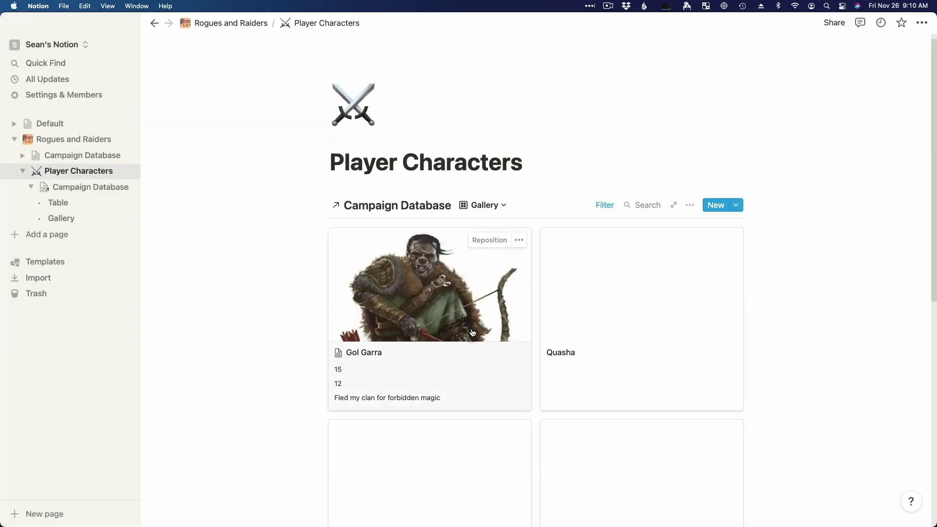
Show the Description property on the gallery cards and hide Dark Secret
left_click(690, 205)
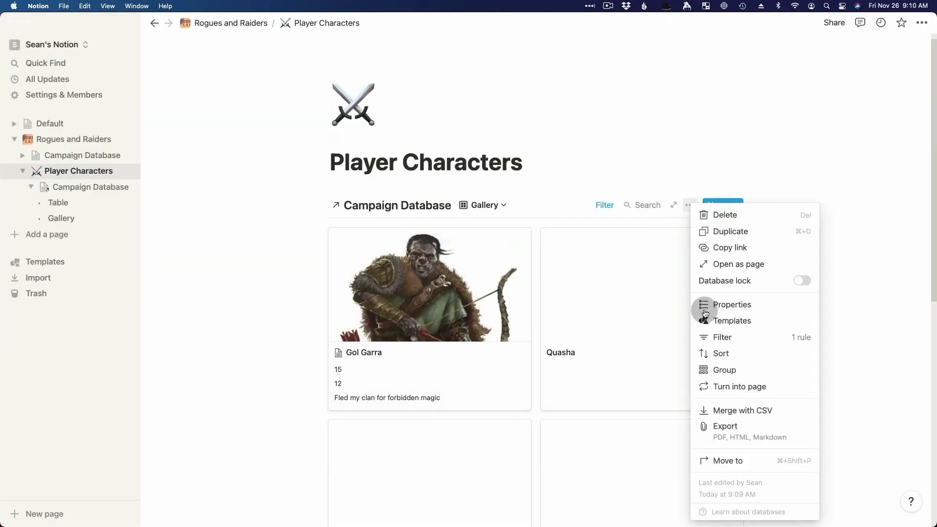
left_click(702, 309)
left_click(655, 453)
left_click(668, 396)
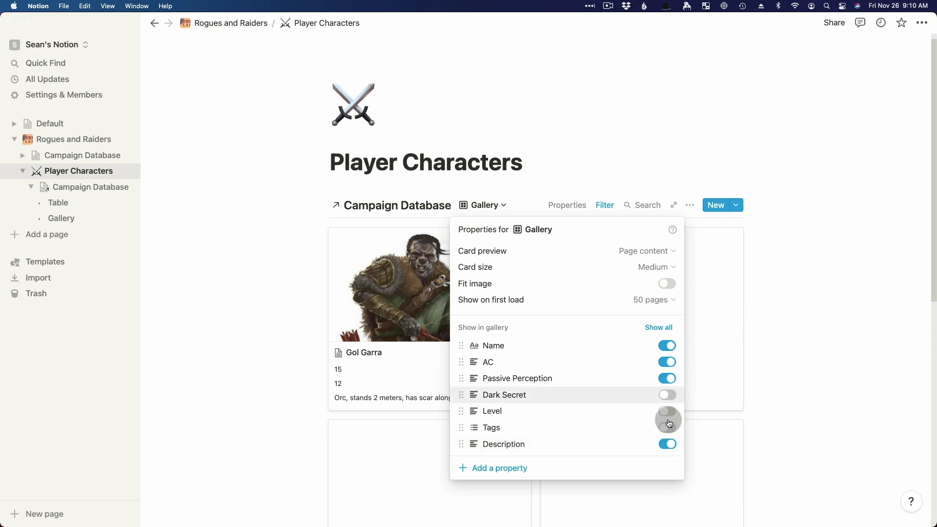
left_click(832, 374)
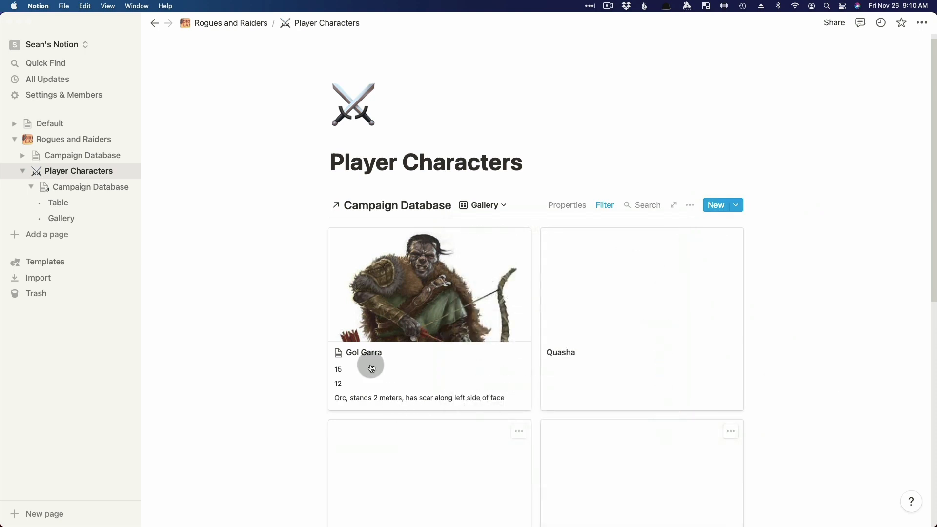
left_click(515, 399)
key("Escape")
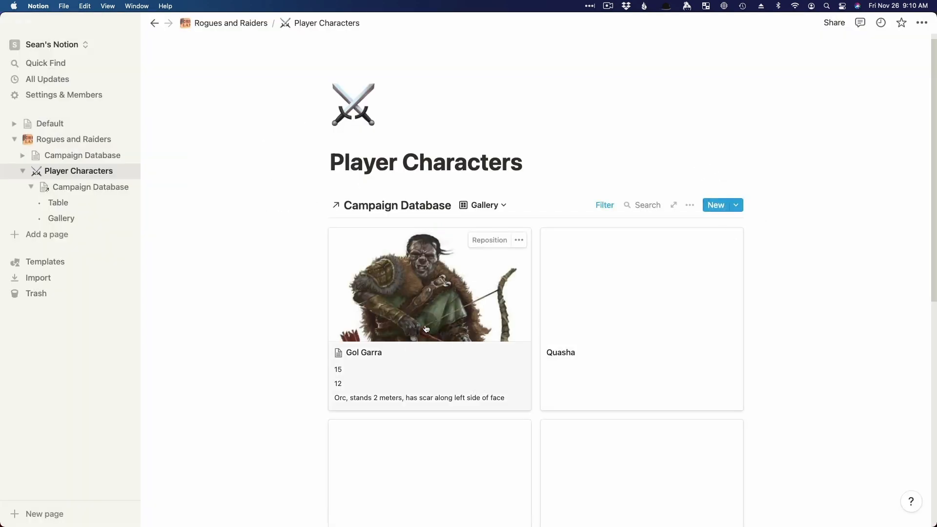
Switch the embedded Campaign Database to the Table view and narrow the Level and Passive Perception columns
left_click(496, 204)
left_click(418, 247)
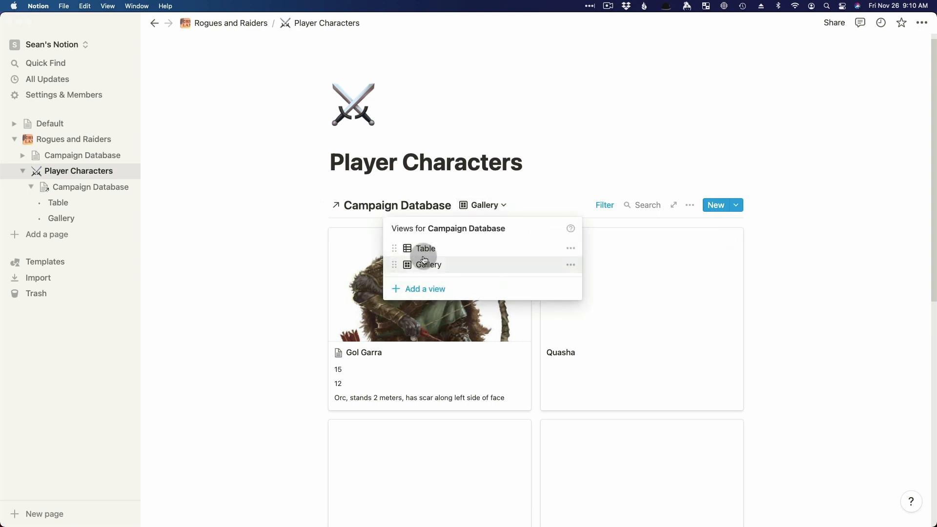
left_click(647, 456)
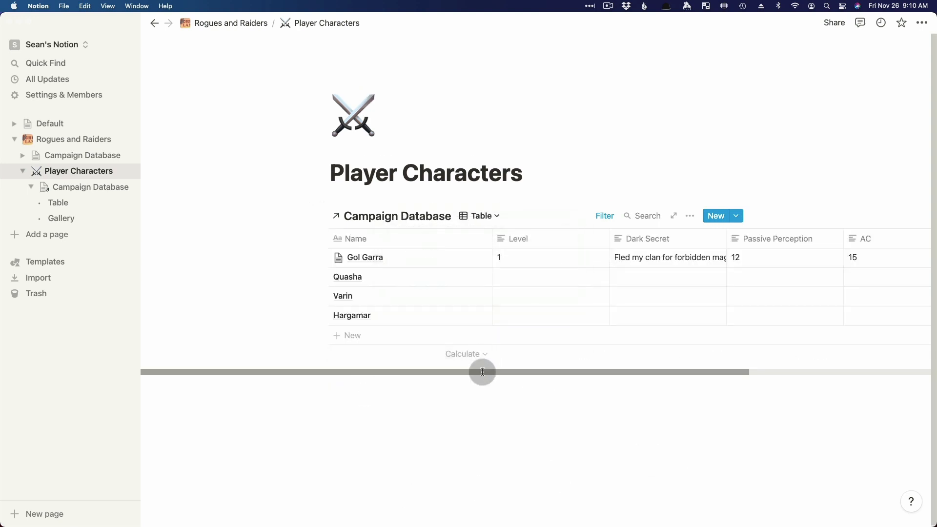
left_click_drag(482, 372, 519, 372)
left_click_drag(552, 239, 495, 242)
left_click_drag(733, 239, 709, 240)
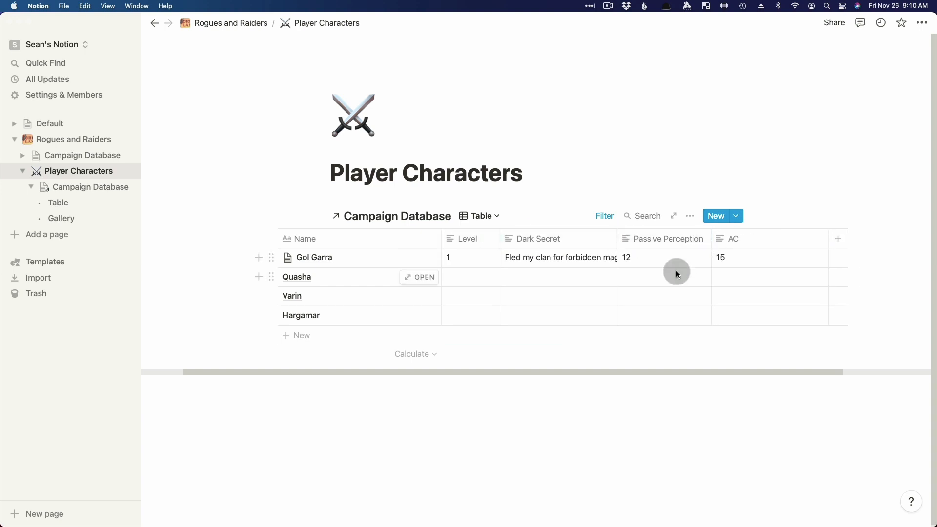
Rename the Passive Perception property to PP and narrow the PP and AC columns
left_click(661, 238)
type("PP")
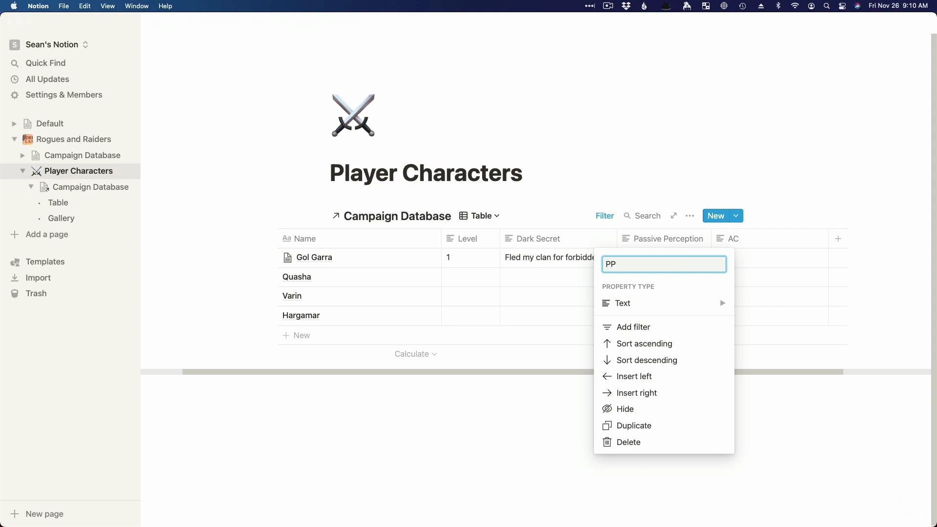
key("Return")
left_click_drag(710, 245, 676, 245)
left_click_drag(793, 237, 700, 237)
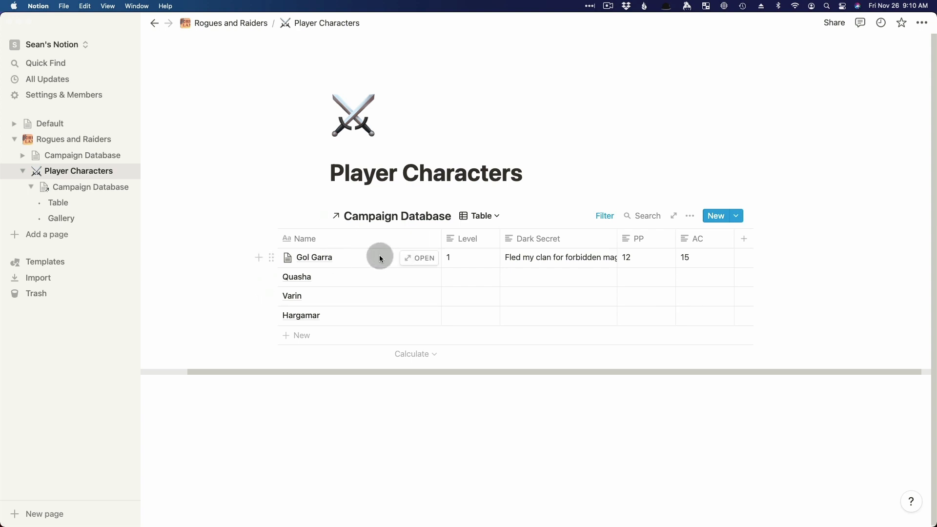
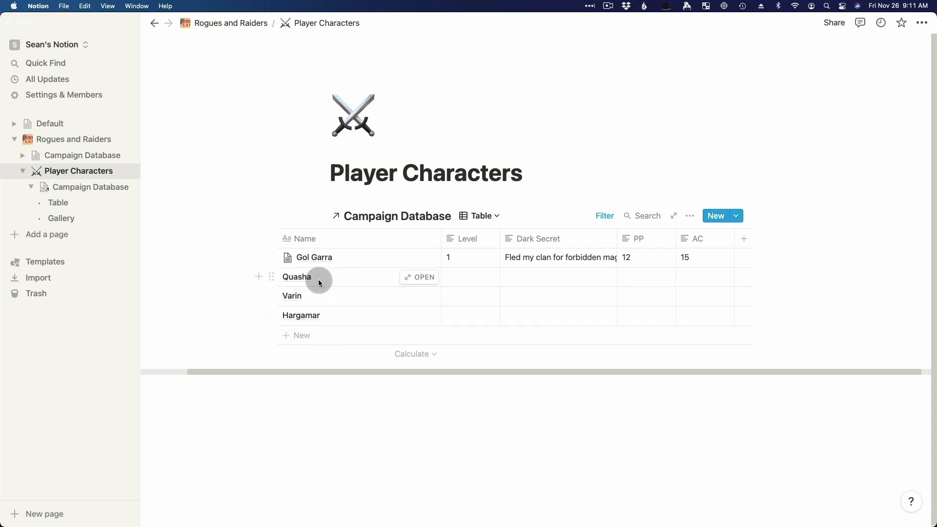
Open Quasha's page from the table, examine its properties and its icon and cover options, and close it
left_click(418, 278)
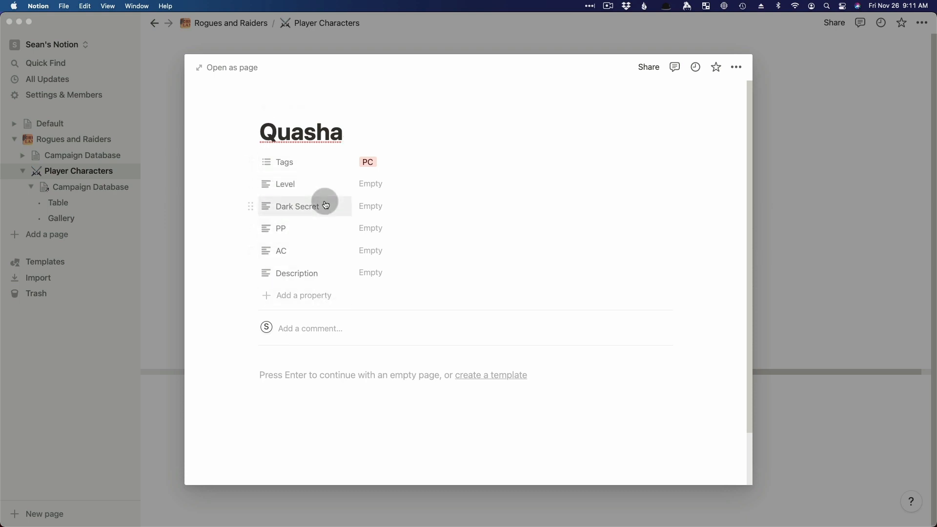
left_click(320, 375)
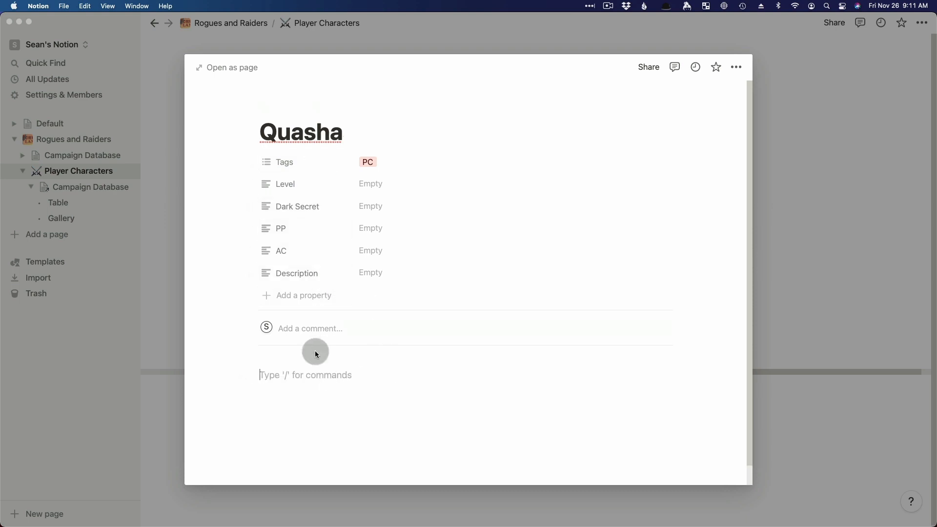
mouse_move(303, 109)
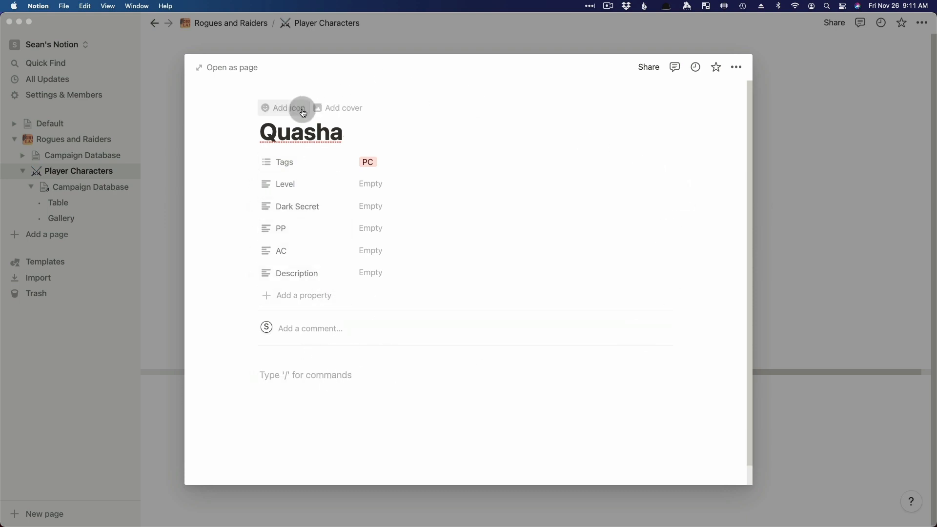
left_click(825, 263)
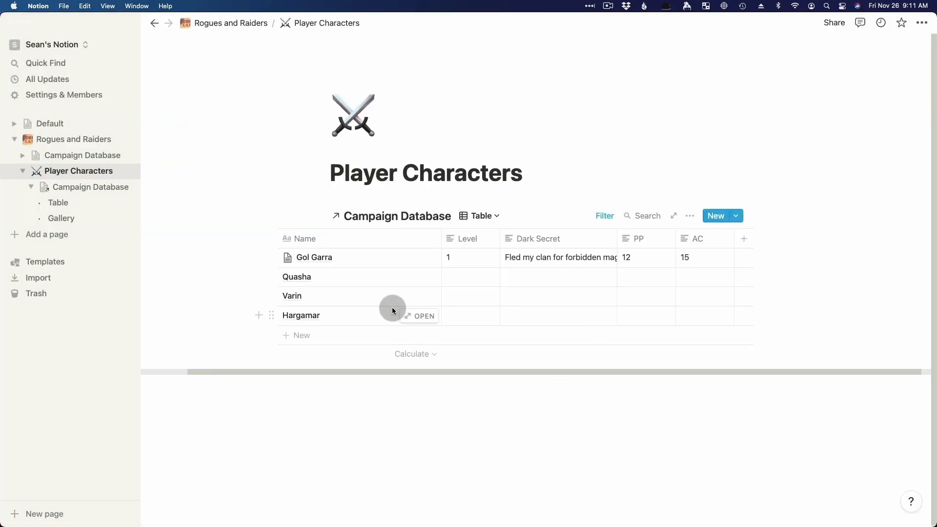
Switch the embedded database back to the Gallery view and open Quasha's card
left_click(499, 222)
left_click(452, 274)
scroll(604, 246, "down", 5)
scroll(604, 245, "up", 5)
left_click(689, 217)
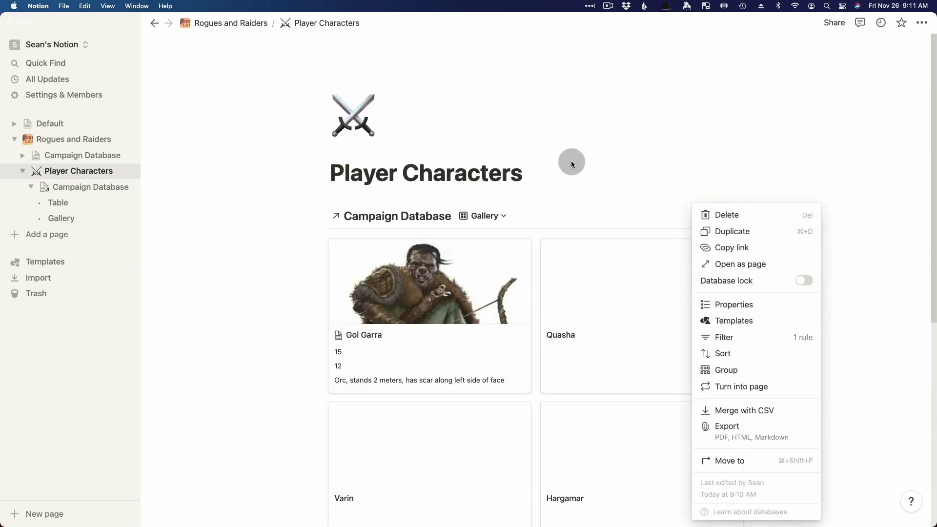
left_click(629, 309)
left_click(629, 309)
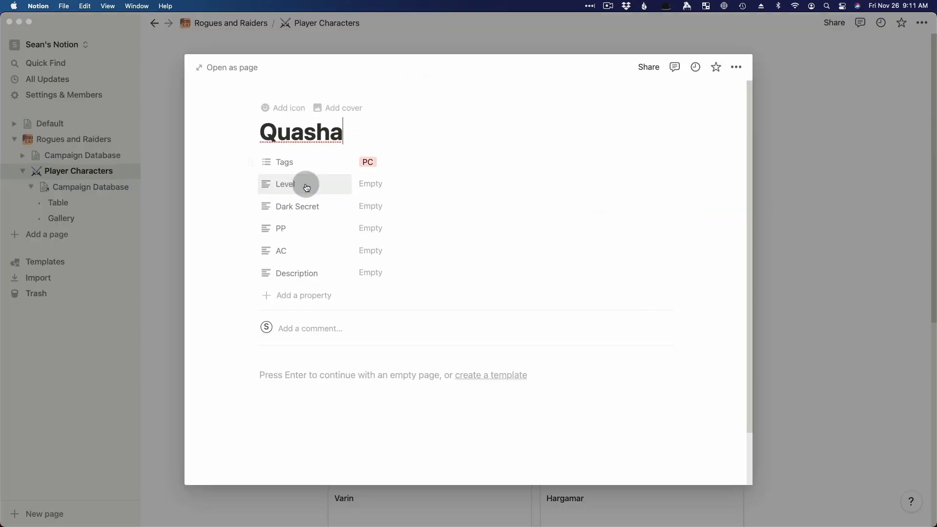
Set Quasha's Level to 2 and Dark Secret to "Sorceress that dabbles in the dark arts", correcting the spelling of "Sorceress"
left_click(385, 187)
type("2")
key("Tab")
key("Tab")
key("shift+Tab")
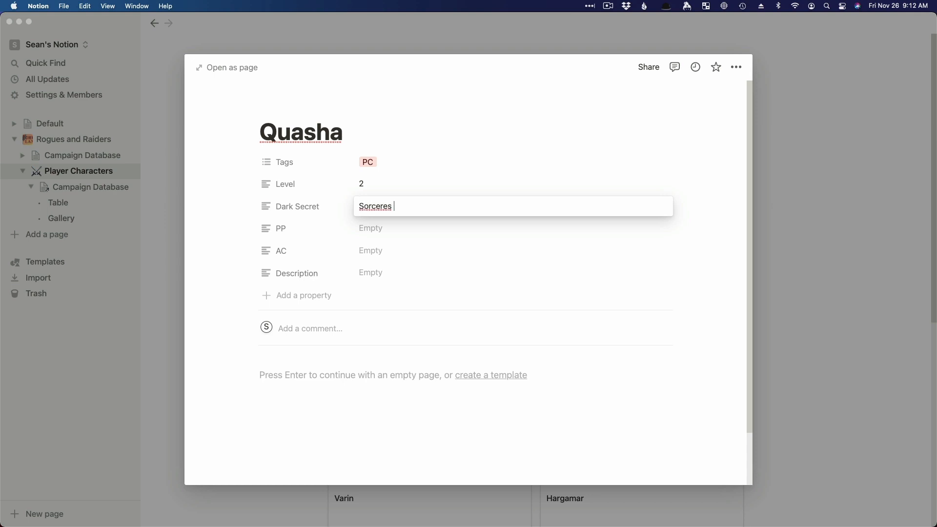
right_click(370, 207)
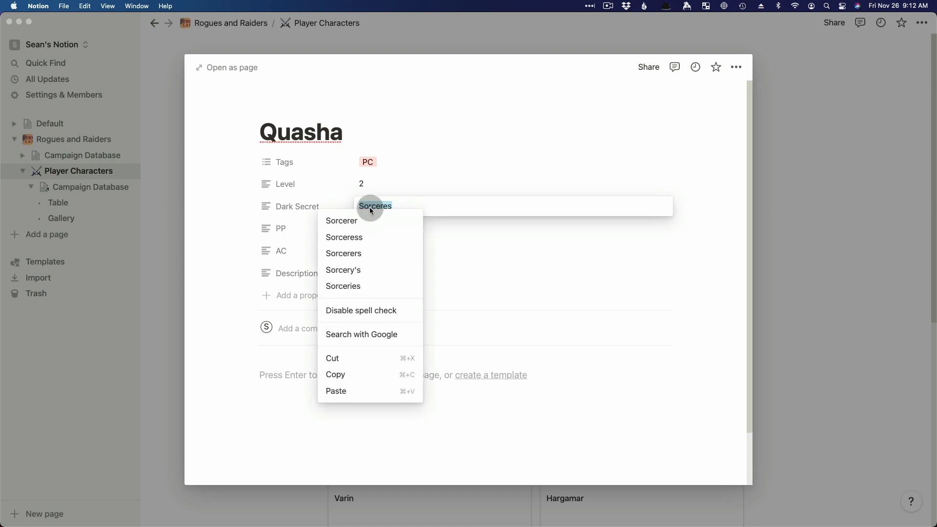
left_click(365, 238)
type("that dabbles in the dark arts")
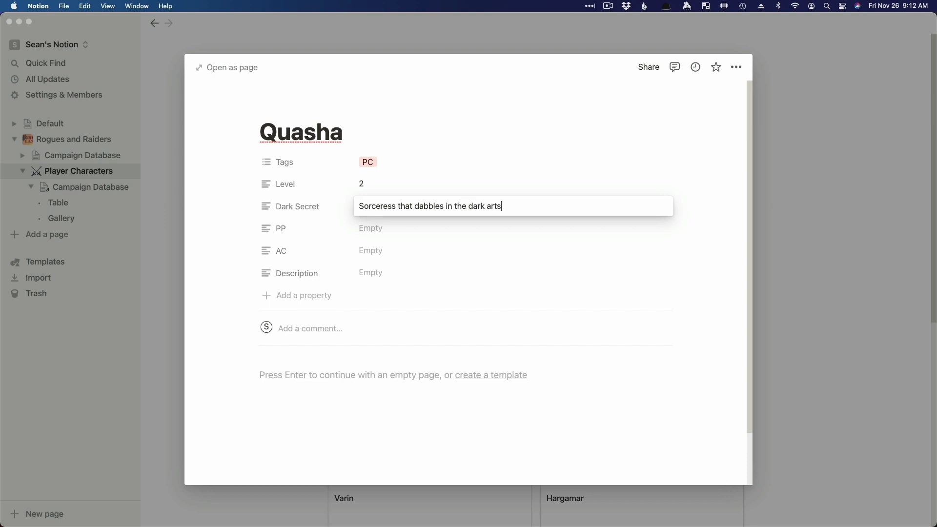
Set Quasha's PP to 12 and AC to 13, and open the Description property for editing
left_click(382, 229)
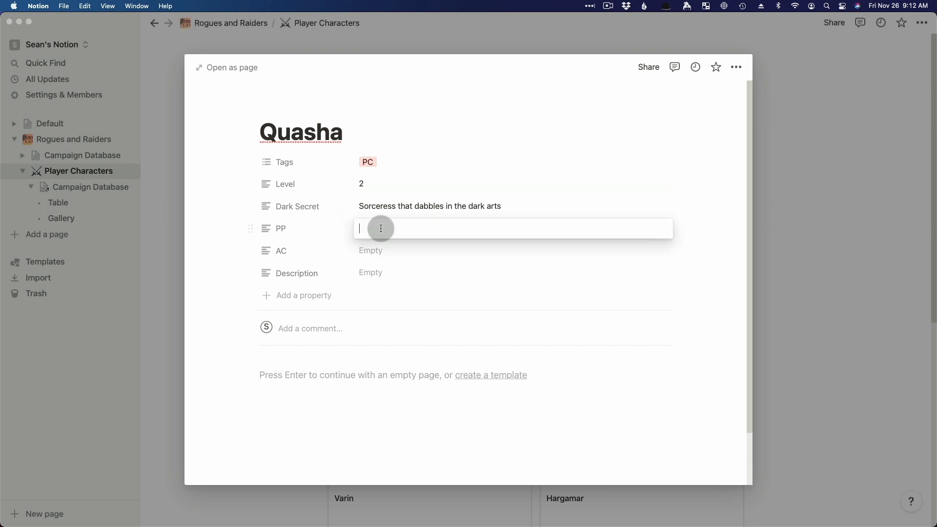
type("12")
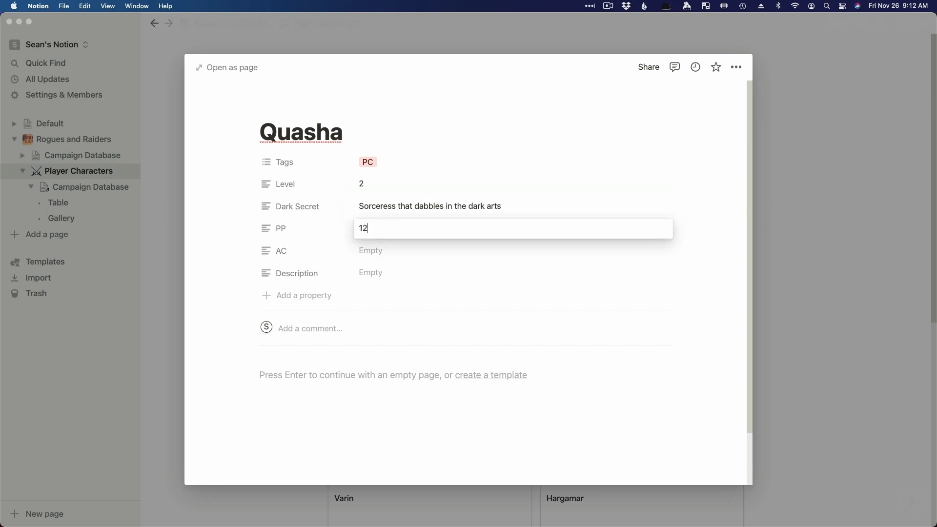
left_click(370, 252)
left_click(371, 250)
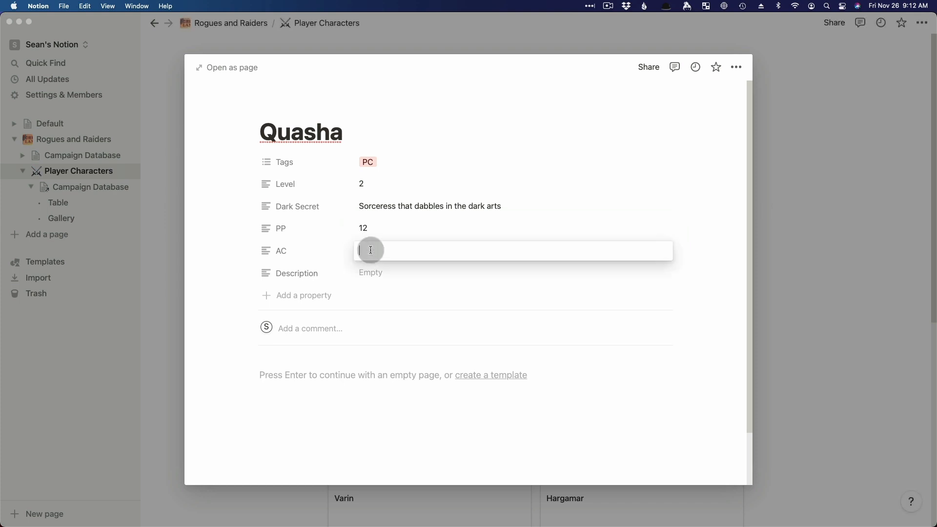
type("13")
left_click(374, 273)
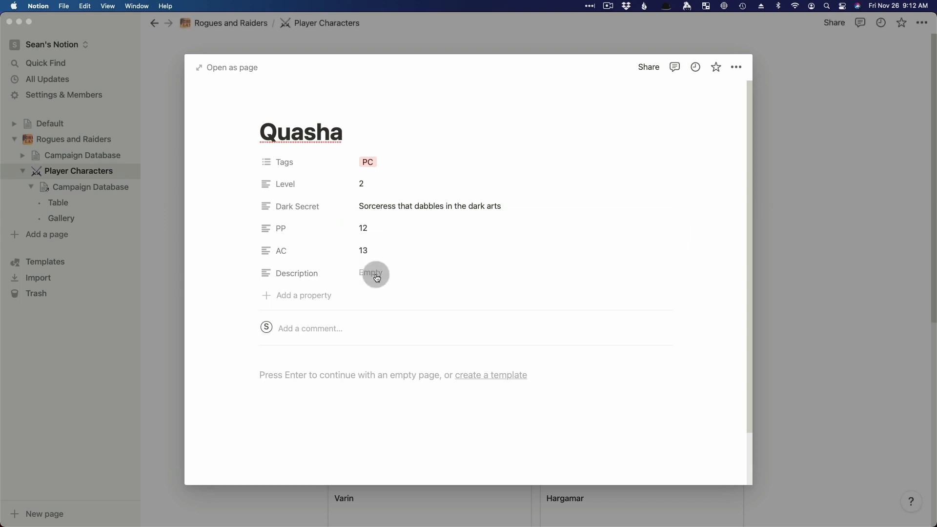
Set Quasha's Description to "Dark hair, leather armor, dark piercing brown eyes"
left_click(376, 274)
type("Dar")
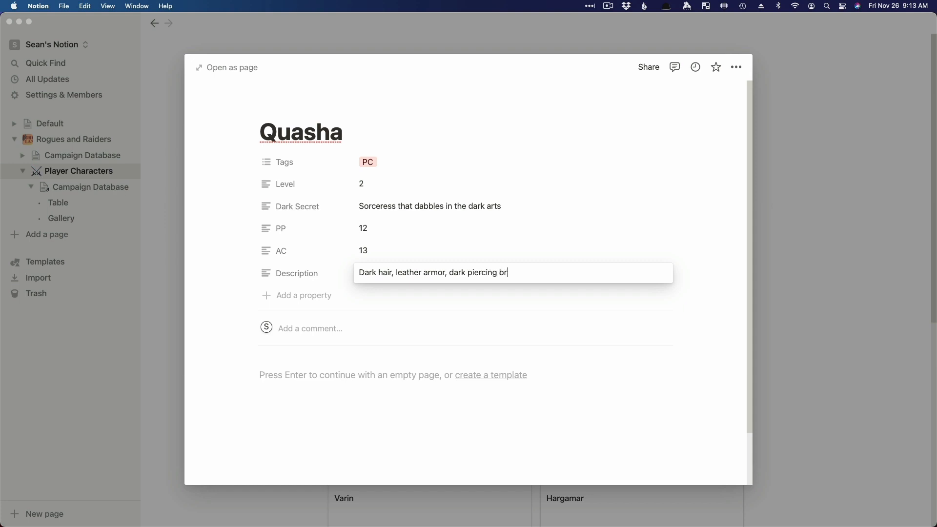
left_click(444, 416)
Insert the image Qasha.png into the body of Quasha's page, shrink it to about half its width, and close the page
left_click(342, 375)
type("/im")
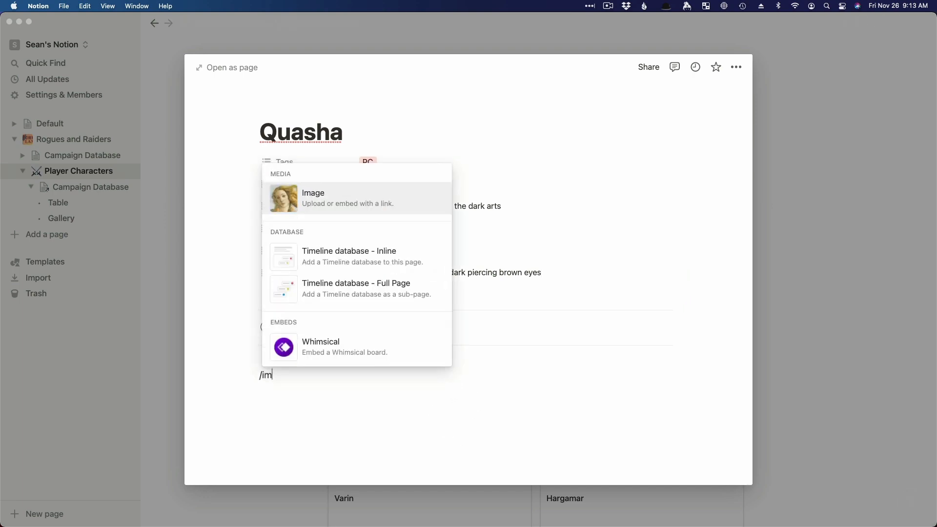
key("Return")
left_click(483, 445)
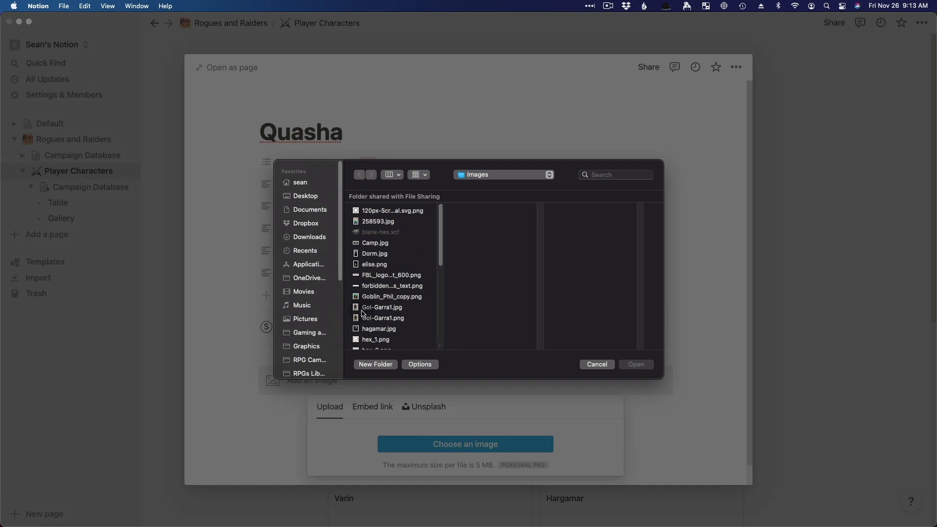
scroll(370, 326, "down", 5)
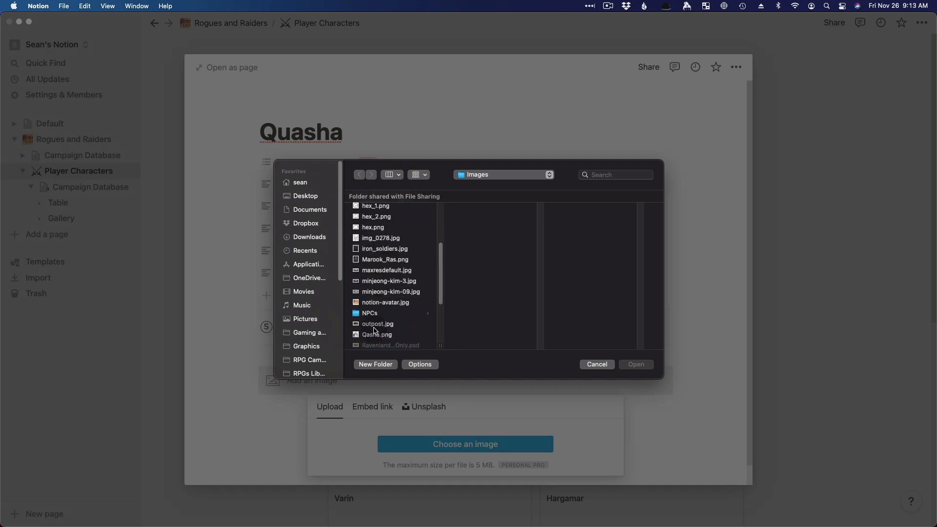
left_click(376, 332)
left_click(616, 367)
scroll(537, 342, "down", 5)
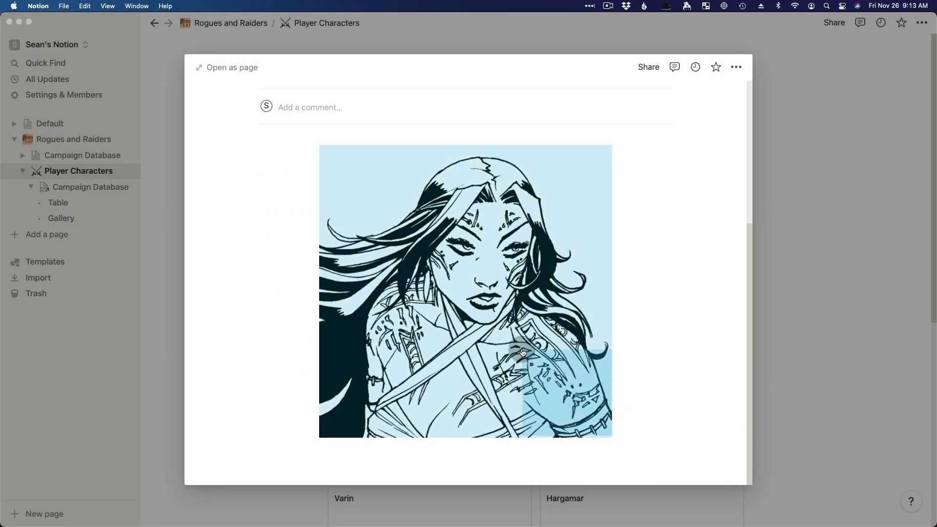
left_click_drag(610, 440, 531, 387)
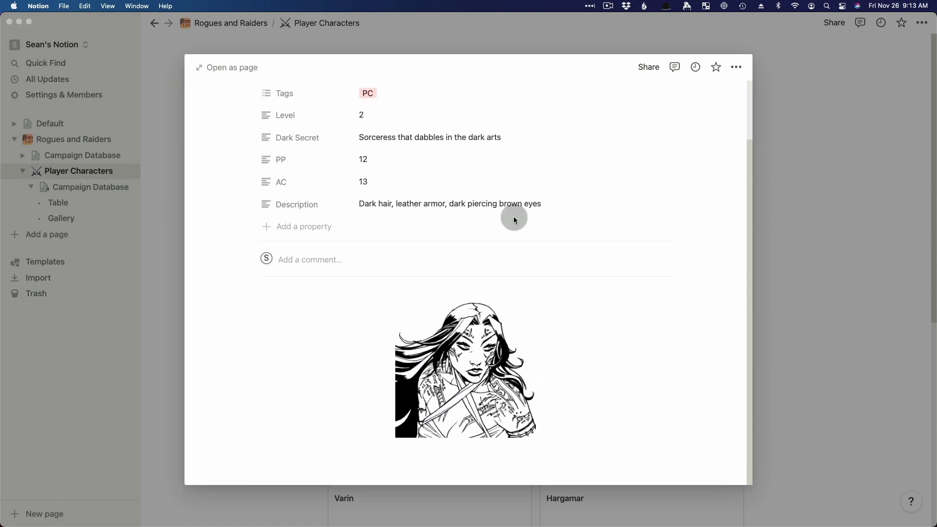
left_click(796, 379)
Reposition the preview image on Quasha's gallery card so the face is in view
left_click(701, 251)
left_click_drag(613, 292, 635, 320)
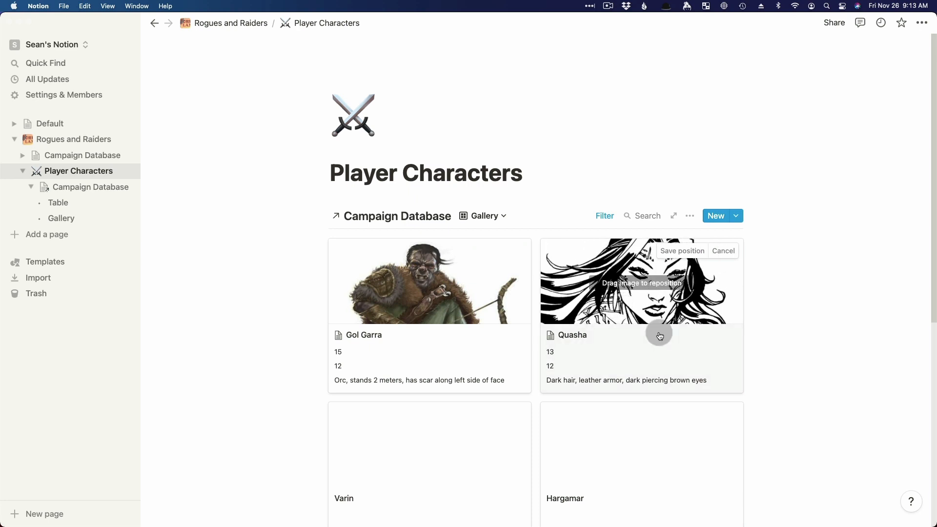
left_click(756, 374)
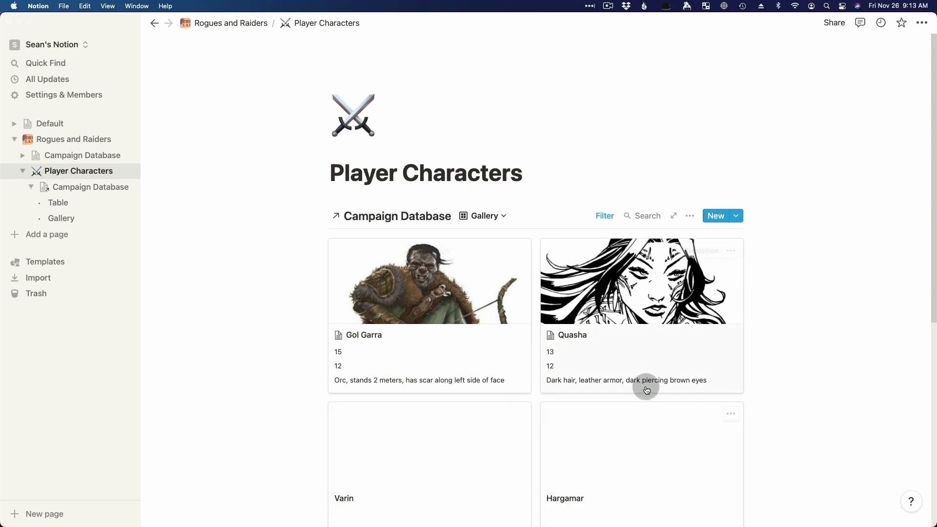
Open Quasha's page from the gallery, examine the empty space below the image, and close the page
scroll(635, 385, "down", 1)
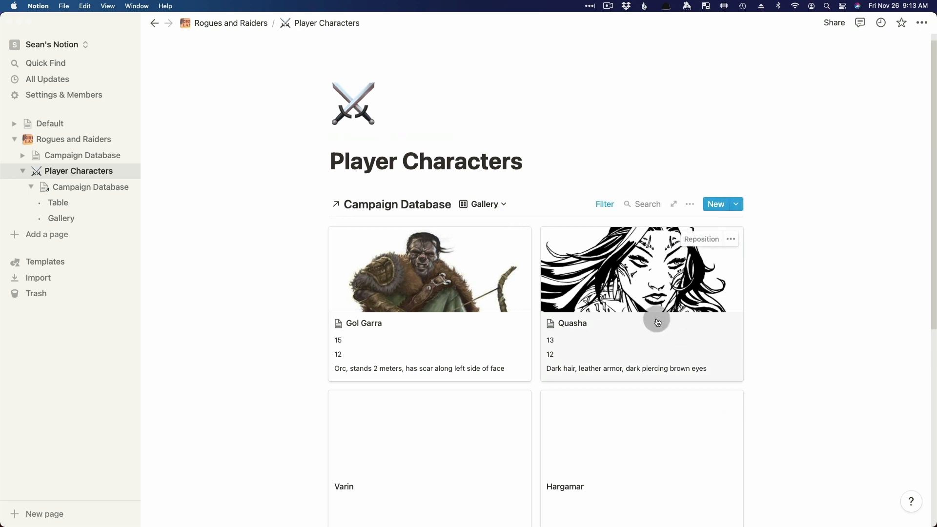
left_click(619, 274)
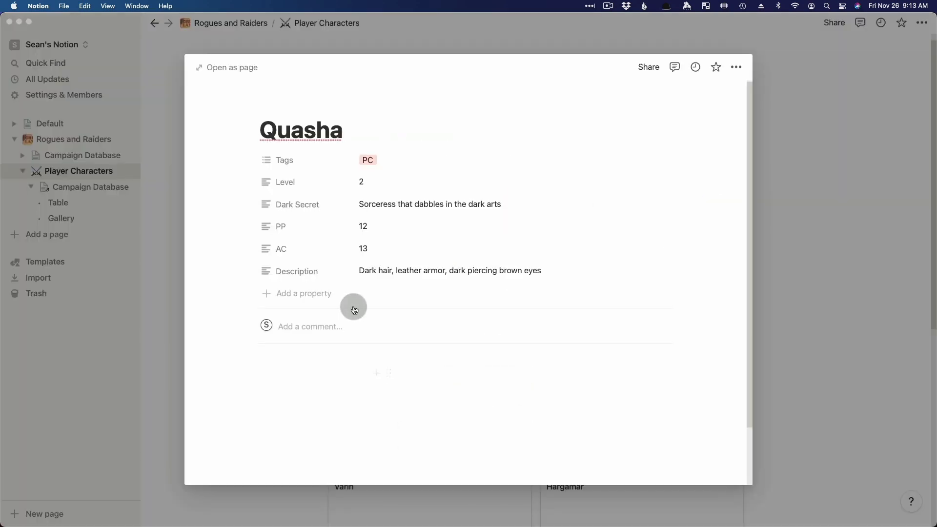
scroll(353, 307, "down", 3)
left_click(455, 466)
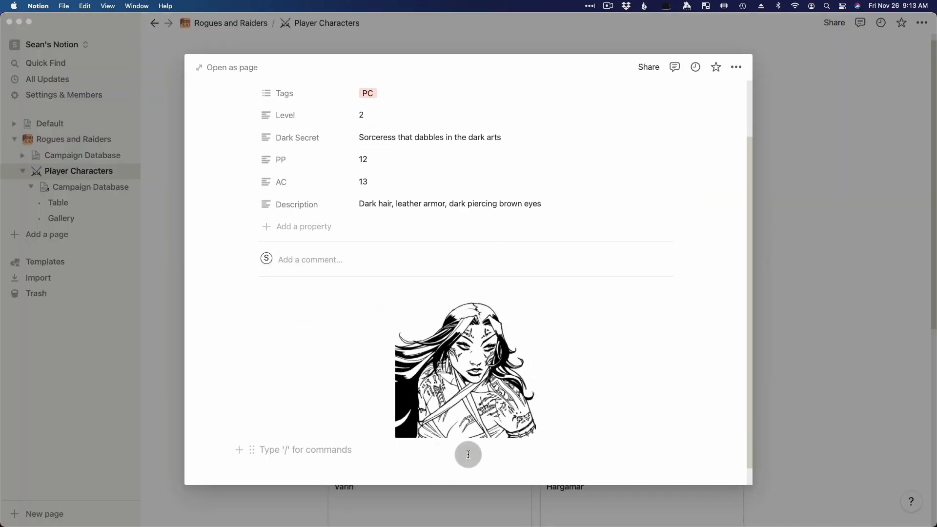
scroll(297, 399, "down", 1)
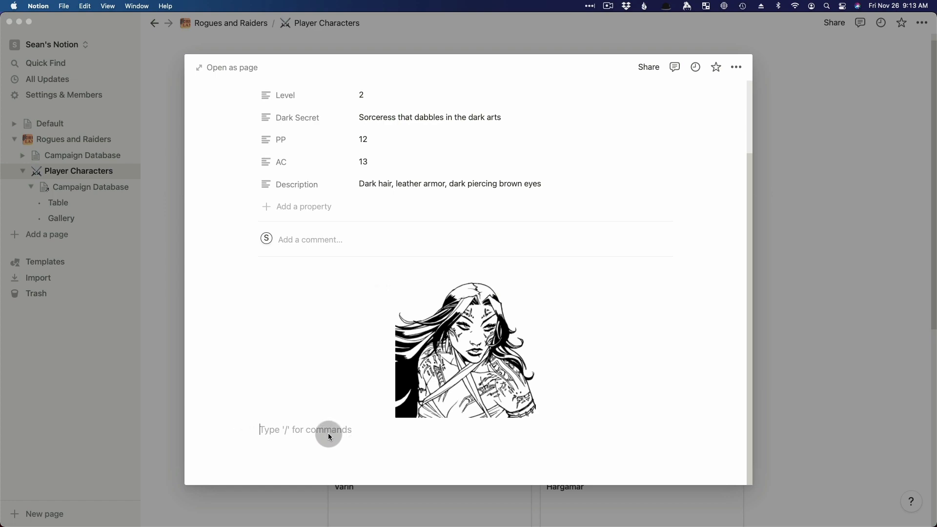
left_click(810, 220)
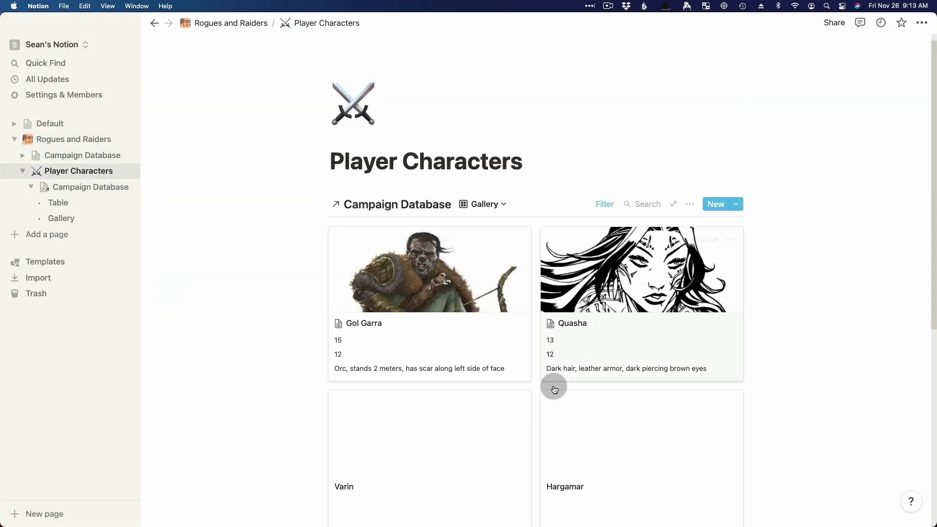
Open Gol Garra's page, examine its Background, Home life and Adventures sections, and close it
left_click(413, 355)
scroll(383, 335, "down", 10)
left_click_drag(417, 413, 218, 273)
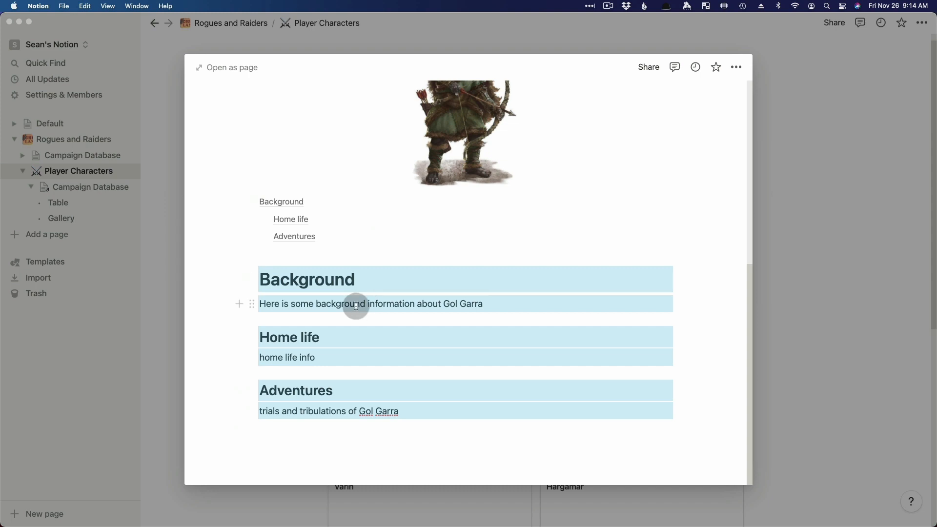
left_click(438, 340)
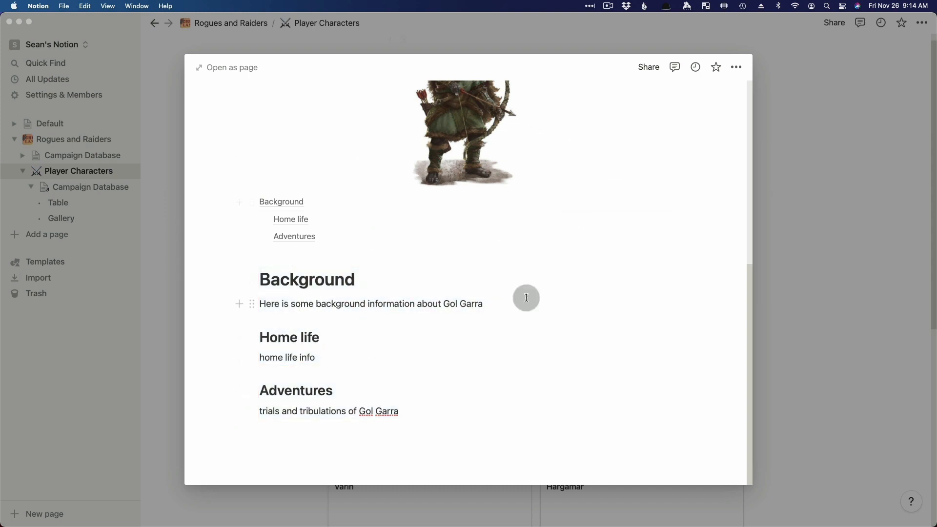
left_click(835, 355)
Reopen Quasha's page to check where body text can be added, and look over the cards in the Player Characters gallery
left_click(596, 338)
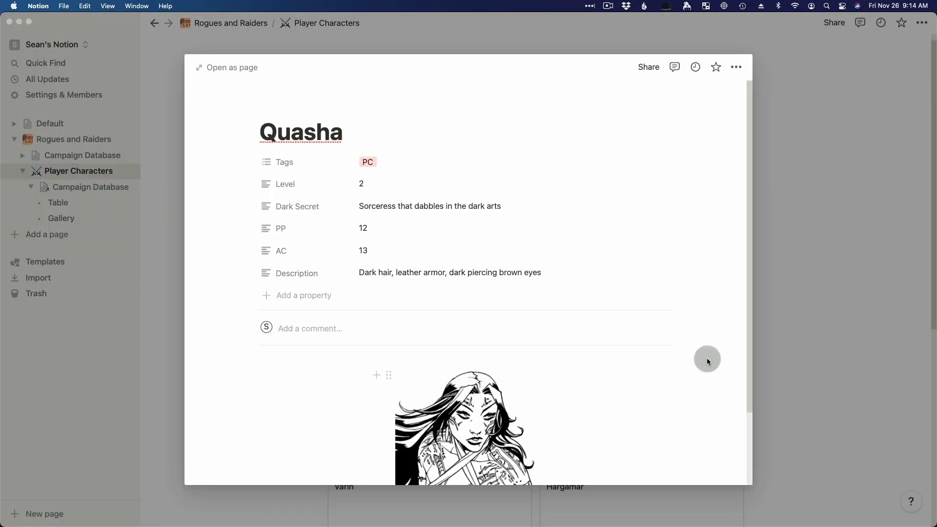
scroll(352, 435, "down", 3)
left_click(373, 425)
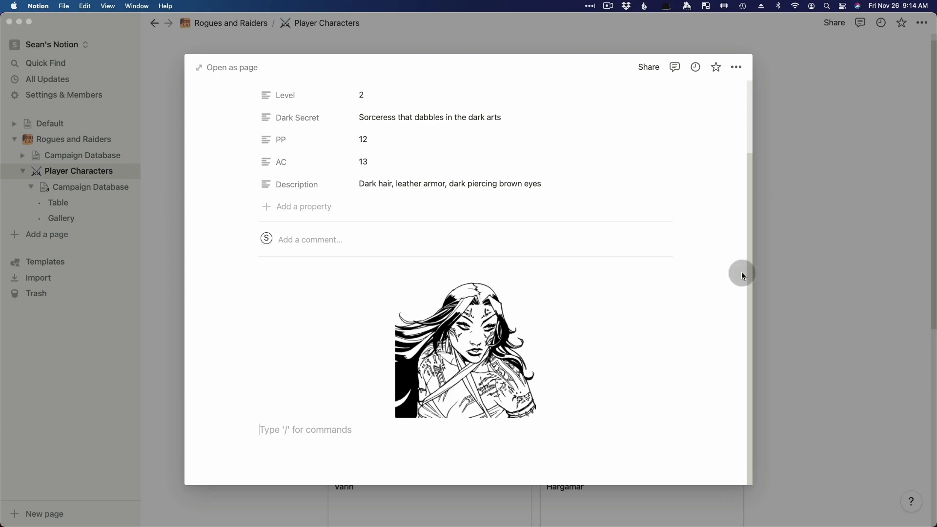
left_click(818, 255)
scroll(502, 394, "down", 5)
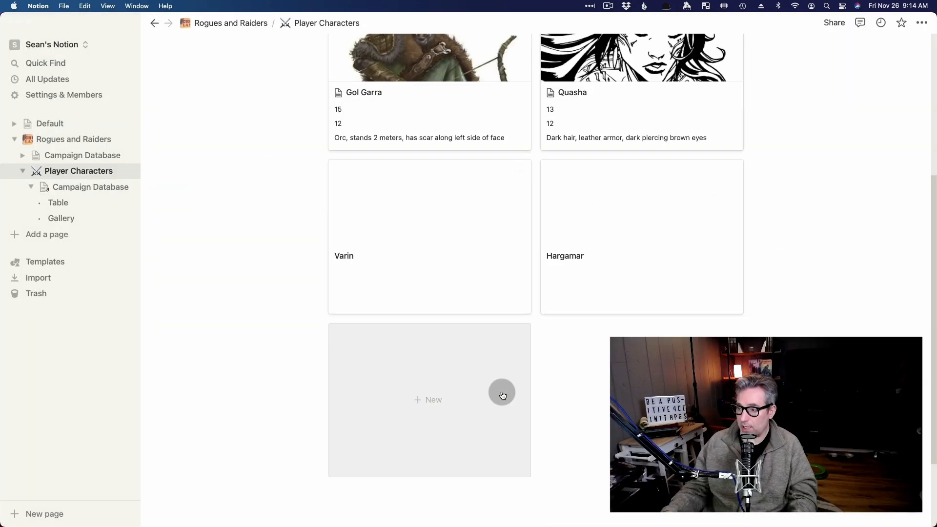
scroll(502, 393, "up", 3)
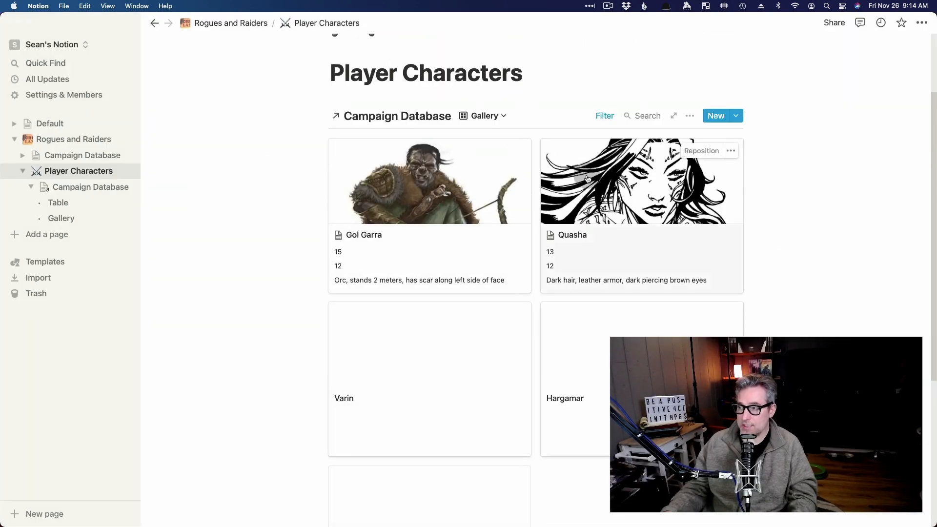
left_click(642, 209)
left_click(836, 130)
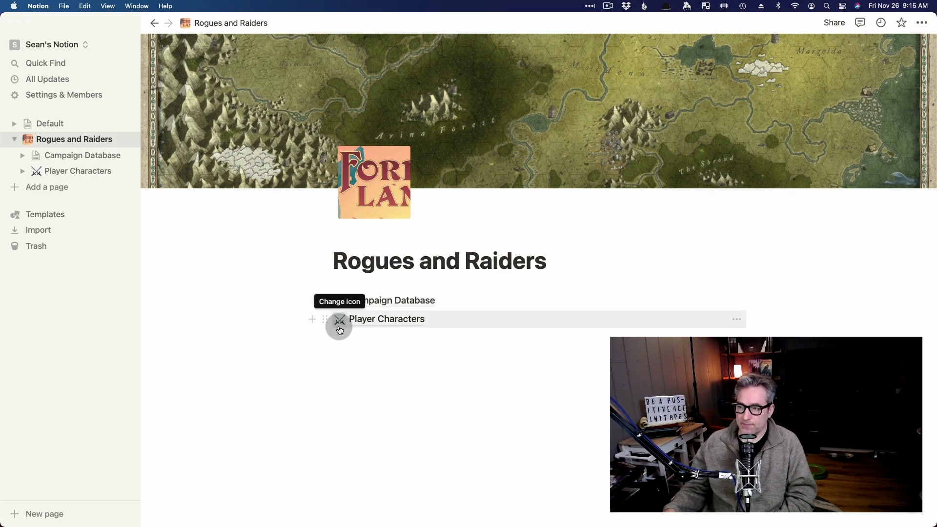
Move Player Characters above Campaign Database on the Rogues and Raiders page, review the Player Characters page, and return to Rogues and Raiders
left_click_drag(325, 324, 324, 293)
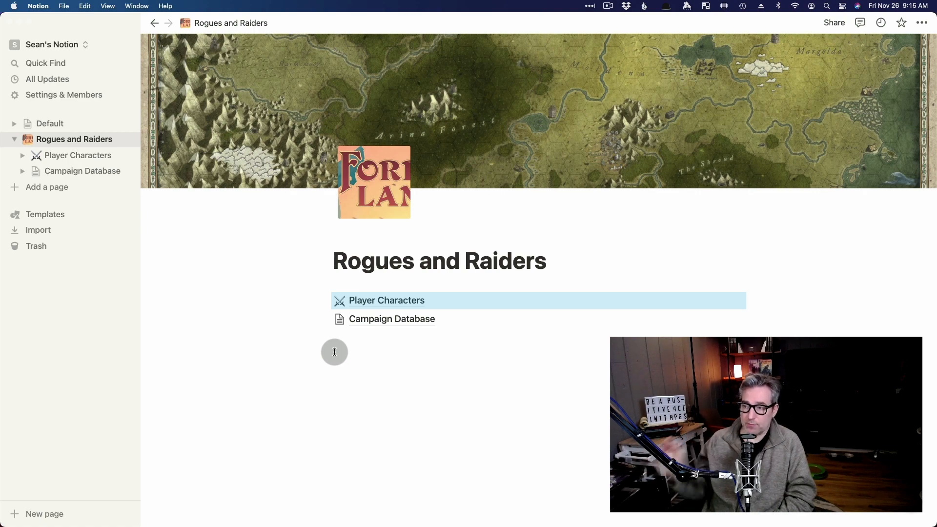
left_click(404, 301)
scroll(257, 384, "down", 10)
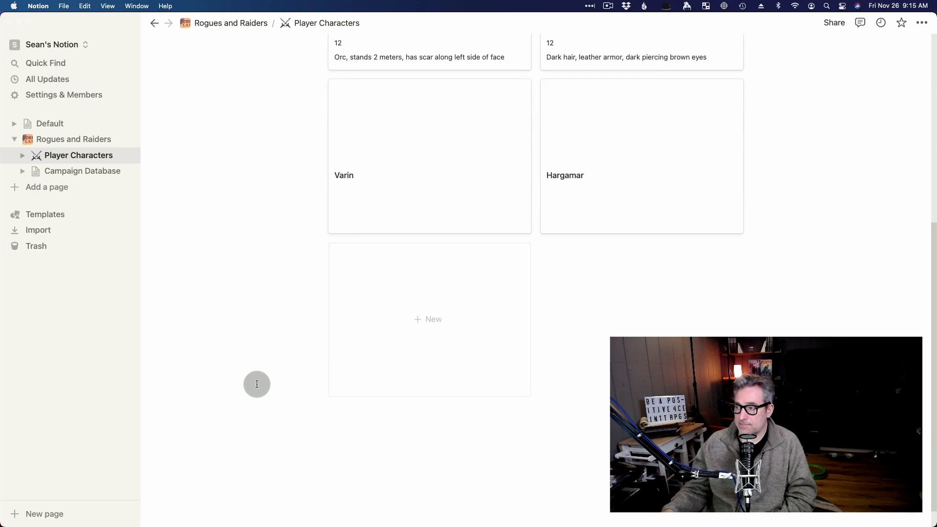
scroll(257, 384, "up", 5)
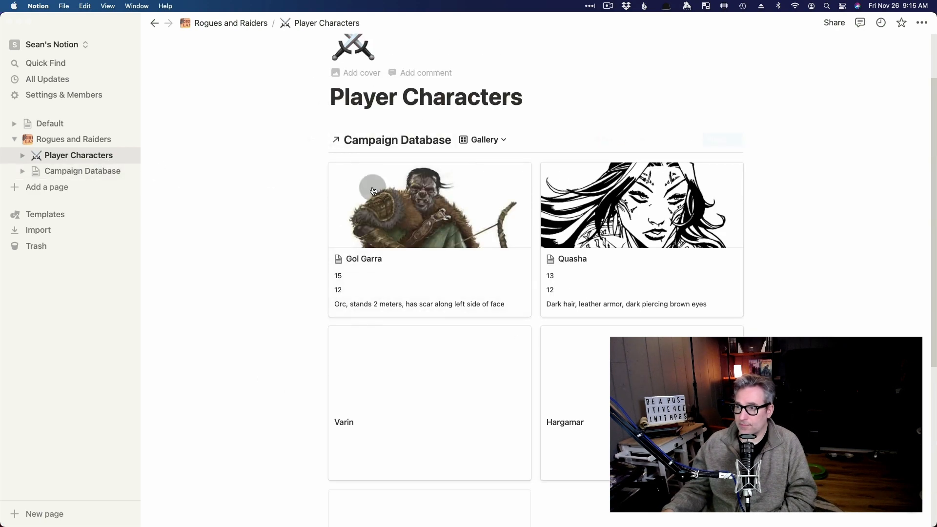
scroll(372, 188, "up", 2)
left_click(253, 26)
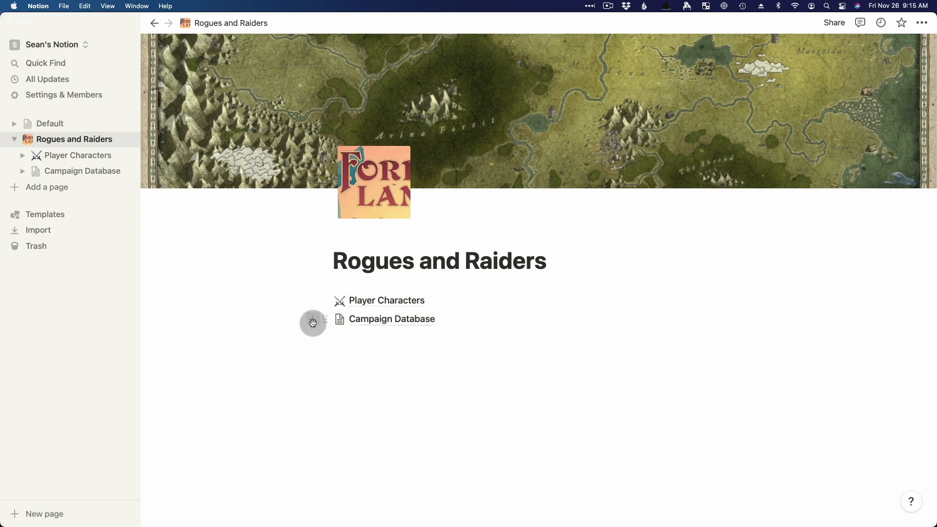
Add a sub-page titled "NPCs" below Campaign Database on the Rogues and Raiders page
left_click(311, 320)
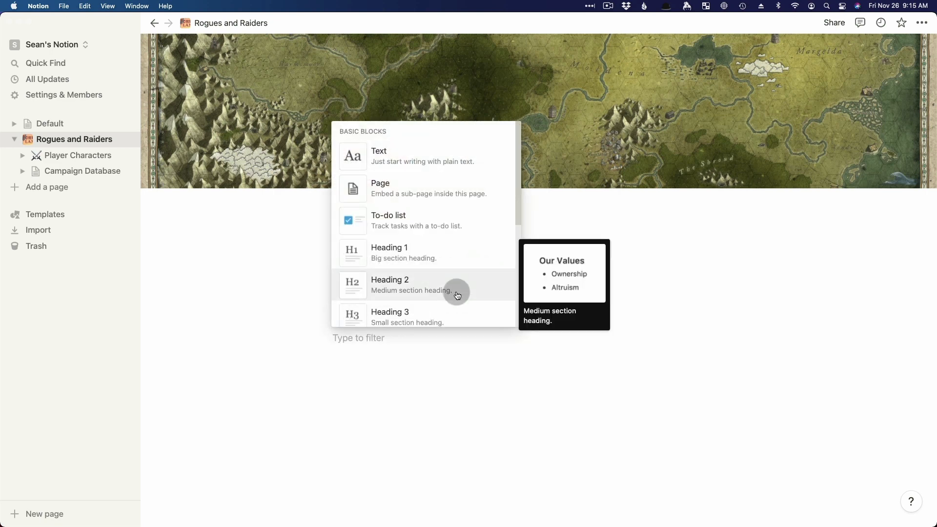
type("page")
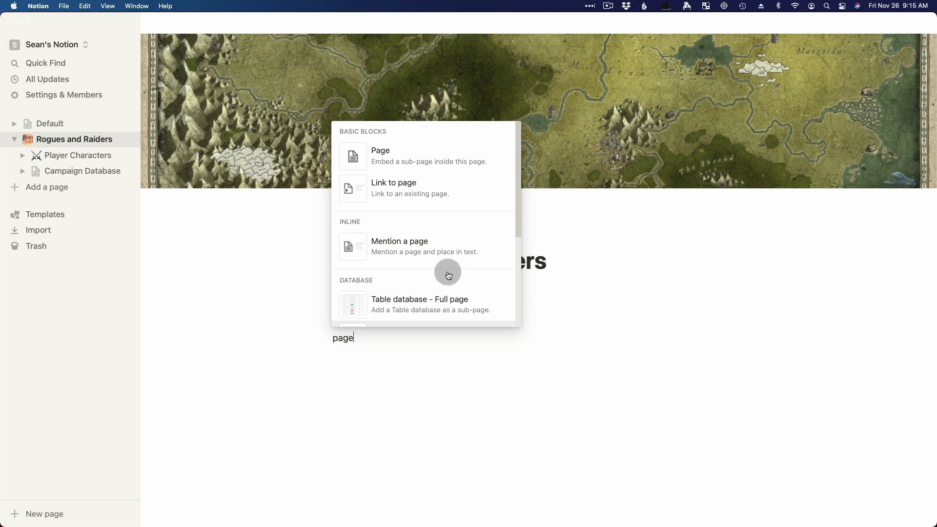
left_click(408, 150)
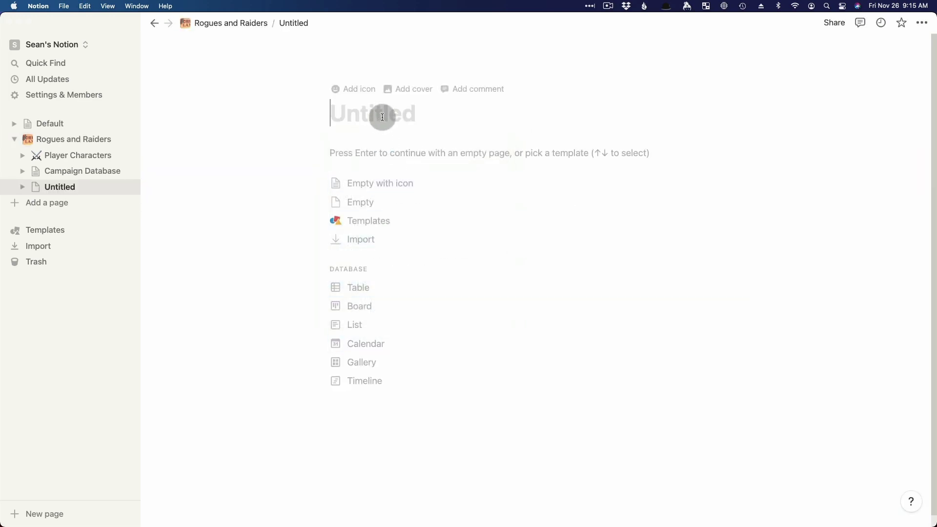
type("NPCs")
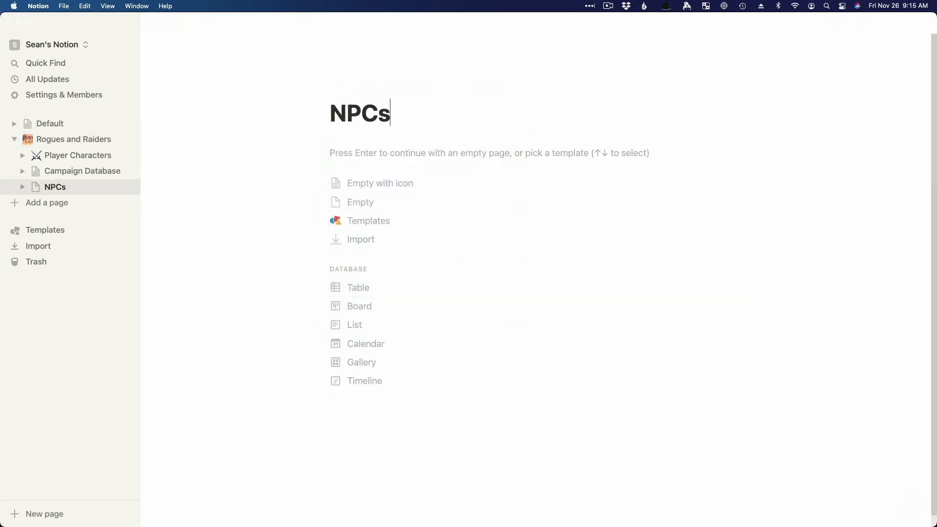
Give the NPCs page the emoji icon showing two blue silhouettes
left_click(340, 91)
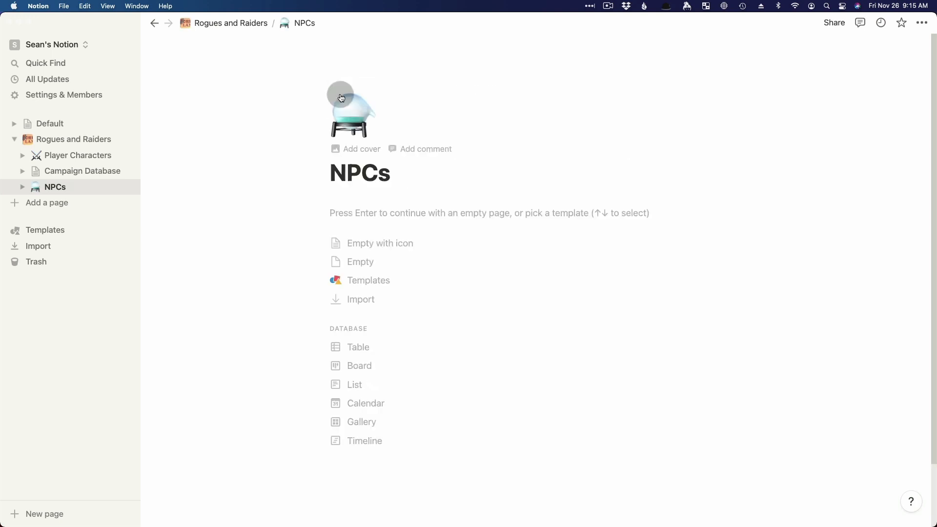
left_click(347, 100)
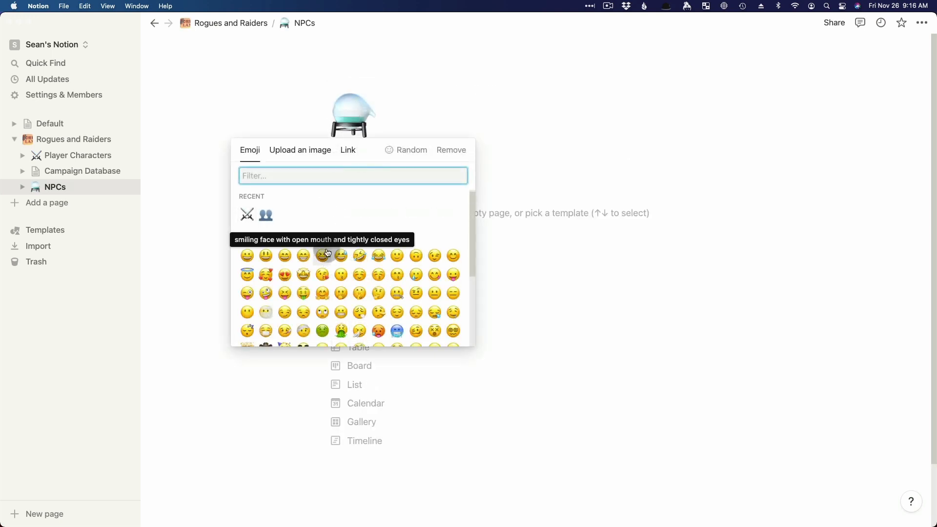
left_click(275, 219)
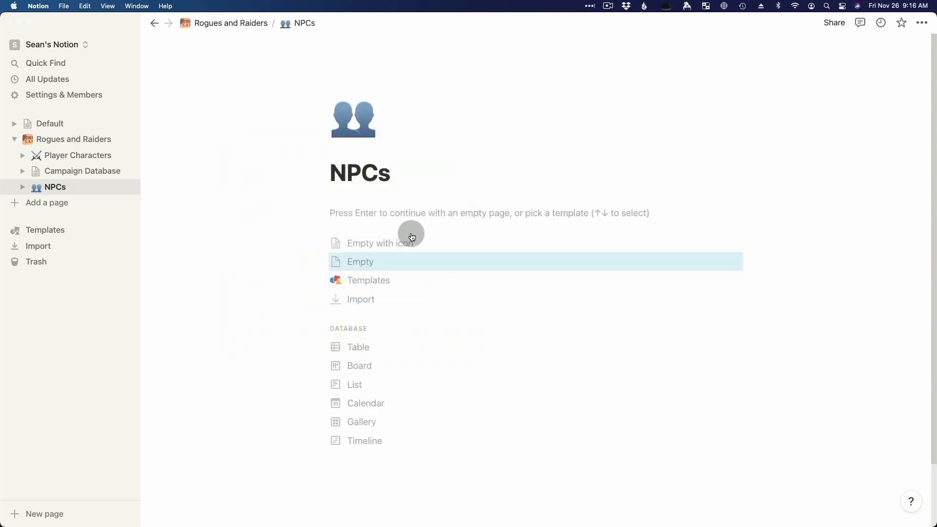
Insert a linked database in the body of the NPCs page that draws on Campaign Database
left_click(554, 266)
type("/")
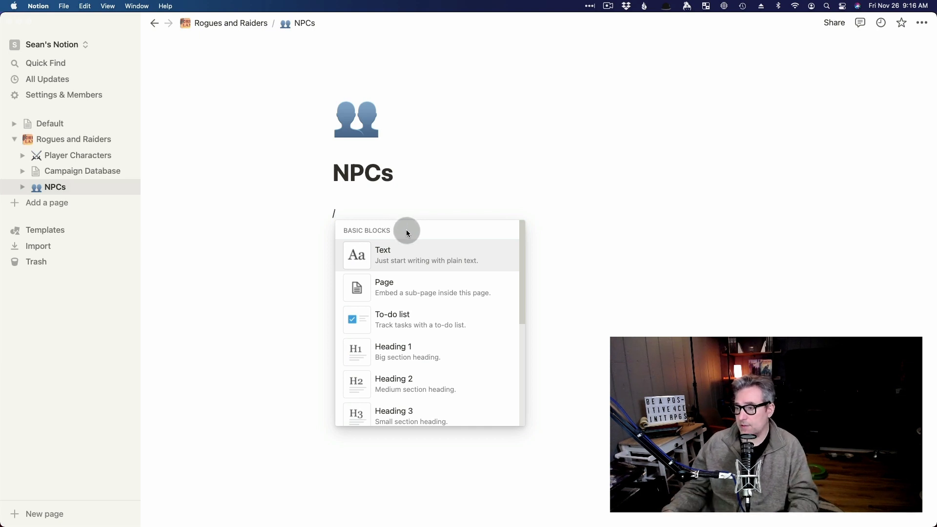
type("data")
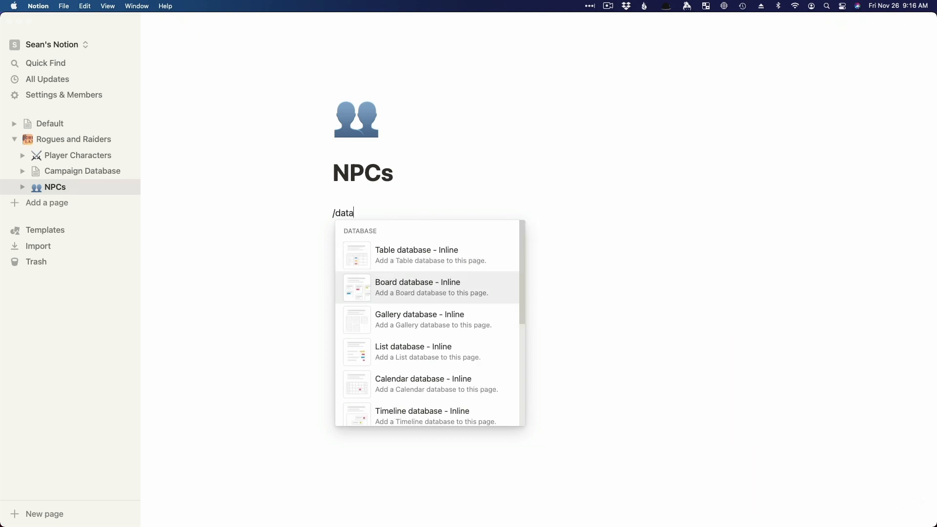
scroll(495, 359, "down", 5)
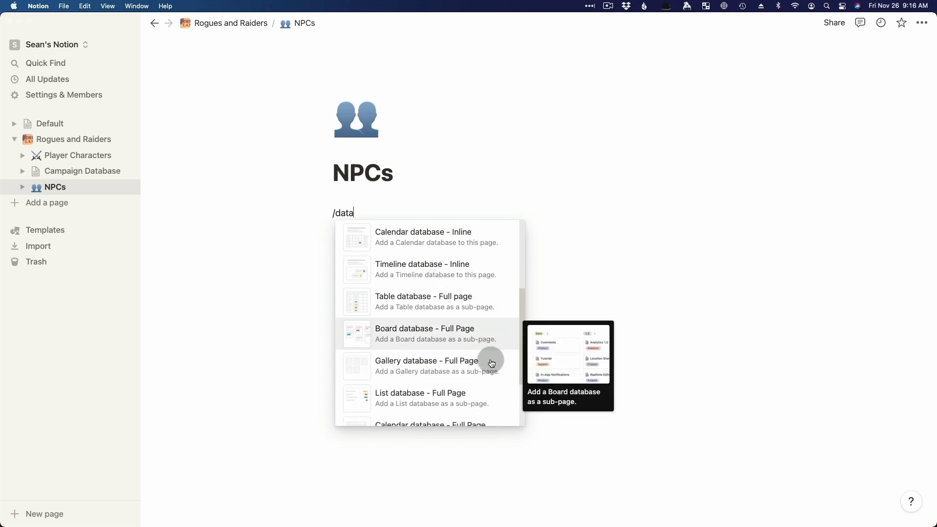
scroll(492, 364, "down", 2)
left_click(425, 410)
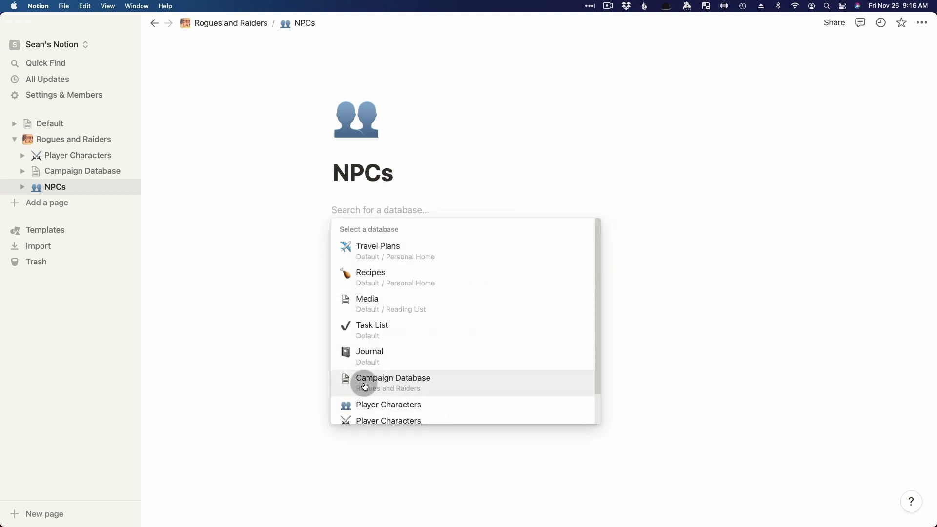
left_click(429, 388)
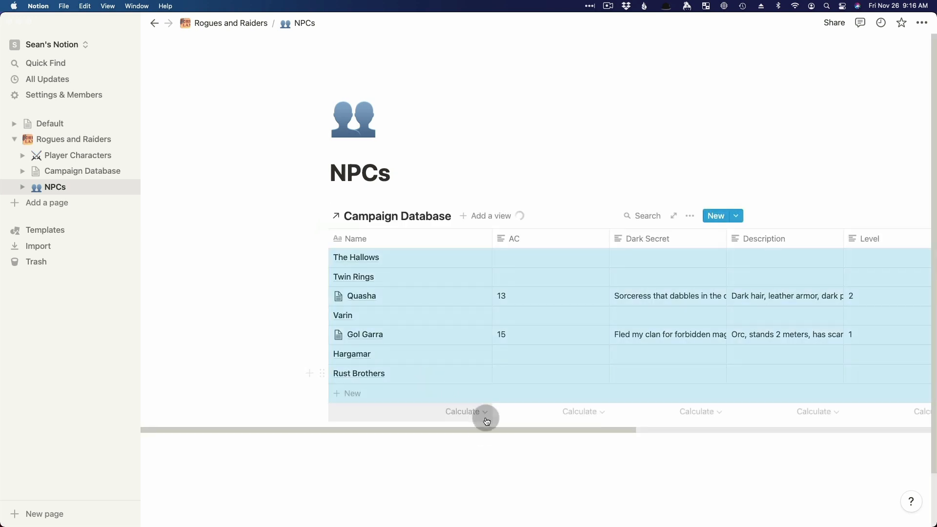
Look over the linked table's columns, from Name and AC through Tags, to judge which ones suit NPCs
left_click_drag(481, 429, 572, 425)
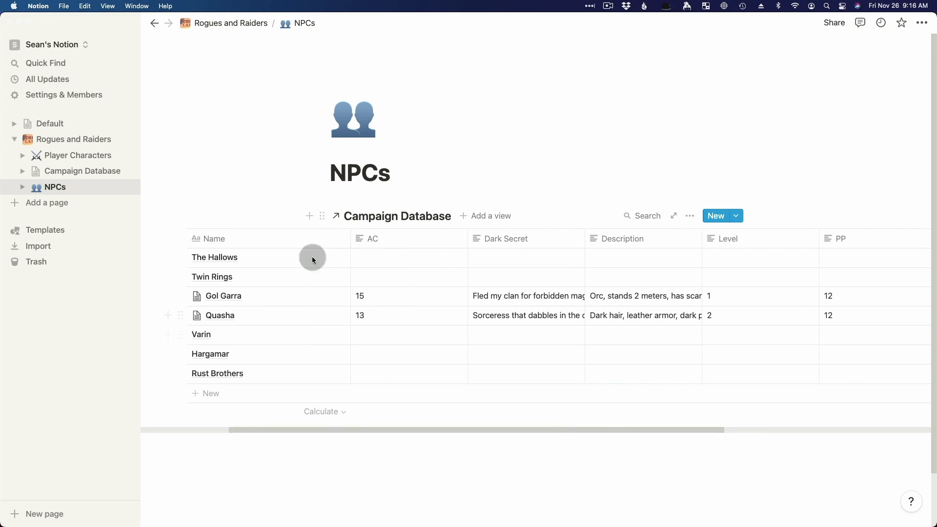
left_click_drag(437, 430, 450, 431)
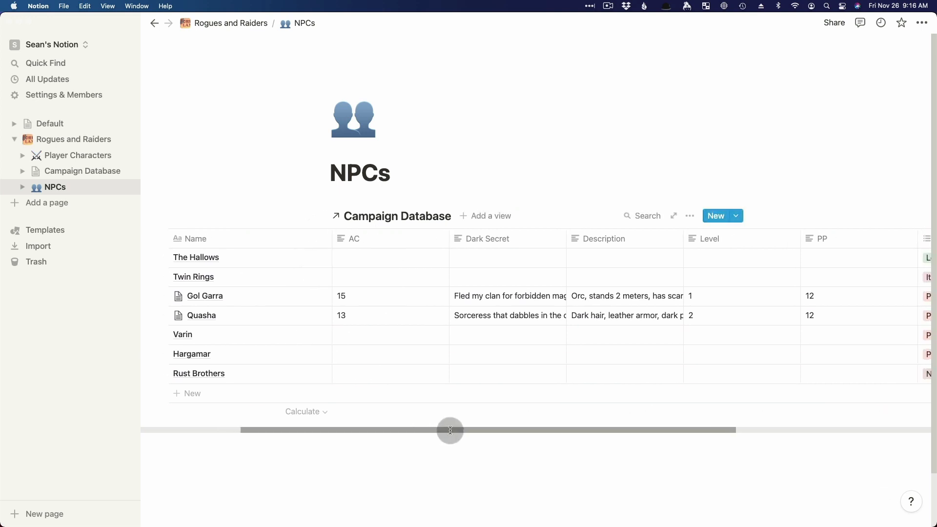
left_click(377, 238)
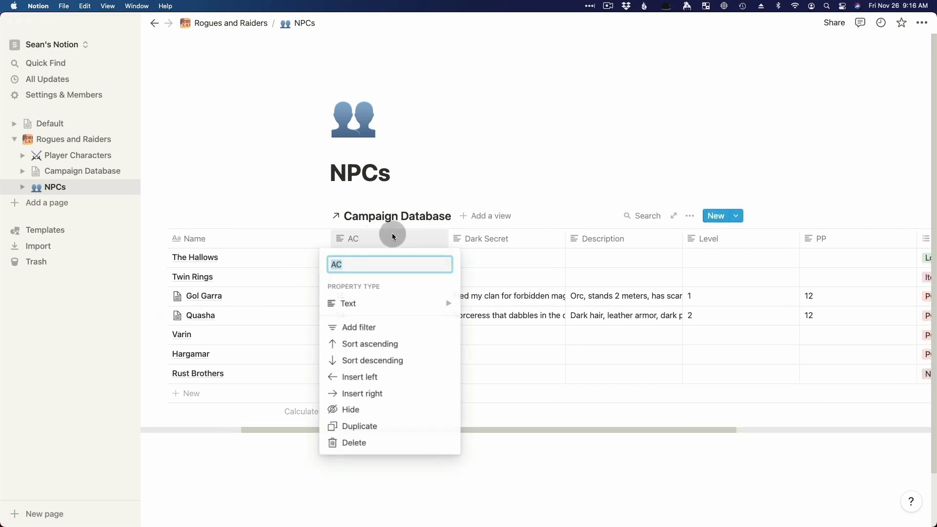
left_click(524, 242)
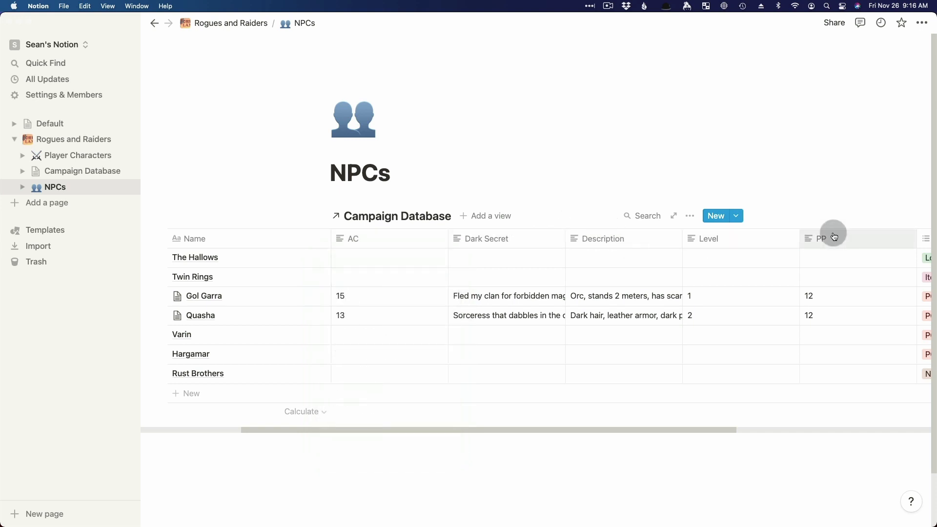
left_click_drag(644, 429, 679, 418)
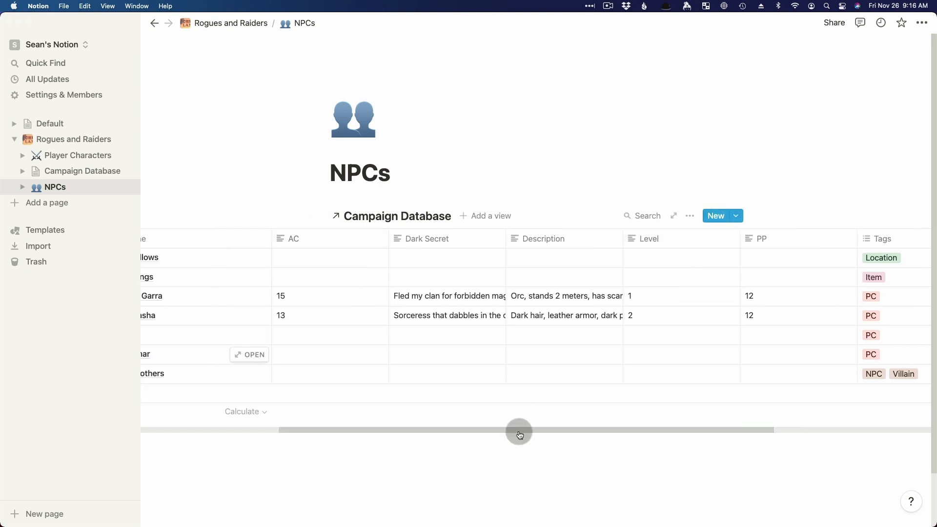
left_click_drag(539, 431, 448, 427)
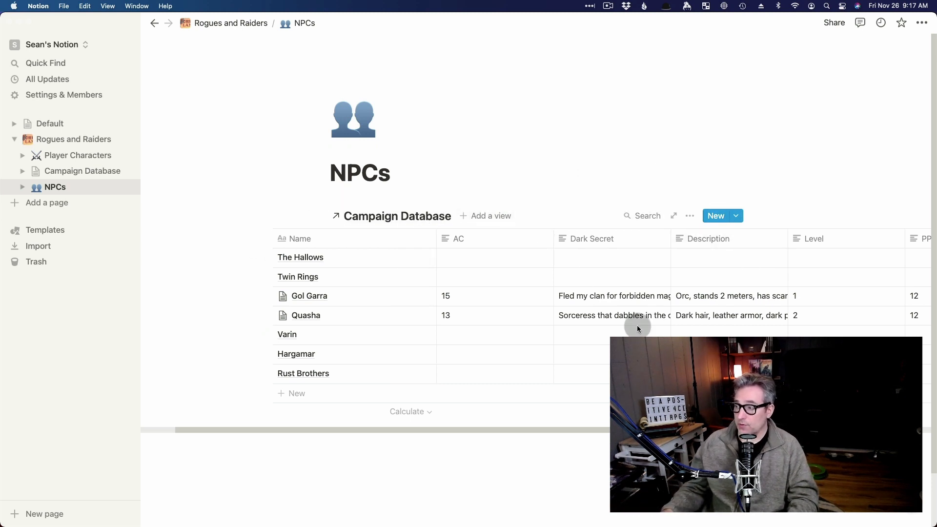
scroll(470, 382, "down", 1)
left_click_drag(474, 429, 716, 430)
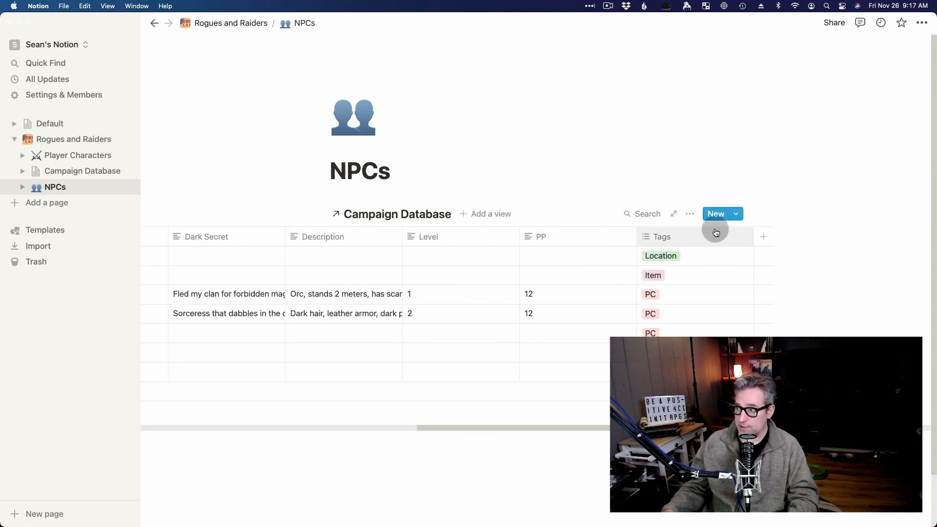
Filter the linked Campaign Database table to entries where Tags contains NPC
left_click(690, 216)
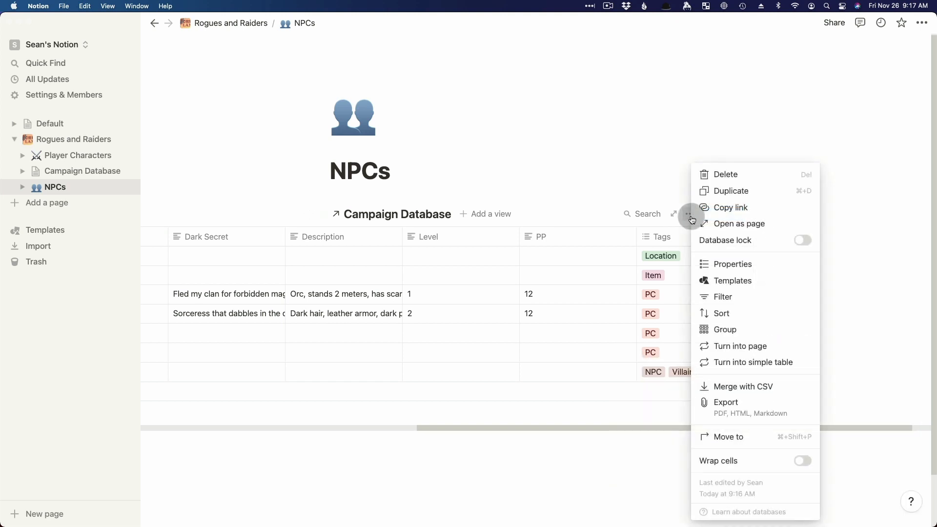
left_click(717, 295)
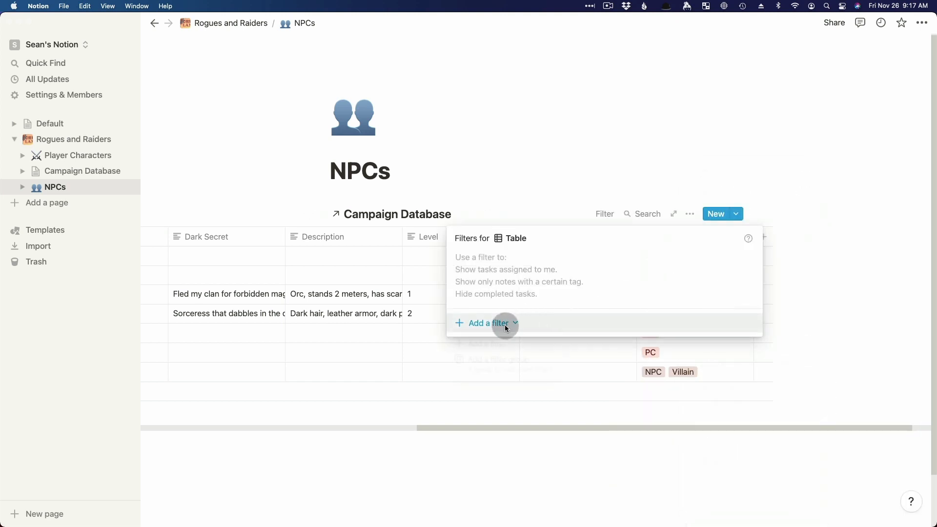
left_click(495, 346)
left_click(608, 262)
left_click(548, 260)
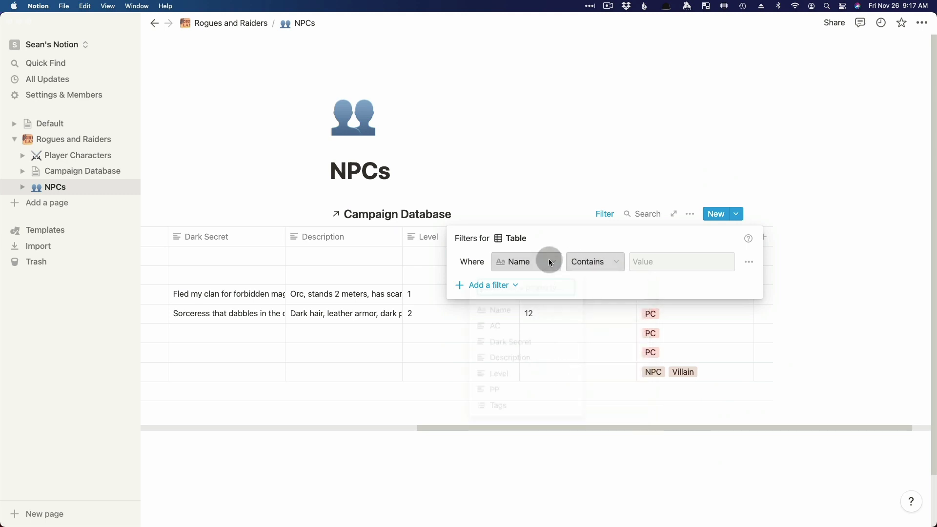
left_click(498, 410)
left_click(661, 259)
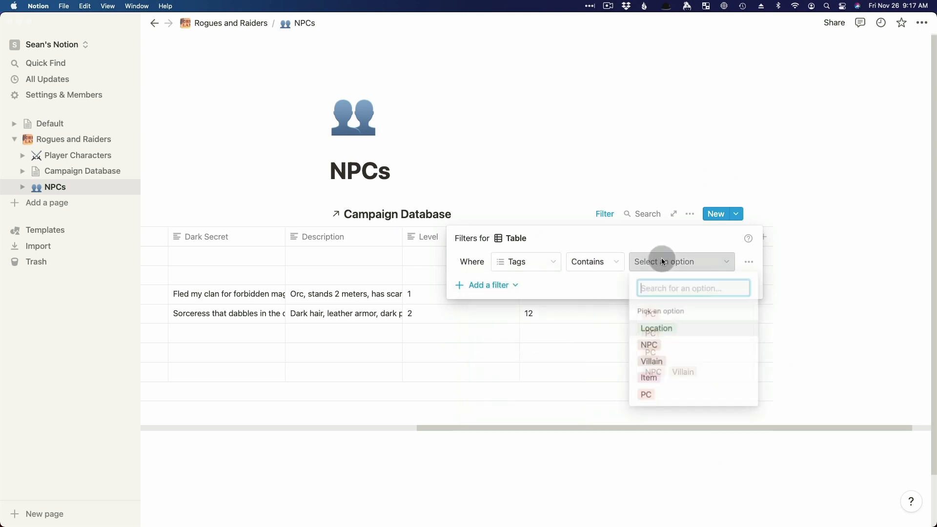
left_click(669, 344)
left_click(616, 347)
Hide the Dark Secret and Level columns in the NPCs table and move PP between AC and Description
left_click_drag(599, 314, 434, 315)
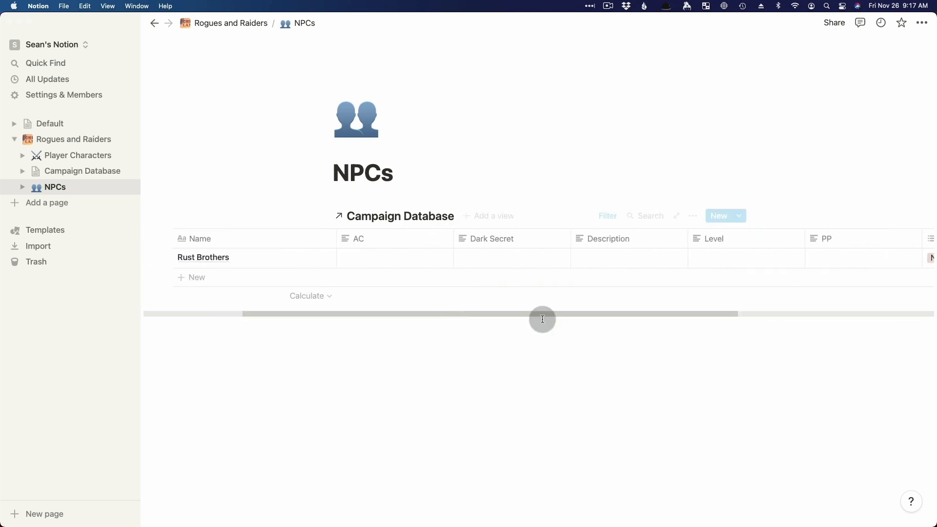
left_click(519, 243)
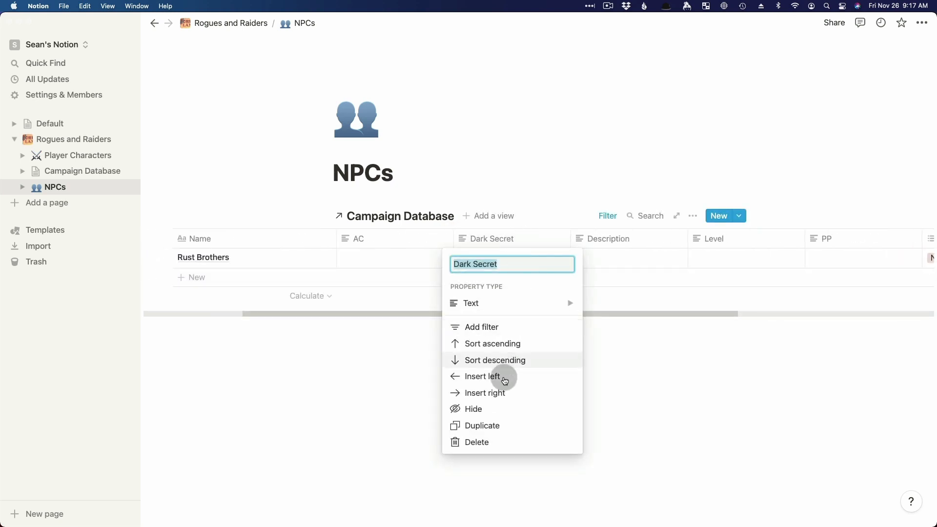
left_click(488, 413)
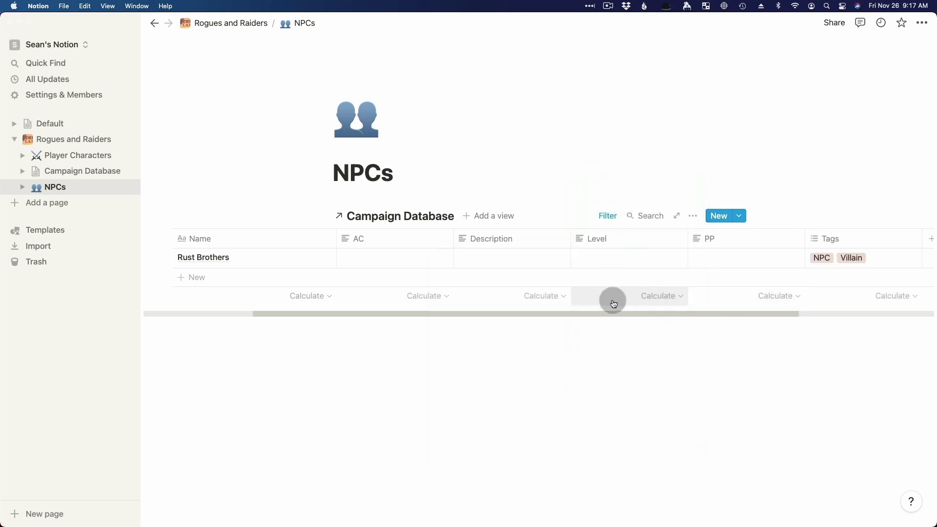
left_click(622, 241)
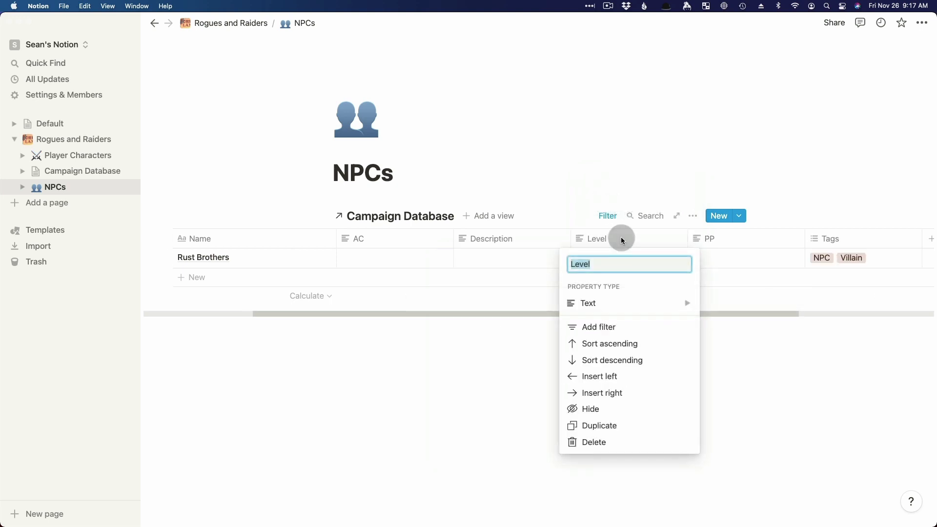
left_click(604, 407)
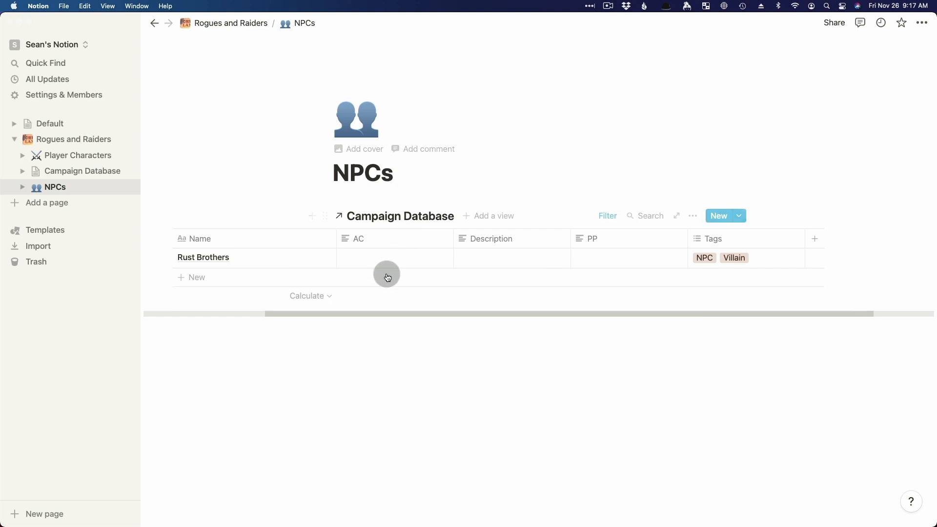
left_click_drag(643, 238, 521, 241)
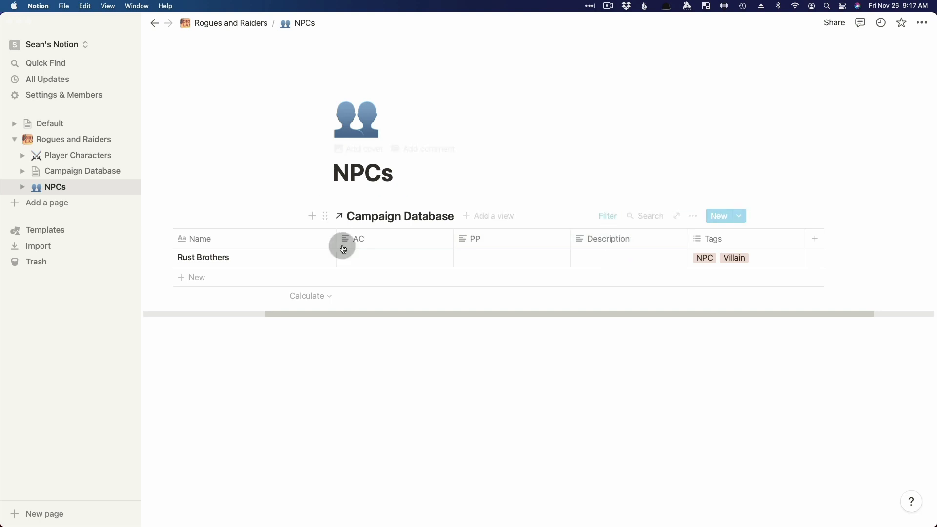
scroll(446, 302, "left", 5)
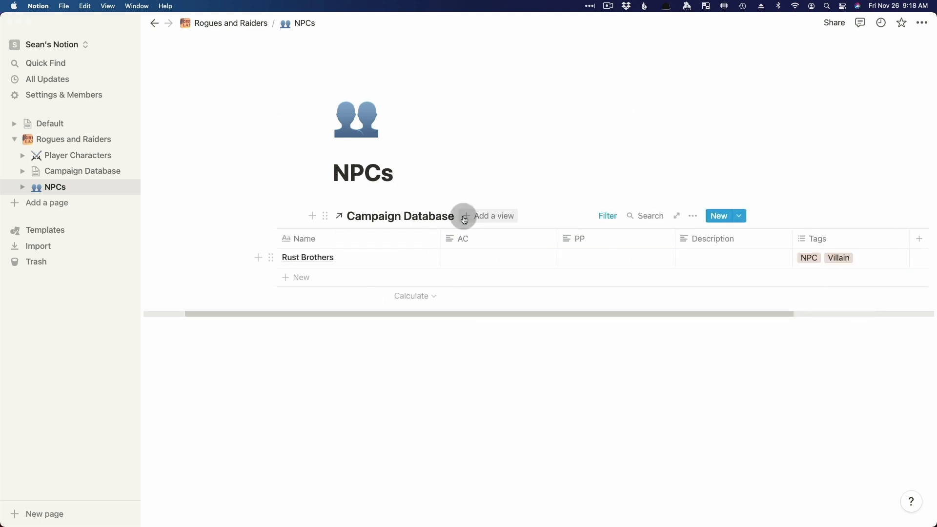
Add a Gallery view to the linked Campaign Database on the NPCs page
left_click(481, 215)
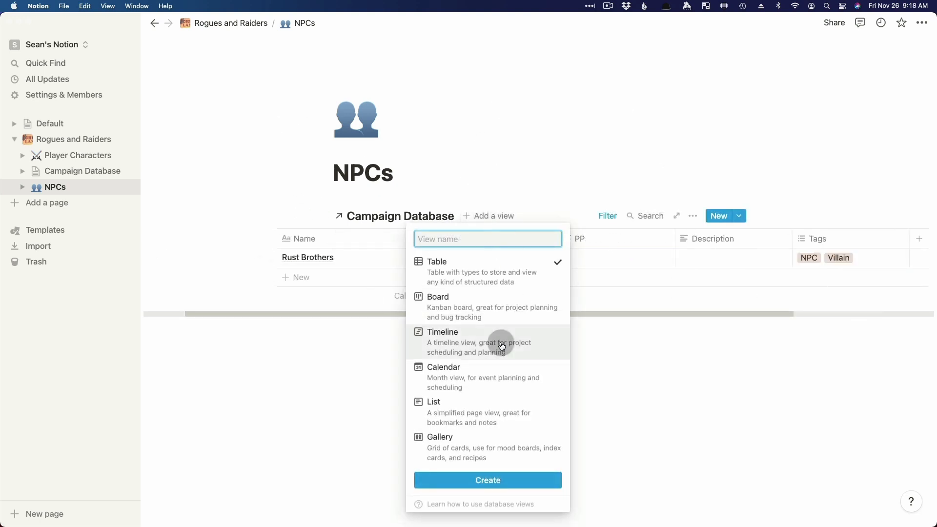
left_click(461, 441)
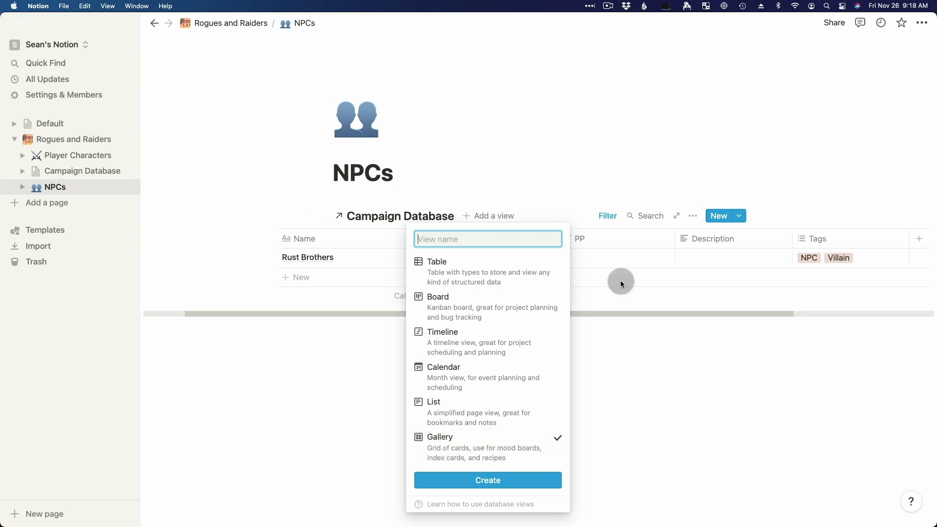
left_click(484, 480)
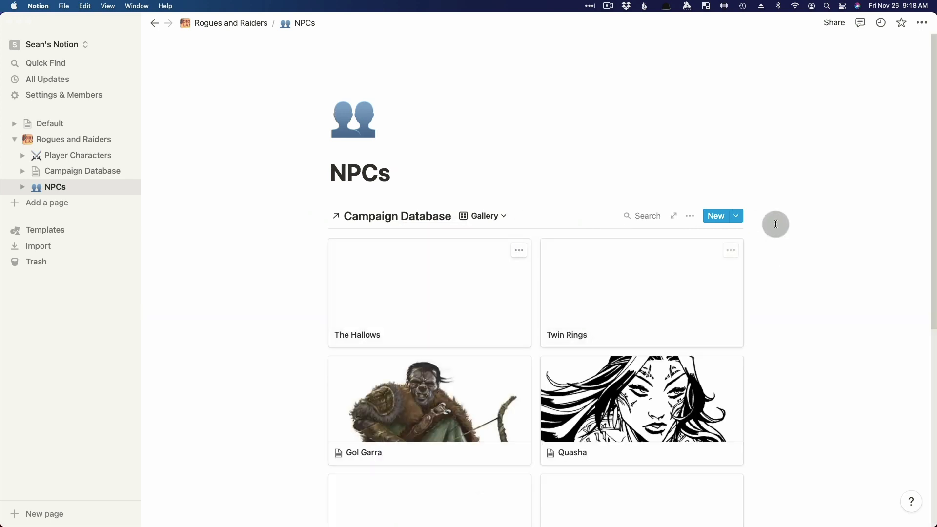
Filter the Gallery view to entries where Tags contains NPC
left_click(693, 218)
left_click(742, 337)
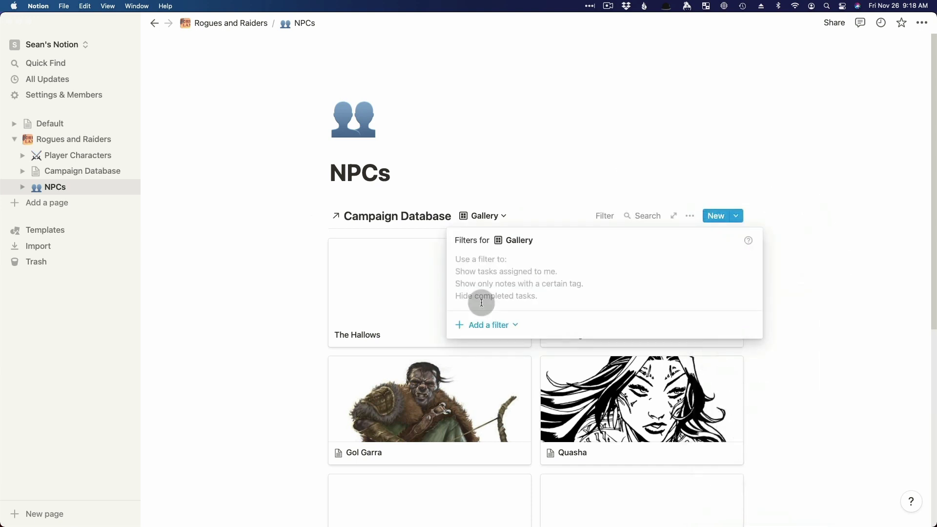
left_click(516, 325)
left_click(525, 264)
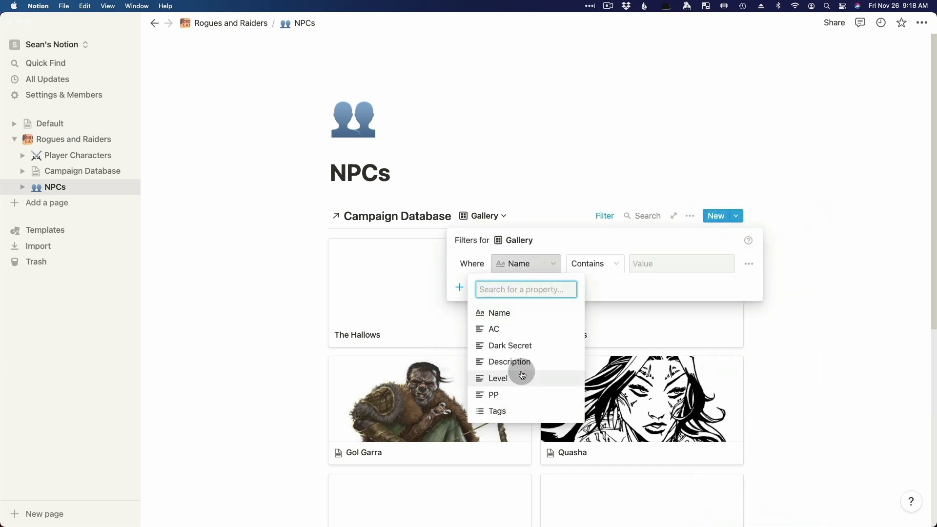
left_click(512, 410)
left_click(673, 263)
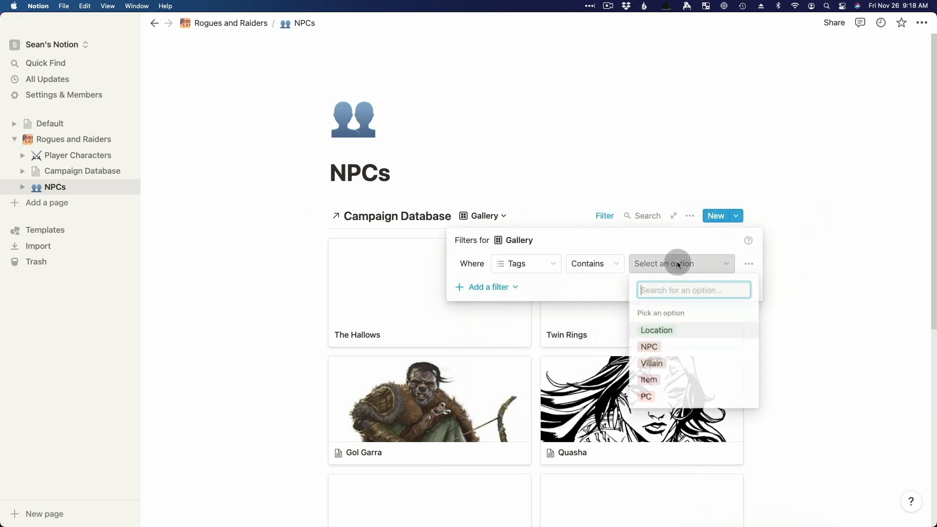
left_click(673, 345)
left_click(801, 261)
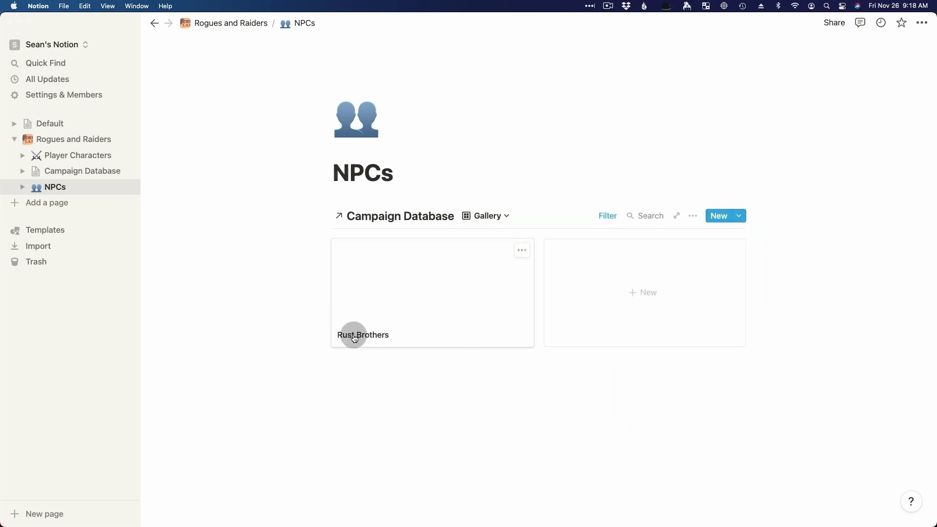
left_click(441, 281)
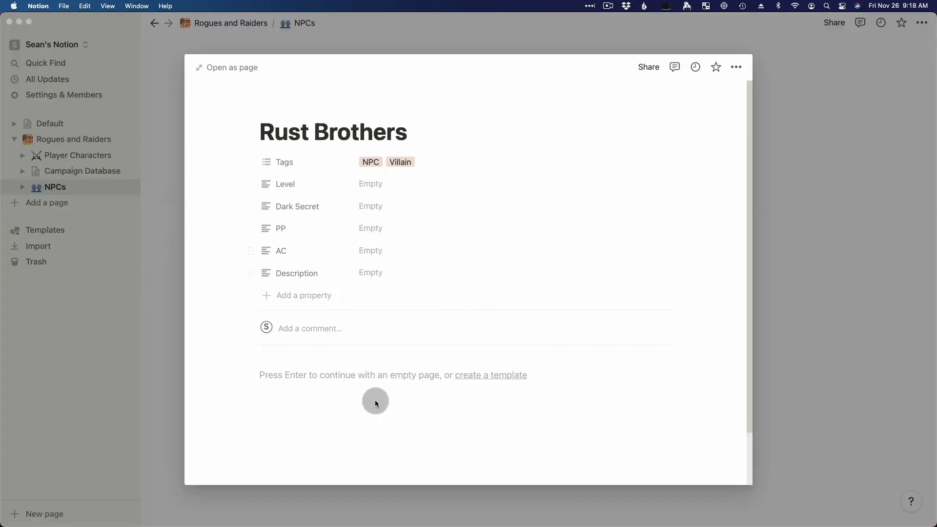
left_click(319, 183)
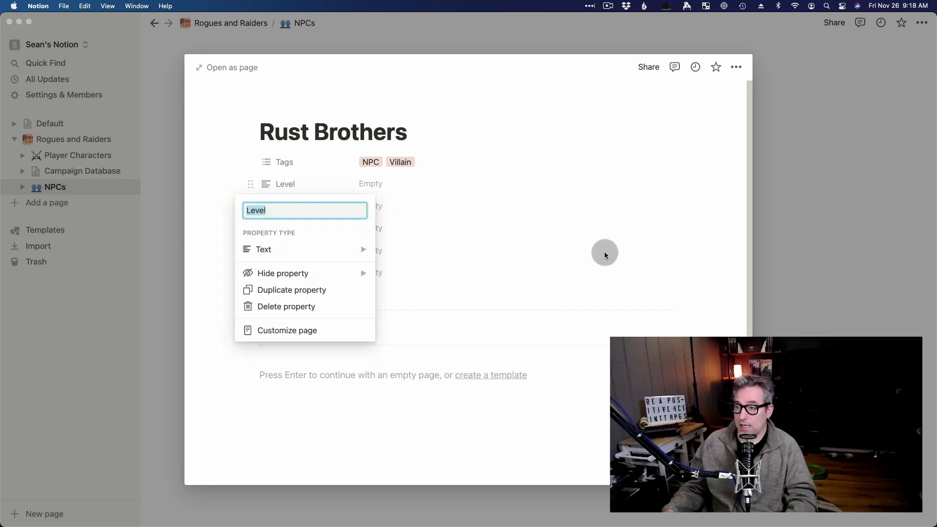
left_click(604, 251)
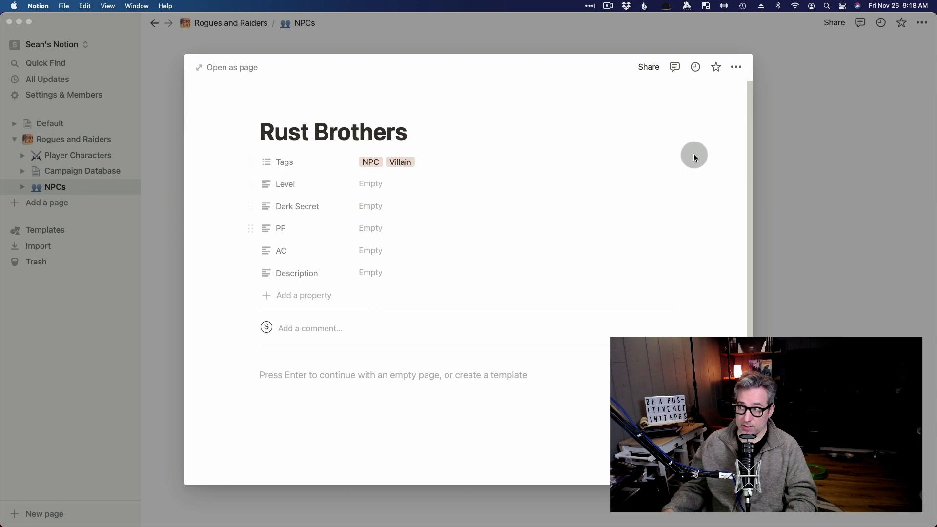
left_click(837, 151)
Open the Rust Brothers card and set its Level property to Always hide
left_click(427, 282)
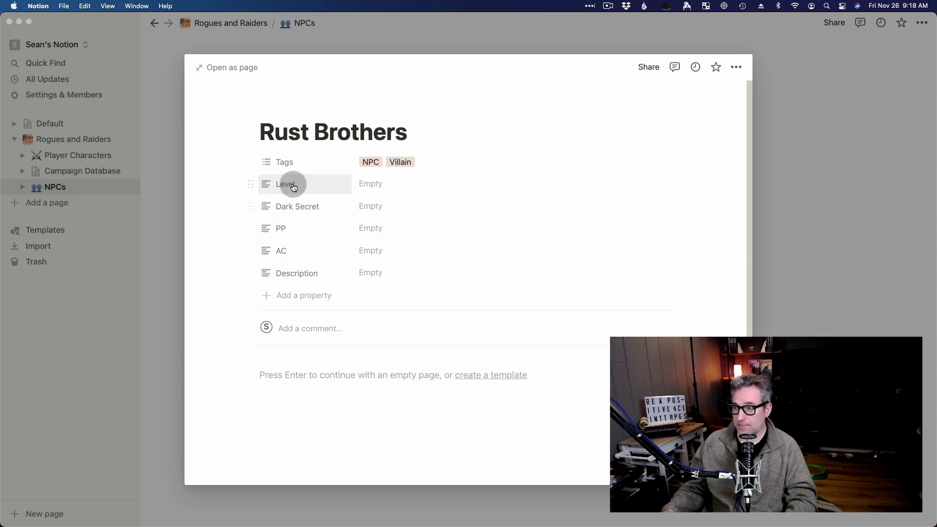
left_click(310, 188)
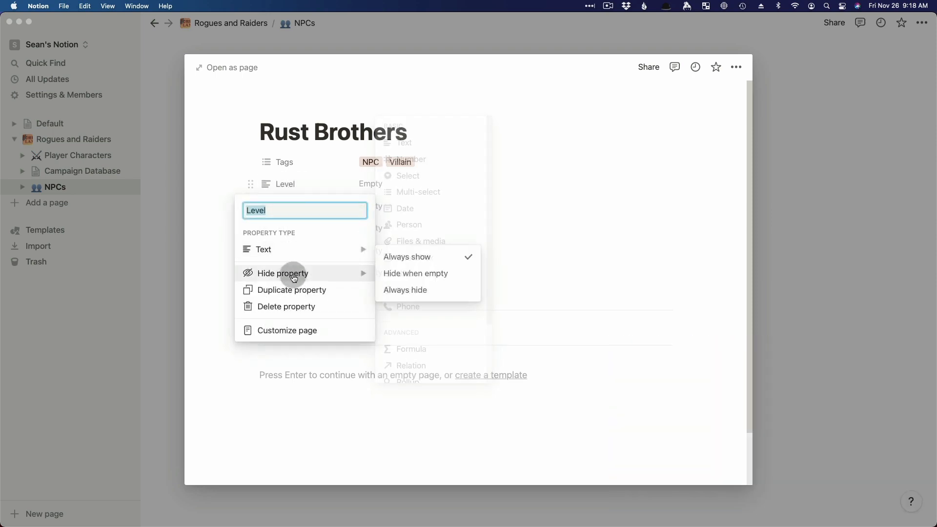
mouse_move(295, 273)
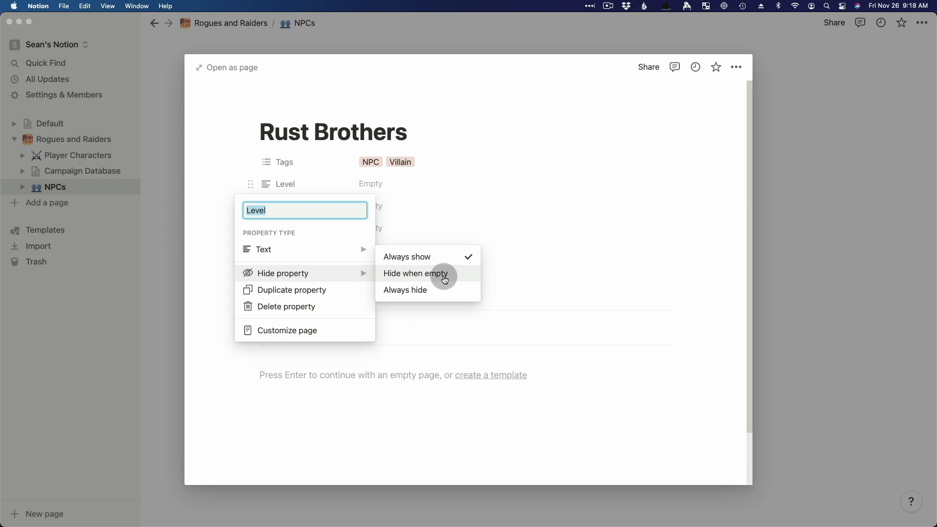
left_click(440, 296)
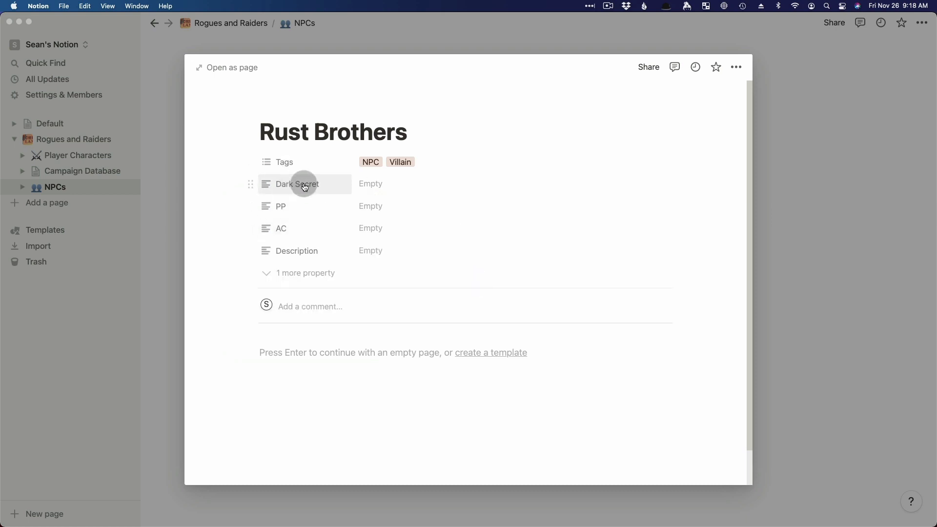
Set the Dark Secret property of the Rust Brothers page to Always hide
left_click(305, 187)
mouse_move(335, 270)
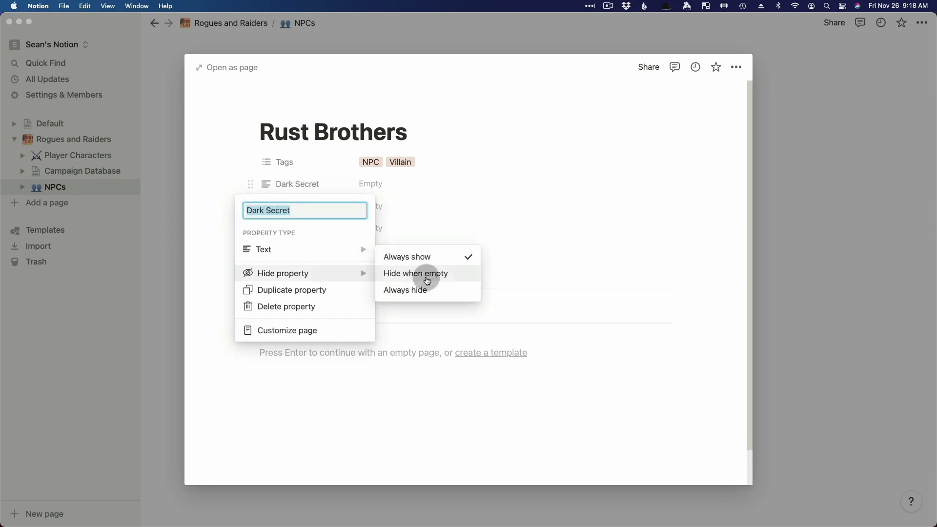
left_click(422, 290)
Insert an image block into the body of the Rust Brothers page
left_click(359, 351)
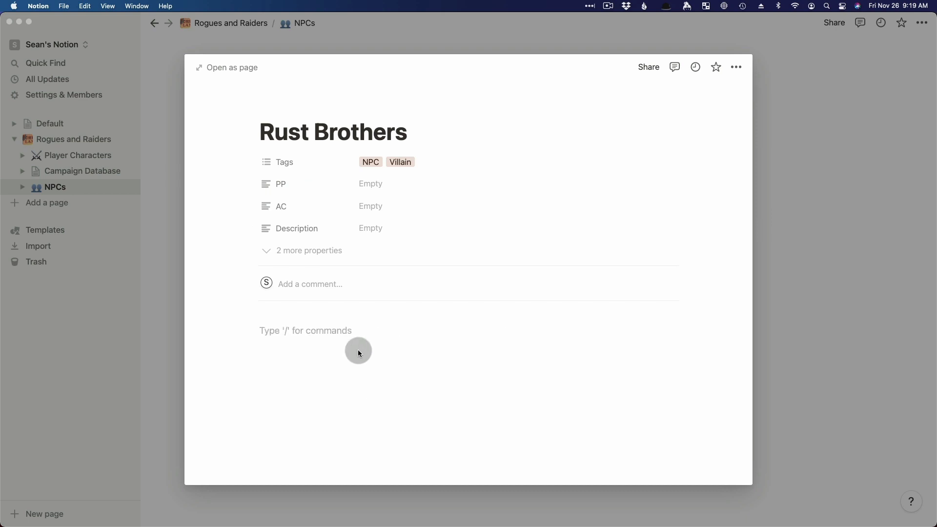
type("/image")
key("Escape")
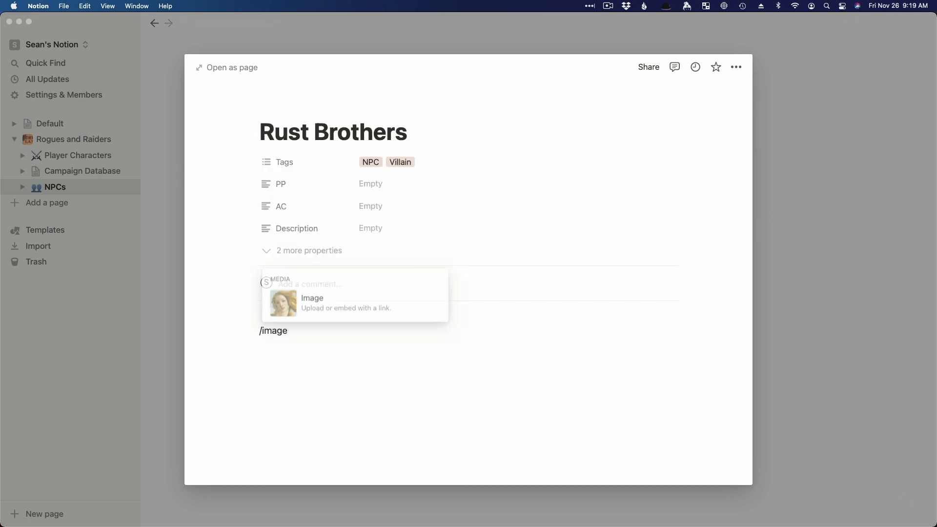
key("BackSpace")
key("BackSpace")
key("BackSpace")
key("BackSpace")
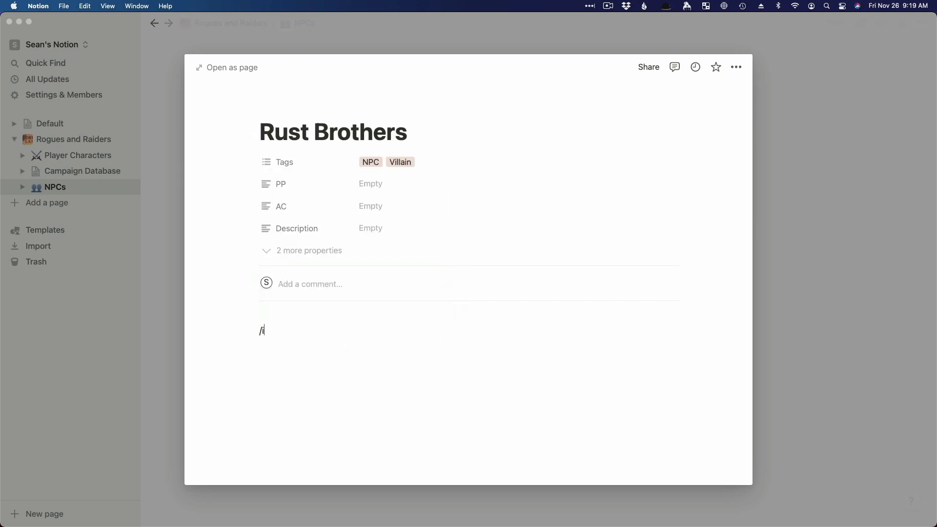
type("img")
left_click(318, 317)
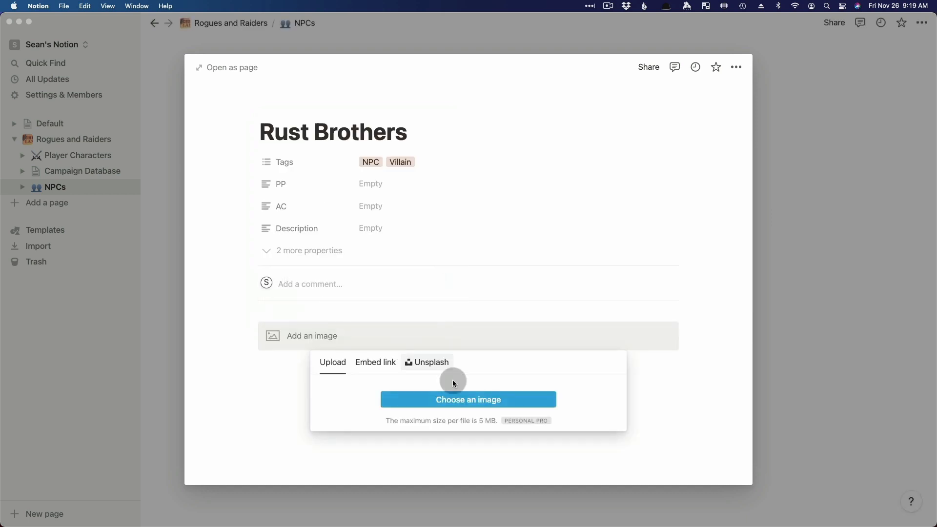
Upload Marook_Ras.png from the Images folder of Forbidden Lands into the new image block
left_click(490, 401)
scroll(388, 265, "down", 6)
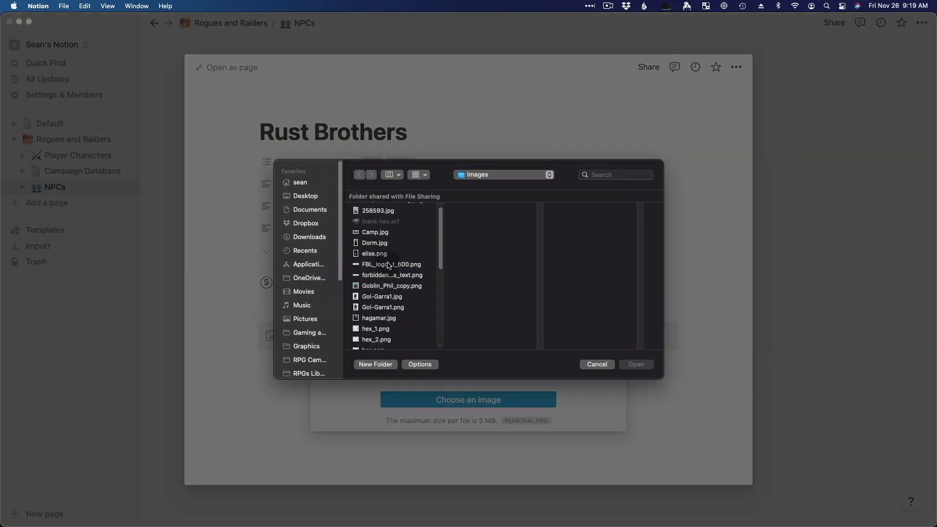
scroll(388, 265, "down", 3)
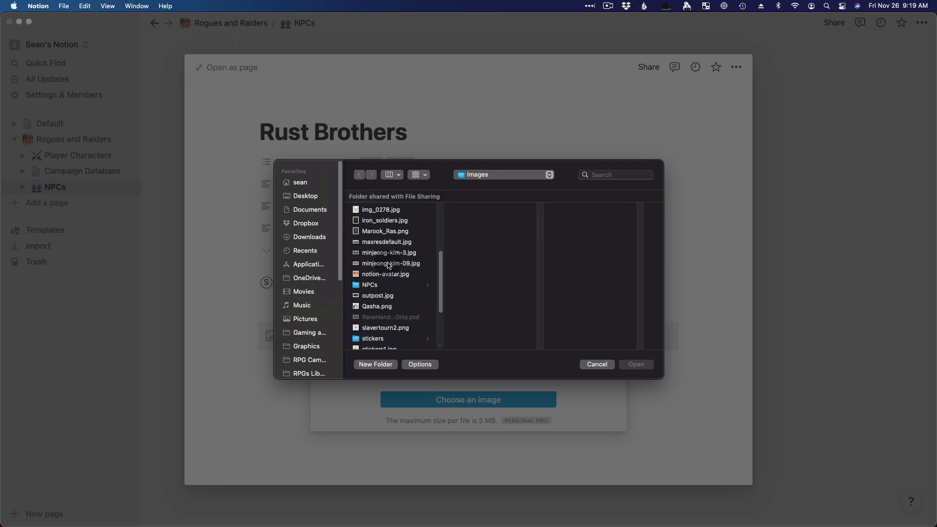
left_click(389, 325)
scroll(390, 329, "down", 2)
scroll(389, 336, "down", 3)
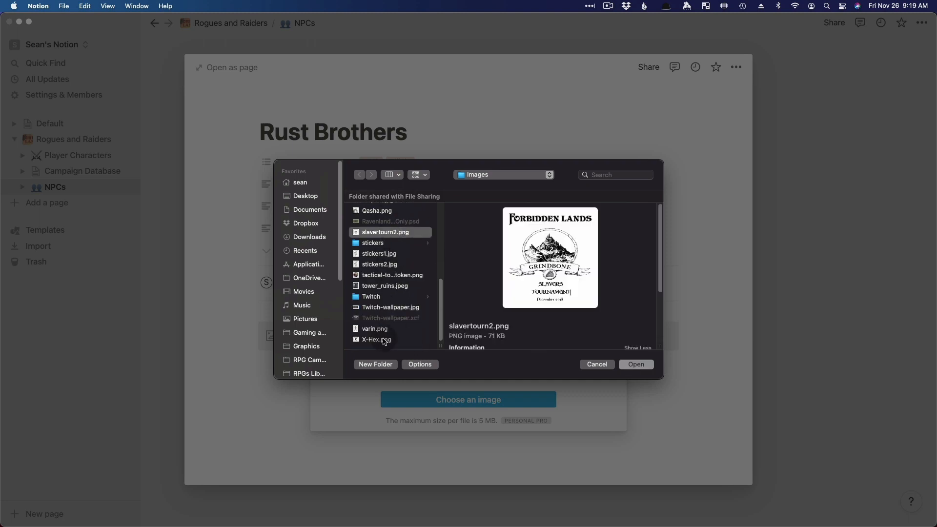
scroll(385, 337, "up", 10)
left_click(483, 175)
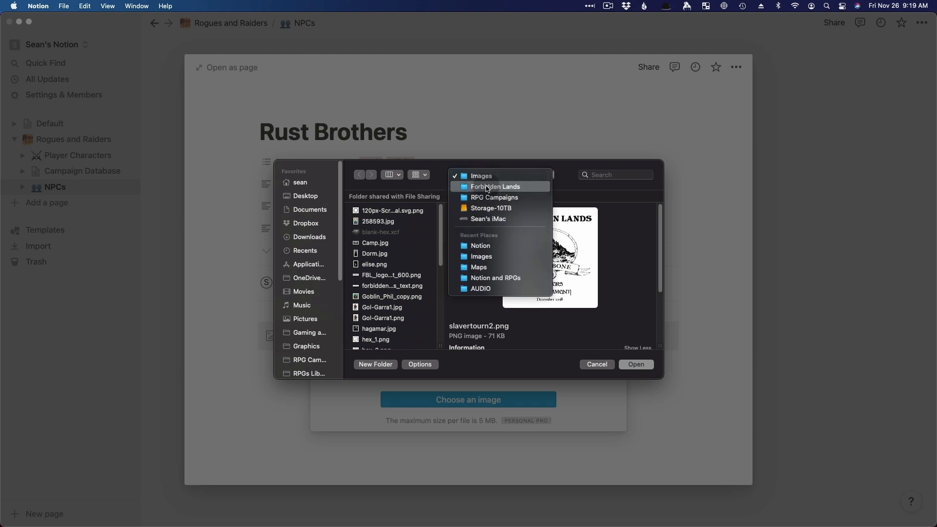
left_click(487, 187)
scroll(517, 323, "down", 2)
scroll(517, 323, "up", 2)
left_click(472, 274)
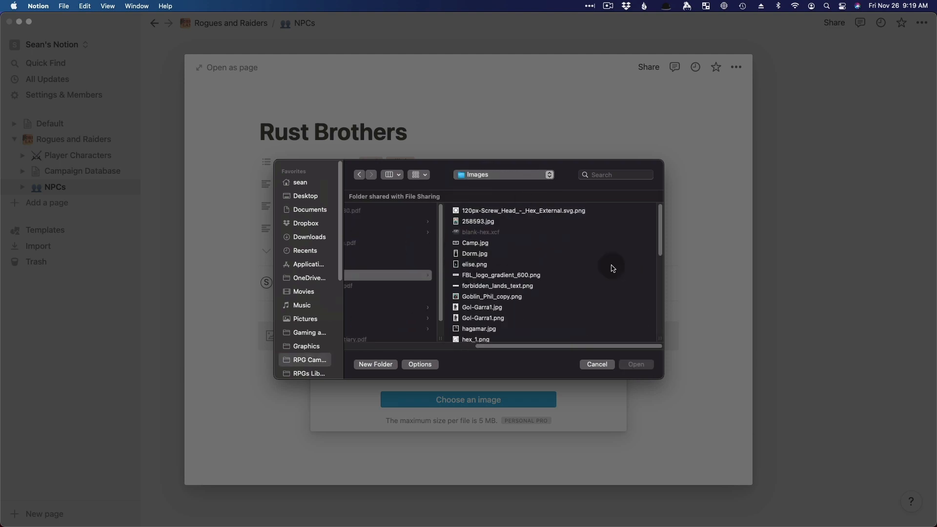
left_click(482, 255)
scroll(440, 302, "down", 4)
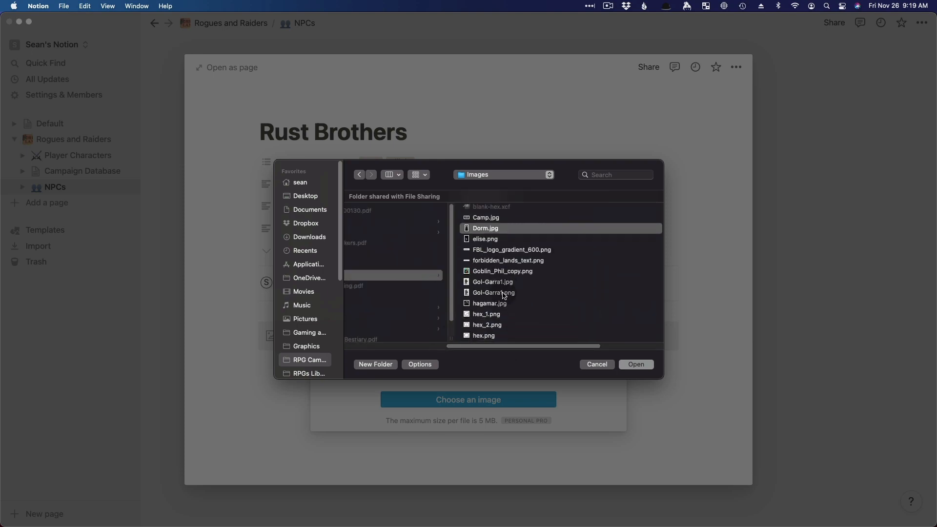
left_click(497, 316)
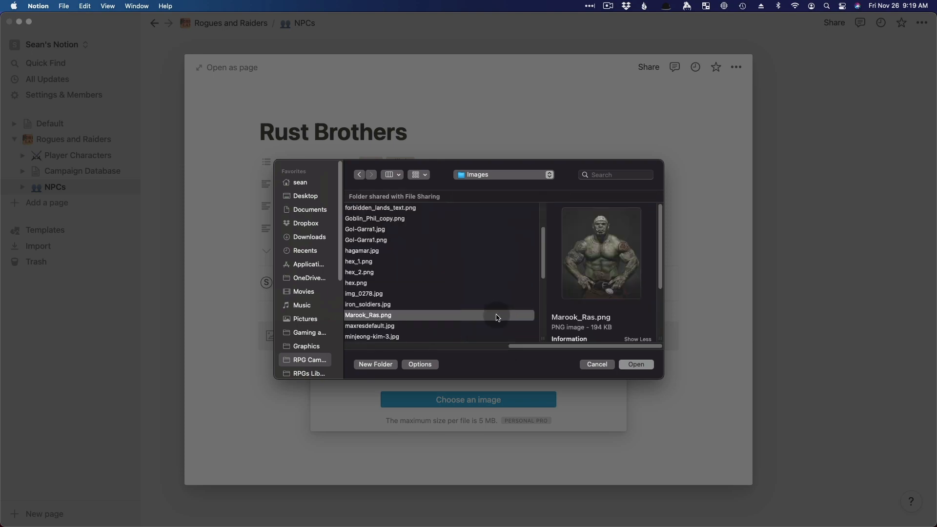
left_click(636, 364)
scroll(447, 347, "down", 3)
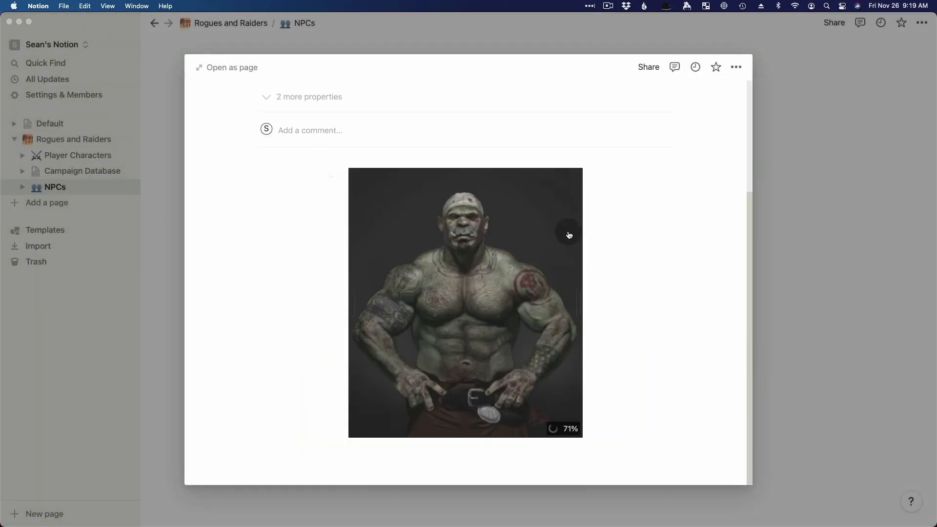
Close the Rust Brothers page and reposition its gallery card's cover to show the character's head and shoulders
left_click(853, 284)
left_click(491, 251)
left_click_drag(384, 262, 372, 345)
left_click(464, 253)
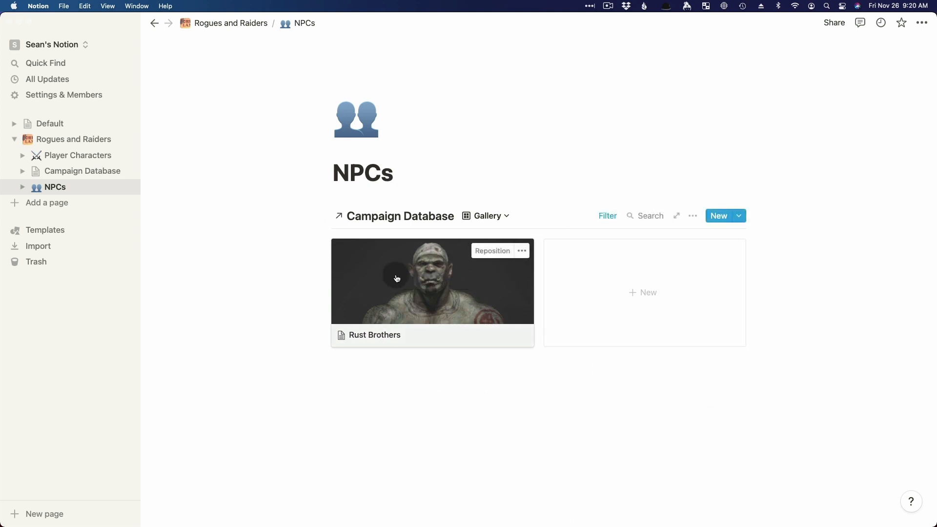
Open the Rust Brothers entry, remove its Villain tag and return to the NPCs gallery
left_click(397, 279)
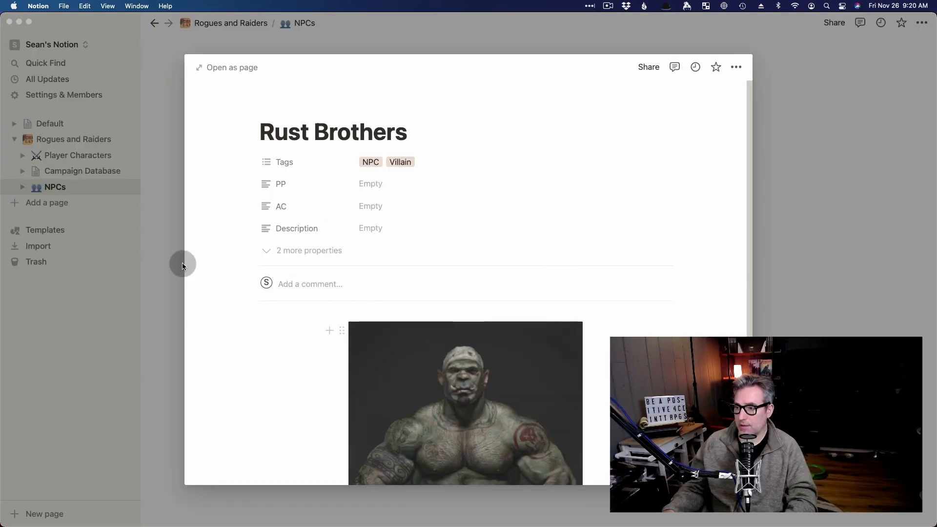
scroll(302, 291, "down", 5)
left_click(345, 433)
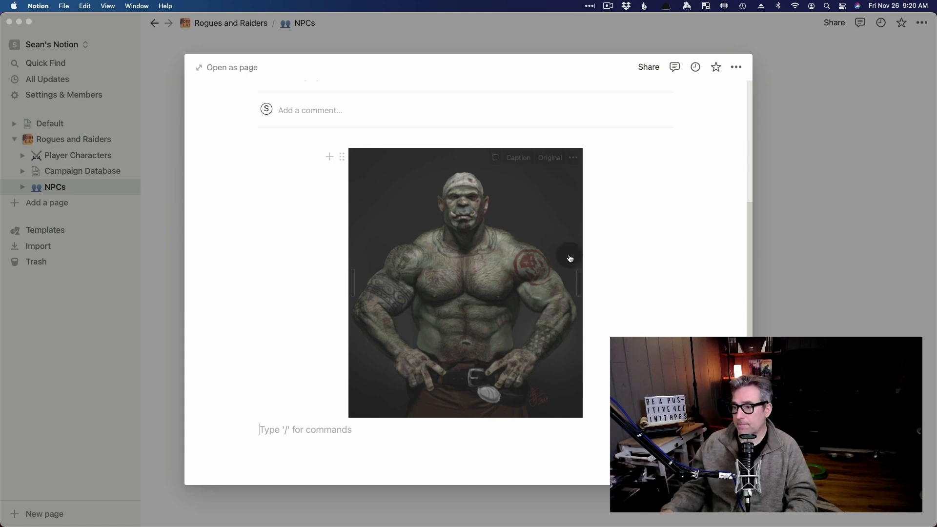
scroll(564, 243, "up", 5)
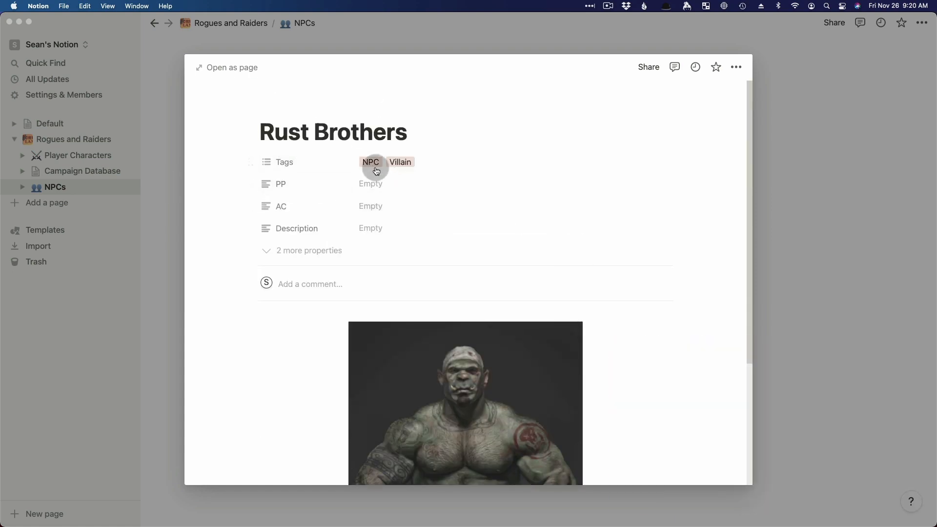
left_click(406, 166)
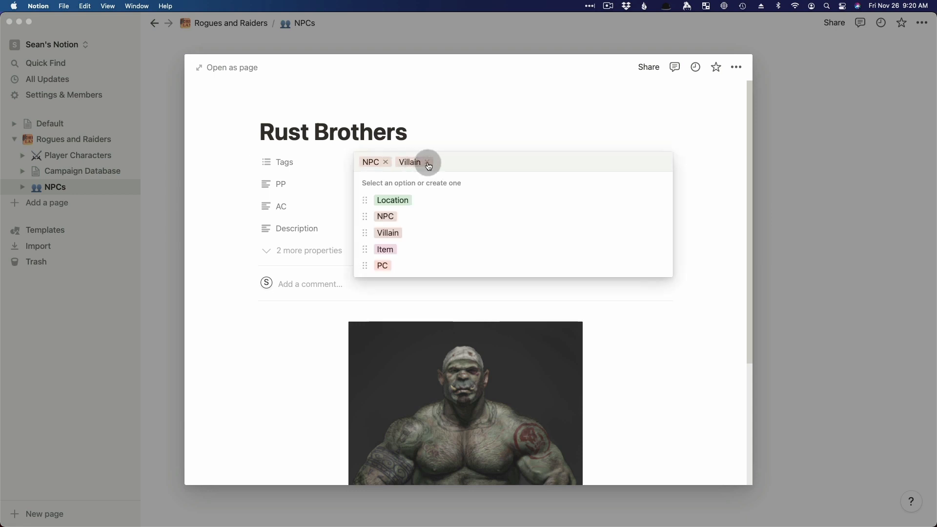
left_click(592, 141)
left_click(872, 186)
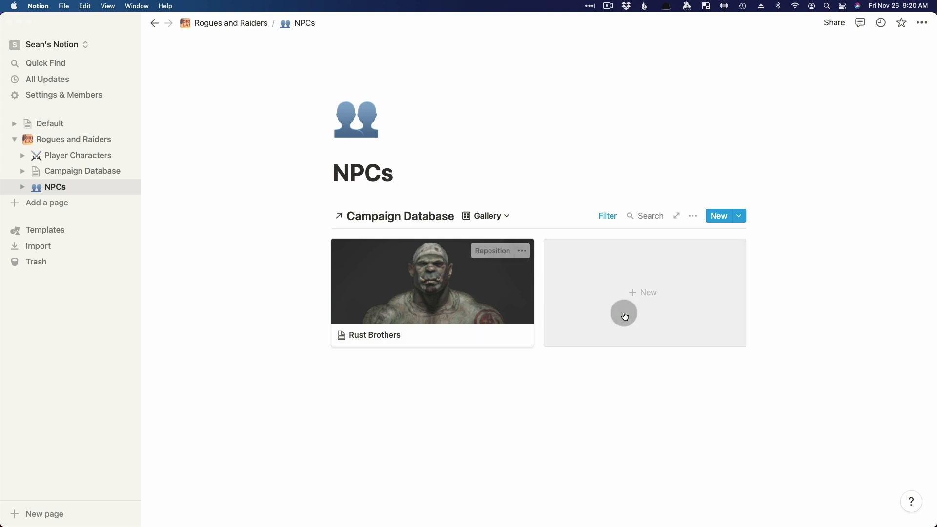
Reopen the Rust Brothers entry, add the Villain tag alongside NPC and close the entry
left_click(406, 425)
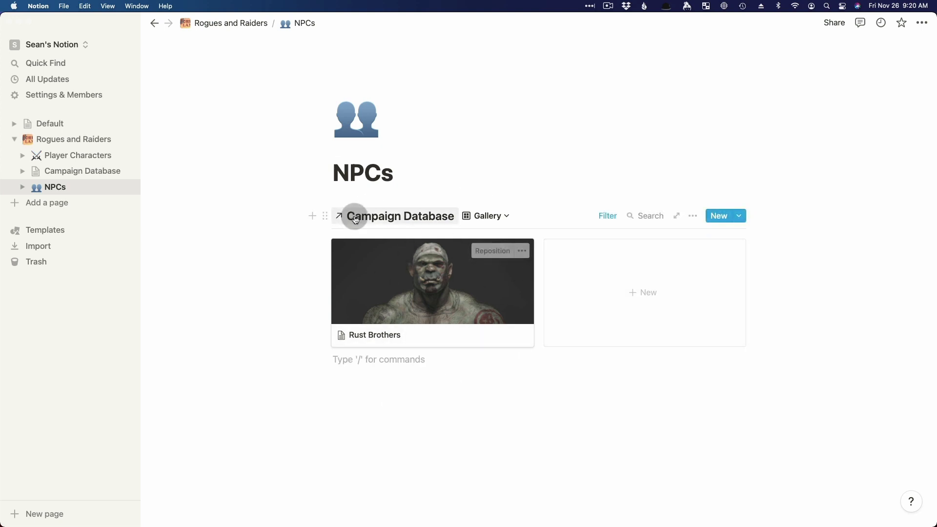
left_click(469, 289)
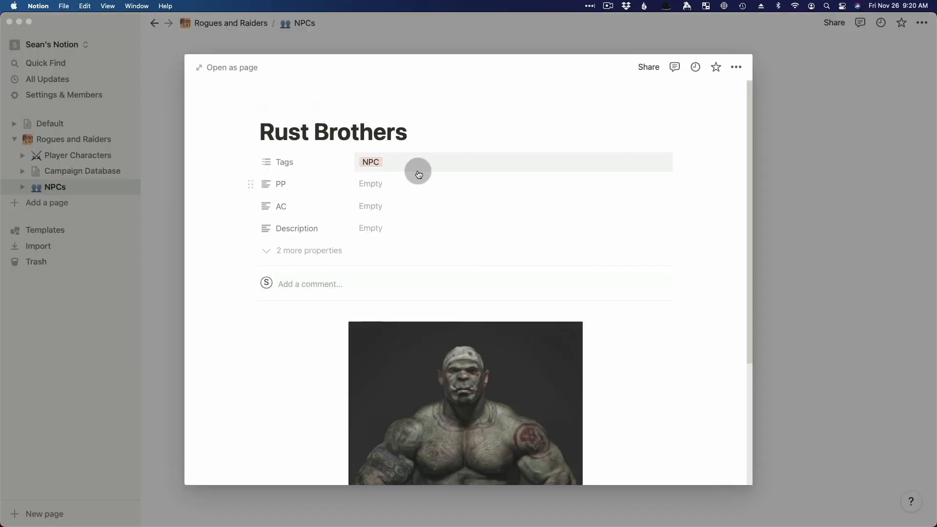
left_click(405, 163)
type("villa")
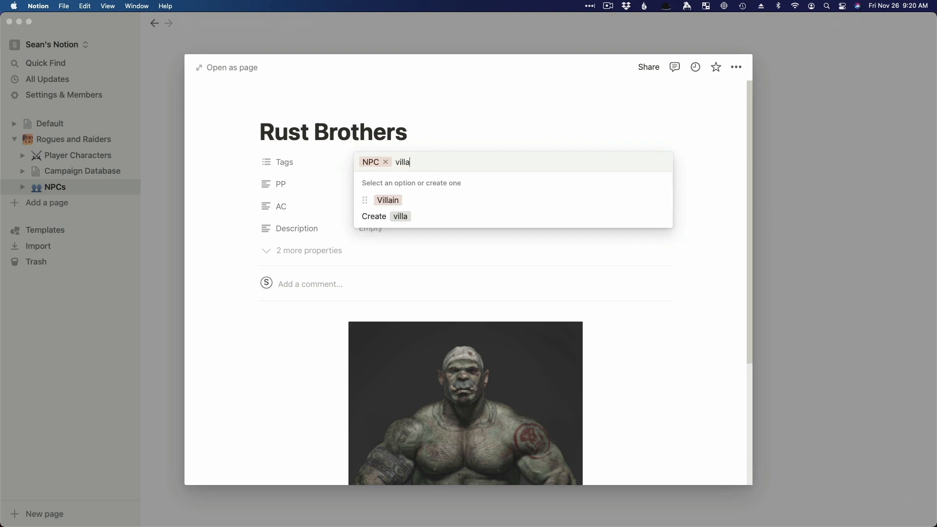
left_click(388, 200)
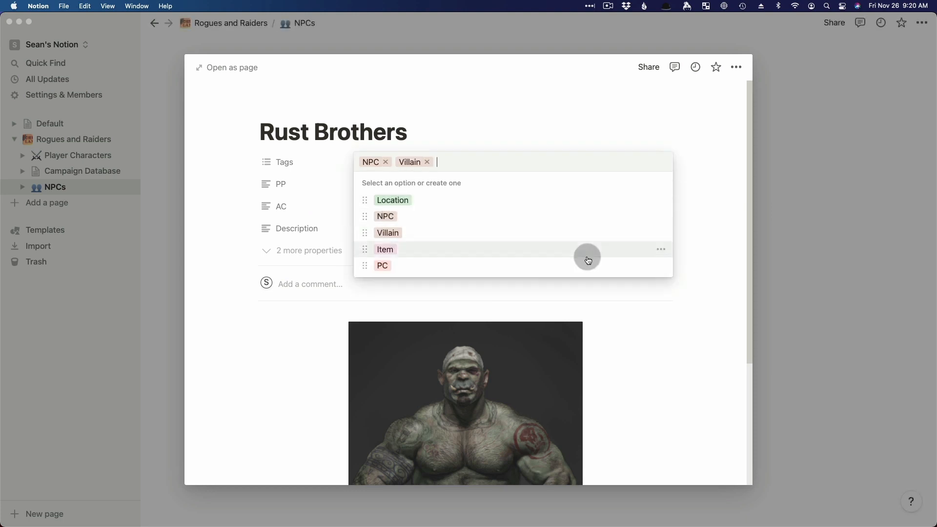
left_click(687, 356)
left_click(820, 250)
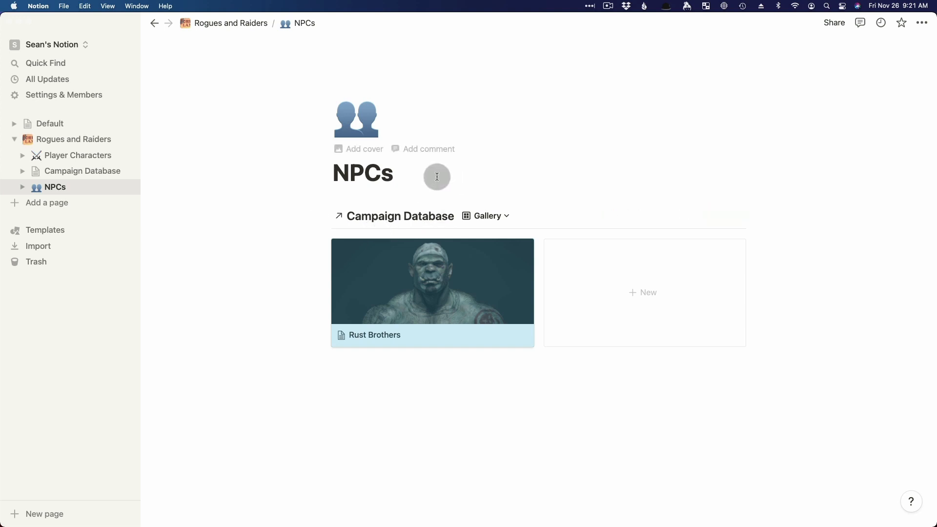
Review the properties and picture on the Rust Brothers page, then return to the NPCs gallery
left_click(417, 176)
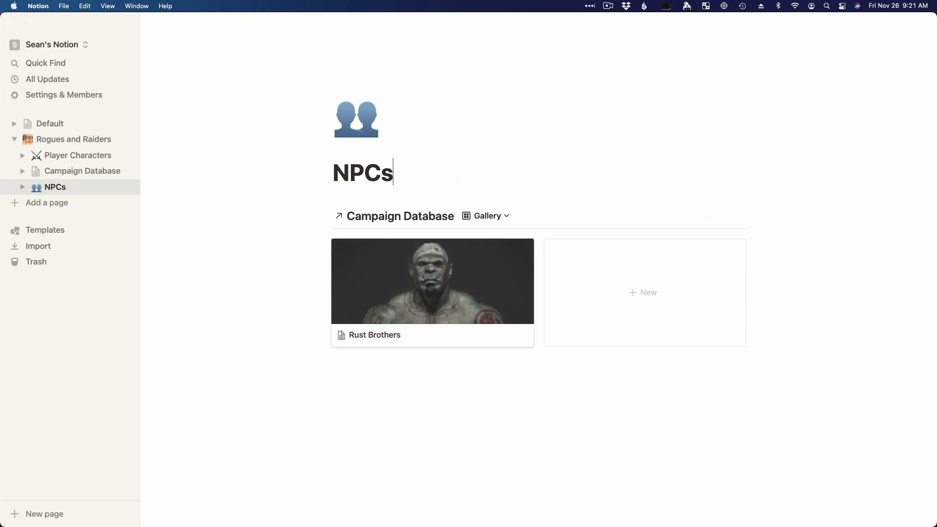
left_click(556, 325)
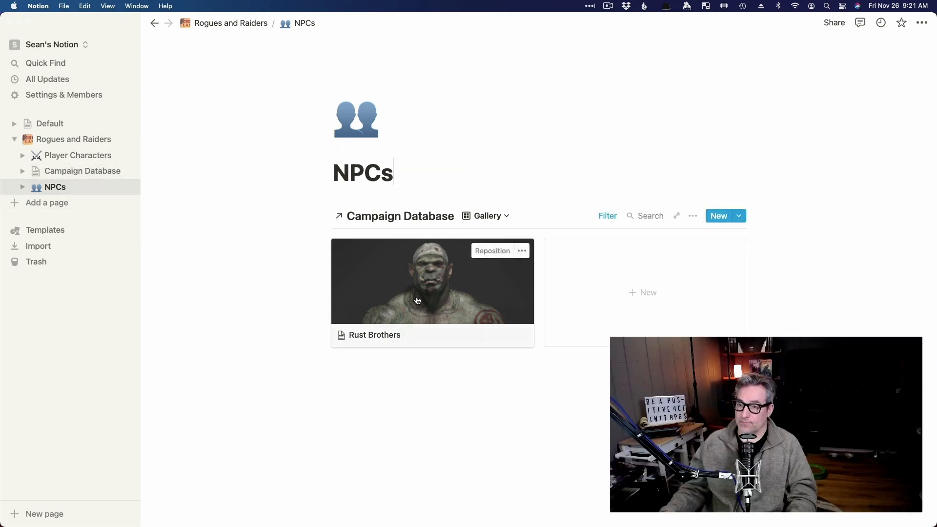
left_click(436, 283)
scroll(428, 241, "down", 5)
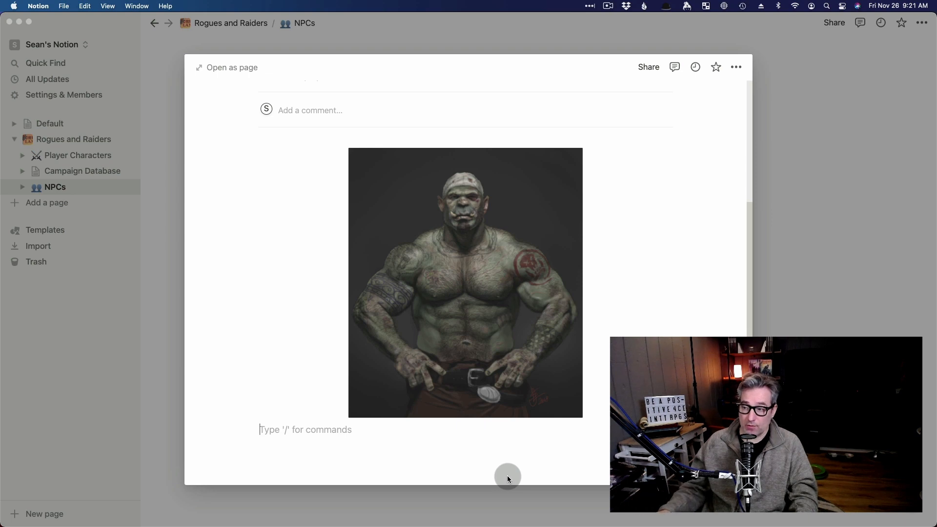
scroll(423, 293, "up", 5)
scroll(424, 293, "down", 2)
scroll(423, 293, "up", 2)
scroll(424, 297, "down", 4)
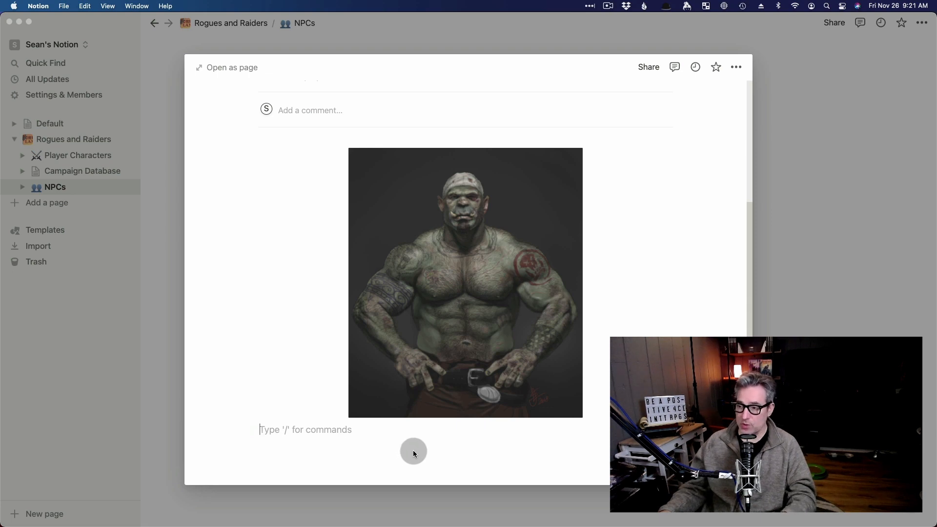
left_click(809, 232)
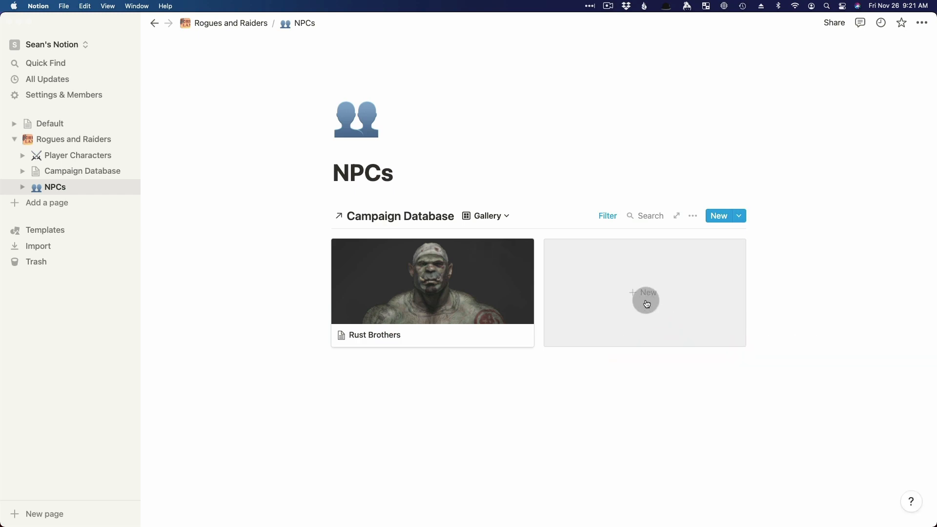
Create a new gallery entry titled "Chief Bugbear", add the Villain tag and start it with an empty page body
left_click(647, 303)
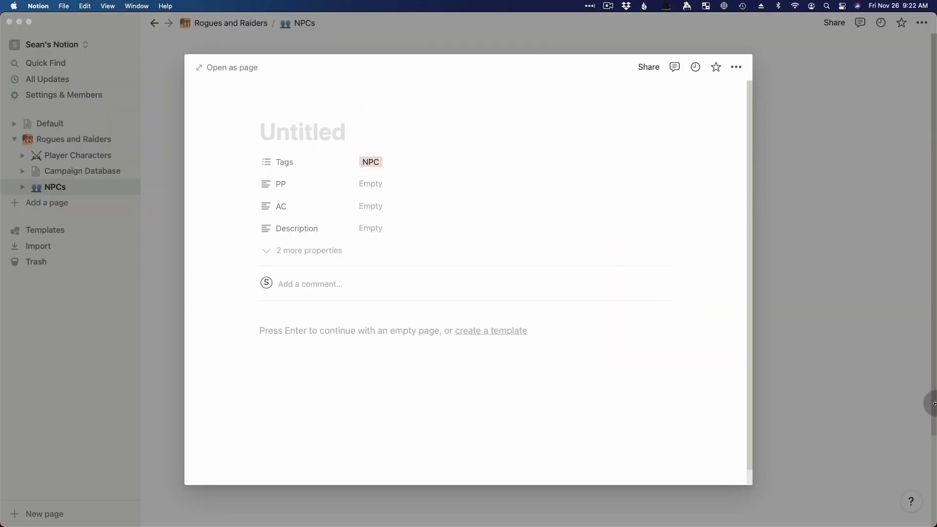
type("Chief Bugbear")
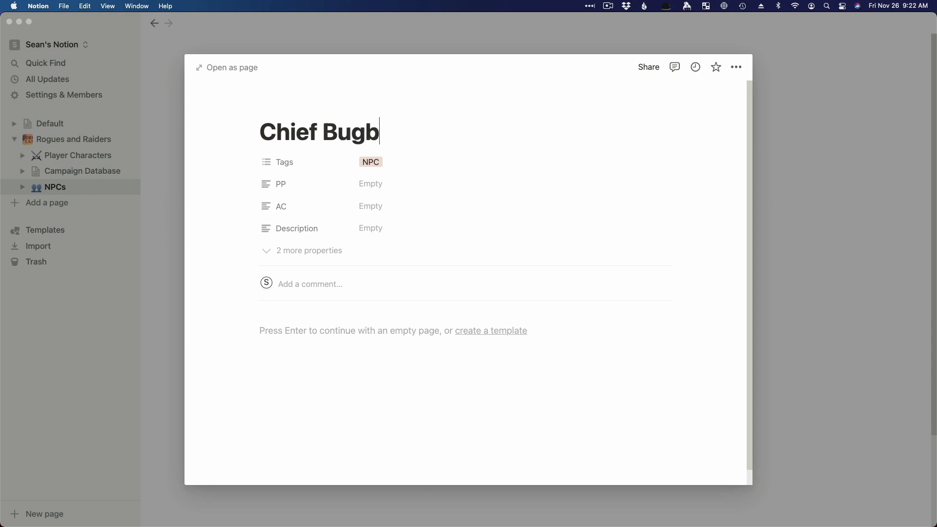
left_click(404, 166)
left_click(388, 233)
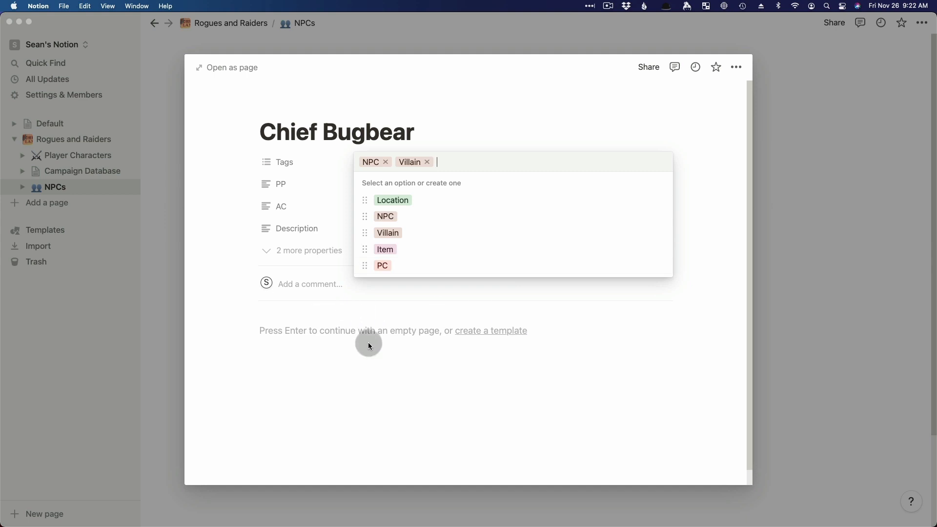
left_click(500, 406)
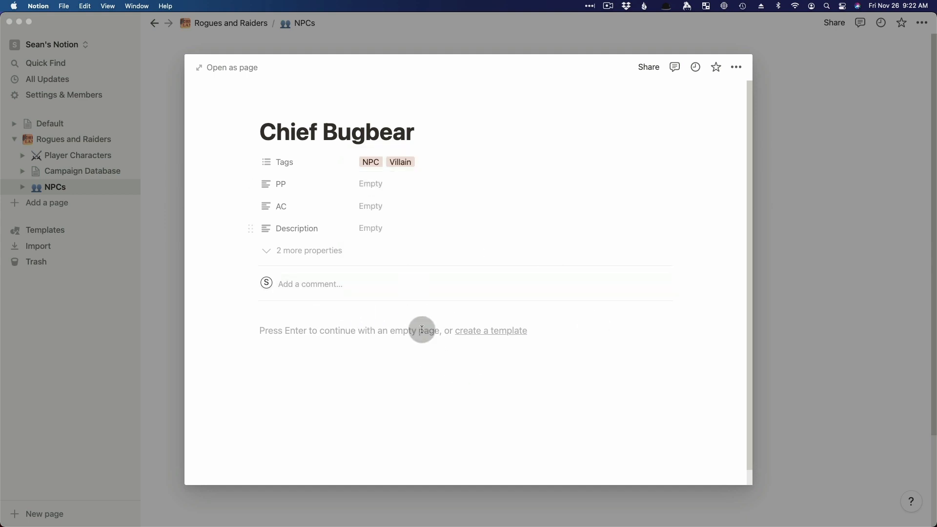
left_click(371, 324)
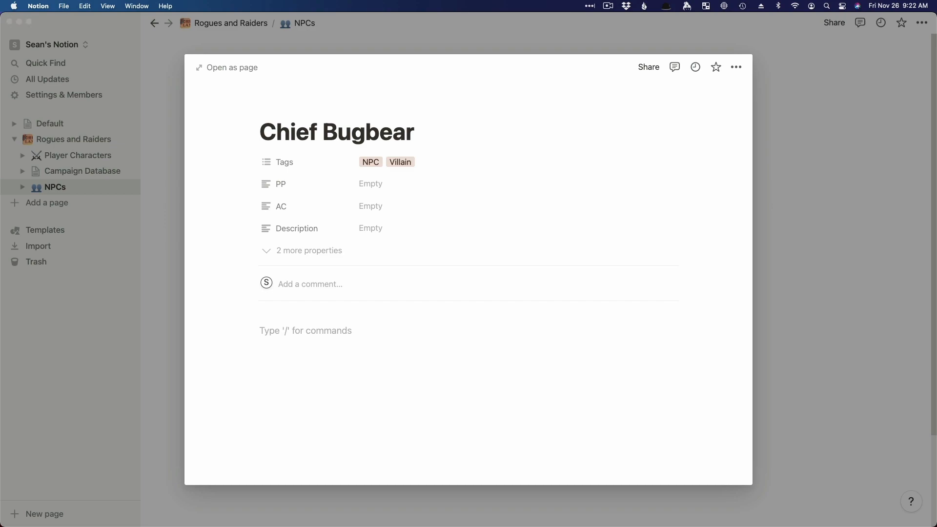
Switch to Microsoft Edge, search the web for "bugbear dnd 5e" and open the D&D Beyond Bugbear monster page
key("super+Tab")
type("bugbear dnd 5e")
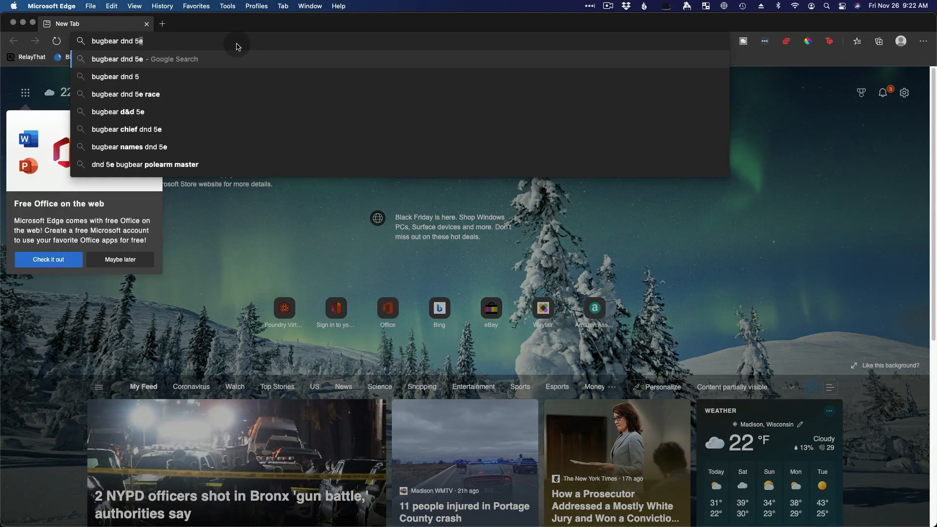
key("Return")
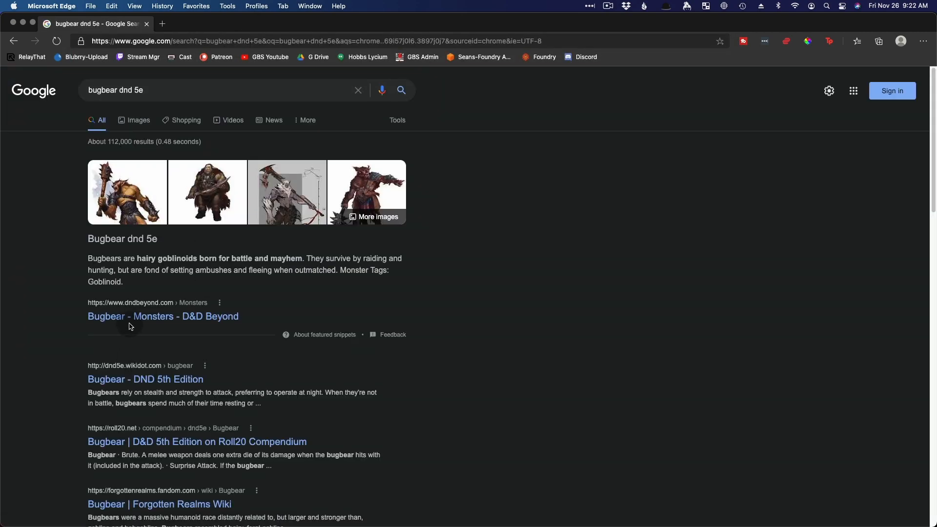
left_click(133, 318)
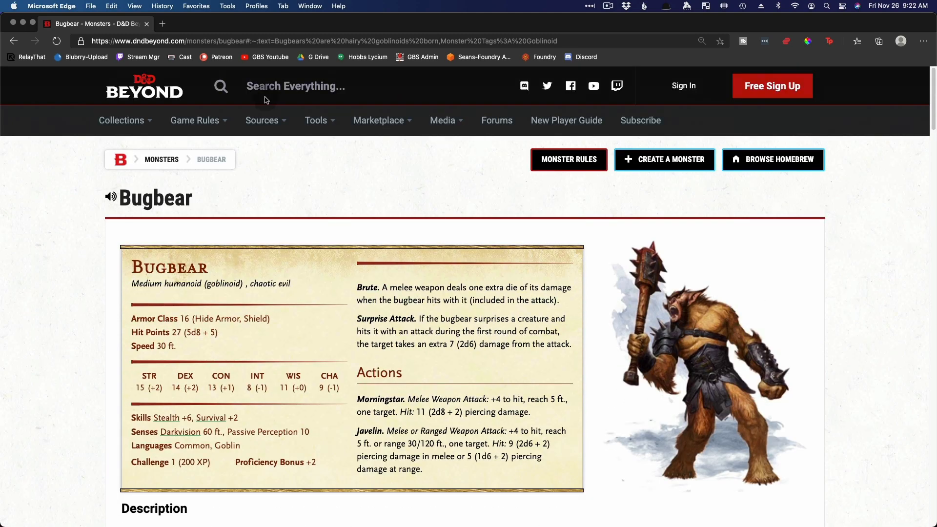
Copy the web address of the D&D Beyond Bugbear page and return to the Chief Bugbear entry in Notion
left_click(248, 40)
key("super+c")
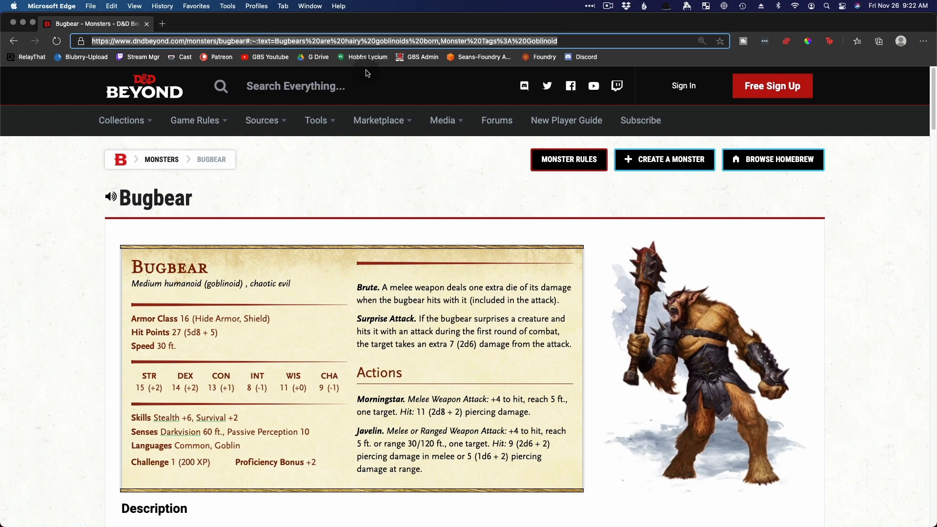
key("super+Tab")
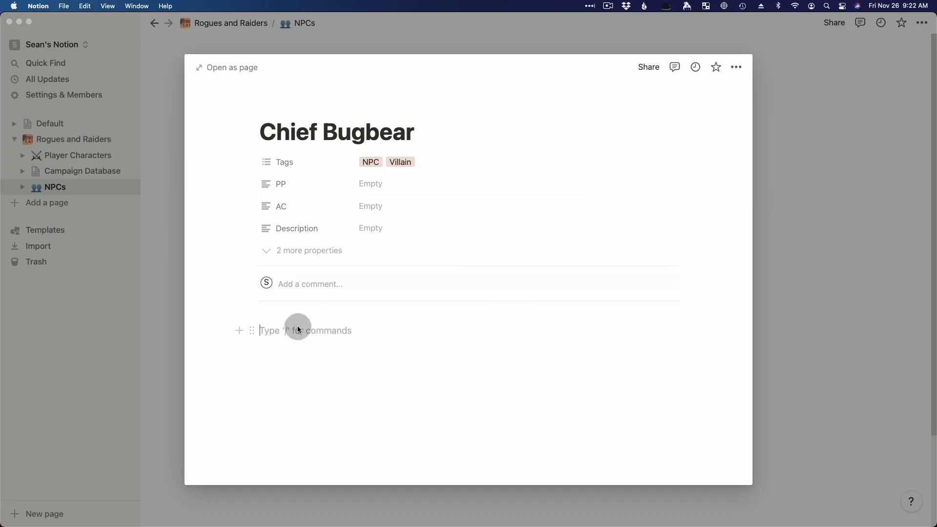
type("/link")
key("Return")
left_click_drag(290, 331, 216, 327)
key("BackSpace")
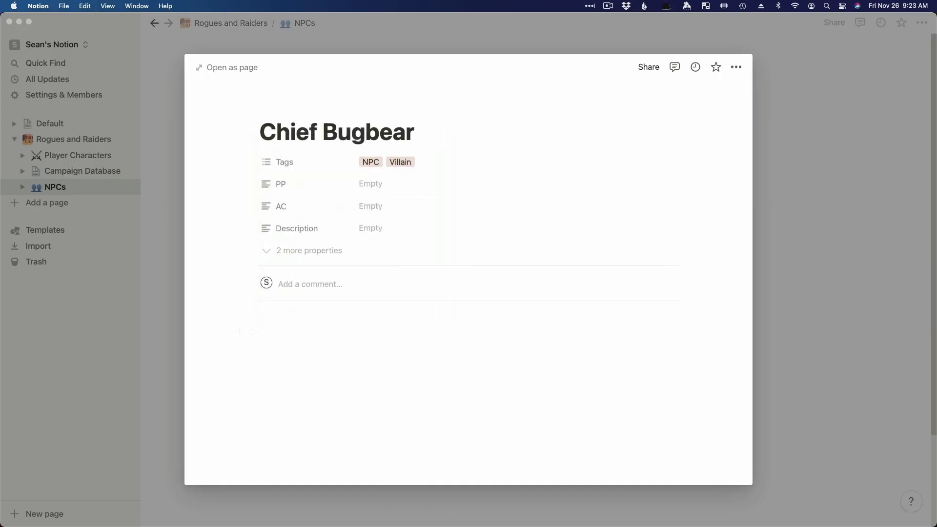
Insert the copied D&D Beyond link into the body of the Chief Bugbear page as a bookmark
left_click(291, 328)
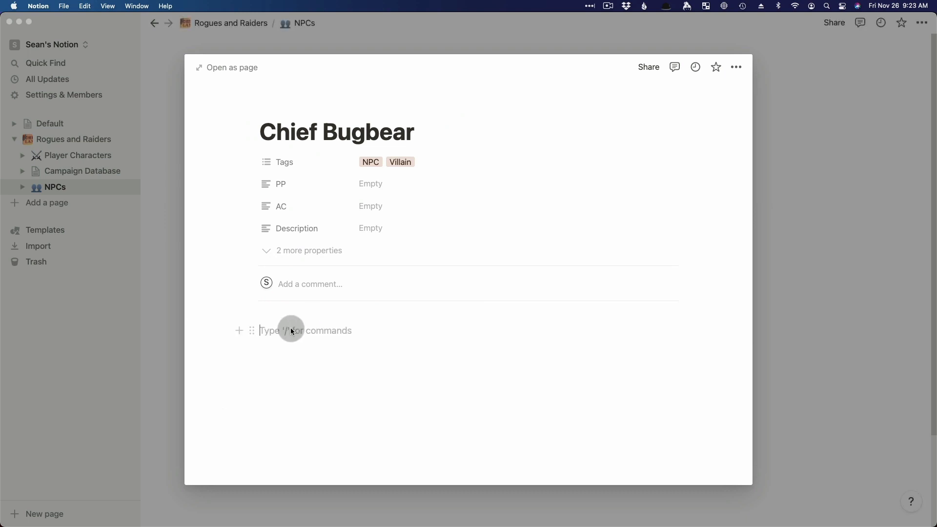
key("super+v")
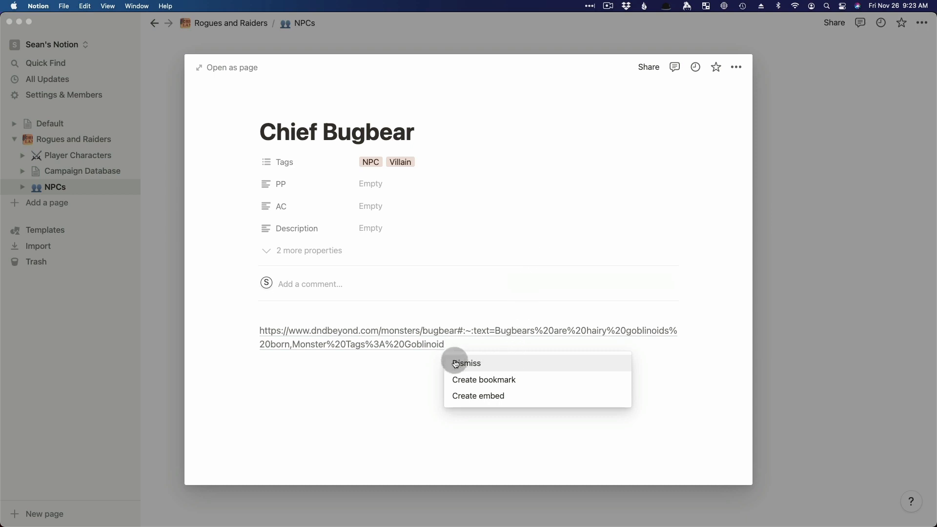
left_click(508, 401)
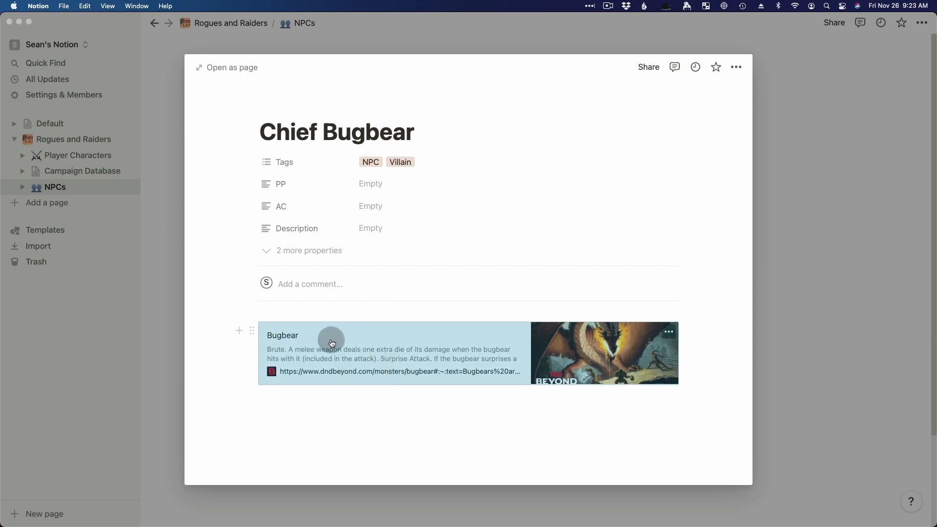
Open the Bugbear bookmark in the browser, review the monster's stat page and return to Notion
left_click(323, 356)
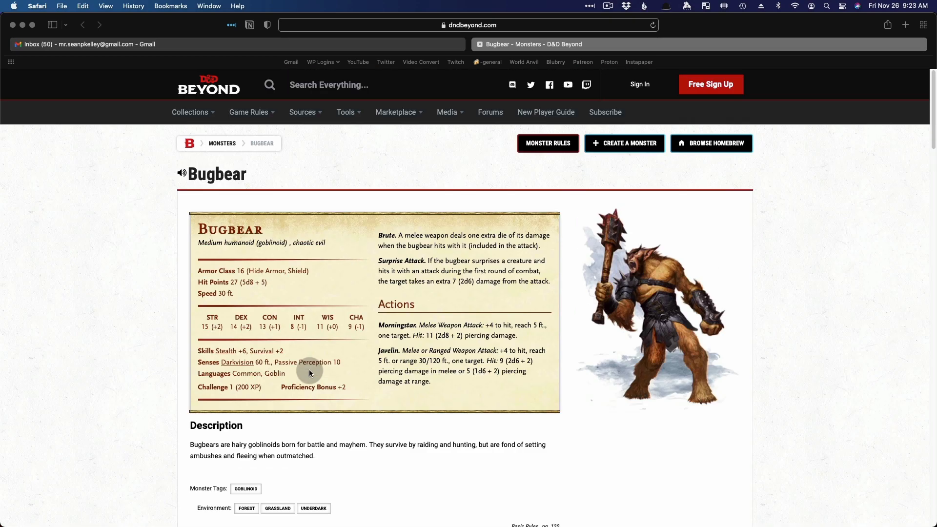
scroll(312, 380, "down", 5)
scroll(322, 385, "up", 5)
key("super+Tab")
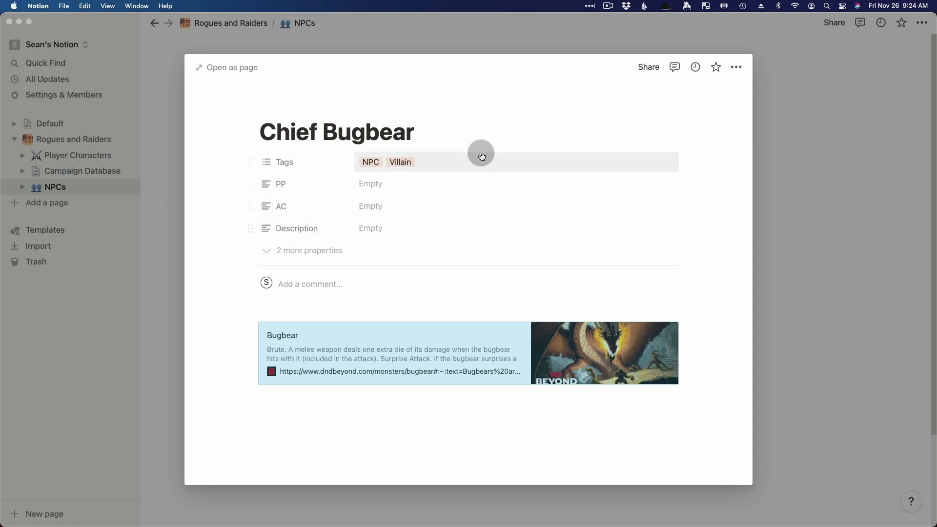
Switch to Safari, copy the image address of the bugbear artwork and return to the Chief Bugbear entry in Notion
key("super+Tab")
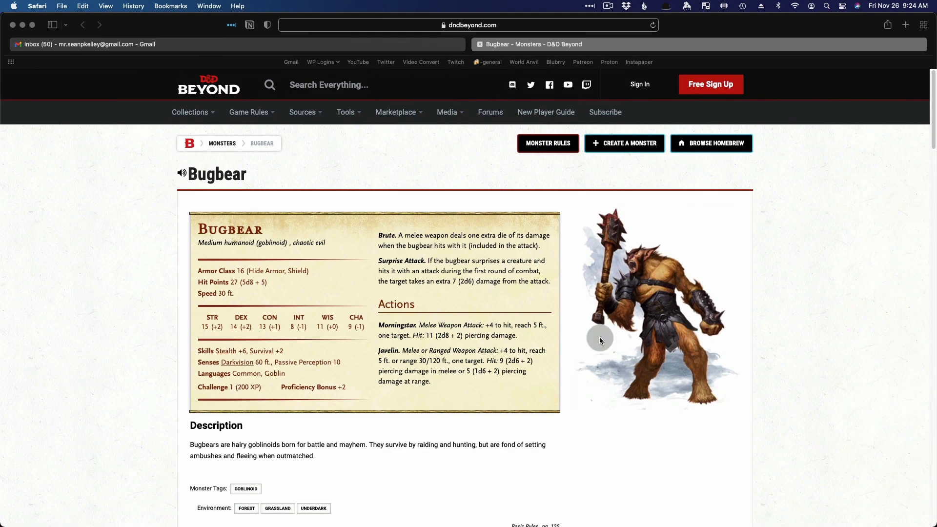
right_click(675, 280)
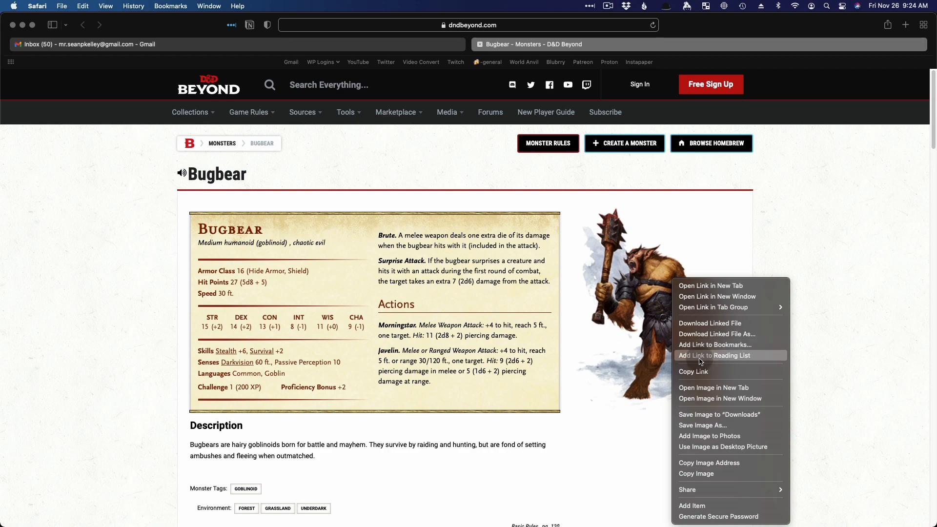
left_click(720, 465)
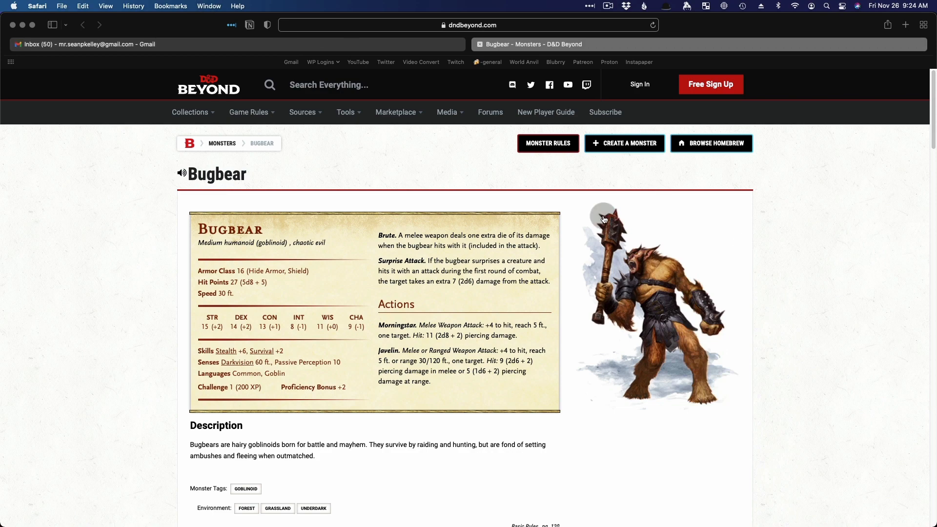
key("super+Tab")
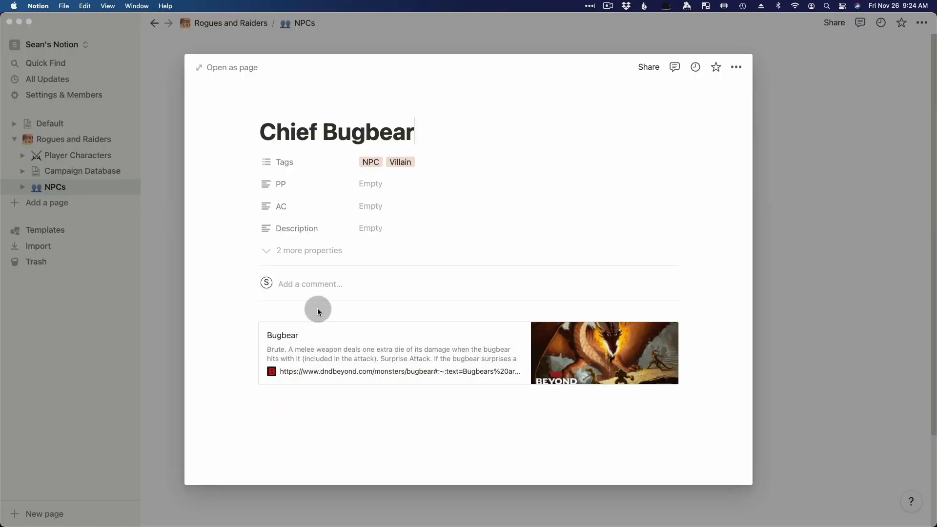
Add an image block below the Bugbear bookmark and embed the artwork from the copied image address
left_click(300, 420)
type("/imag")
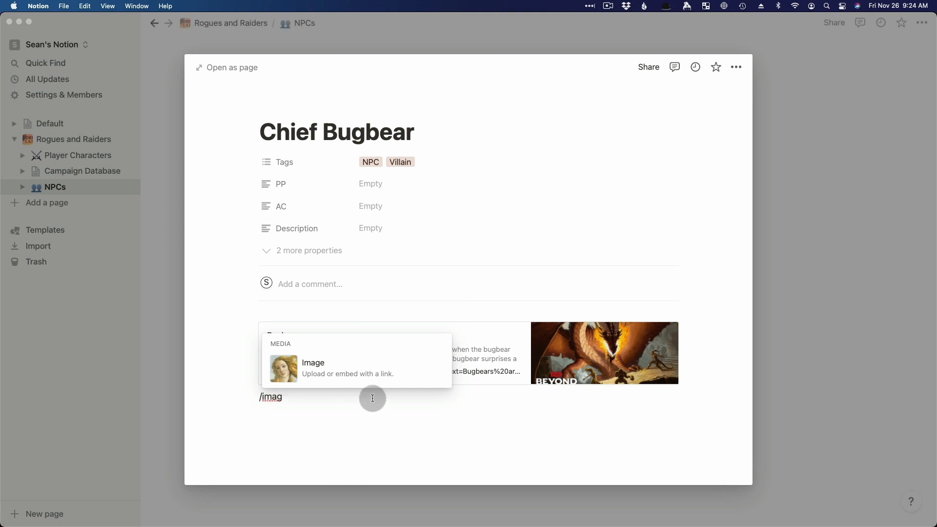
left_click(350, 373)
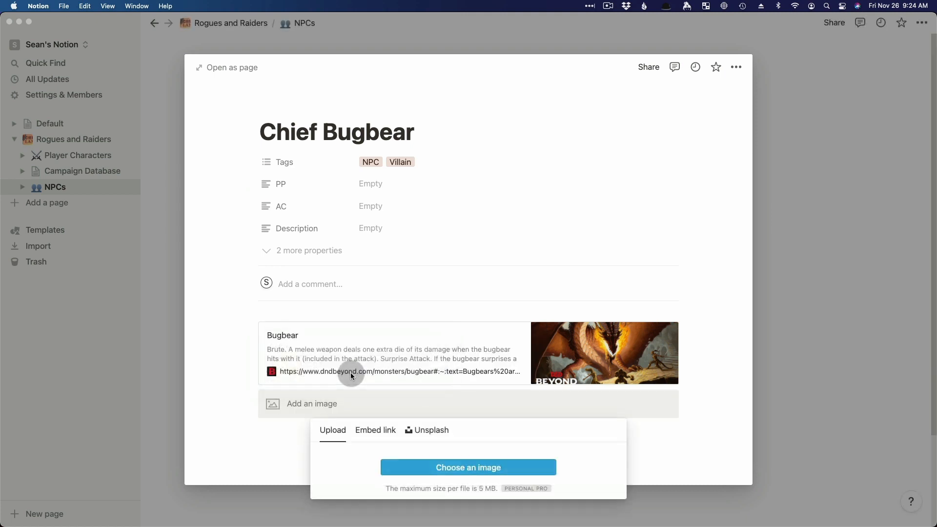
left_click(372, 431)
key("super+v")
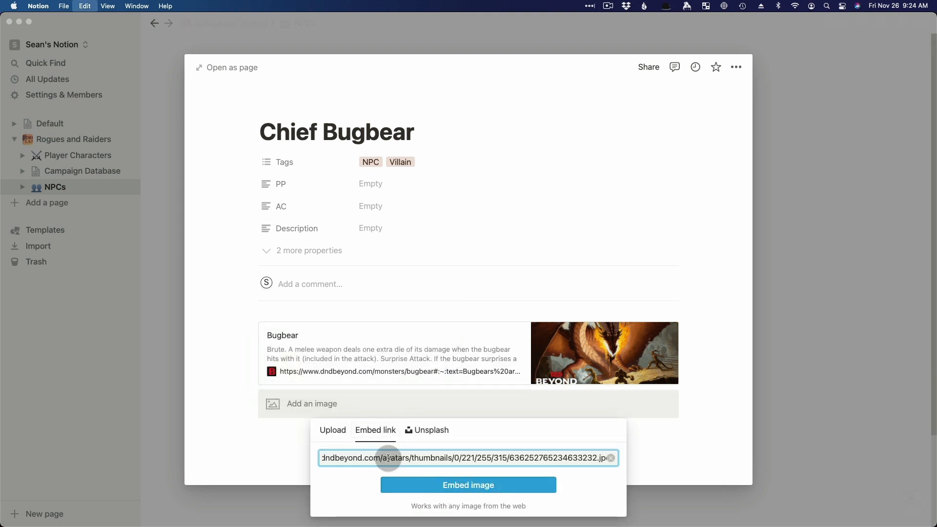
left_click(472, 485)
Shrink the embedded bugbear image to about a third of the content width and close the Chief Bugbear entry
scroll(425, 336, "down", 10)
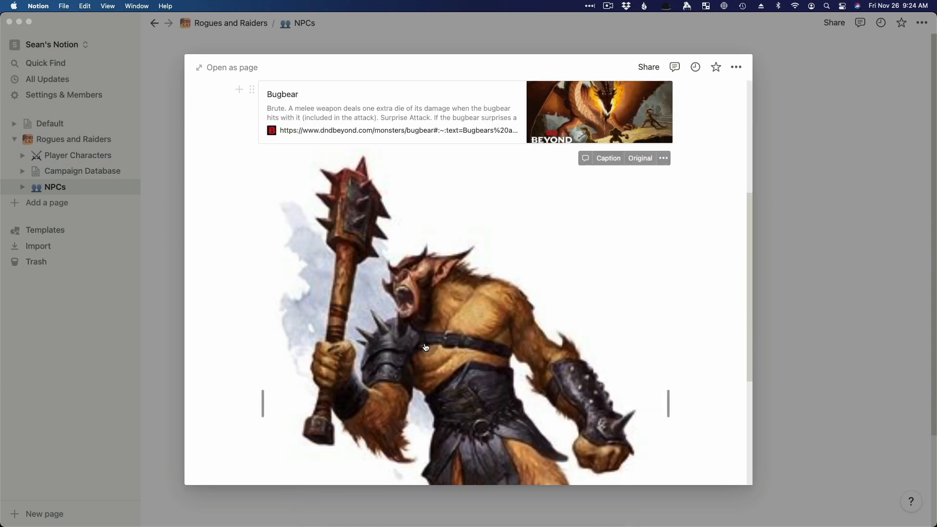
scroll(436, 358, "up", 5)
scroll(445, 354, "down", 2)
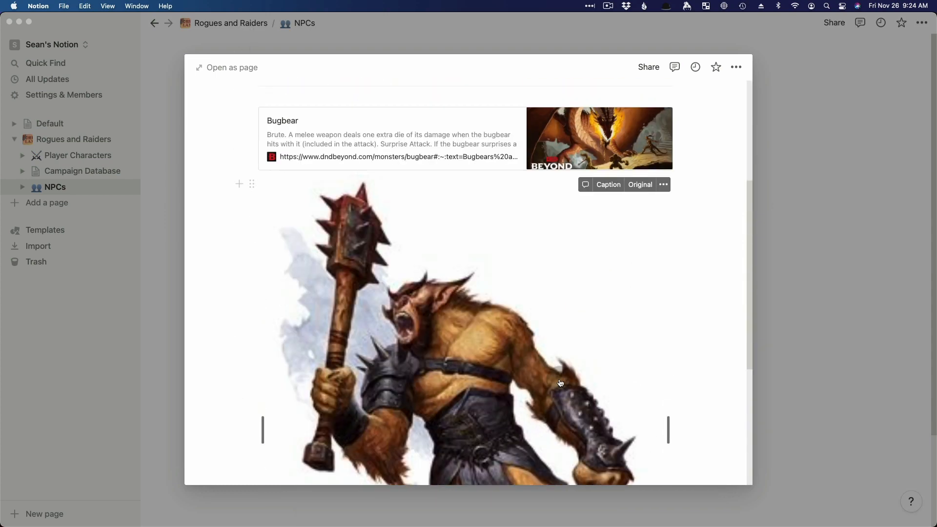
left_click(560, 379)
scroll(618, 432, "down", 5)
left_click_drag(683, 483, 529, 372)
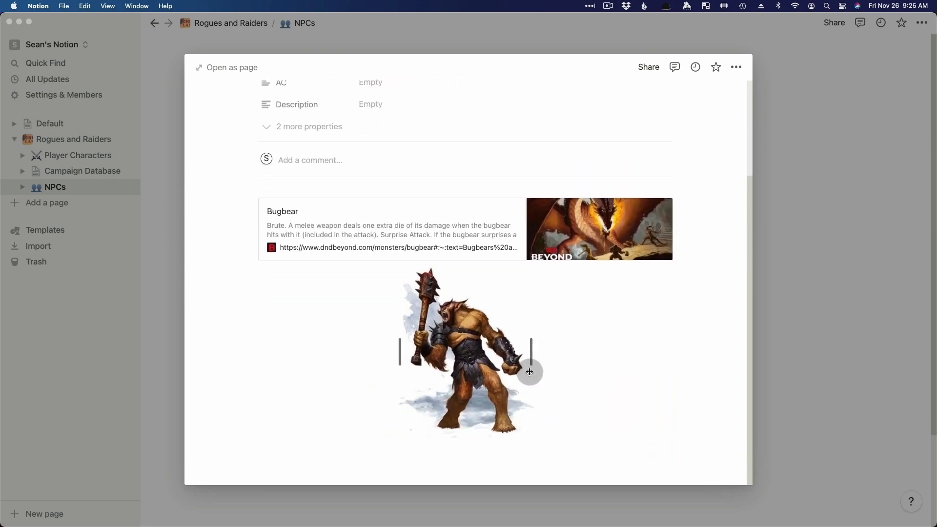
left_click(816, 291)
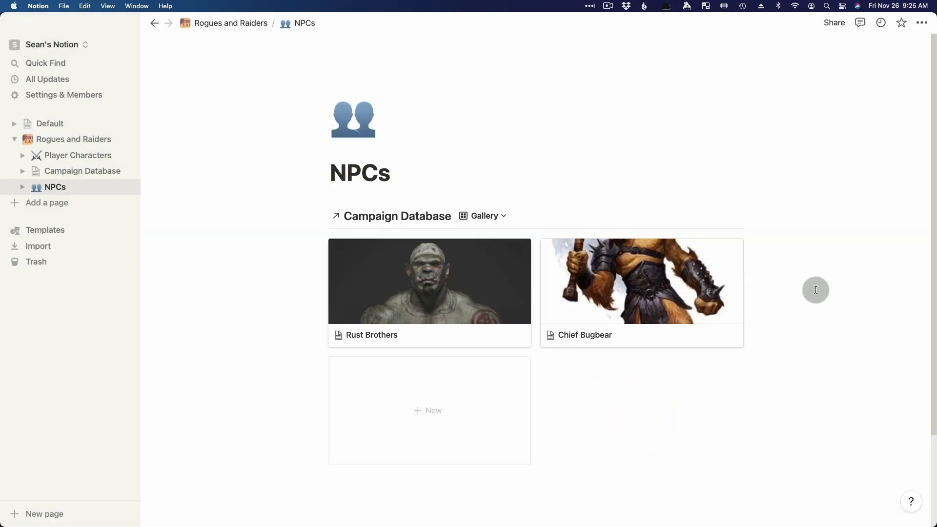
Reposition the Chief Bugbear card image so its head and upper body show, save the position and check the entry's page
left_click(702, 251)
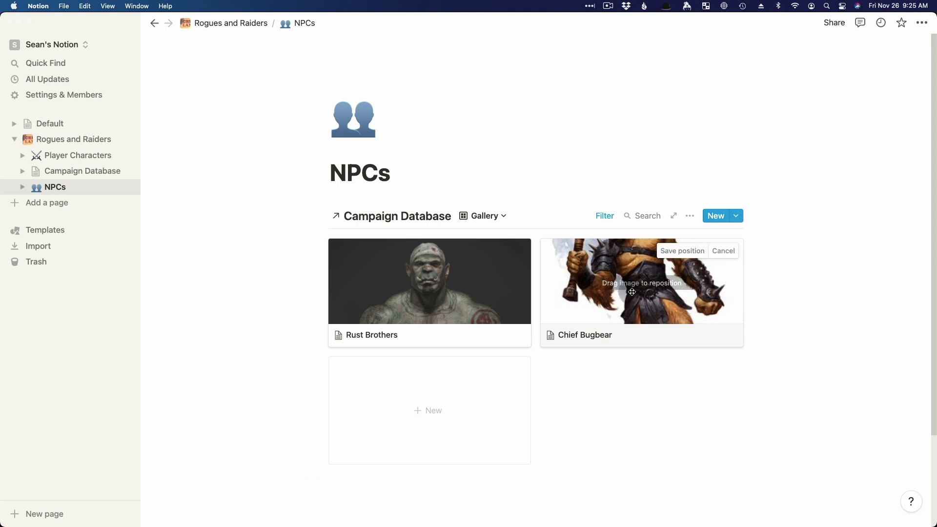
left_click_drag(622, 276, 694, 302)
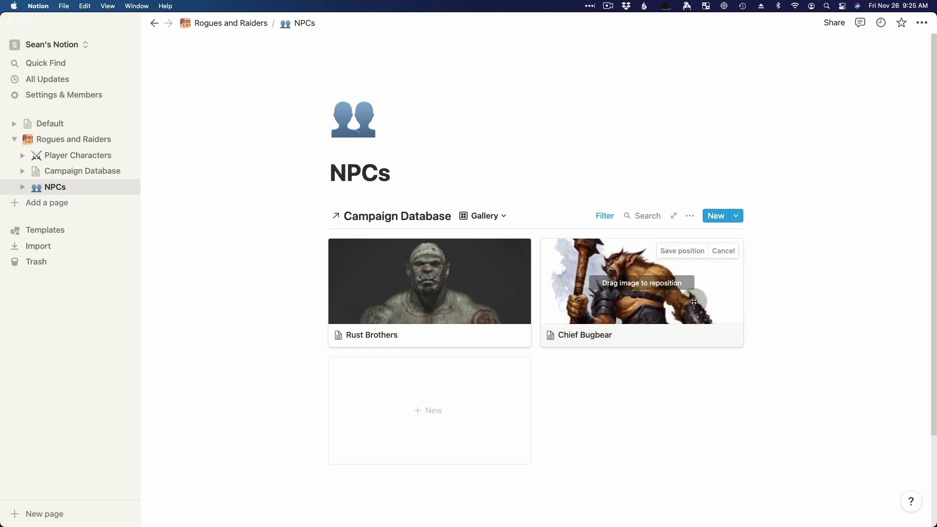
left_click(683, 251)
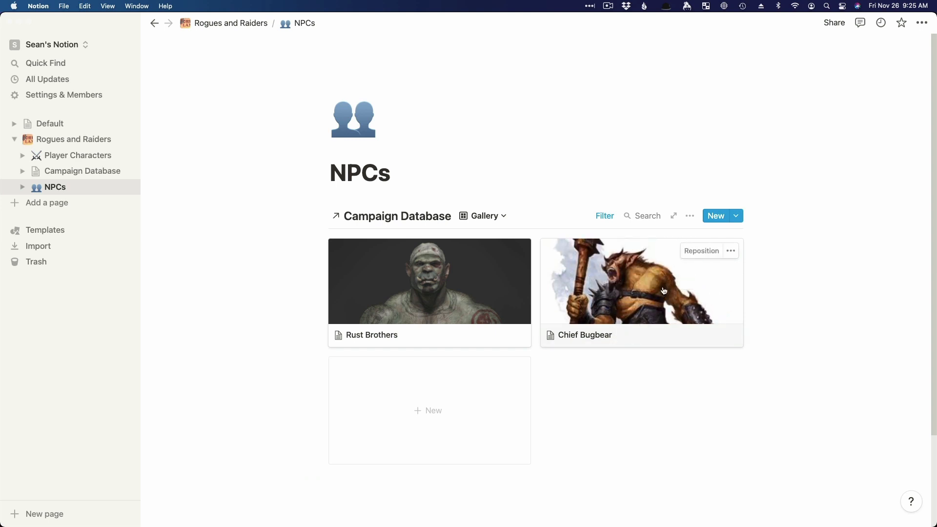
left_click(638, 287)
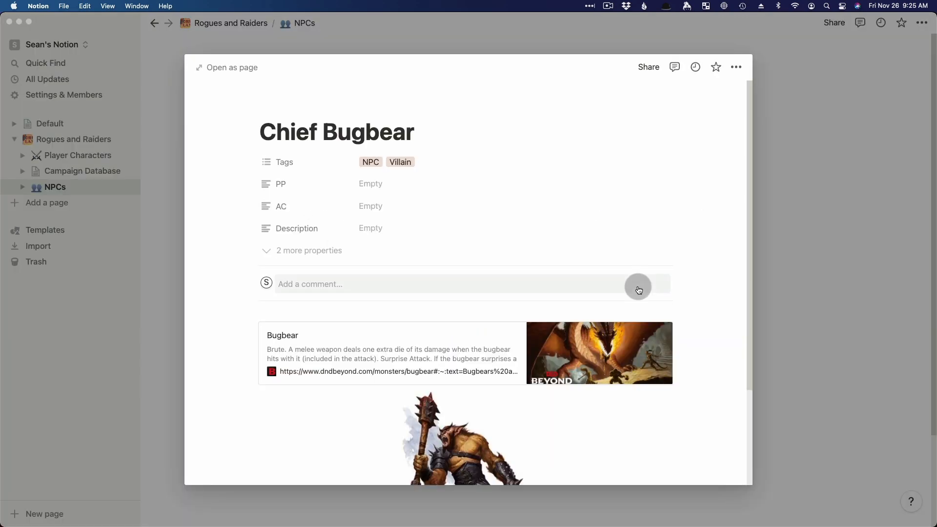
left_click(814, 416)
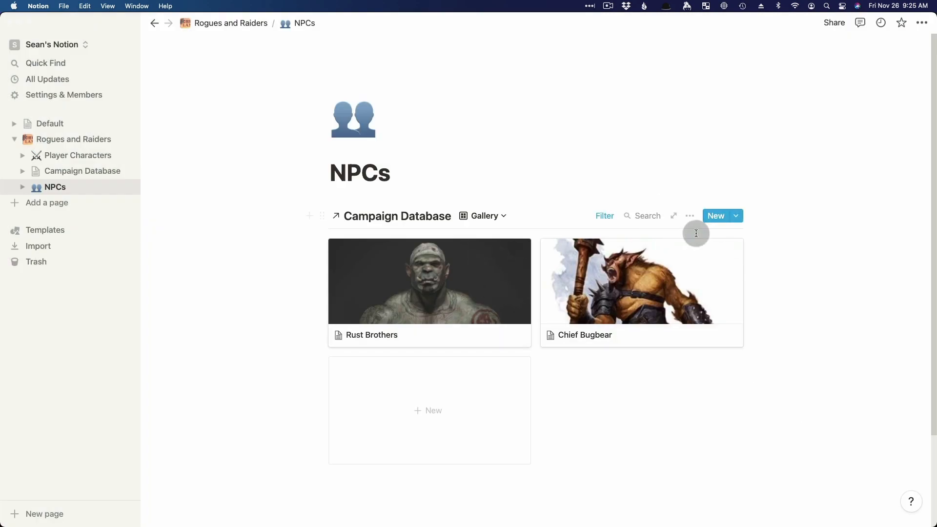
Open the gallery's property settings and show the AC property on the cards
left_click(691, 217)
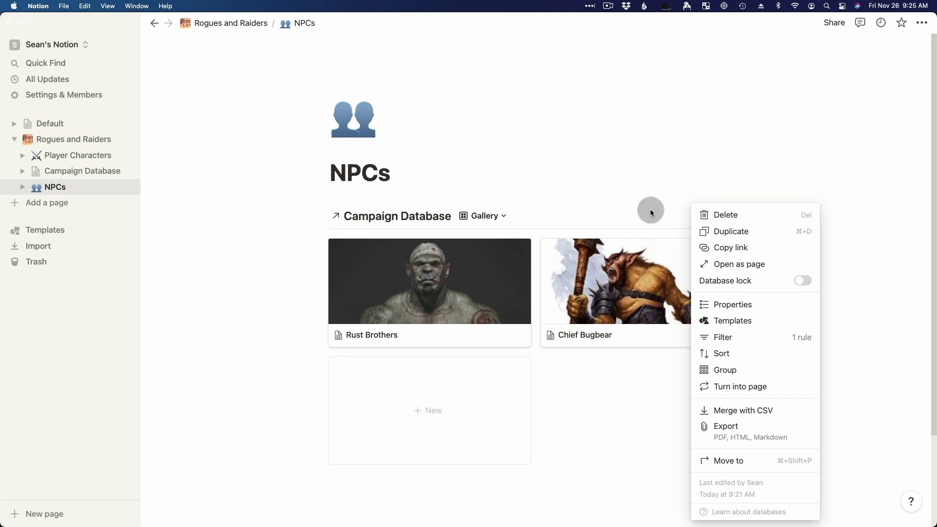
left_click(687, 149)
left_click(691, 215)
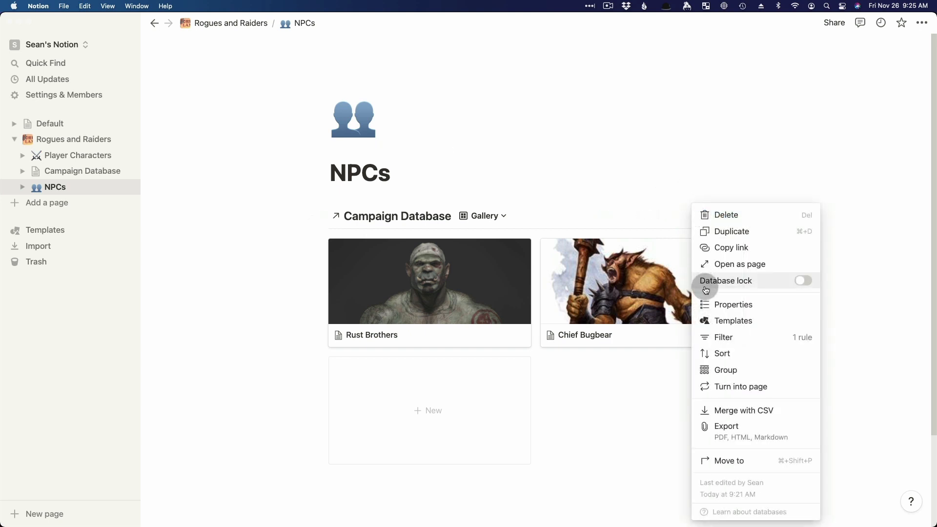
left_click(712, 303)
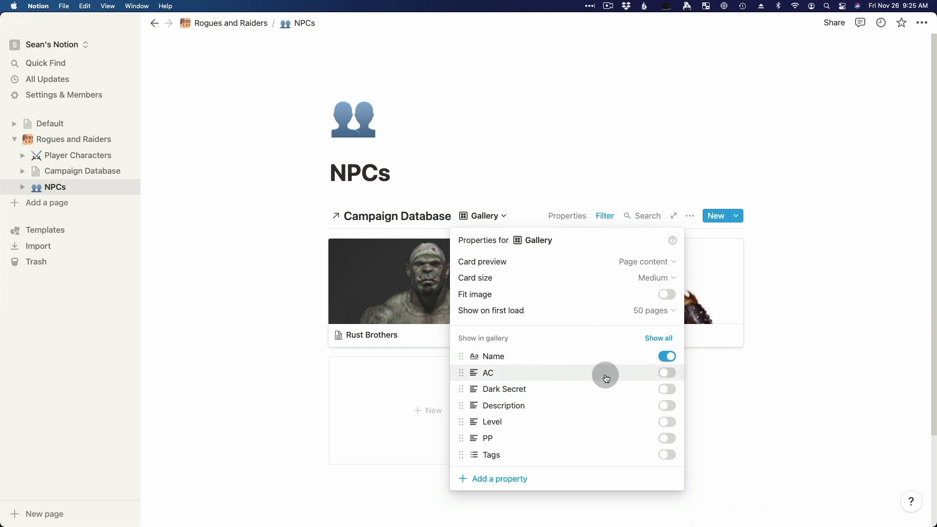
left_click(666, 373)
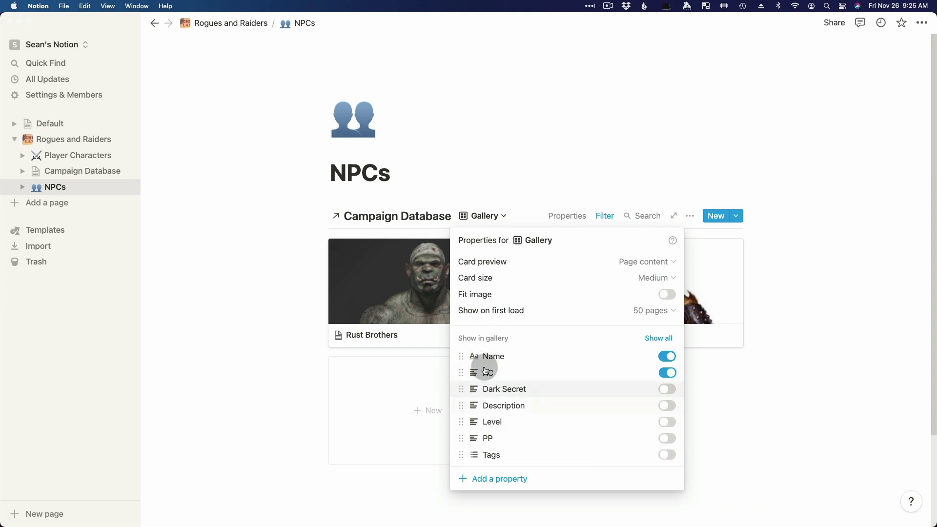
Add a new database property named "HP" with the Text type
left_click(499, 477)
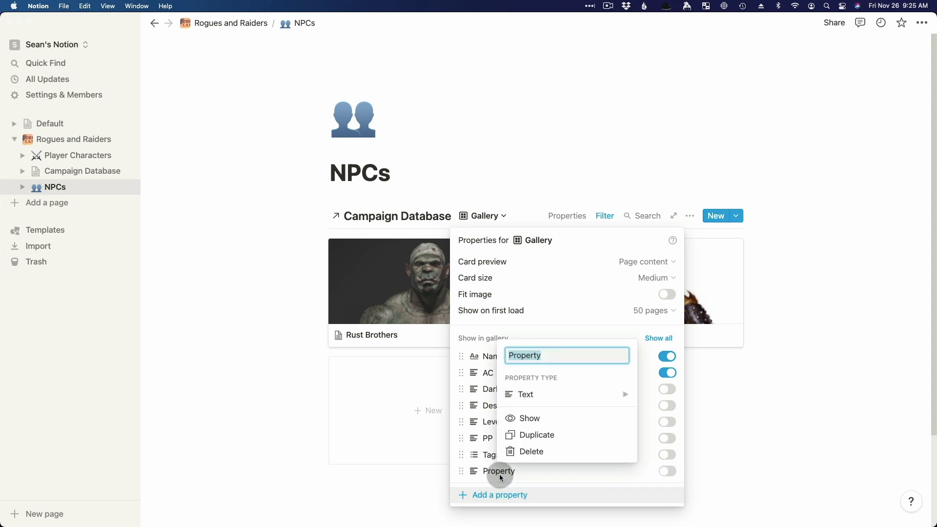
type("Hi")
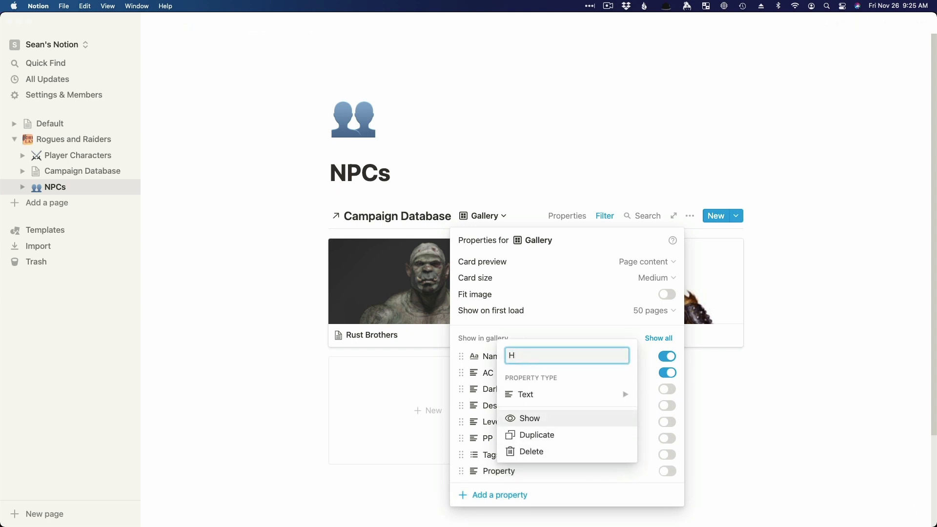
left_click(542, 399)
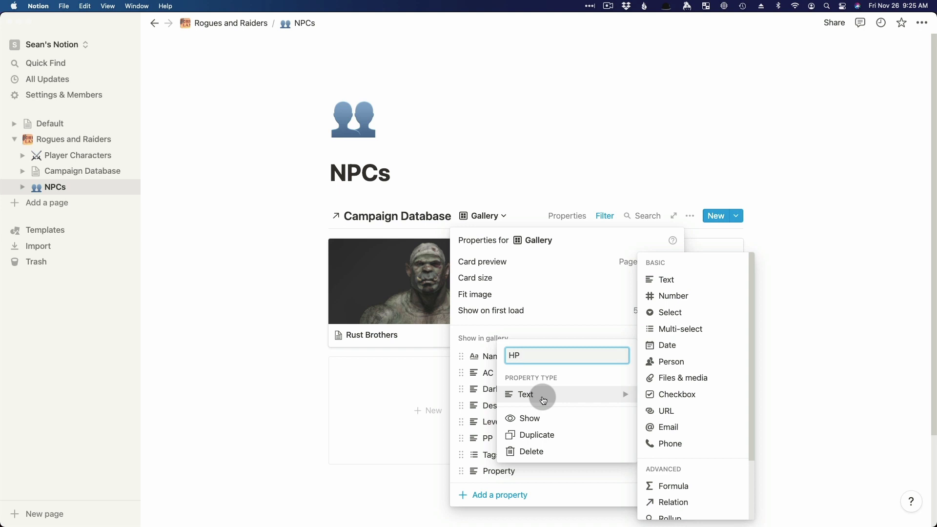
left_click(663, 282)
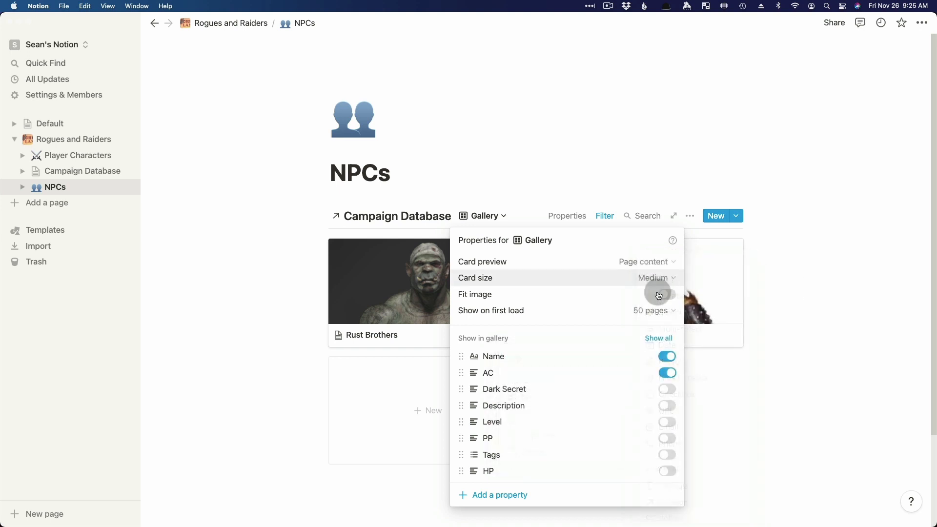
Show the HP property on the gallery cards, recheck the property settings and close them
left_click(667, 473)
left_click(697, 192)
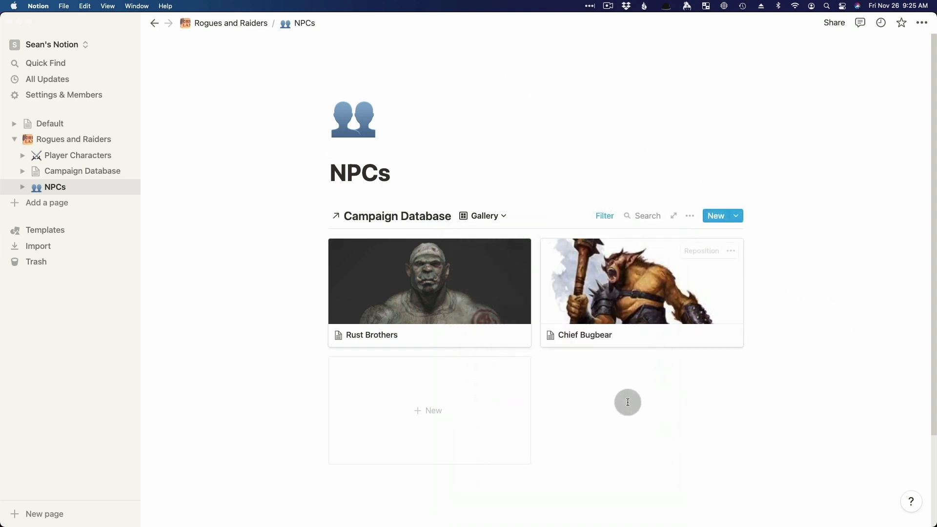
left_click(690, 216)
left_click(728, 306)
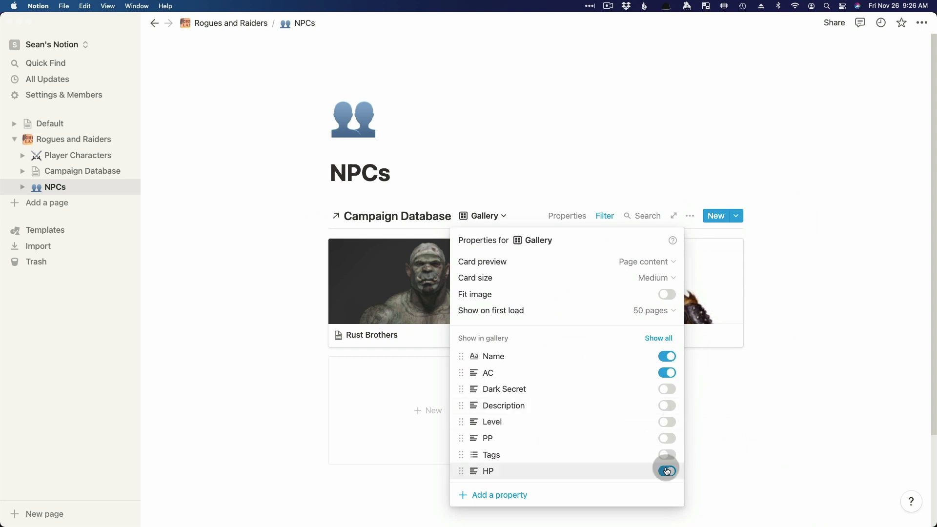
left_click(780, 235)
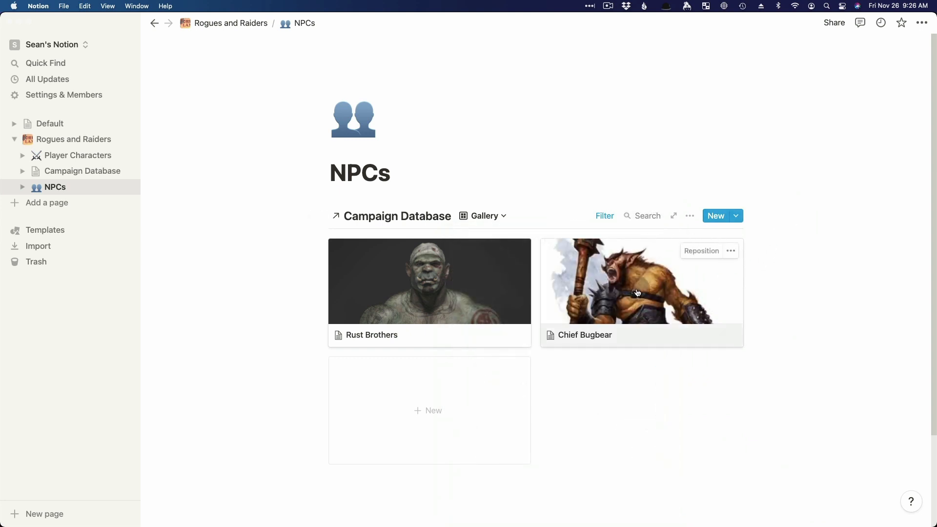
Open the Chief Bugbear entry and set its HP to 27, taken from the D&D Beyond Bugbear page
left_click(701, 251)
left_click(376, 254)
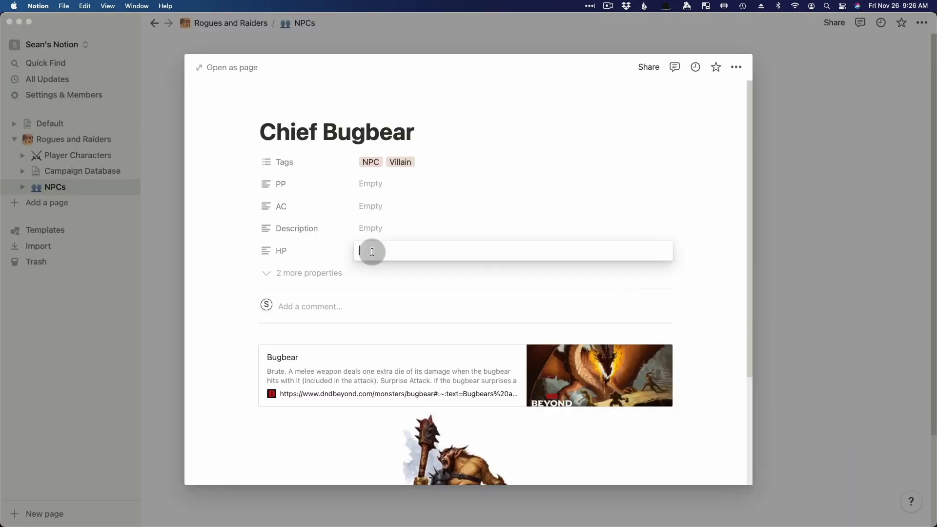
left_click(356, 377)
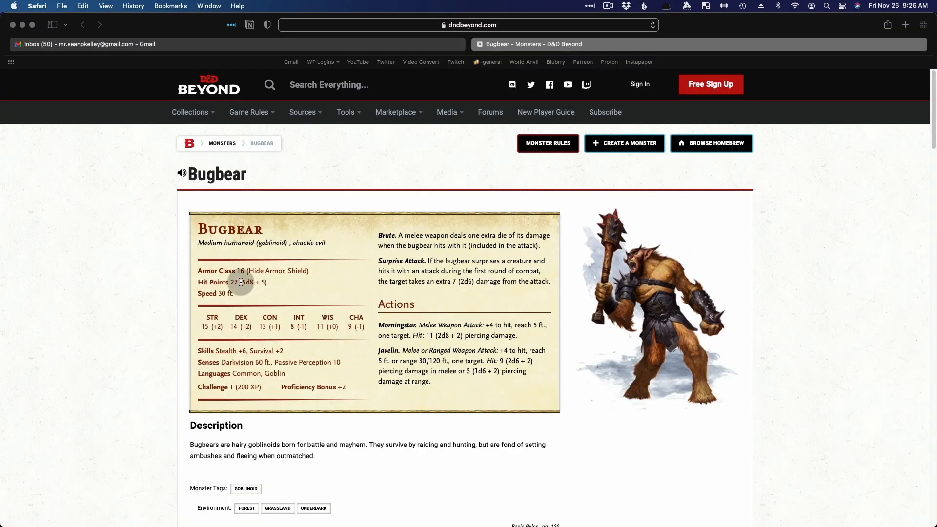
key("super+Tab")
type("27")
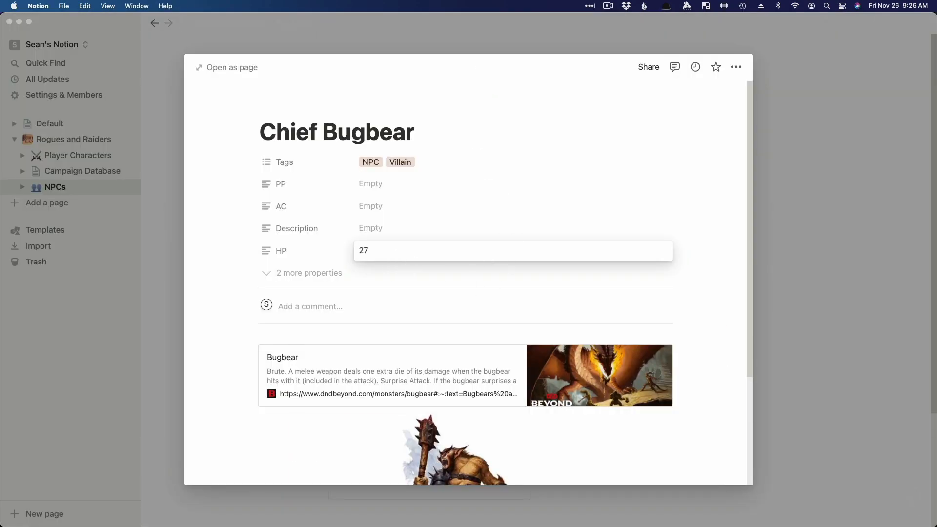
Look up the armor class on the D&D Beyond Bugbear page, set Chief Bugbear's AC to 16 and close the entry
key("super+Tab")
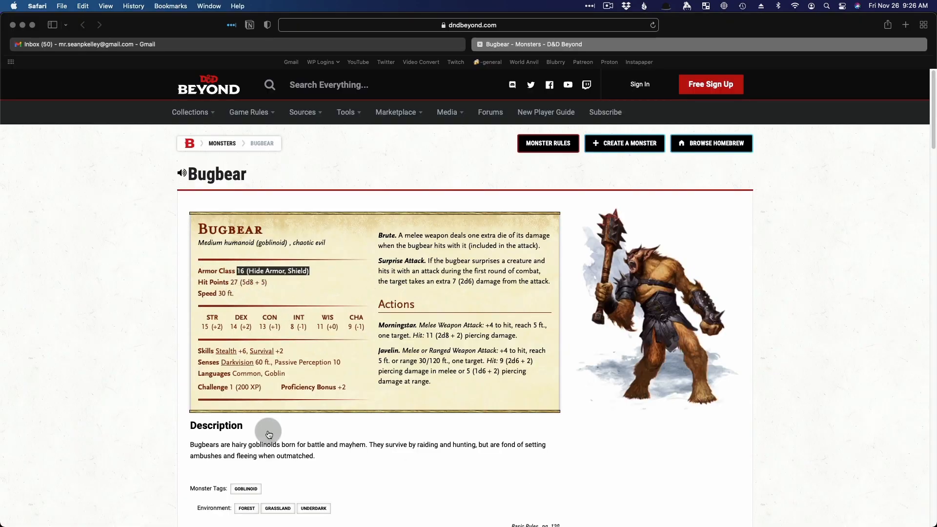
key("super+Tab")
left_click(367, 210)
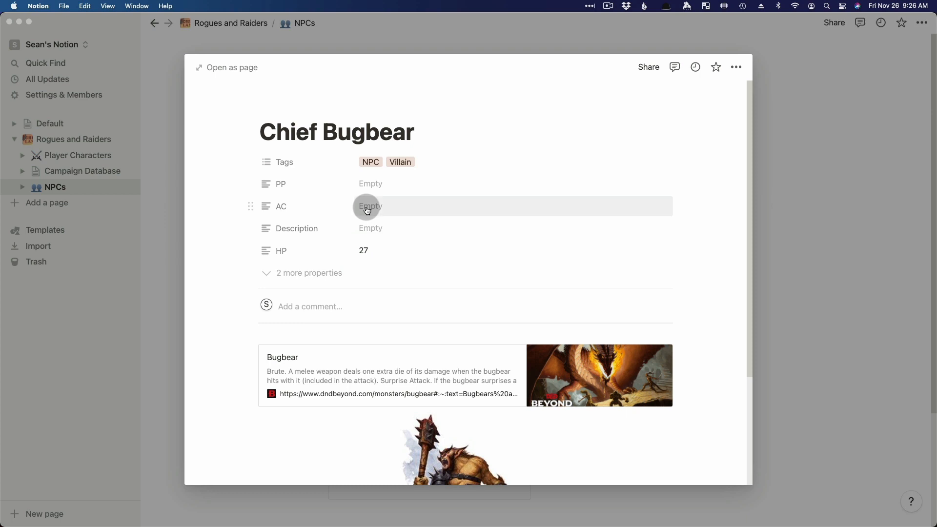
type("16")
key("Return")
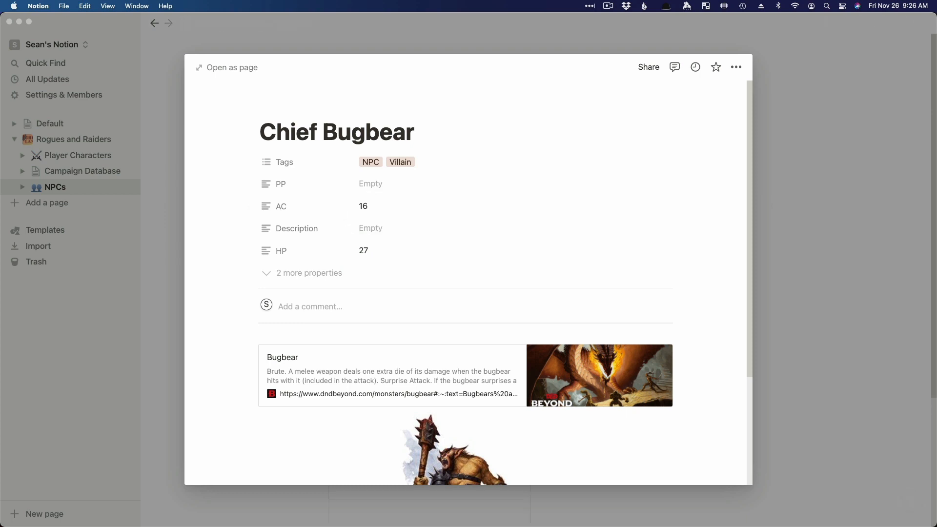
left_click(777, 299)
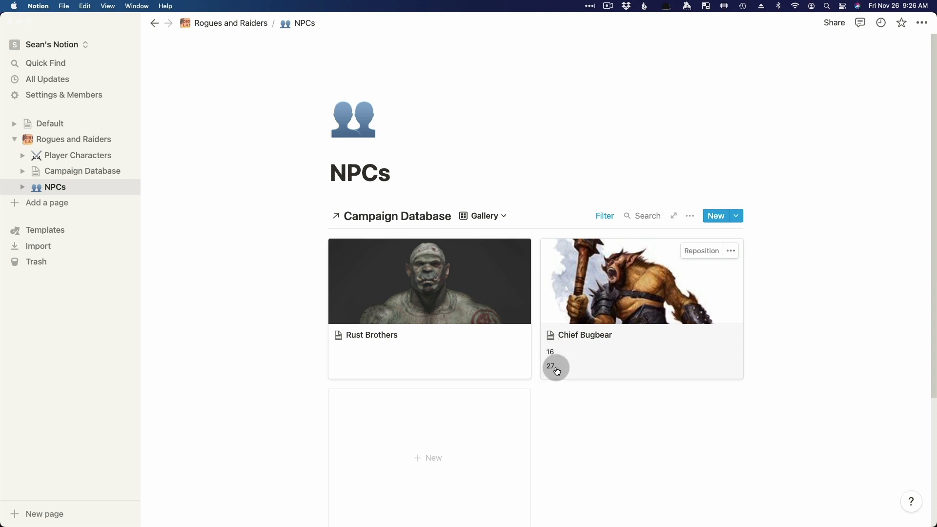
Label Chief Bugbear's stats by changing the AC value to "AC 16" and the HP value to "HP 27", closing the entry
left_click(598, 336)
left_click(397, 206)
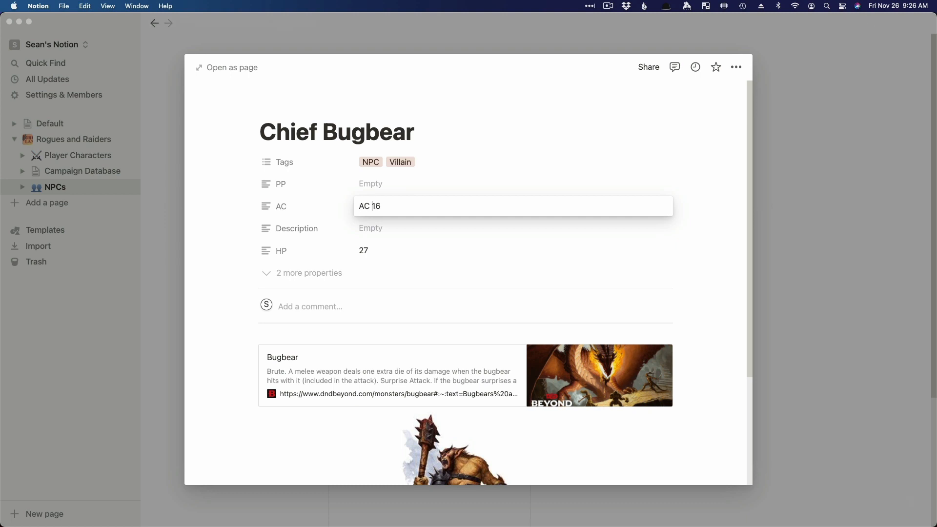
key("Return")
left_click(380, 255)
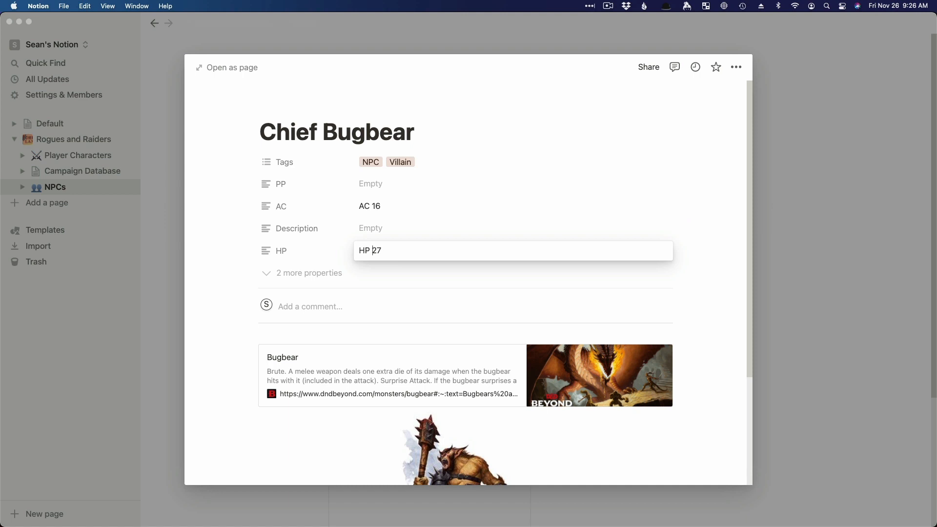
key("Escape")
left_click(783, 522)
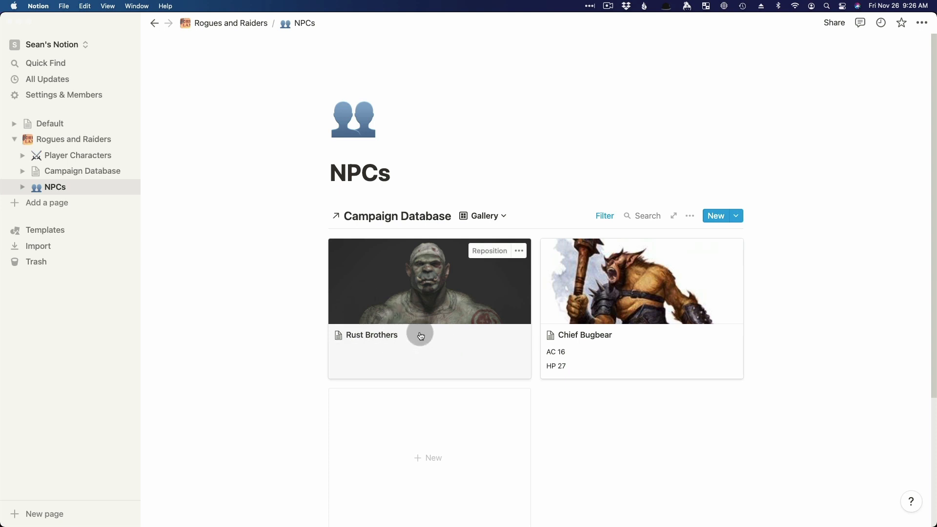
left_click(409, 284)
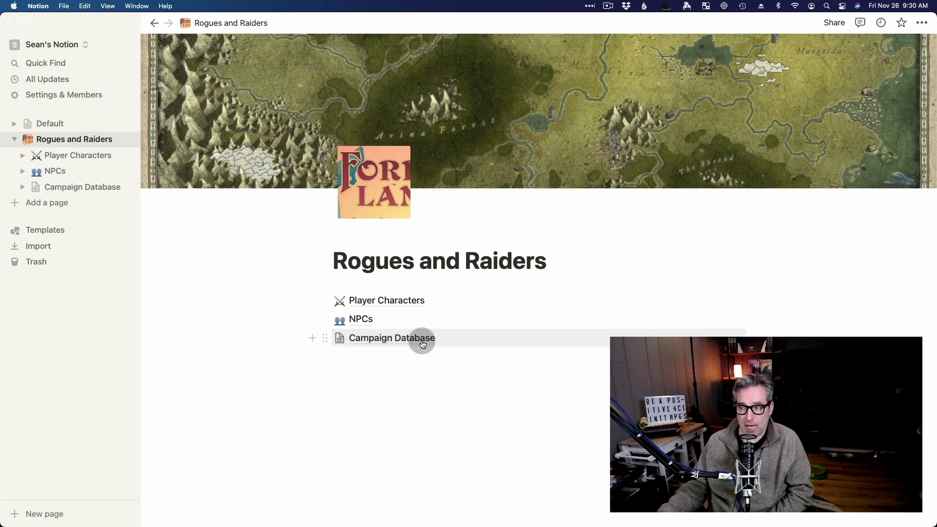
Move the NPCs page link into a second column beside Player Characters on the Rogues and Raiders page
left_click_drag(619, 323, 326, 349)
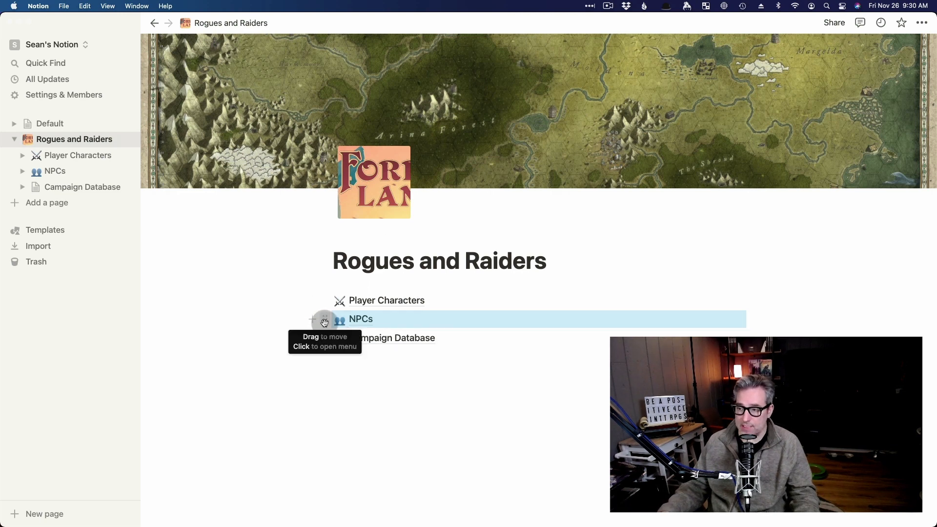
left_click_drag(326, 322, 757, 299)
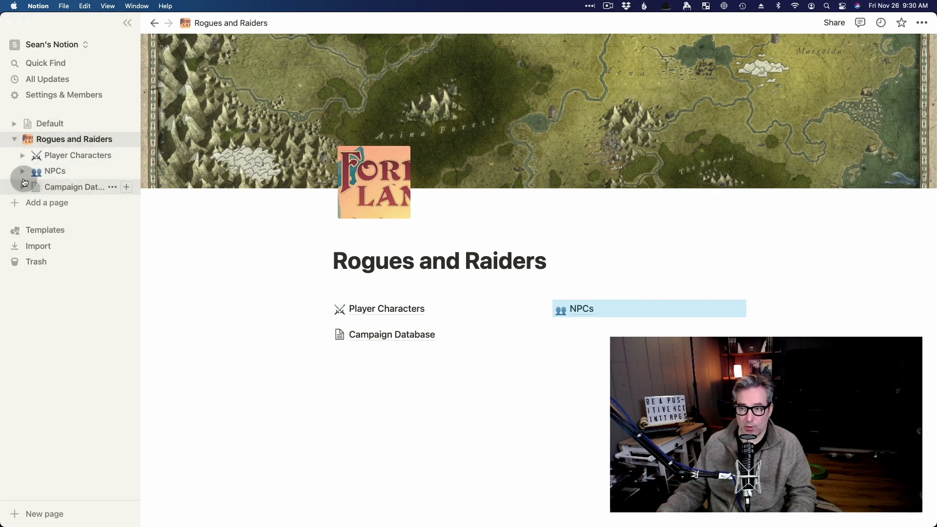
Reorder the NPCs page above Player Characters in the sidebar and return it below Player Characters
left_click(59, 173)
left_click_drag(72, 174, 73, 153)
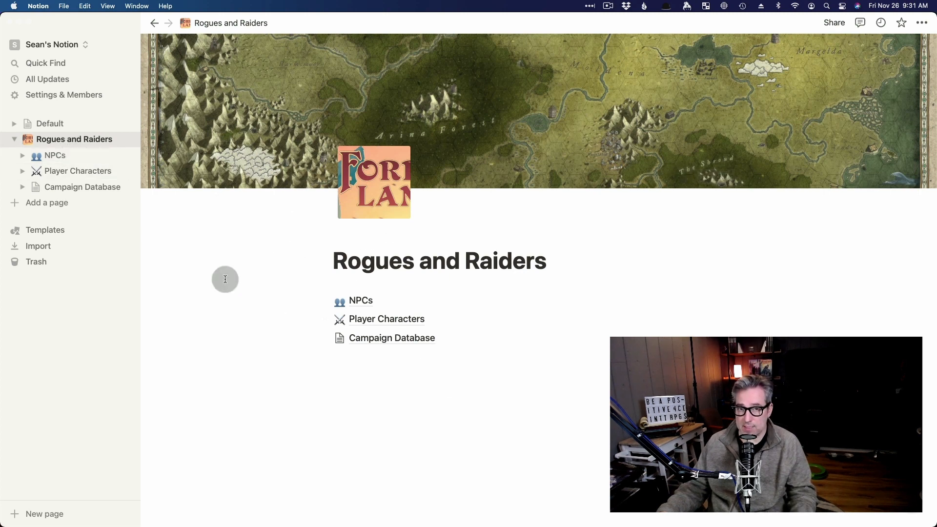
left_click_drag(72, 164, 78, 183)
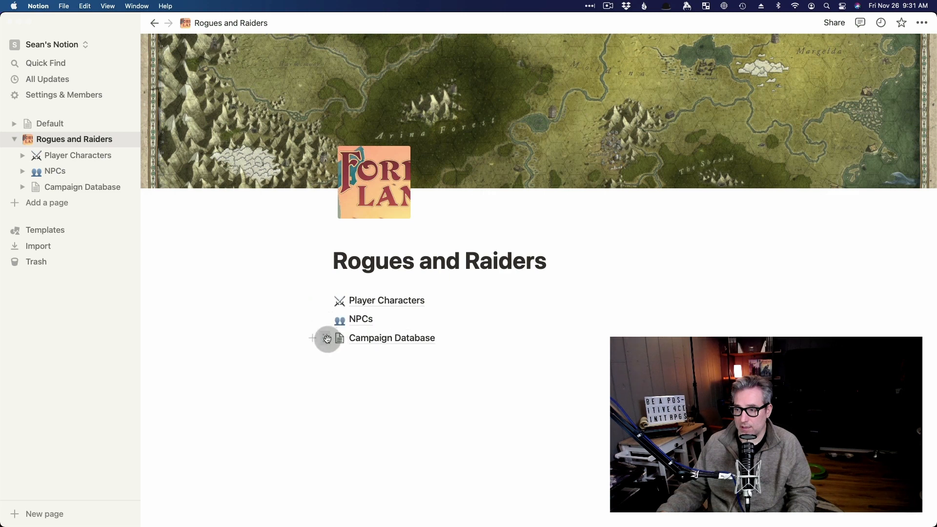
Move the Campaign Database link into a second column beside Player Characters on the Rogues and Raiders page
left_click_drag(326, 337, 747, 307)
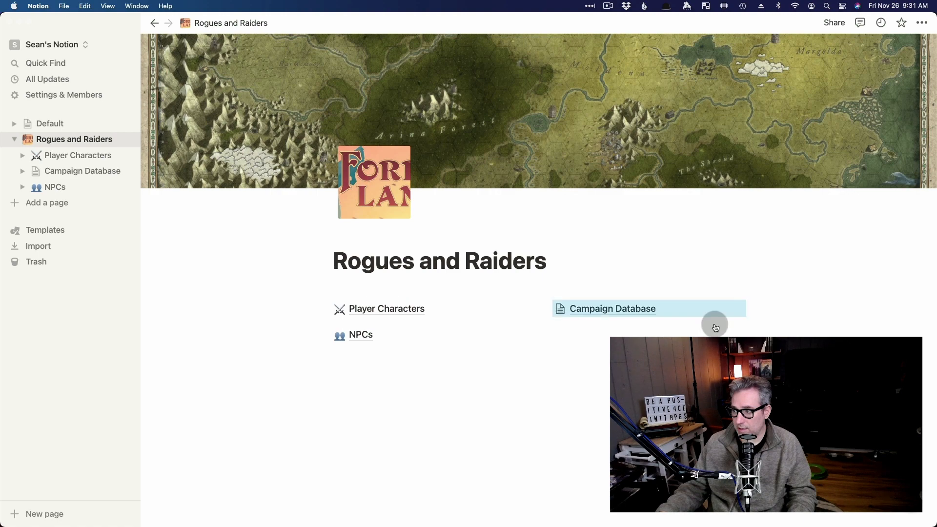
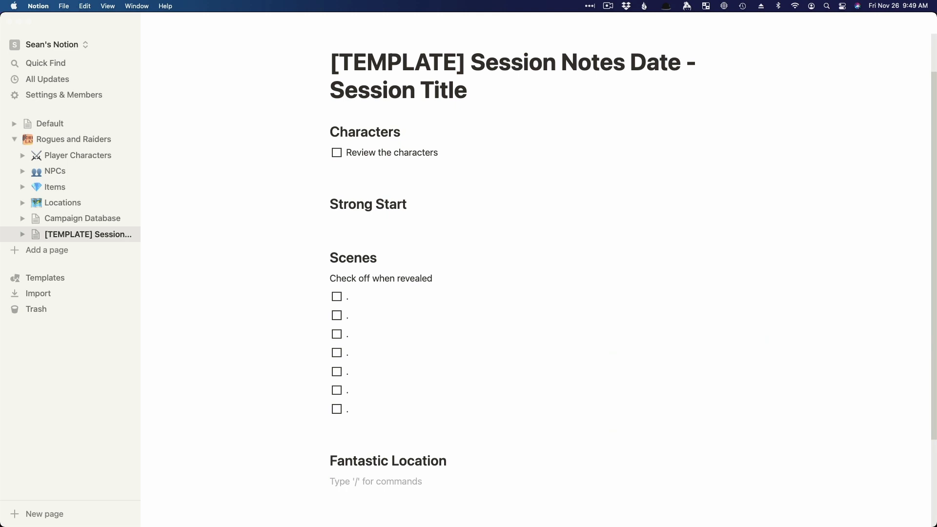
Add a bulleted placeholder "." under Fantastic Location in the session notes template and end the list
type("/bul")
key("Return")
key("BackSpace")
type("/bul")
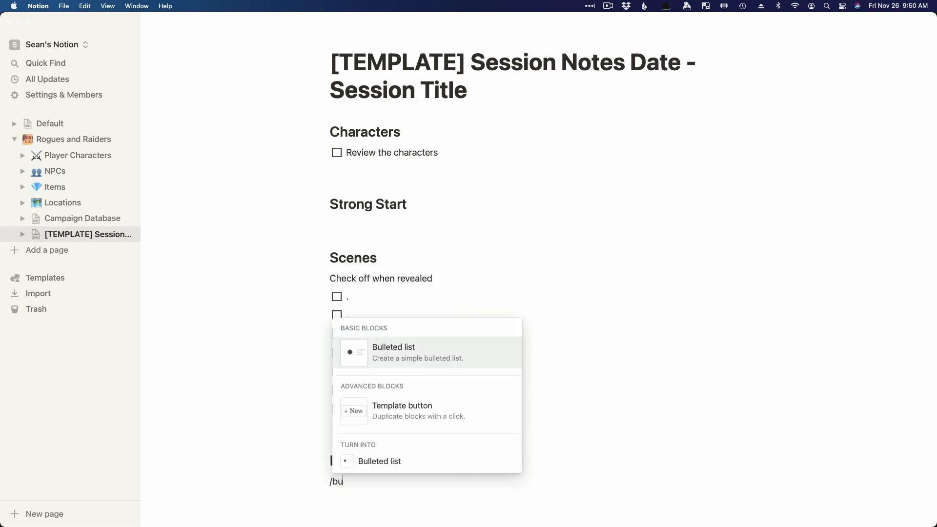
key("Return")
type(".")
key("Return")
key("Return")
type("NPC")
key("BackSpace")
key("BackSpace")
key("BackSpace")
Add a Heading 2 "NPCs" below Fantastic Location with a to-do item "Review NPCs"
type("/h2")
key("Return")
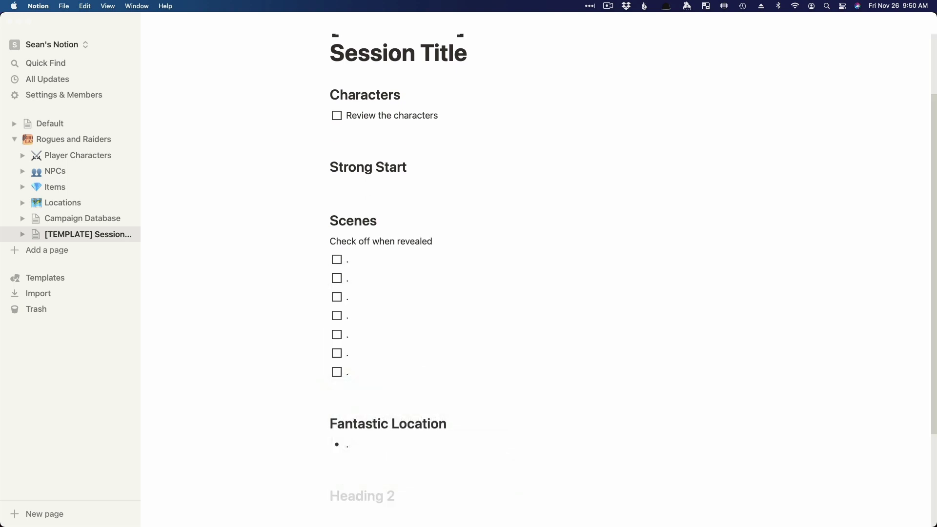
type("NPCs")
key("Return")
type("/to")
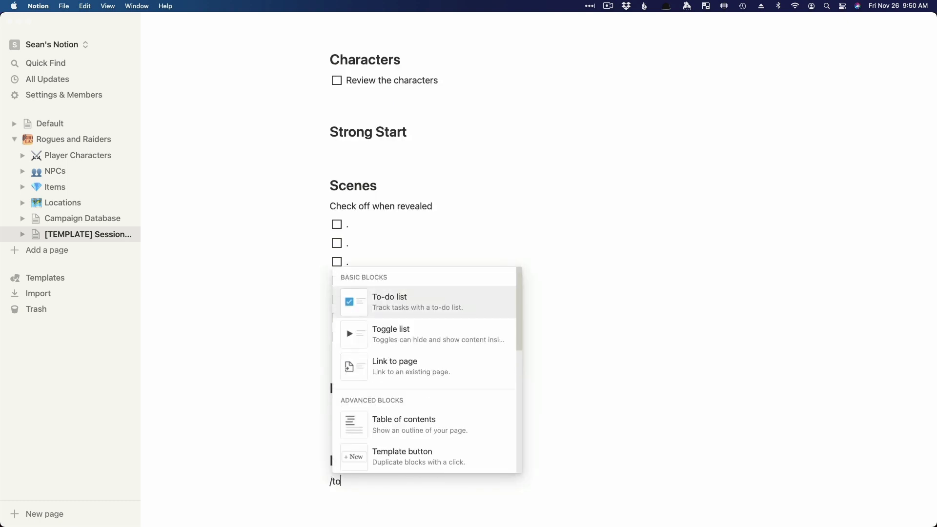
key("Return")
type("Review NPCs")
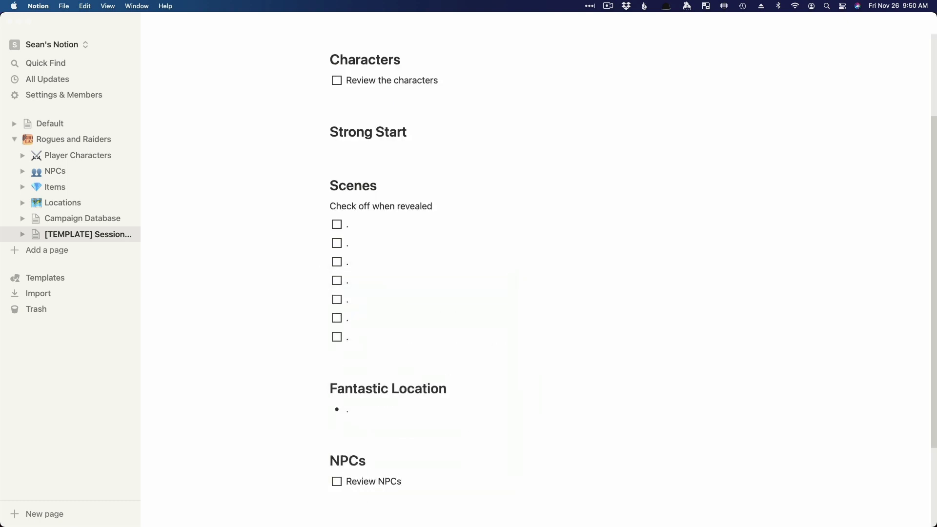
Add a bullet reading "NPC link" below the Review NPCs to-do and end the list with a blank line
key("Return")
key("Return")
type("/bulle")
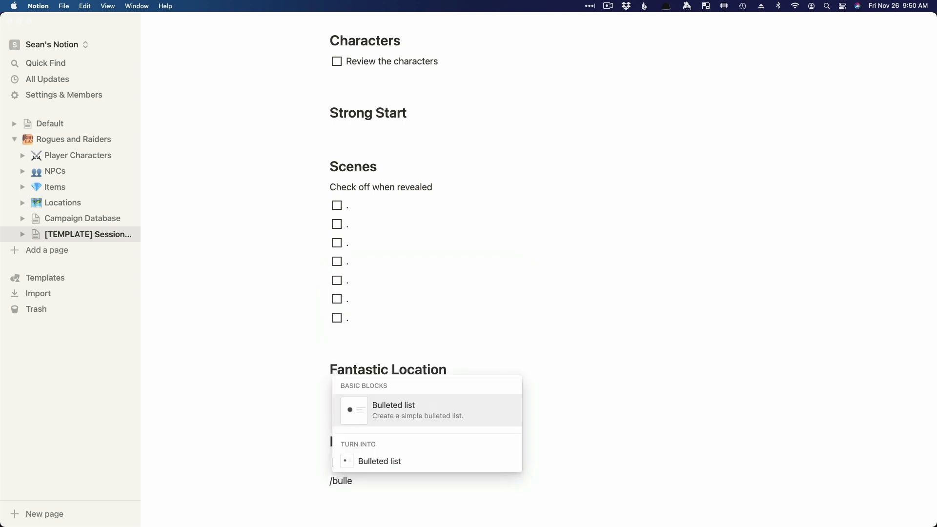
key("Return")
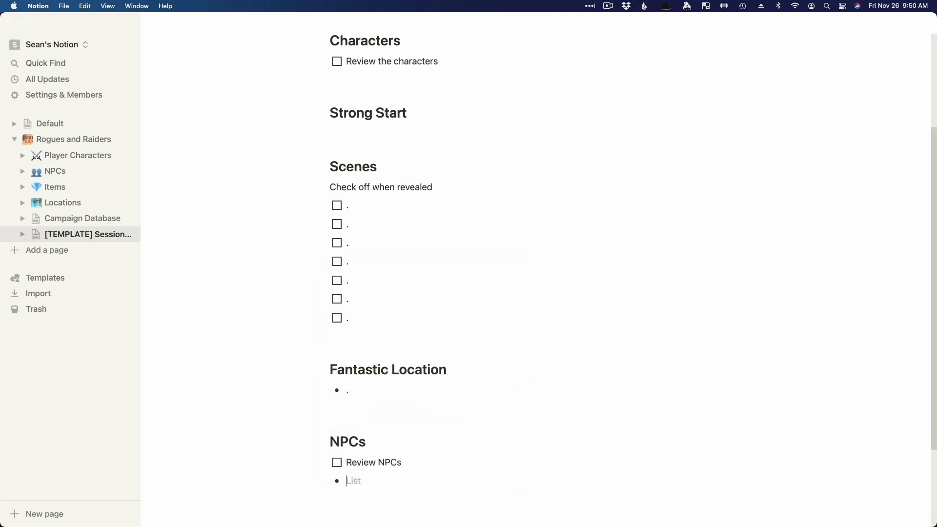
scroll(496, 304, "down", 1)
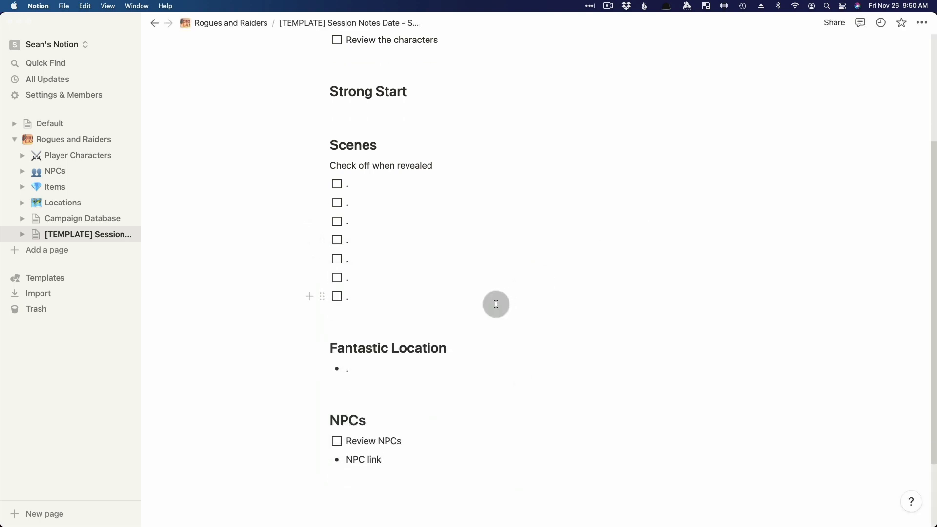
key("Return")
key("Return")
key("Return")
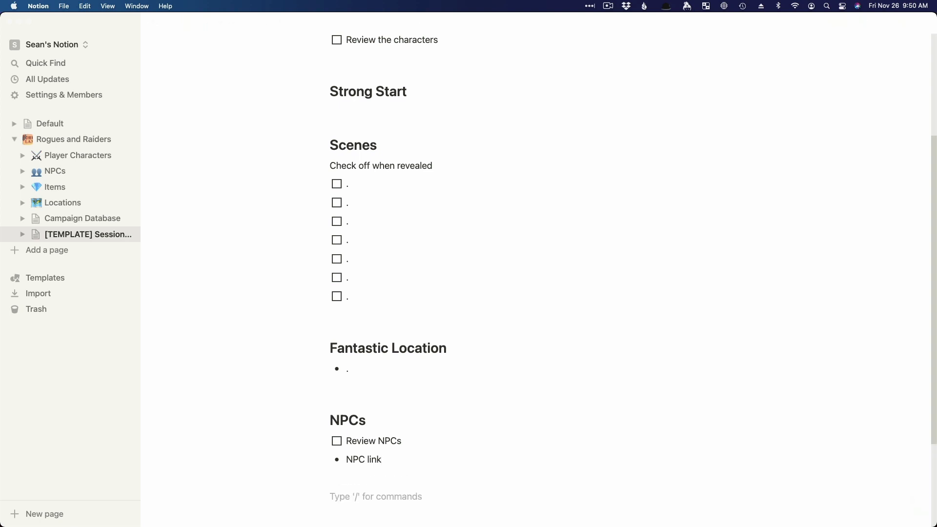
type("/Monsters")
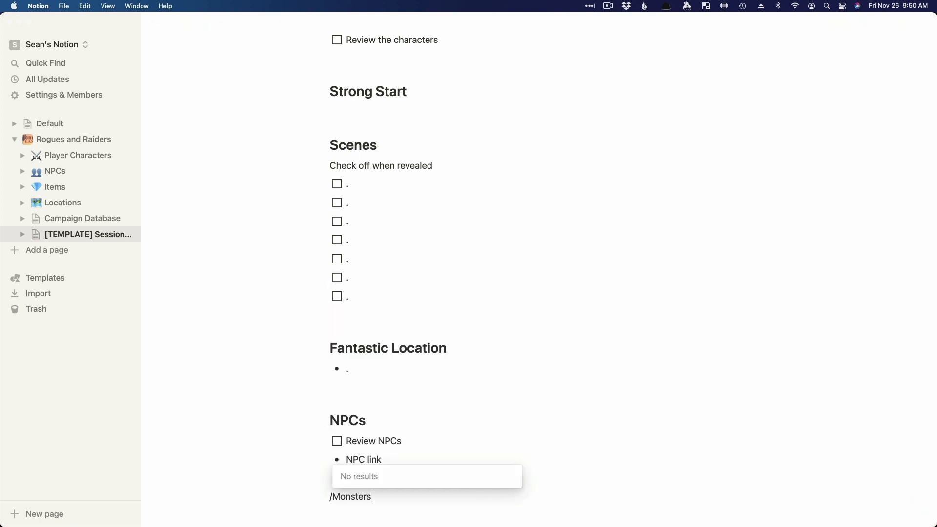
type("r")
key("BackSpace")
key("BackSpace")
key("BackSpace")
key("BackSpace")
key("BackSpace")
key("BackSpace")
key("BackSpace")
Add a Heading 2 titled "Monsters" below the NPCs section
type("h2")
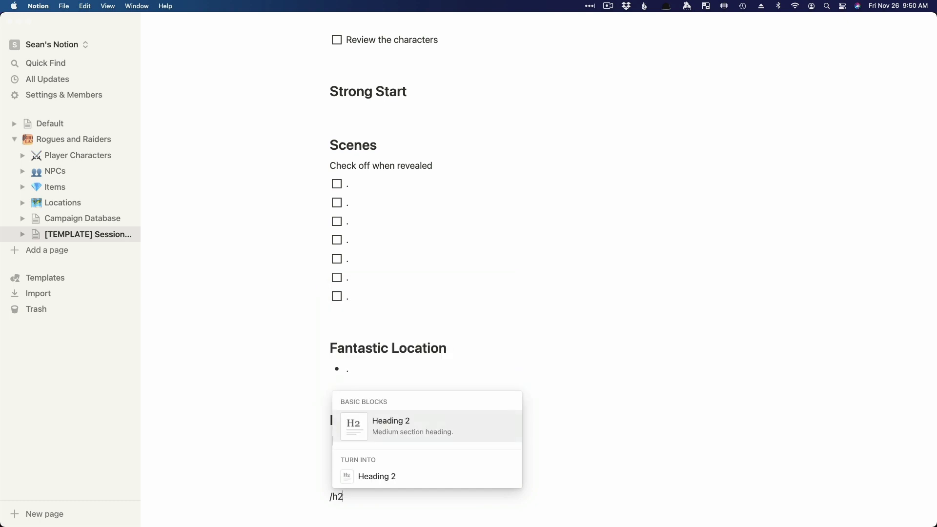
key("Return")
type("Monsters")
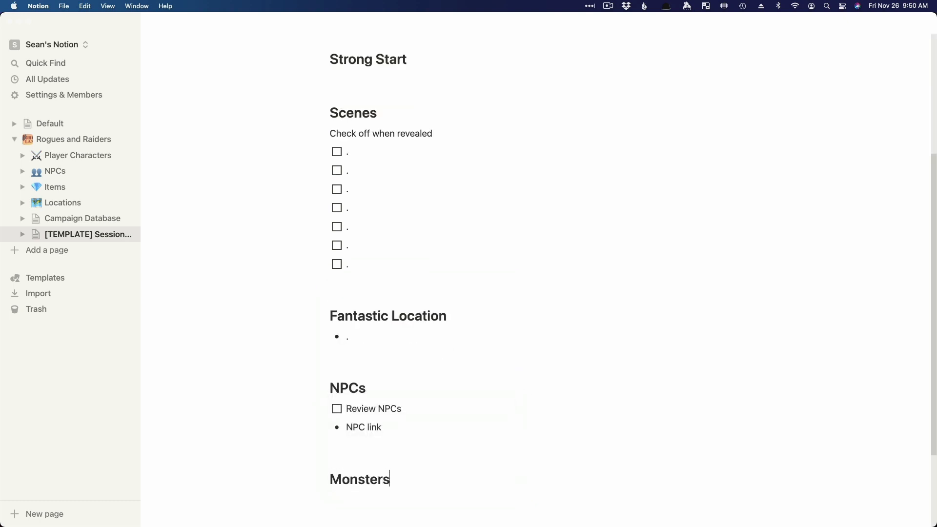
Add a bulleted list of four "." placeholders under Monsters and end the list
key("Return")
type("/bulle")
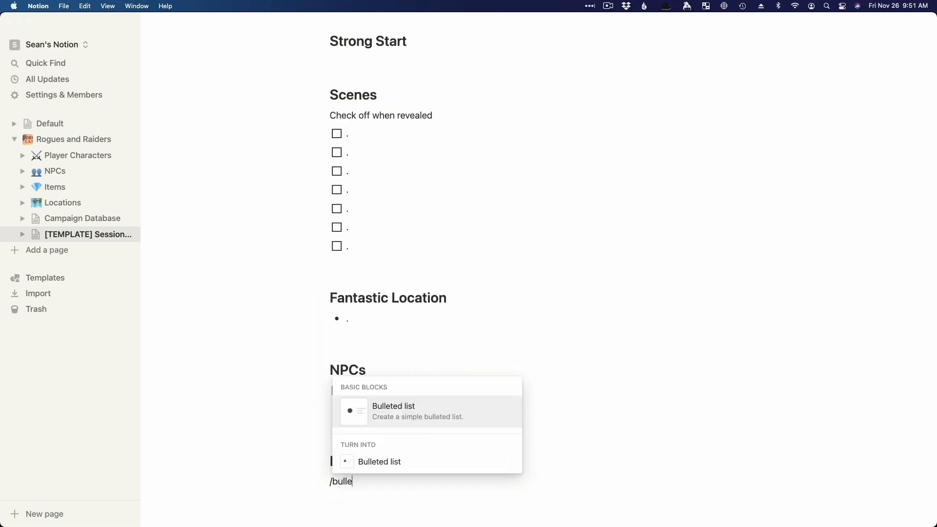
key("Return")
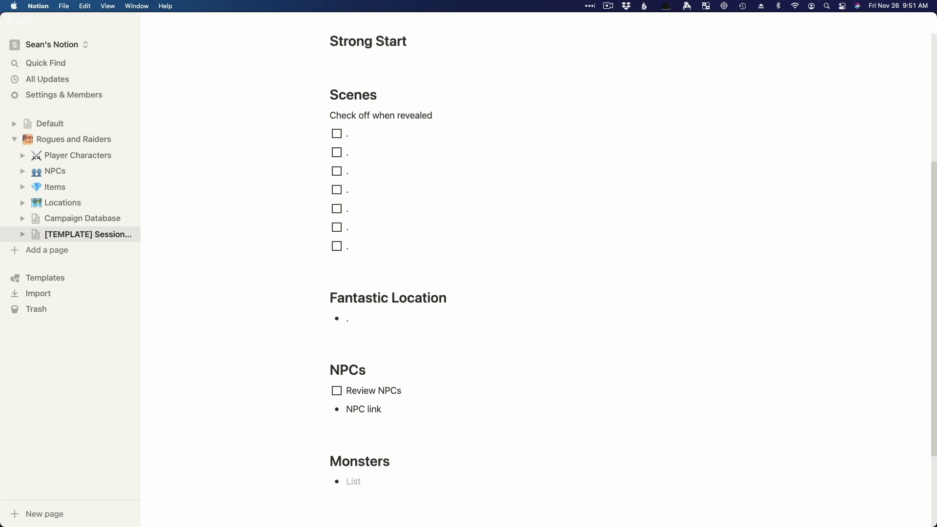
type(".")
key("Return")
type(".")
key("Return")
type(".")
key("Return")
type(".")
key("Return")
key("Return")
Add a Heading 2 titled "Treasure" below the Monsters section
type("/h2")
key("Return")
type("Treasure")
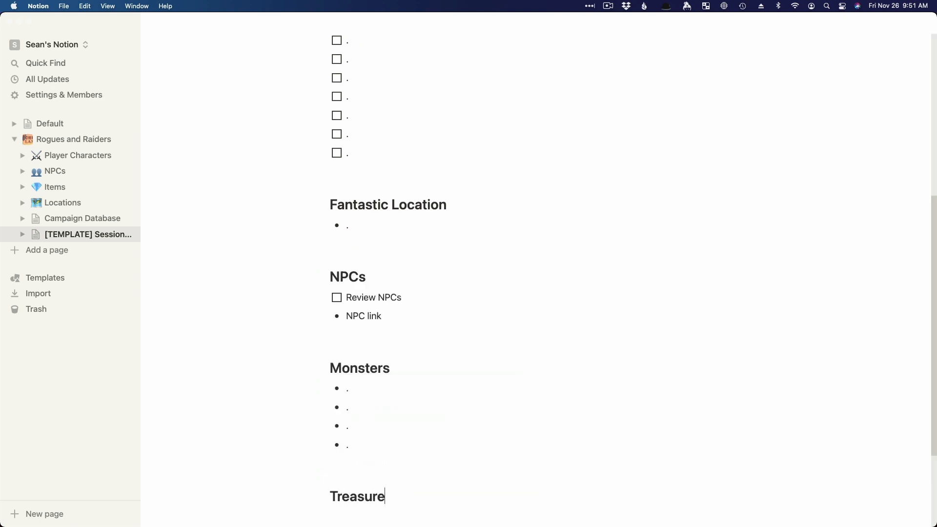
Add a bulleted list of three "." placeholders under Treasure and end the list with a blank line
key("Return")
type("/bull")
key("Return")
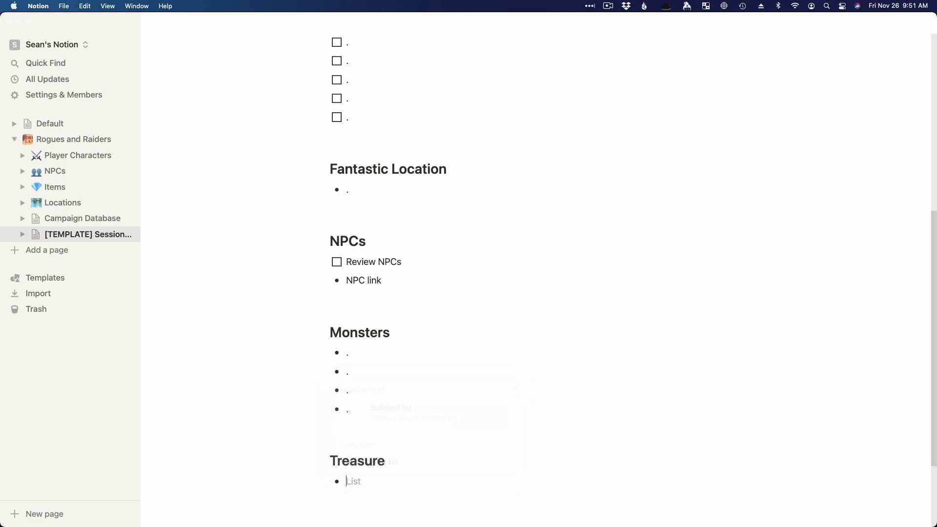
type(".")
key("Return")
type(".")
key("Return")
type(".")
key("Return")
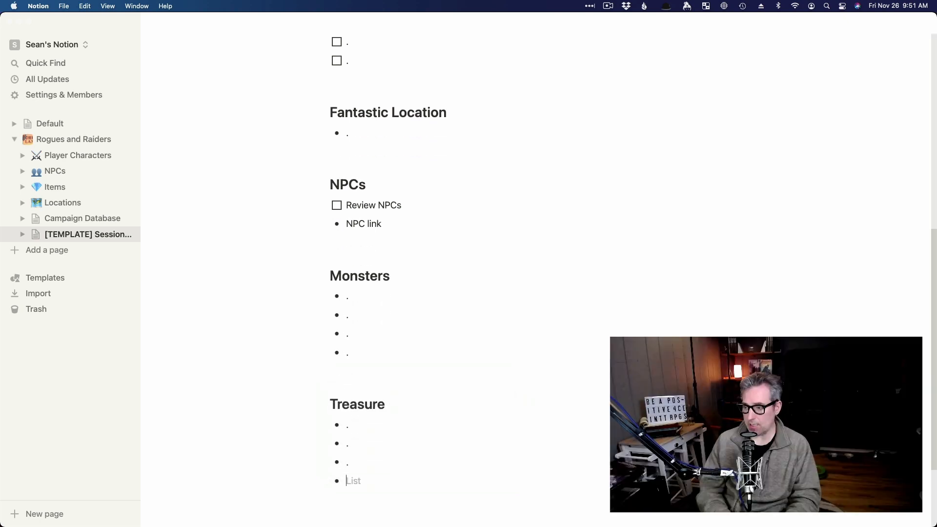
key("Return")
key("Return")
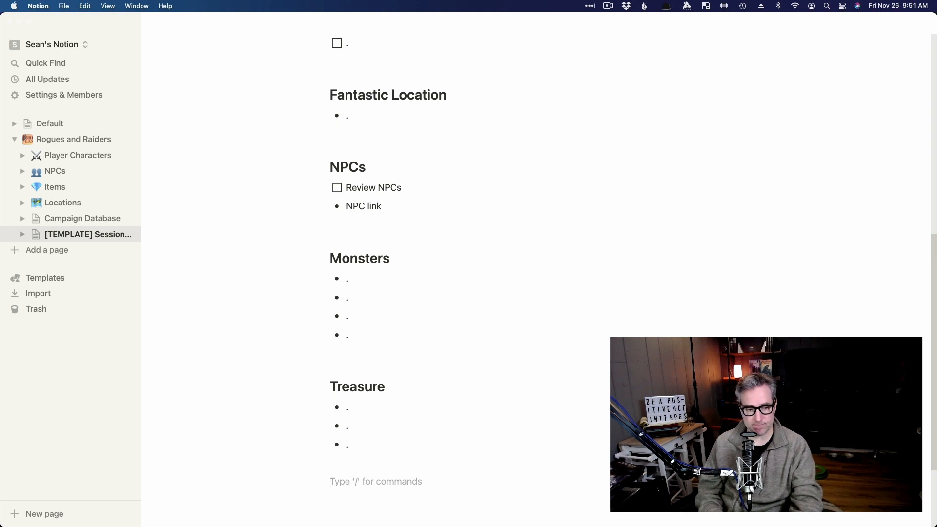
Add a Heading 2 titled "Scratchpad" below the Treasure section with an empty line under it
type("/h2")
key("Return")
type("Scratchpad")
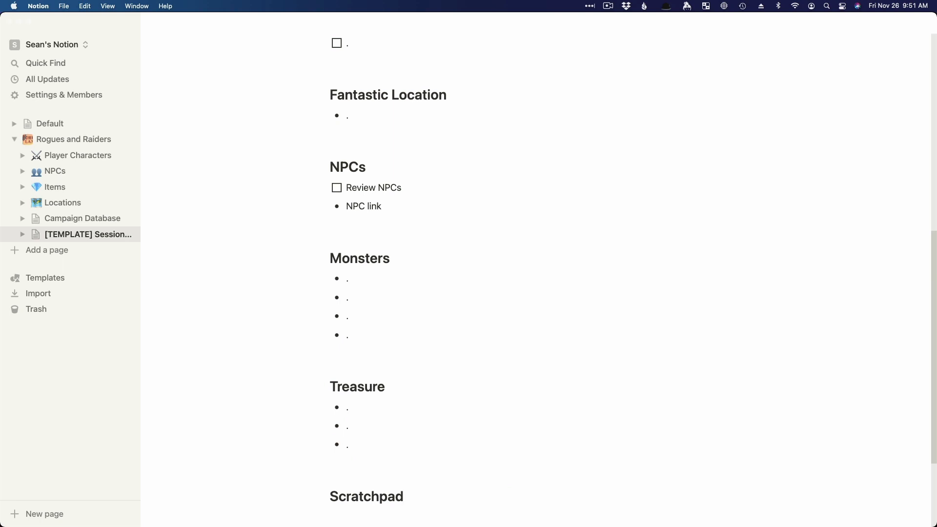
key("Return")
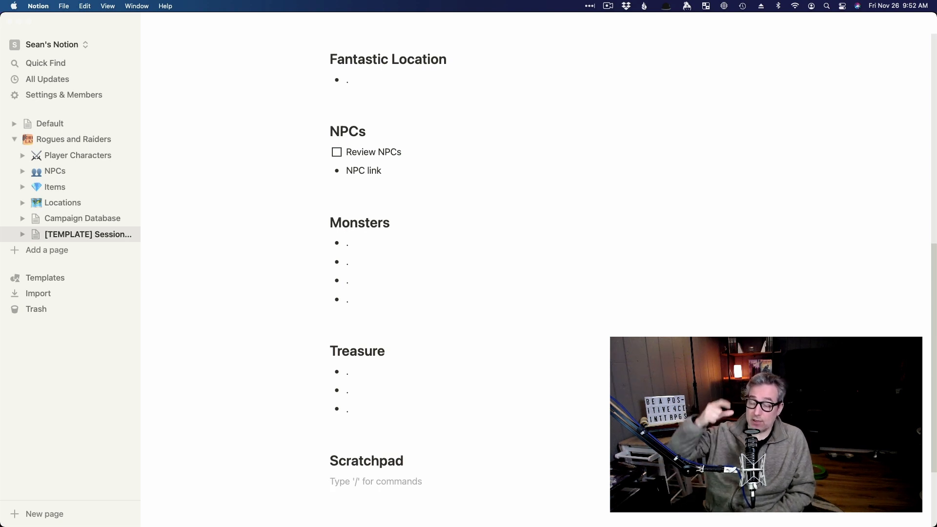
Replace the Scratchpad heading text with "Session Notes" and start a bulleted list beneath it
left_click_drag(414, 460, 323, 453)
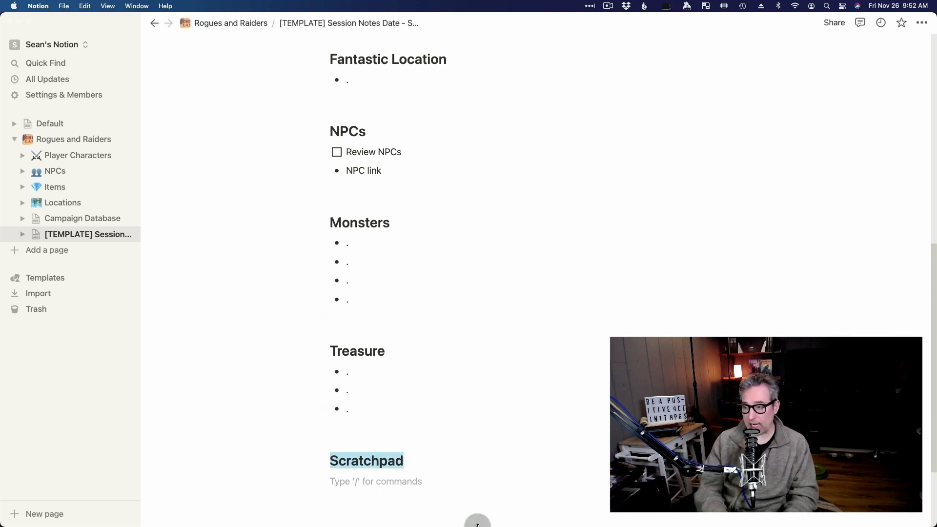
type("Ses")
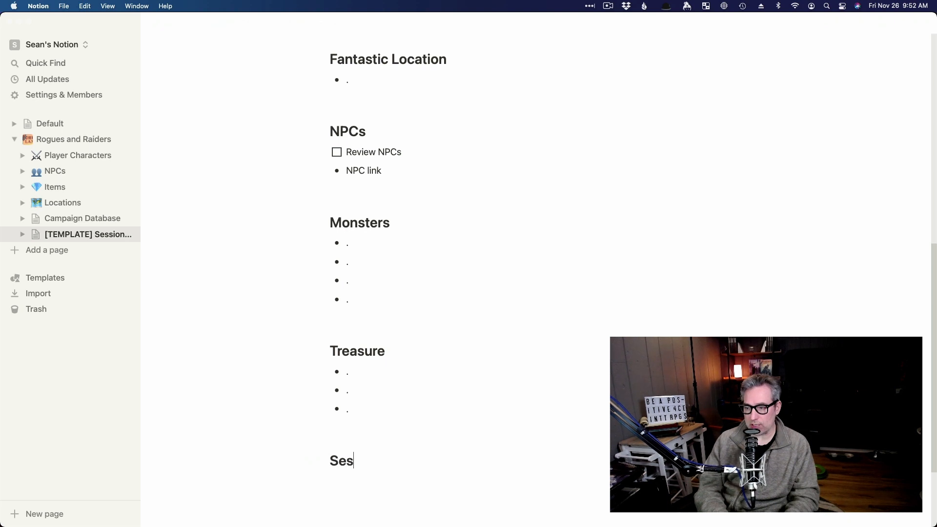
type("sion Notes")
key("Return")
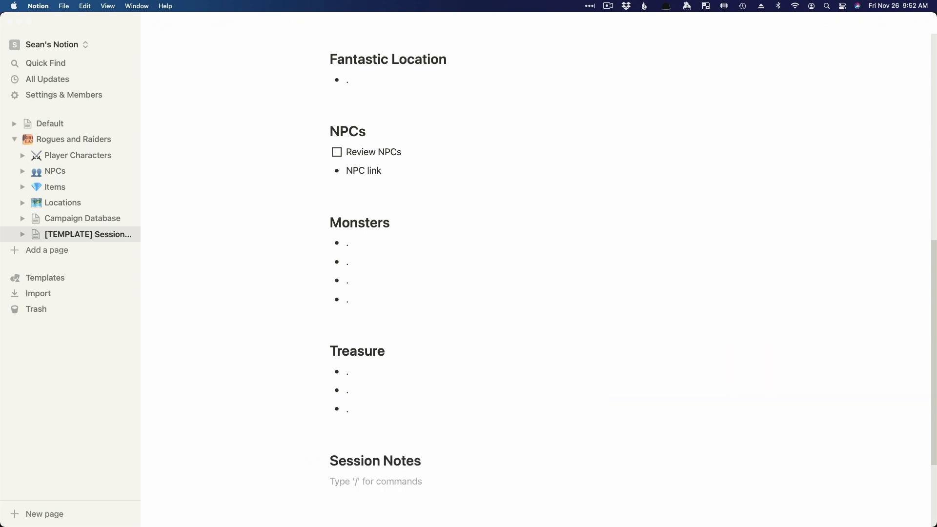
type("/b")
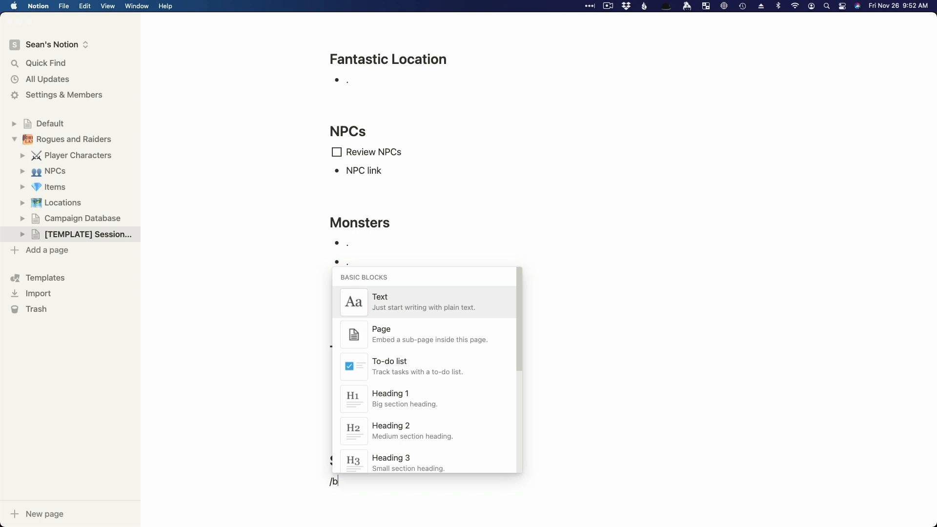
type("u")
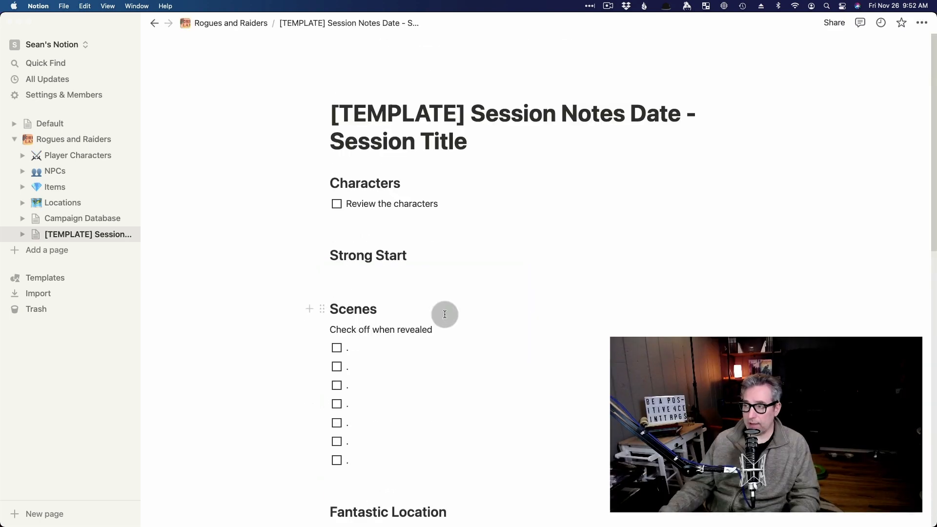
Look through the Rogues and Raiders campaign page and its Player Characters, NPCs, Items and Locations pages
left_click(244, 22)
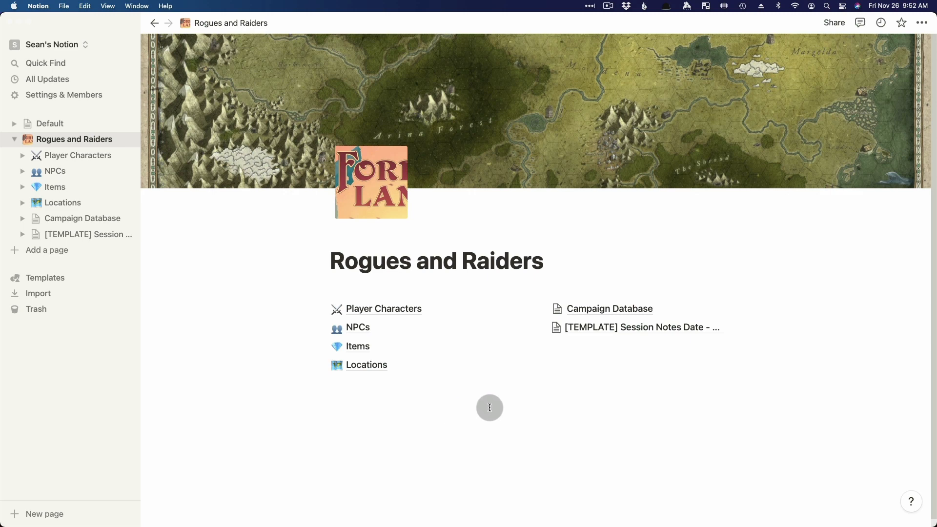
left_click(366, 309)
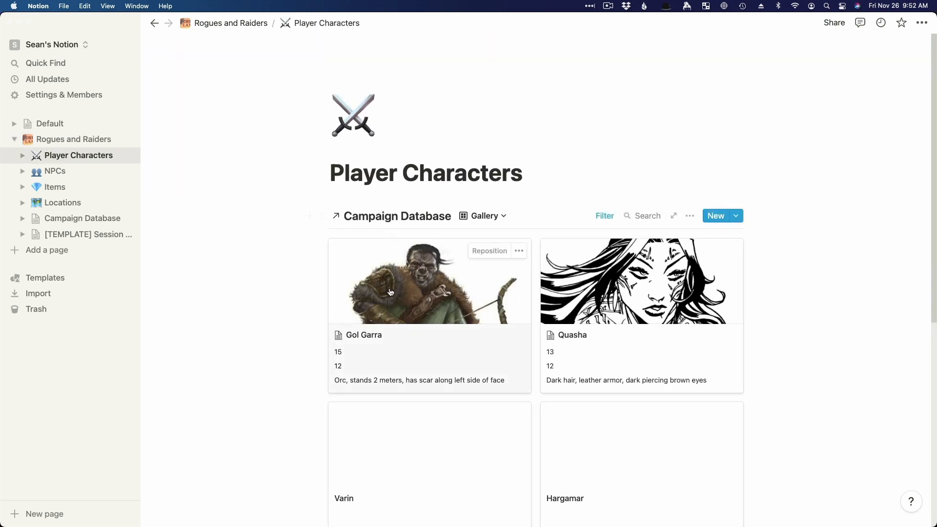
scroll(390, 289, "down", 2)
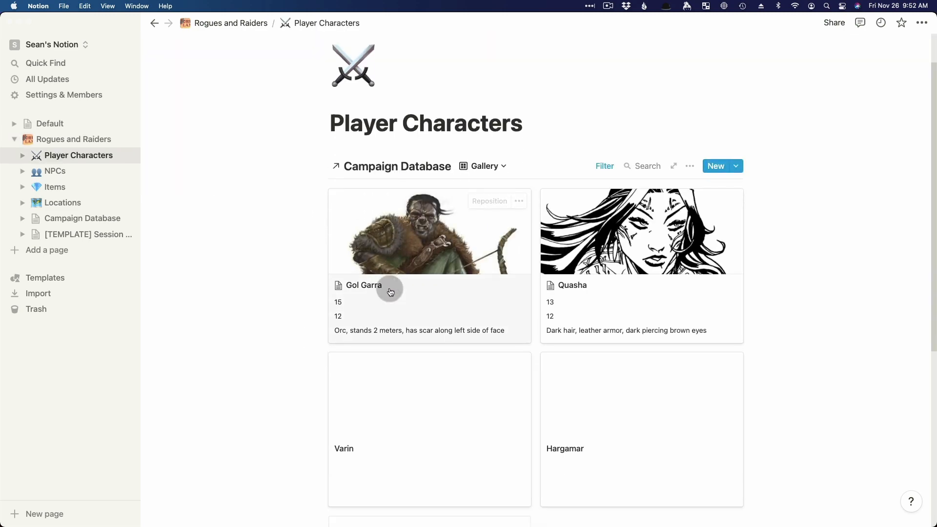
left_click(37, 171)
left_click(78, 171)
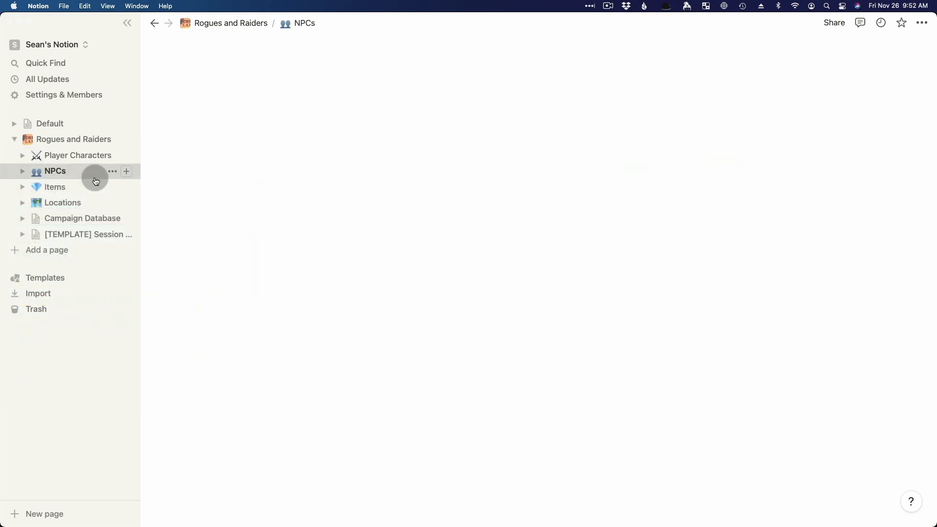
left_click(69, 193)
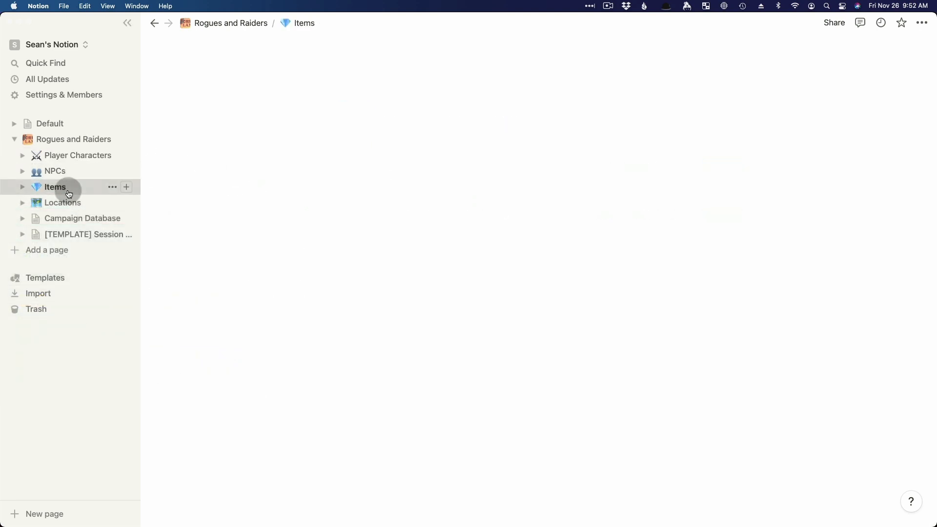
left_click(69, 203)
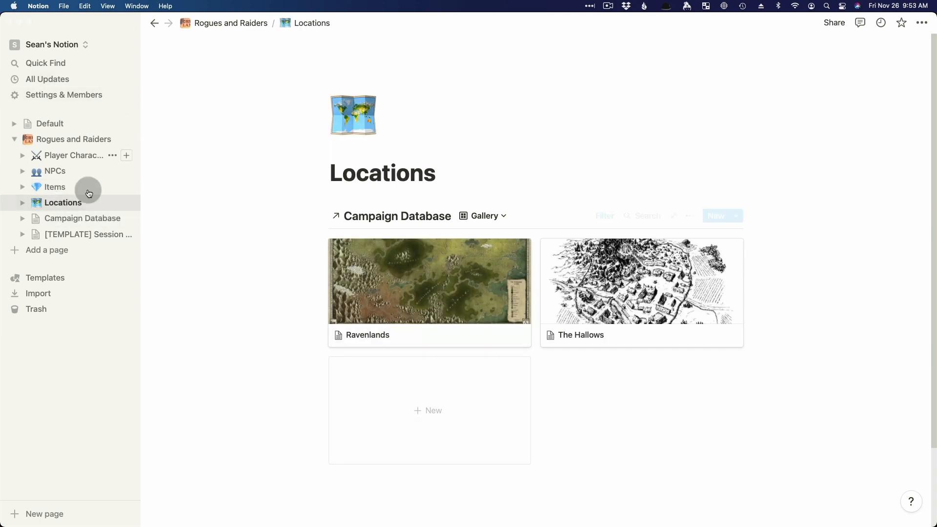
Duplicate the [TEMPLATE] Session Notes page and open the copy
left_click(73, 234)
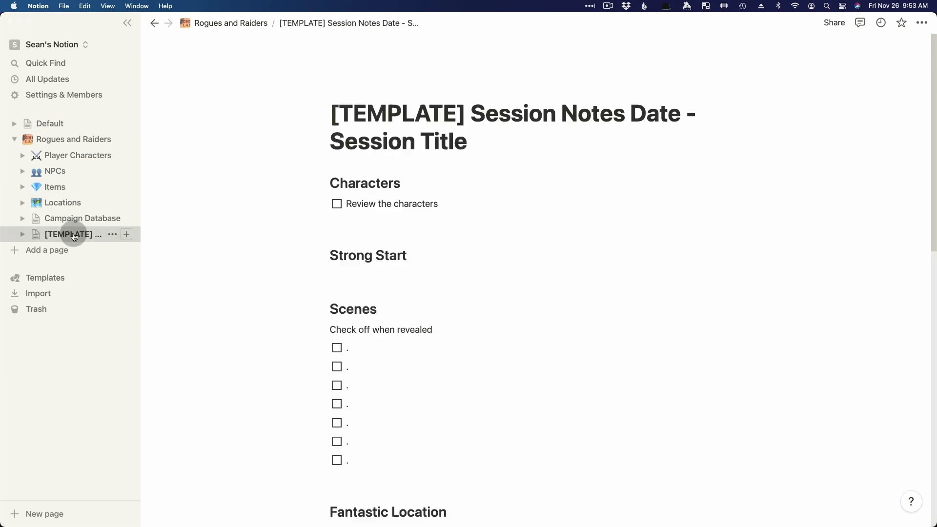
right_click(57, 234)
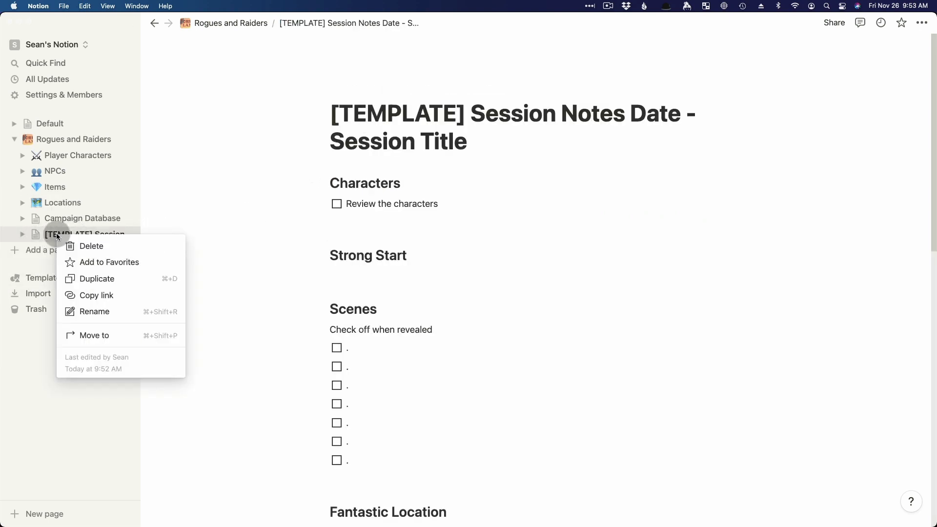
left_click(96, 282)
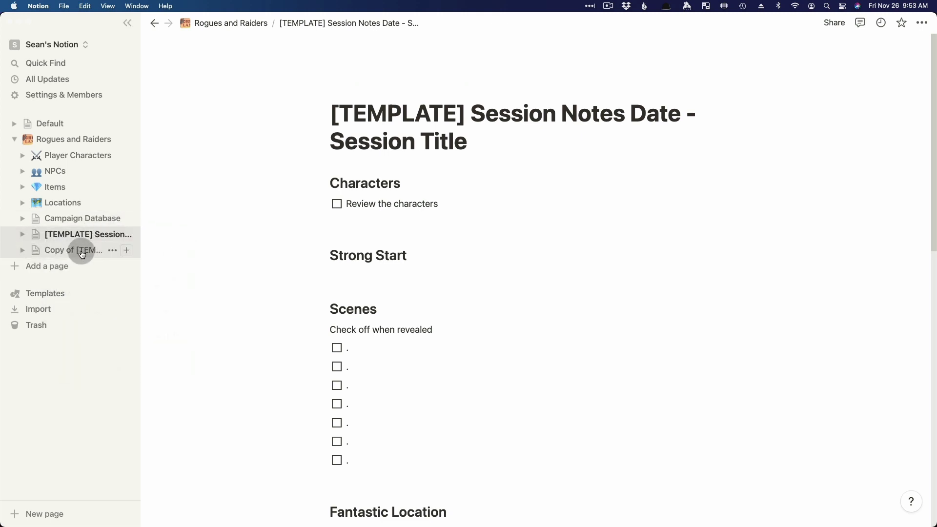
left_click(59, 250)
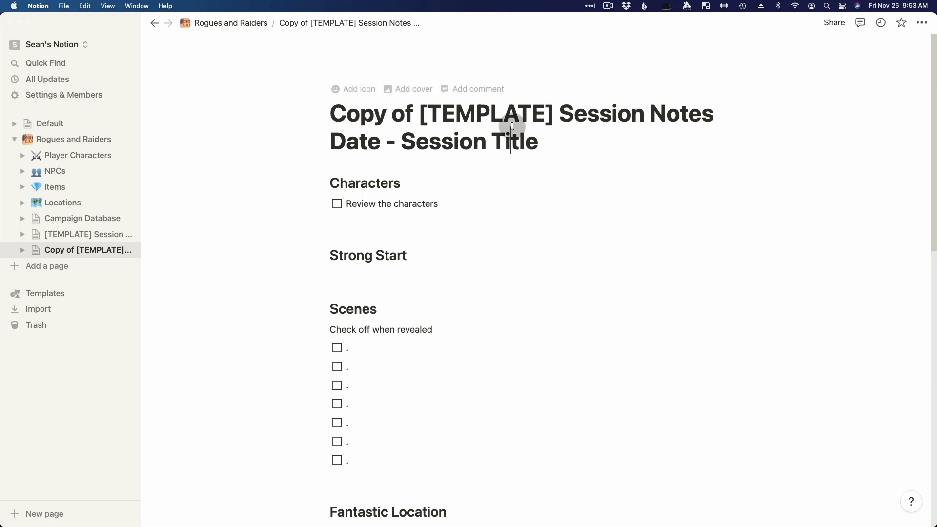
Remove "Copy of [TEMPLATE]" from the copied page's title and replace "Date" with 11.26.2021
left_click_drag(560, 111, 329, 107)
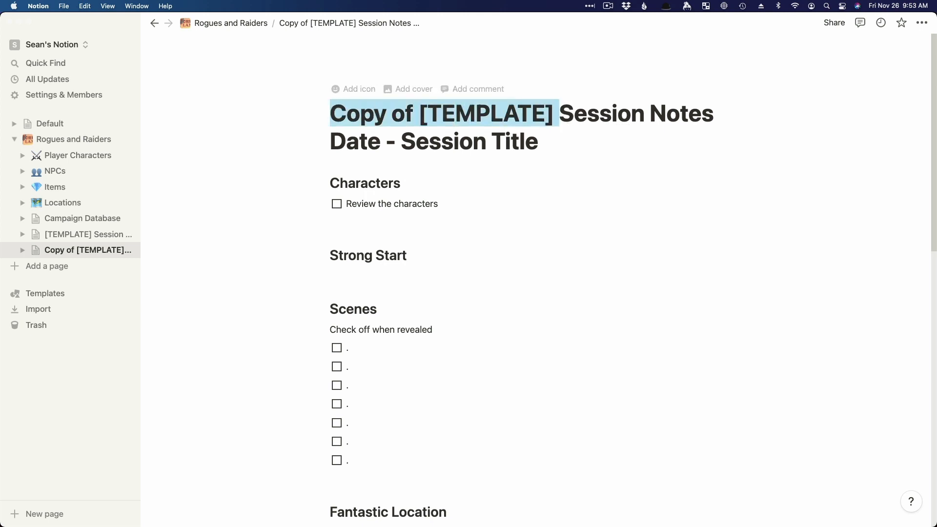
key("BackSpace")
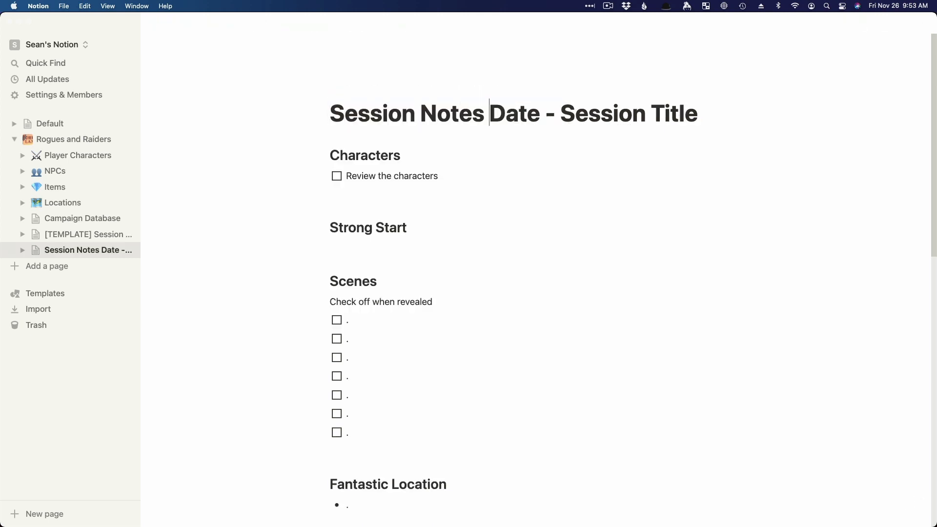
left_click_drag(489, 112, 540, 113)
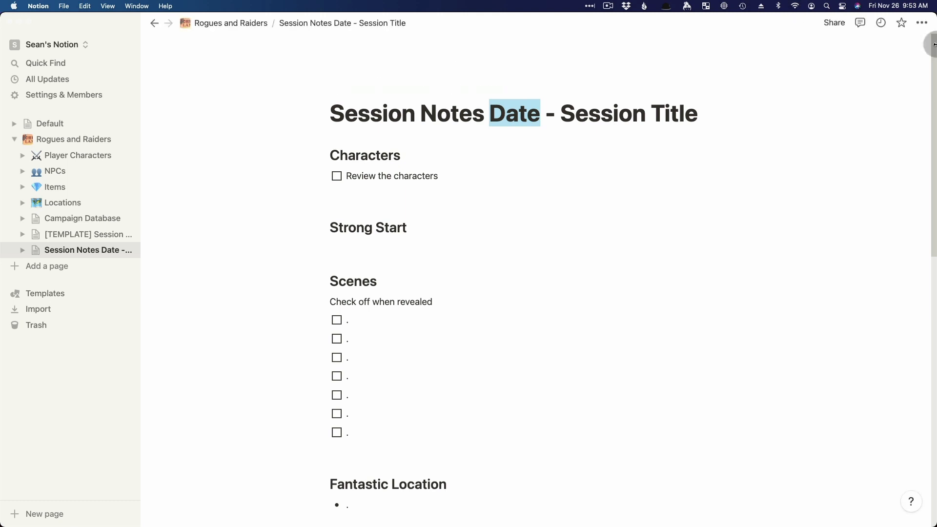
type("11.26.2021")
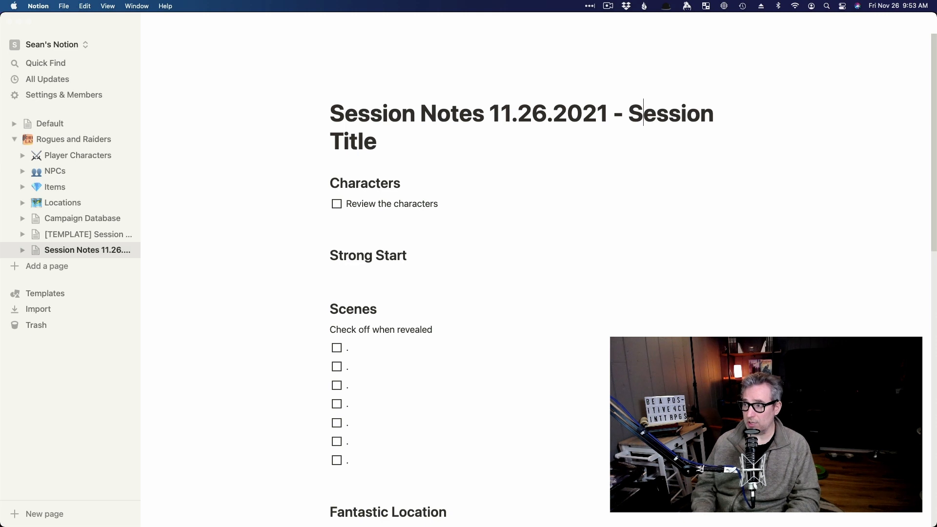
Replace "Session Title" in the new page's title with "The Adventure Begins"
key("Right")
key("Right")
key("Right")
key("Right")
key("Right")
key("shift+Left")
key("shift+Left")
key("shift+Left")
key("shift+Left")
key("shift+Left")
key("shift+Left")
key("shift+Left")
key("shift+Left")
key("shift+Left")
key("shift+Left")
key("shift+Left")
key("shift+Left")
key("shift+Left")
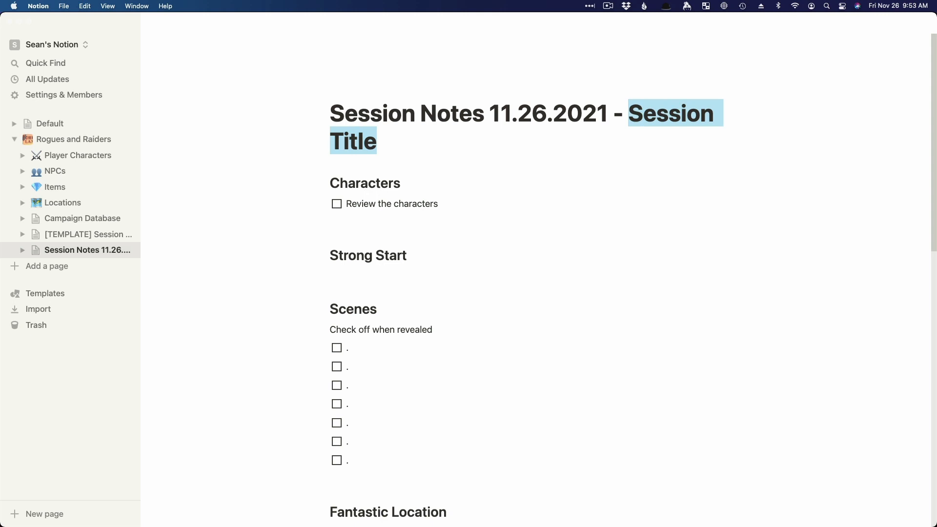
type("The A")
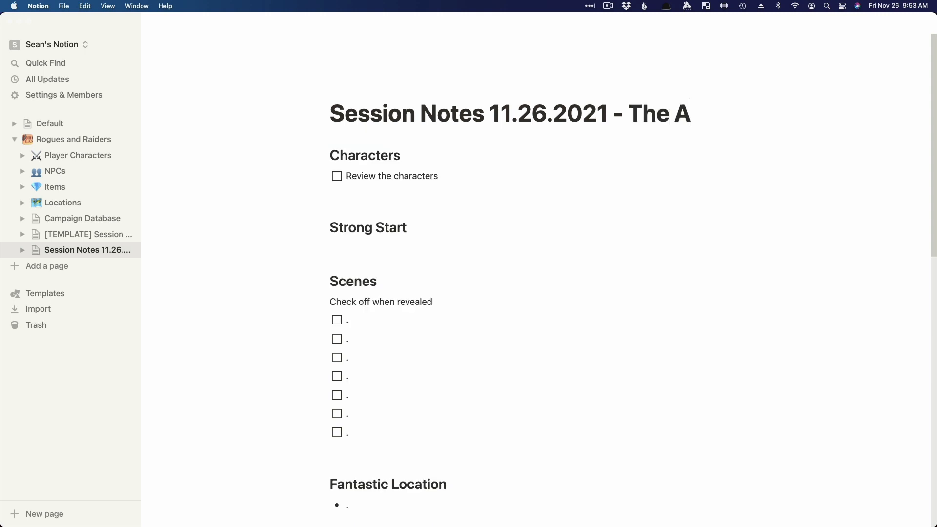
type("dventure Begins")
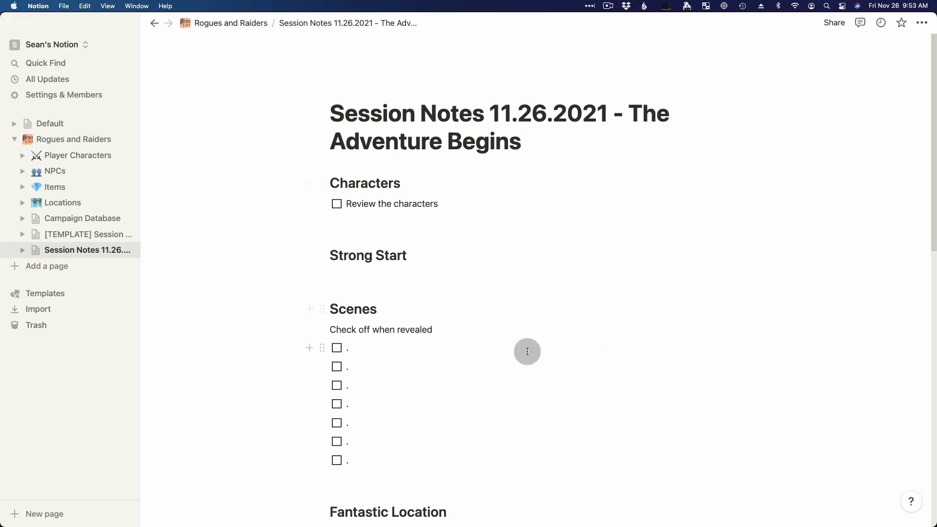
Review the Gol Garra and Quasha entries in the Player Characters gallery
scroll(502, 352, "down", 1)
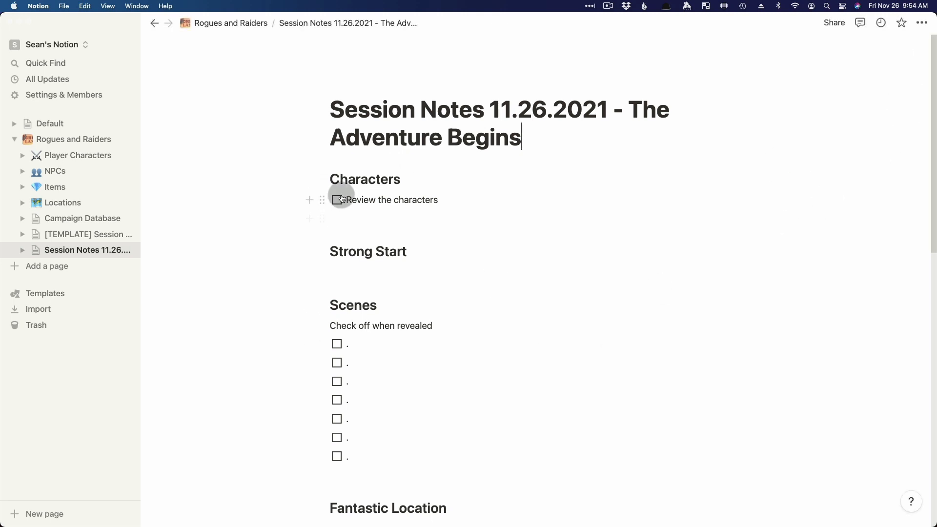
left_click(51, 154)
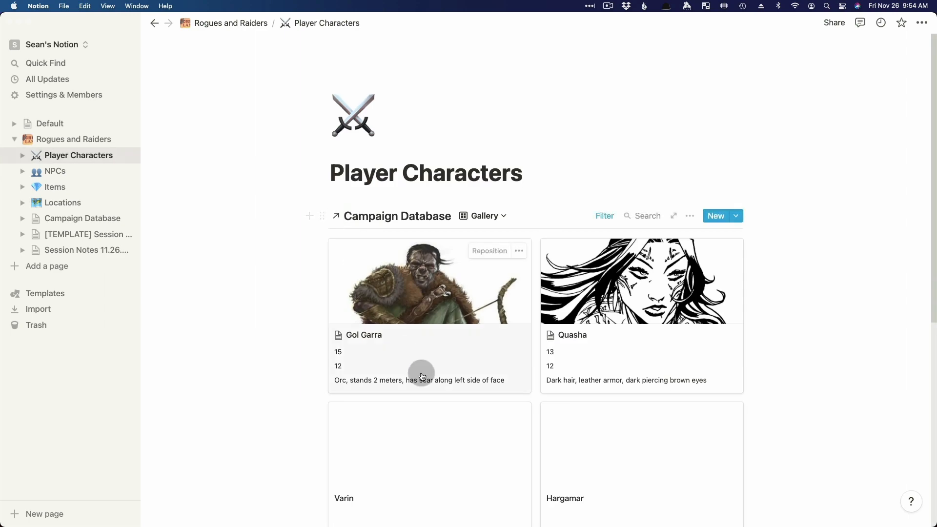
left_click(421, 308)
scroll(396, 309, "down", 5)
scroll(397, 309, "down", 1)
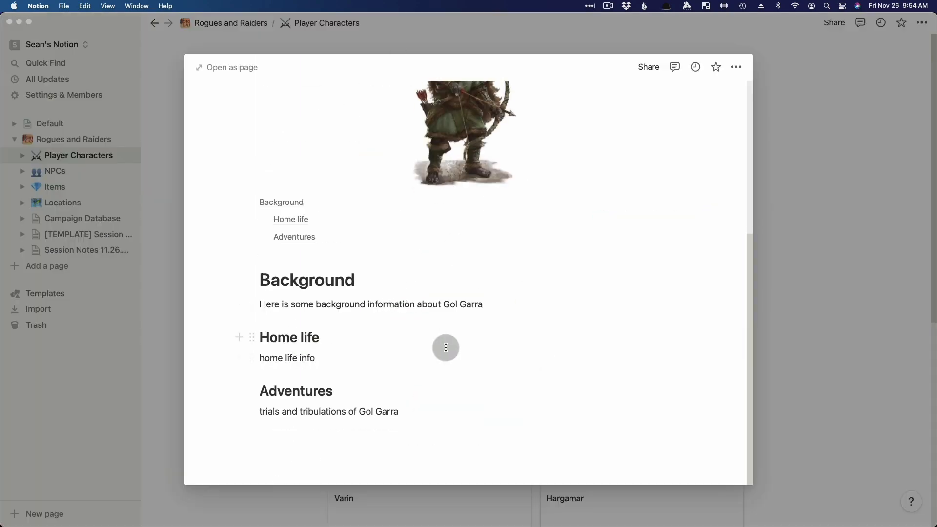
left_click(820, 242)
left_click(621, 356)
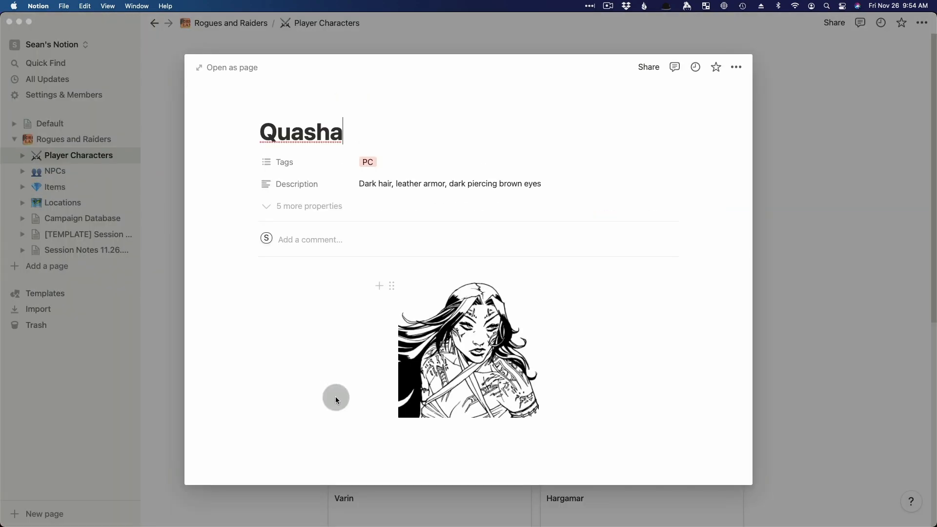
left_click(830, 175)
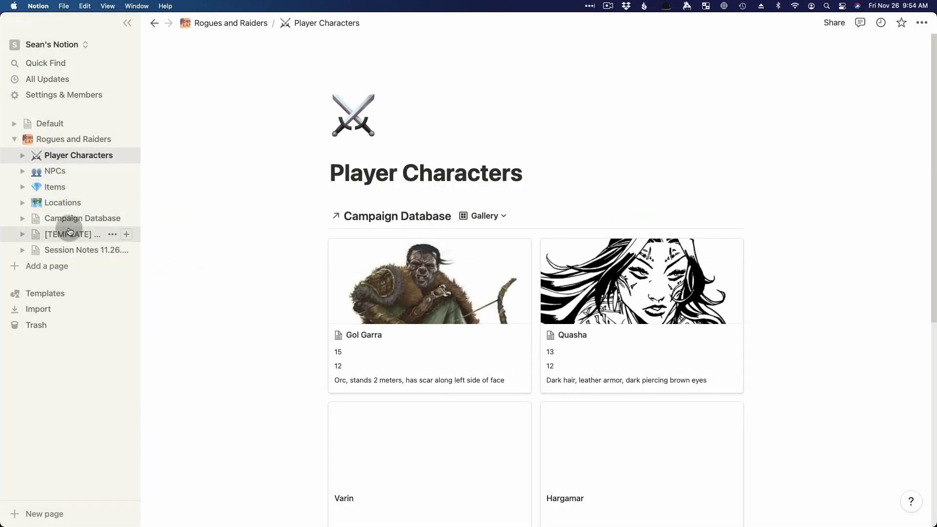
Reopen the 11.26.2021 session notes and check off "Review the characters"
left_click(74, 251)
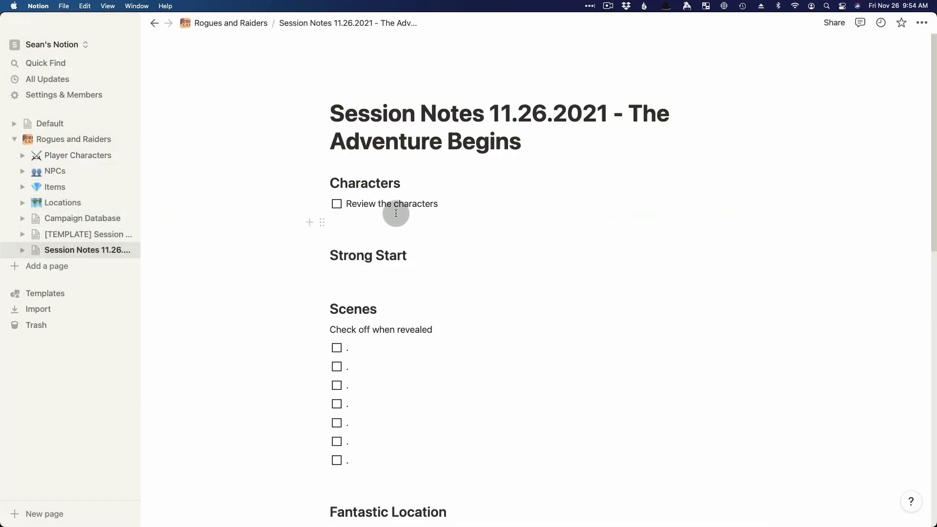
left_click(337, 204)
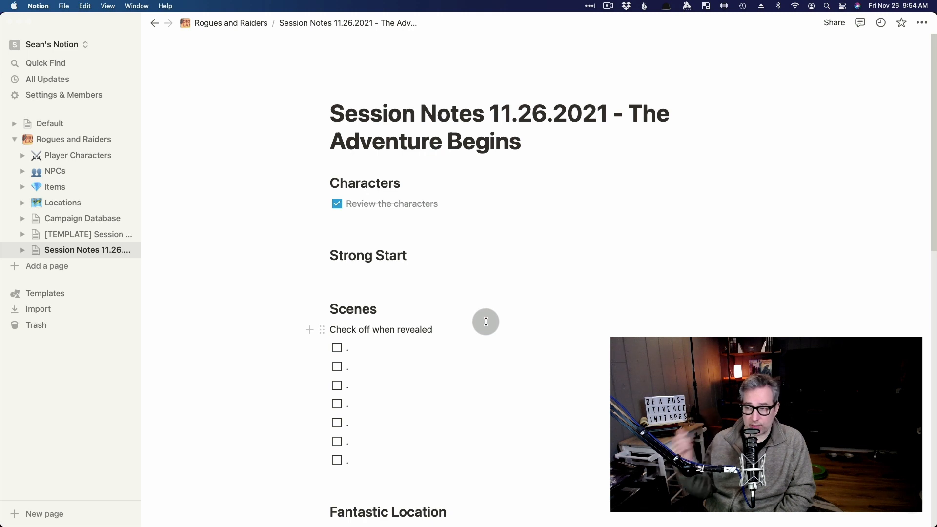
Under Strong Start, write "Gol Garra Quasha start out at The Hallows", linking both characters and the location to their campaign pages
left_click(395, 279)
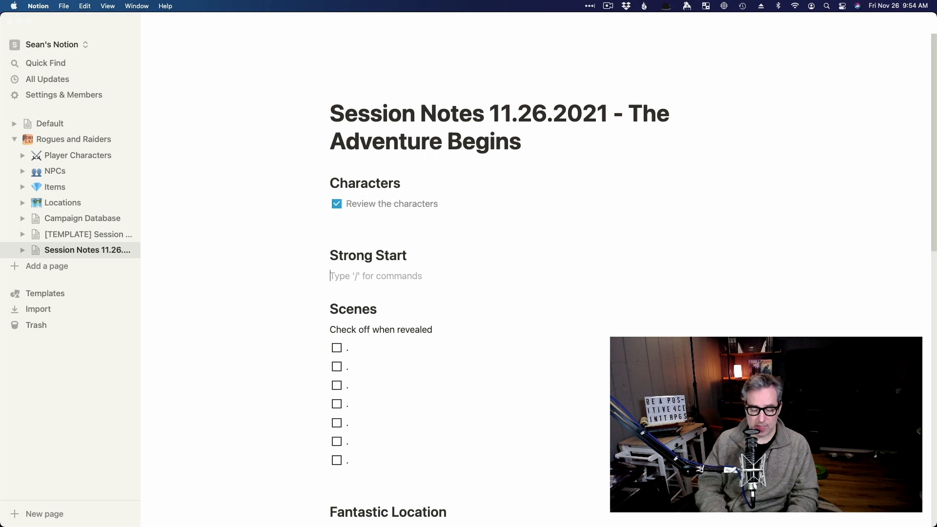
type("@")
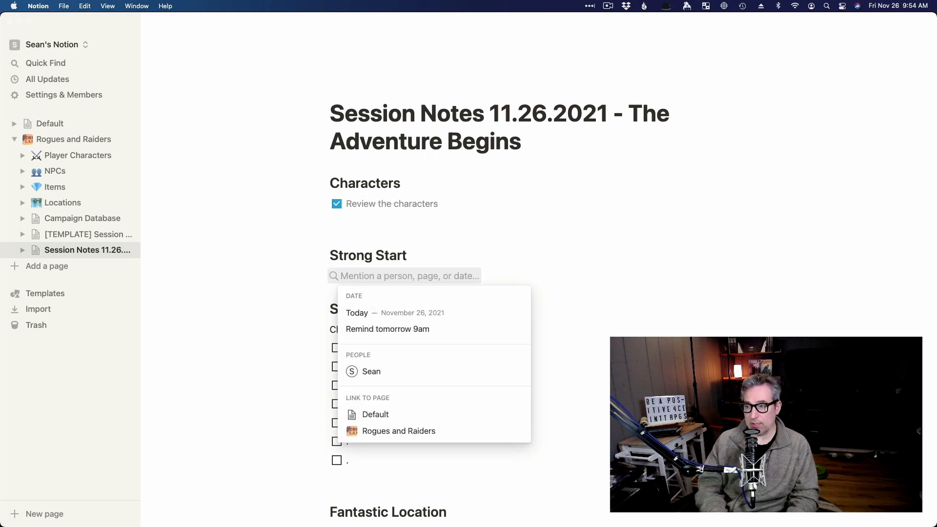
type("gol")
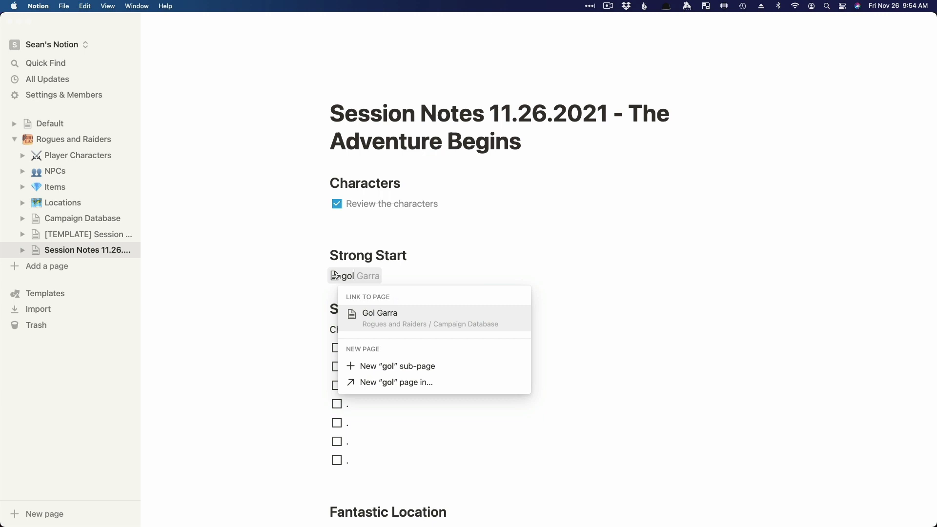
left_click(398, 320)
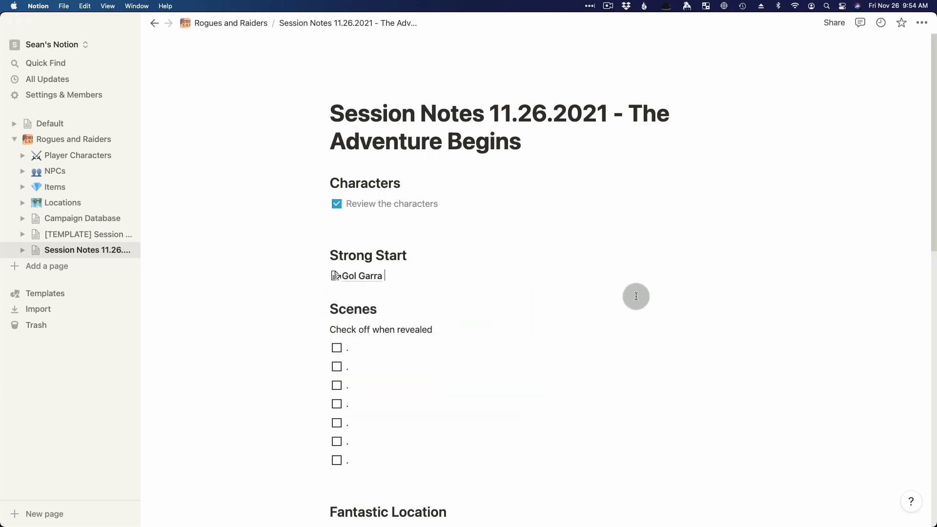
type("@")
type("q")
key("Return")
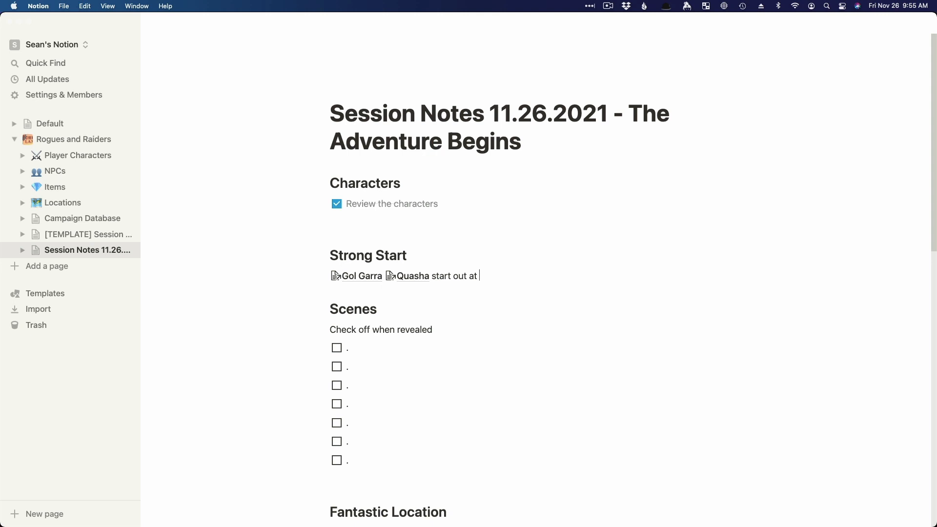
type("@the")
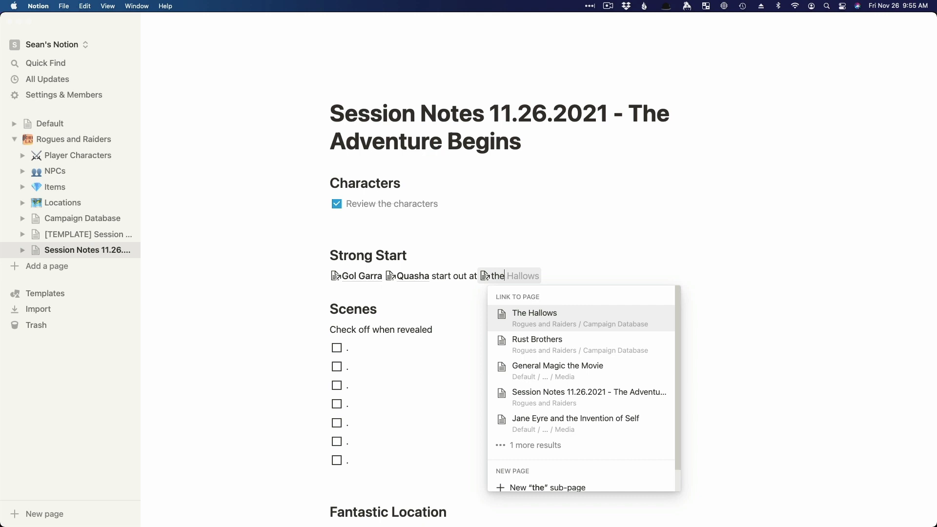
key("Return")
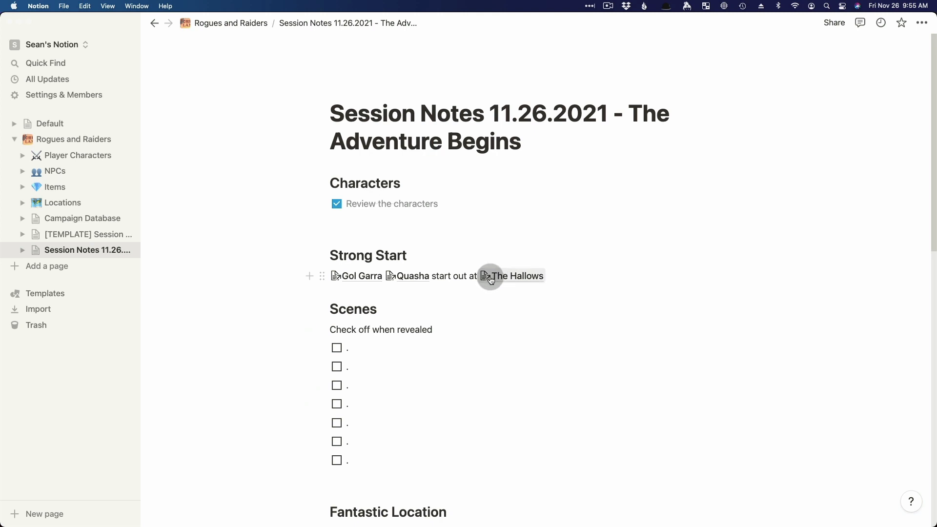
Inspect the linked Quasha page and follow its backlink to the 11.26.2021 session notes
left_click(405, 277)
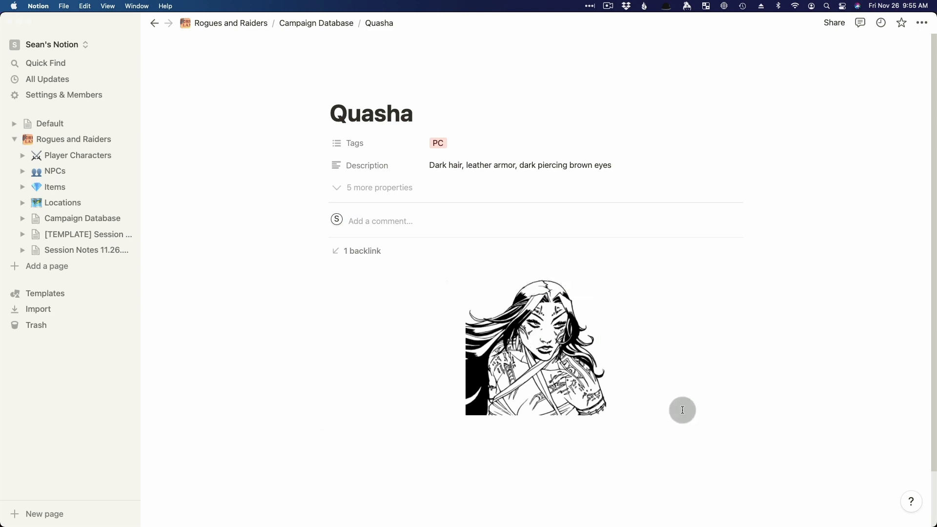
left_click(154, 24)
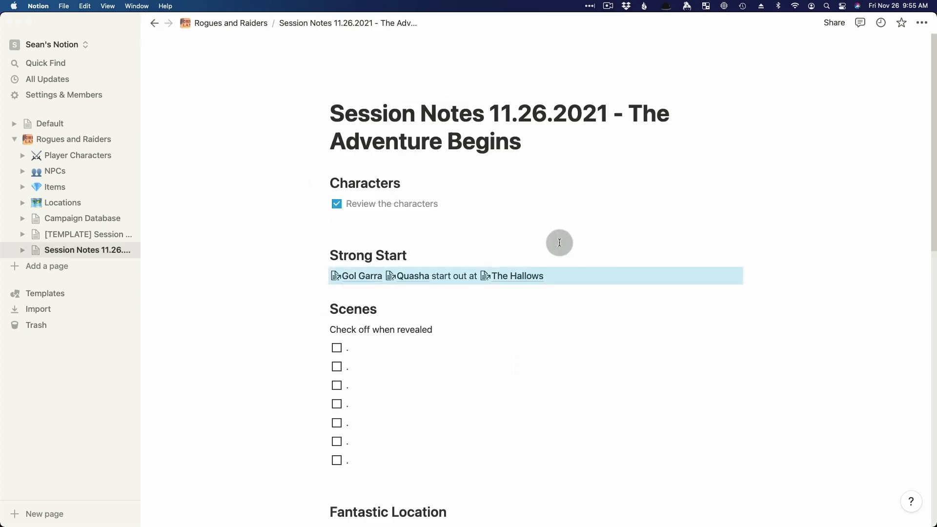
left_click(406, 277)
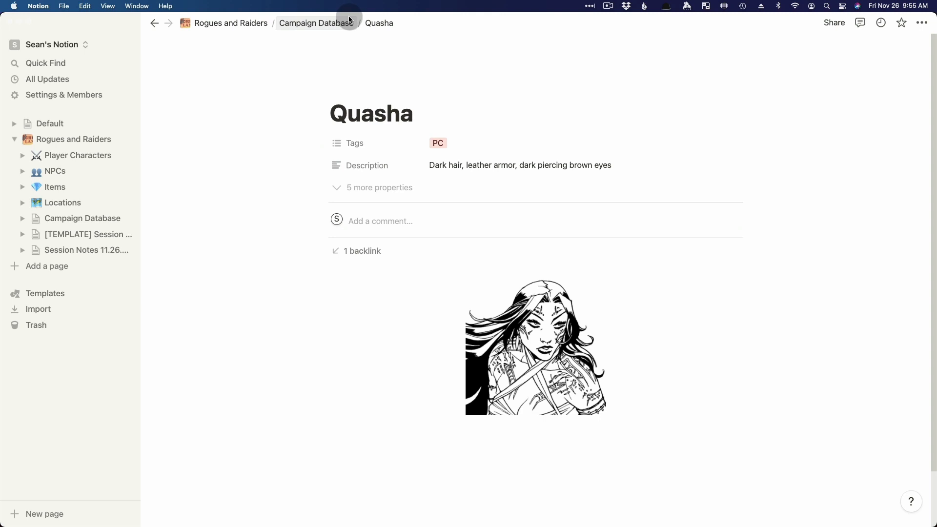
left_click(357, 252)
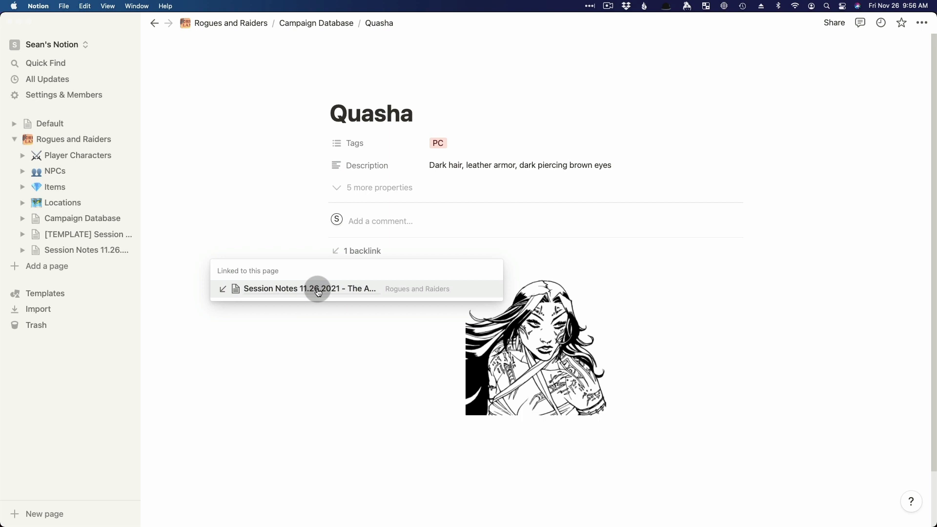
left_click(500, 238)
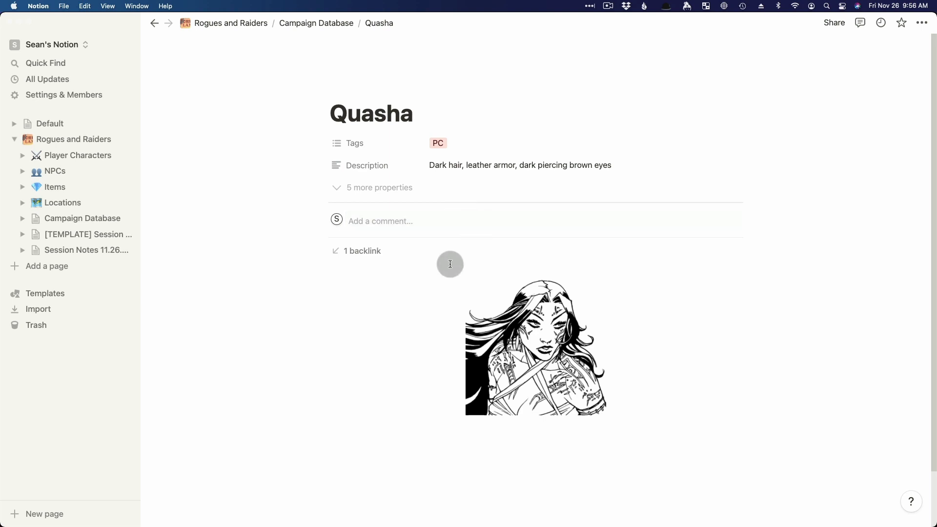
left_click(367, 252)
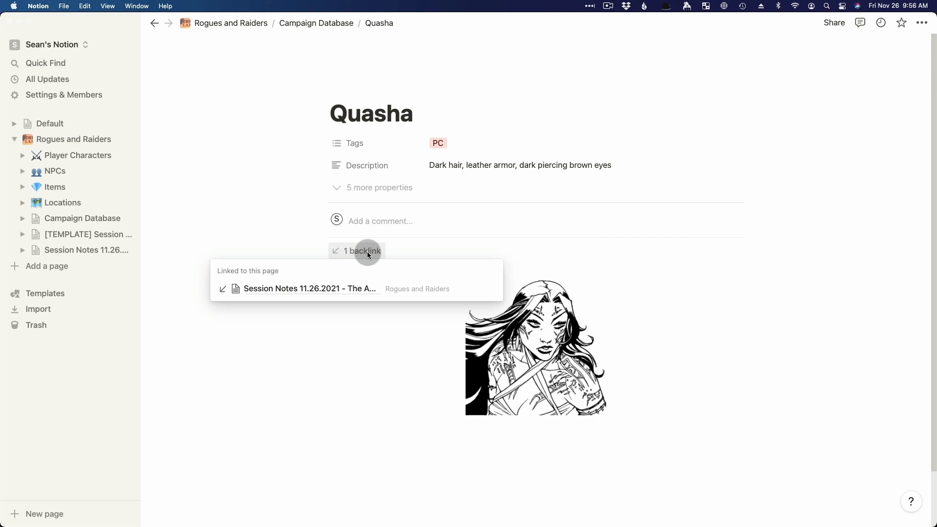
left_click(291, 292)
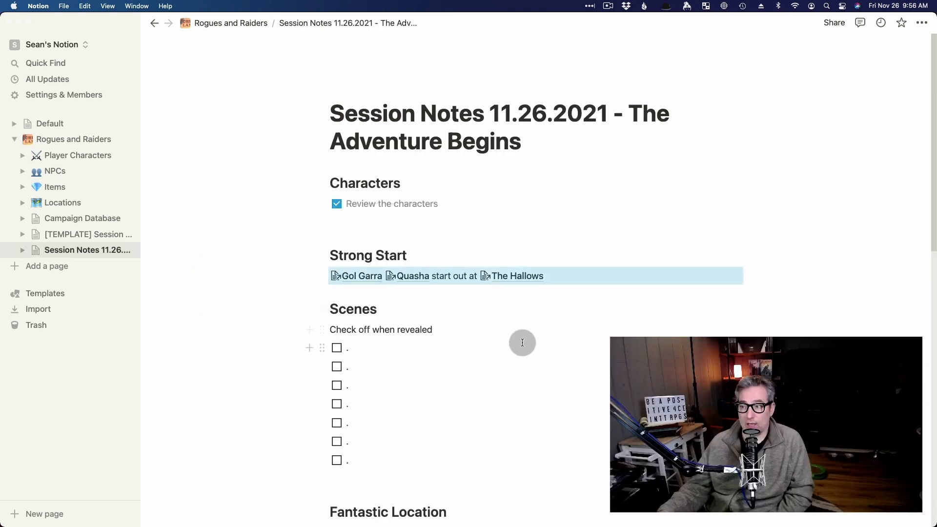
Open The Hallows from the Strong Start line and add "Home of Chief Bugbear" below the map, linked to the Chief Bugbear page
scroll(522, 342, "down", 2)
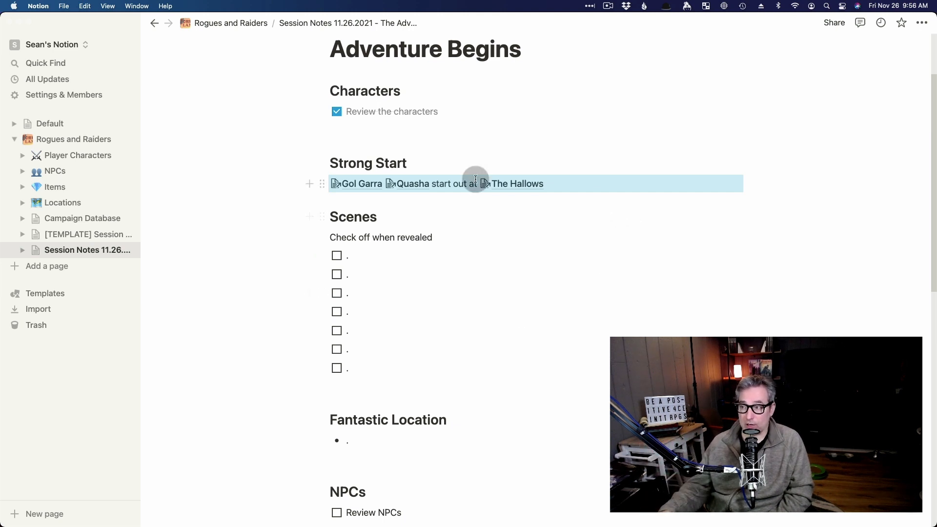
left_click(505, 185)
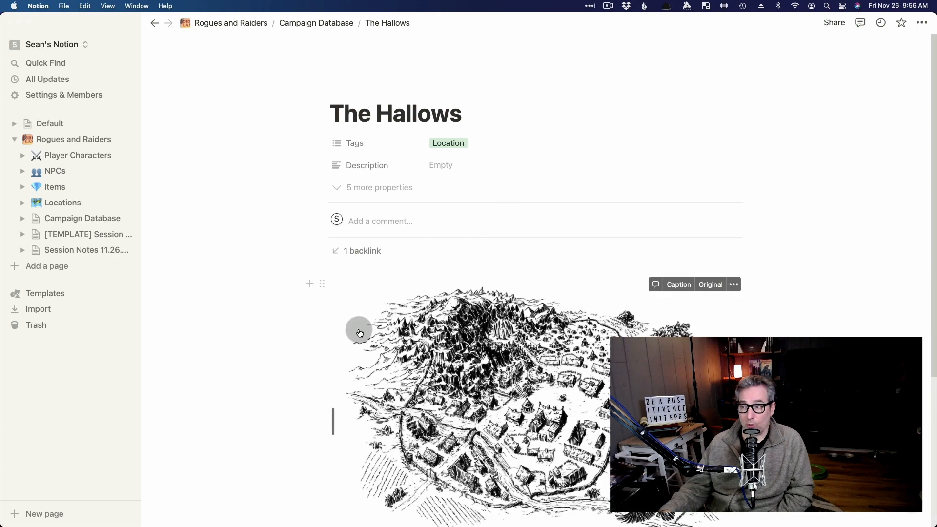
scroll(322, 318, "down", 3)
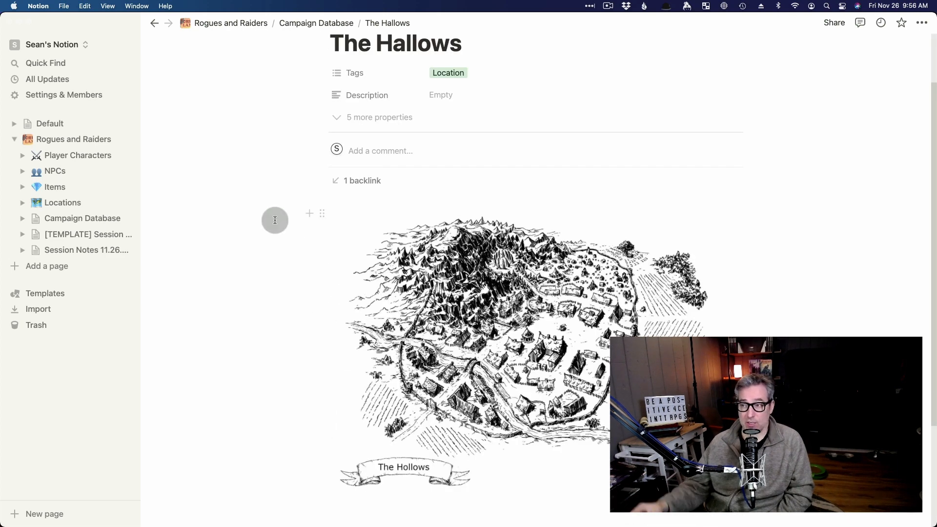
scroll(396, 233, "down", 2)
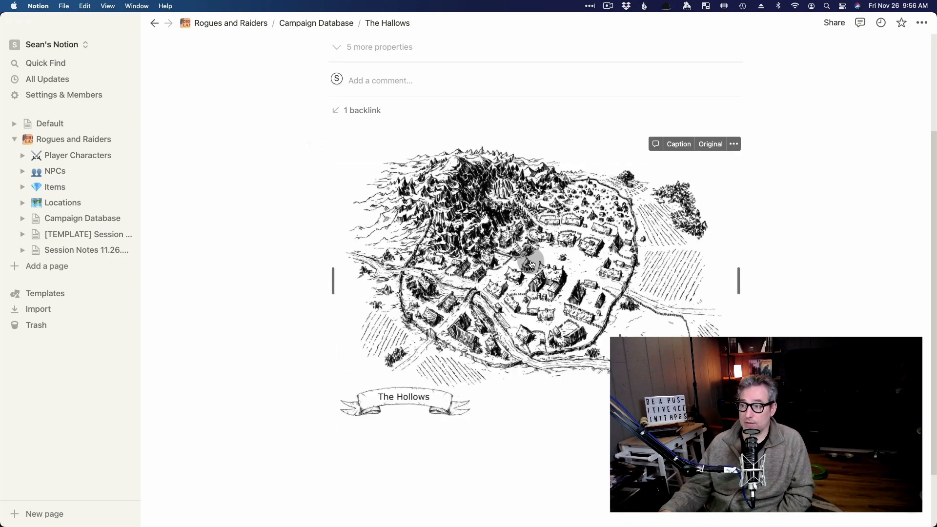
scroll(465, 297, "up", 4)
scroll(469, 332, "down", 5)
left_click(428, 391)
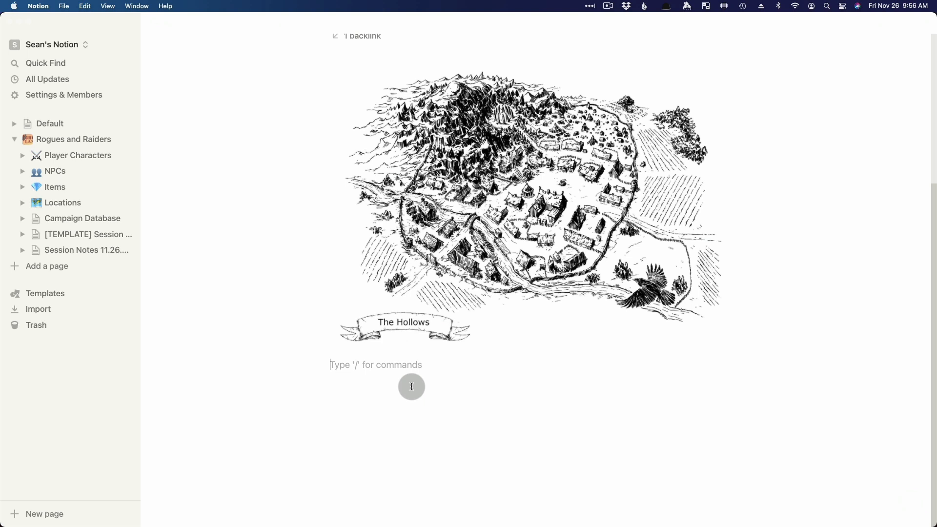
type("Home of [[chief")
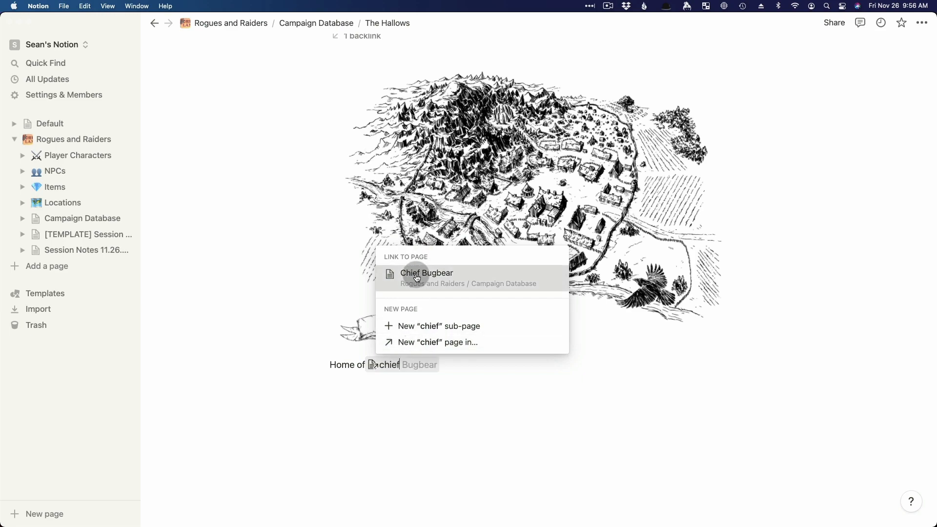
left_click(412, 273)
left_click(475, 388)
Look over The Hallows page and check its Chief Bugbear link by viewing that page and returning
scroll(483, 388, "up", 8)
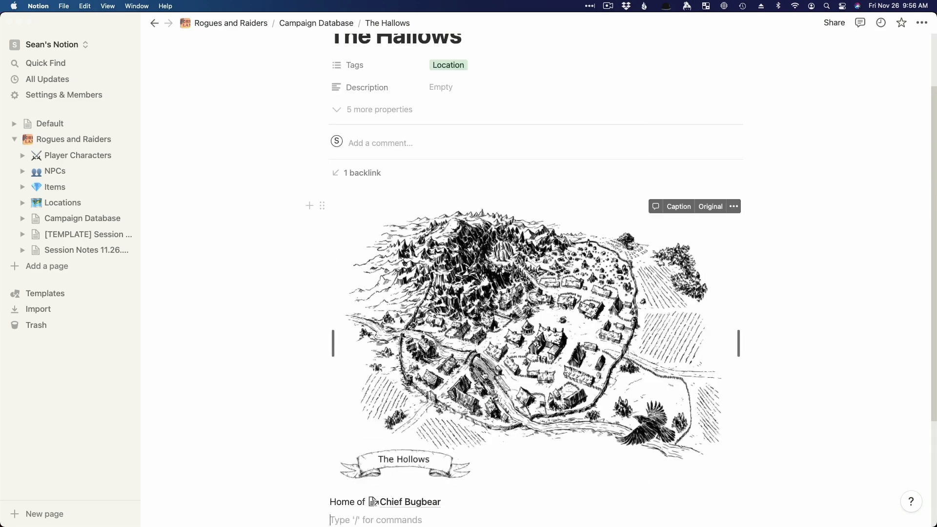
scroll(483, 372, "down", 5)
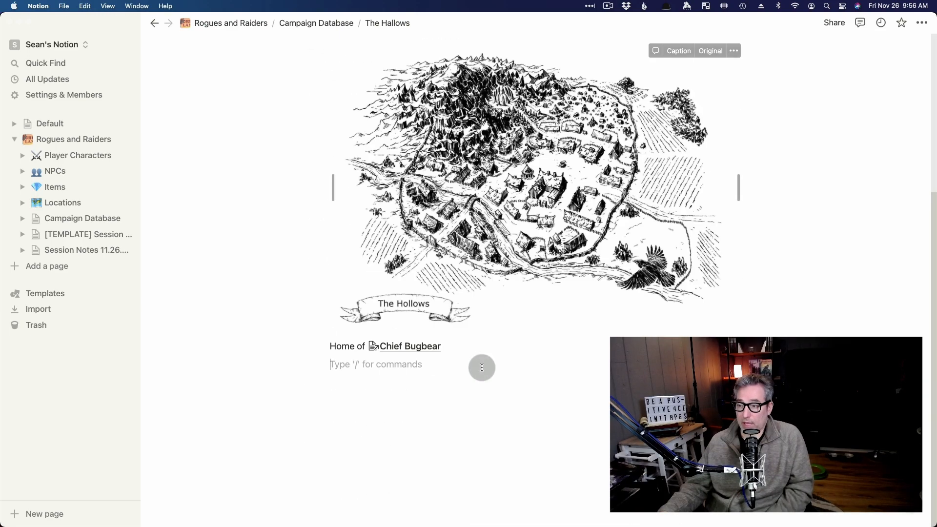
scroll(494, 351, "up", 5)
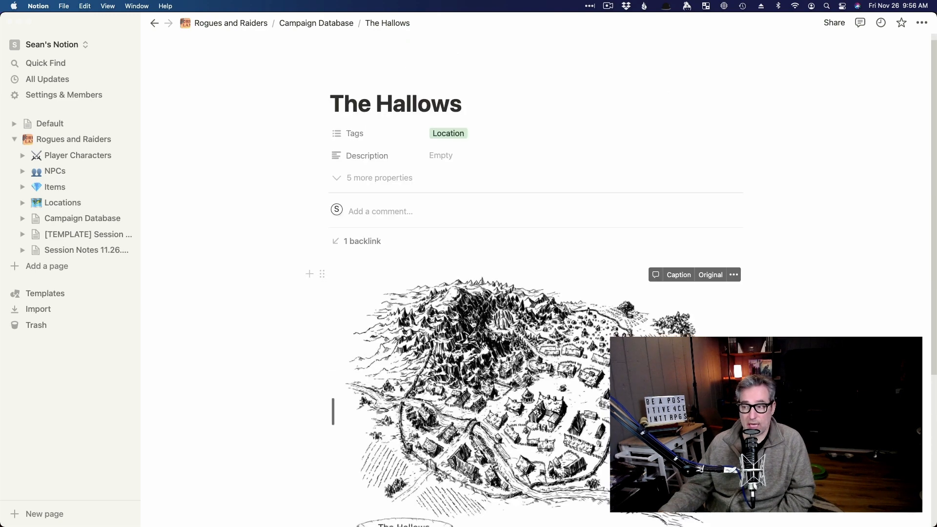
scroll(492, 469, "down", 5)
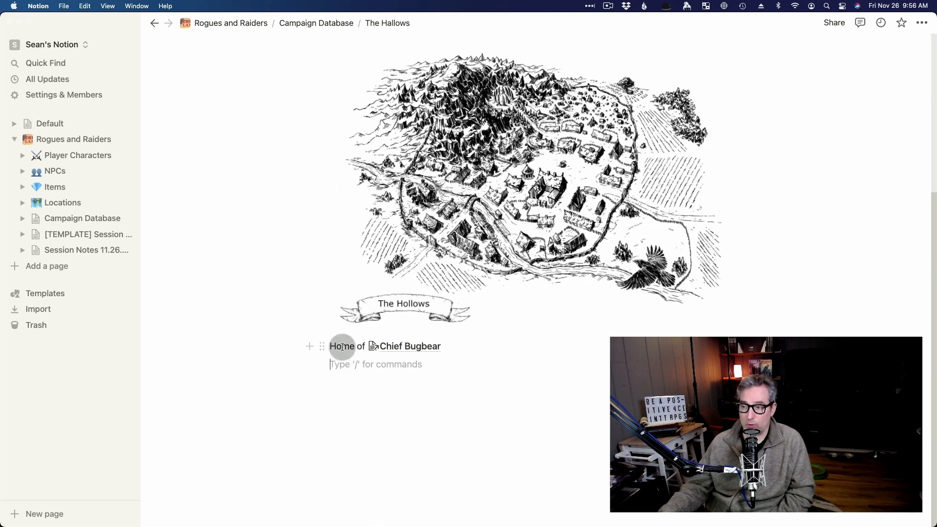
left_click(409, 348)
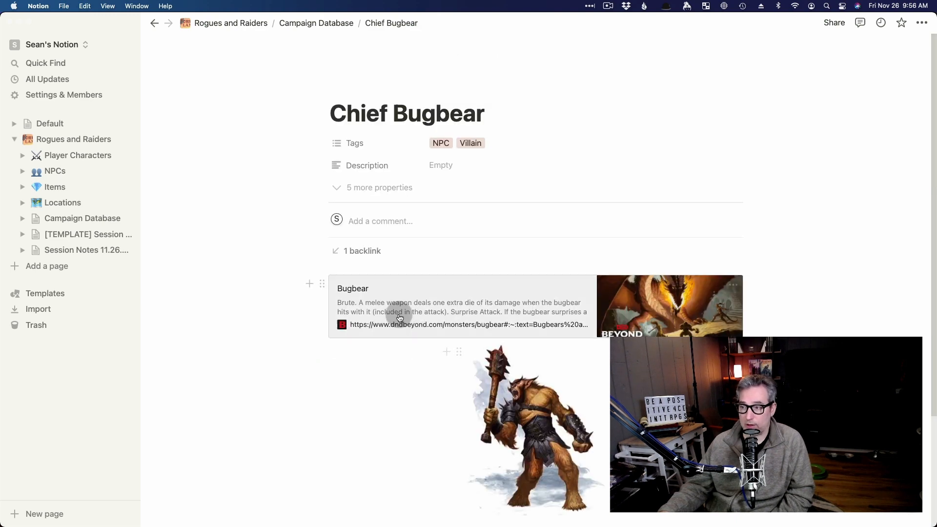
scroll(399, 317, "down", 1)
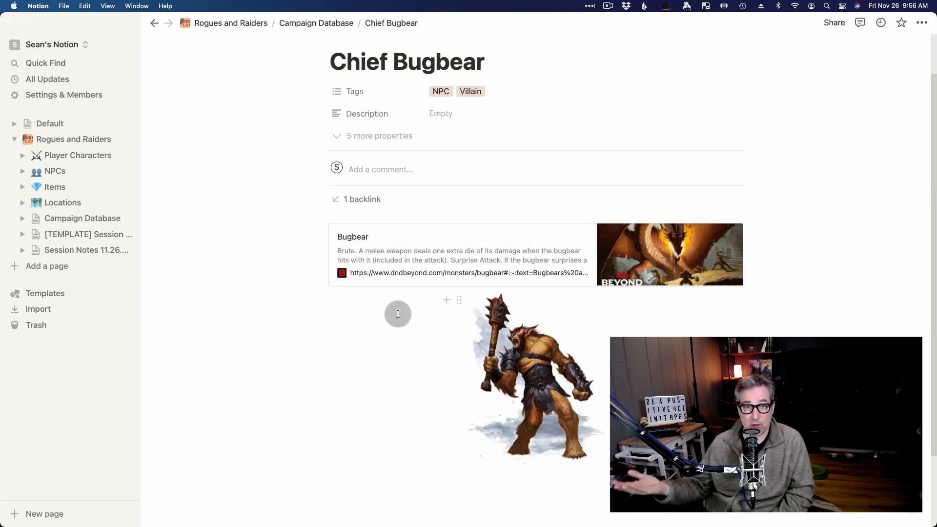
scroll(479, 317, "up", 1)
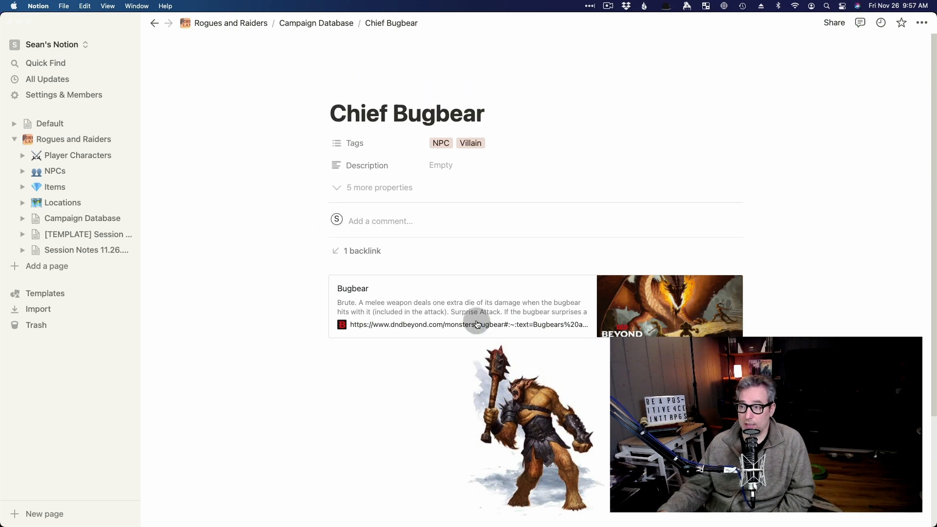
left_click(151, 25)
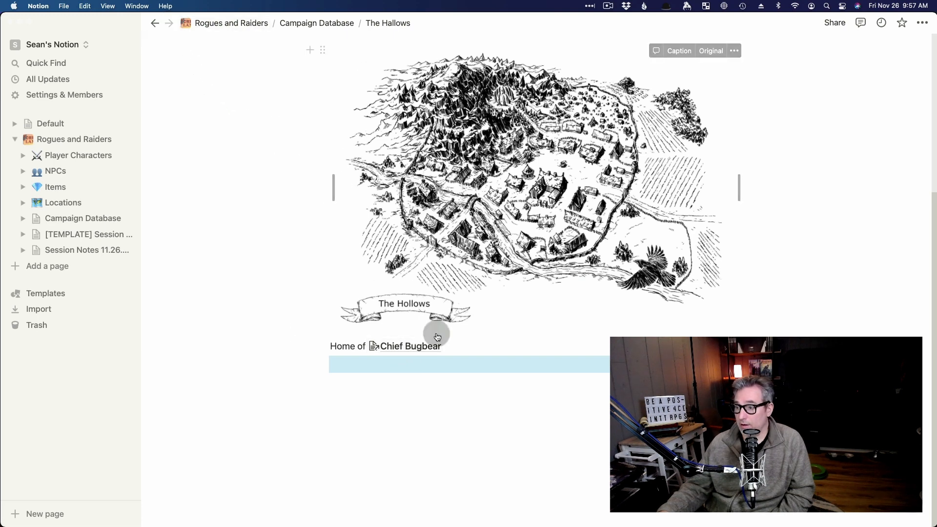
Review the Chief Bugbear page again, follow its backlink to The Hallows, and return to the 11.26.2021 session notes
left_click(424, 346)
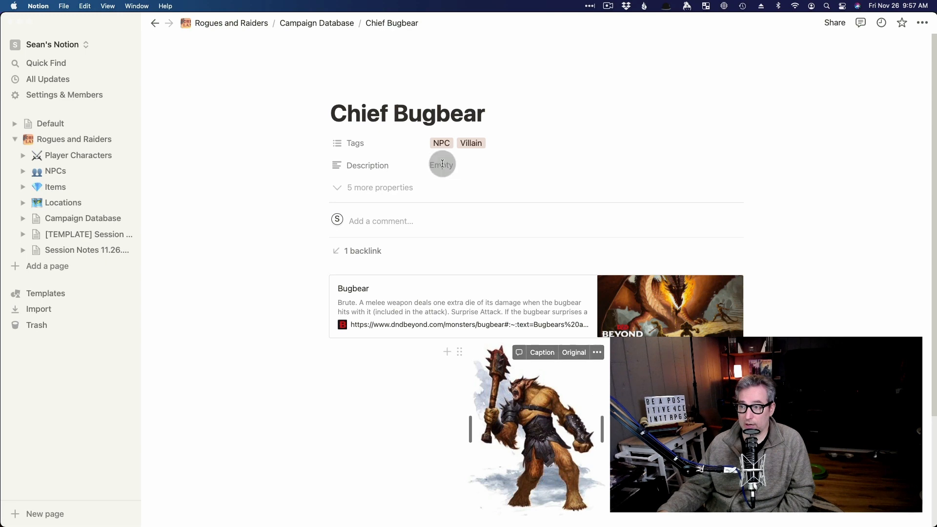
scroll(543, 352, "down", 3)
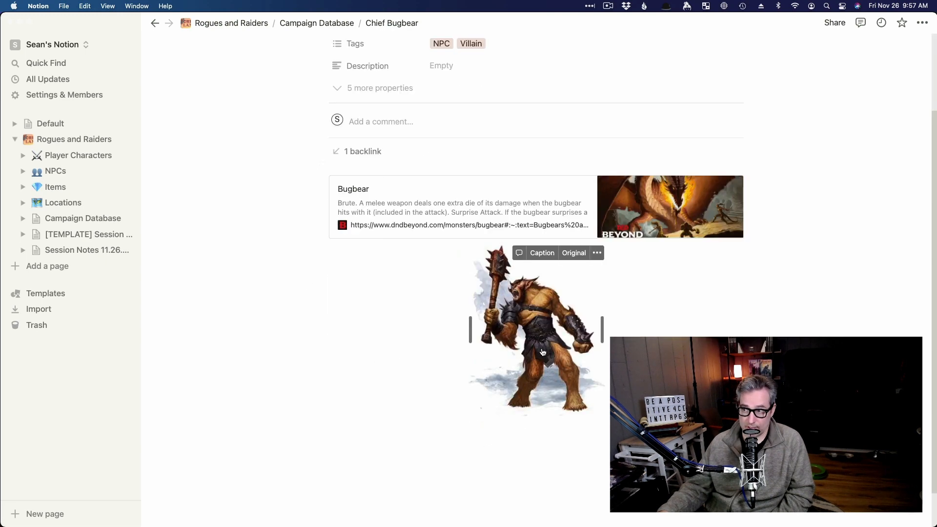
scroll(542, 352, "up", 3)
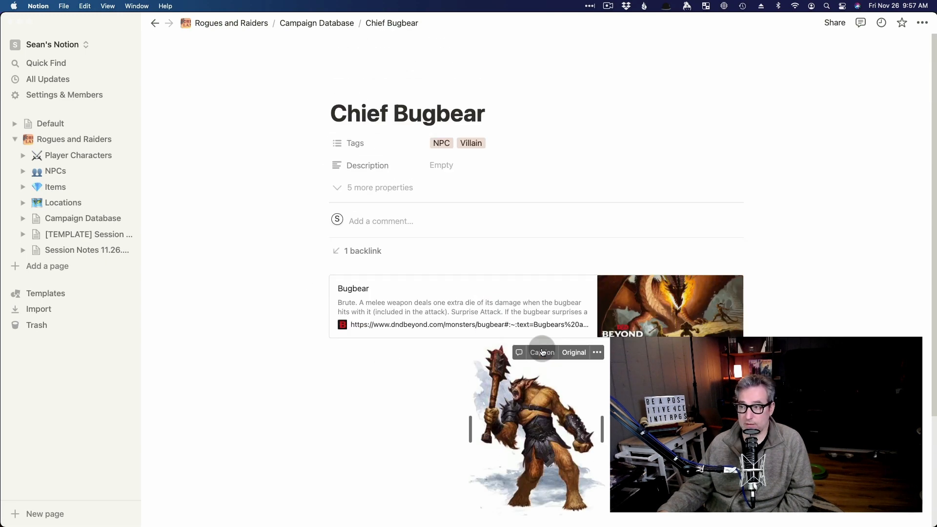
scroll(542, 353, "down", 1)
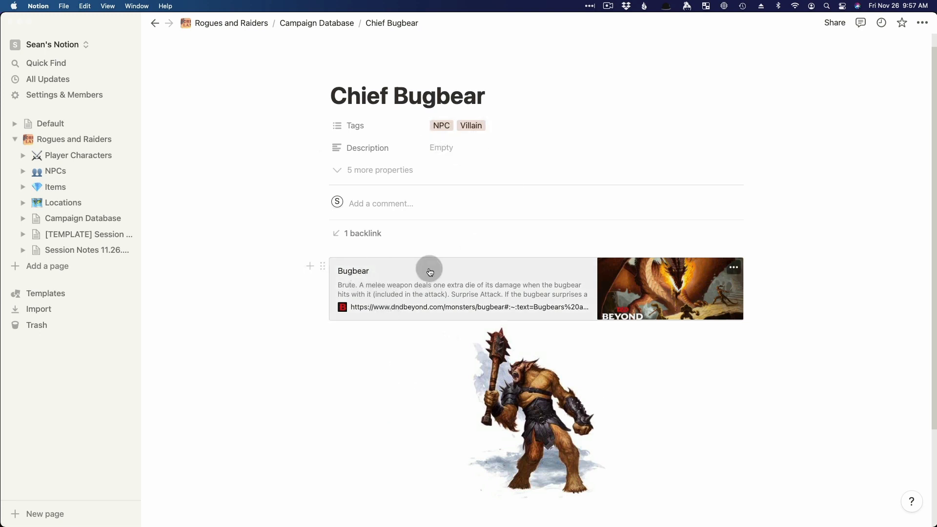
left_click(346, 239)
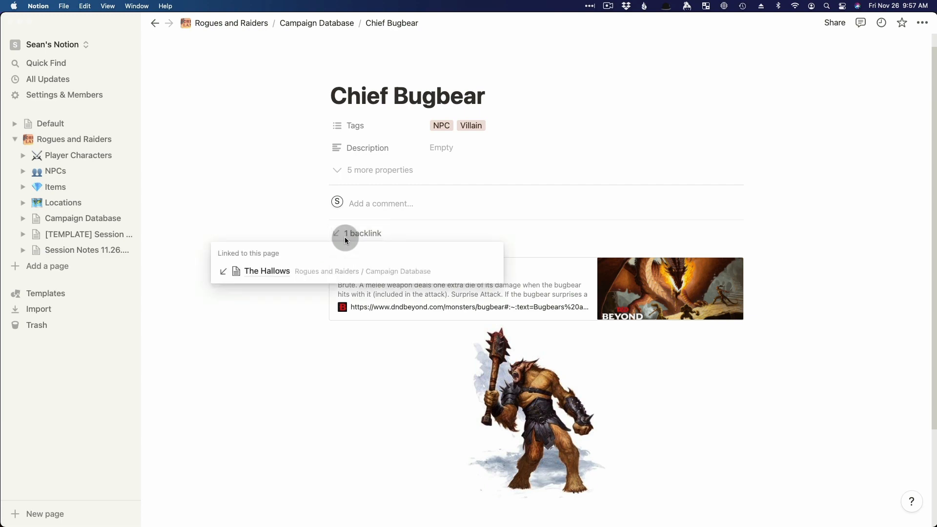
left_click(275, 271)
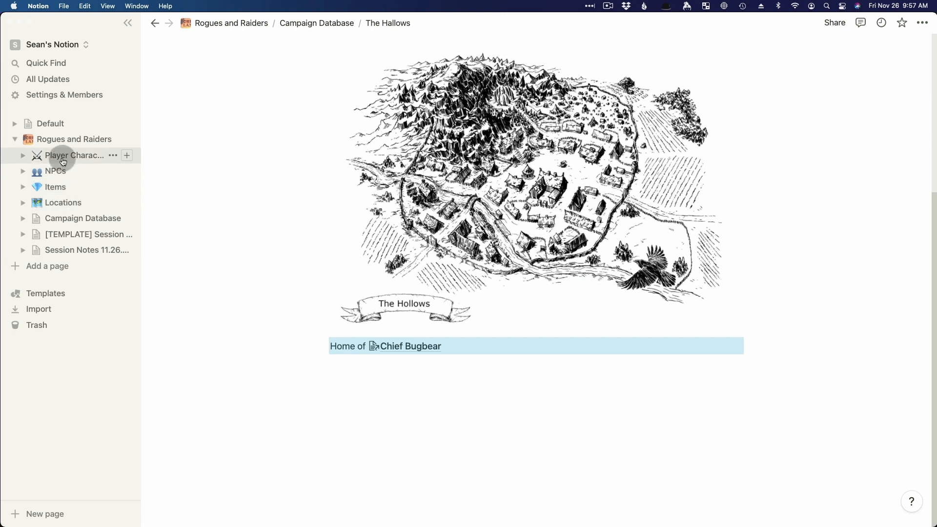
left_click(67, 249)
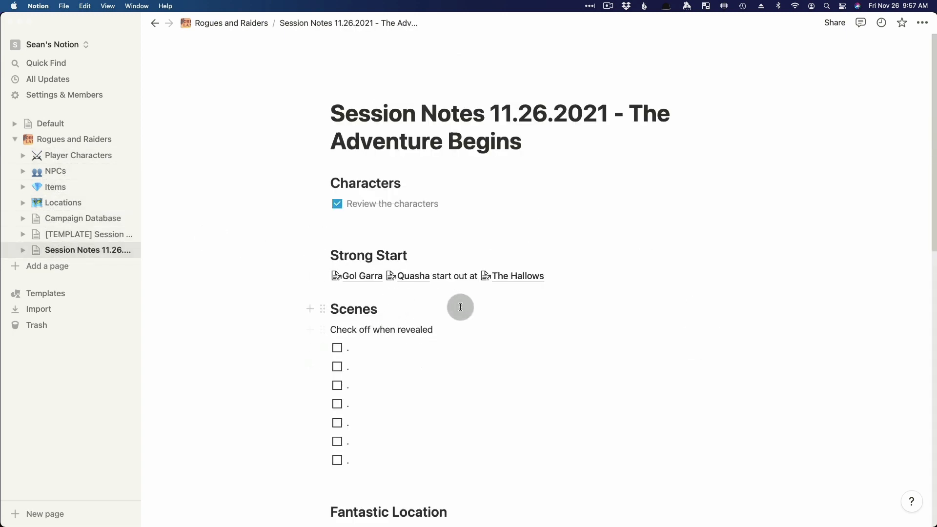
Replace the first Scenes checklist placeholder with a link to a new "red dragon inn" page created inside Rogues and Raiders
scroll(390, 327, "down", 2)
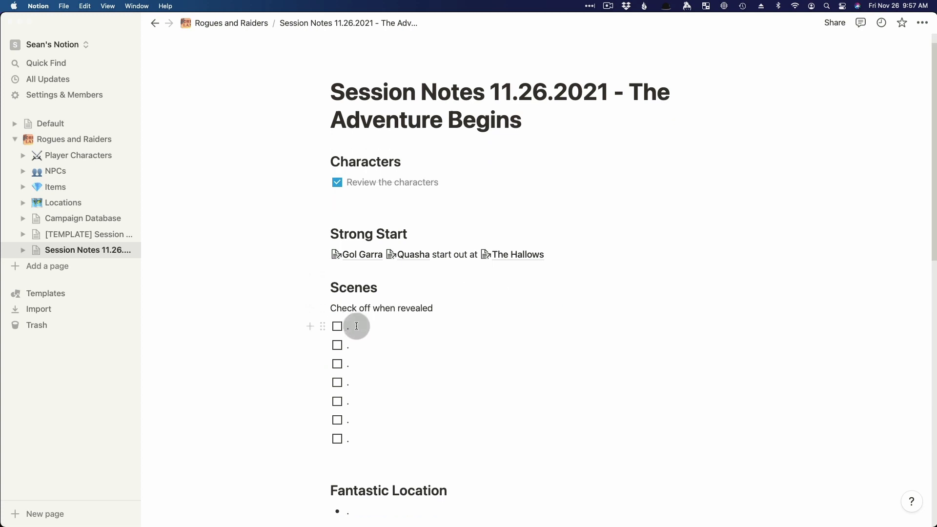
scroll(360, 325, "down", 2)
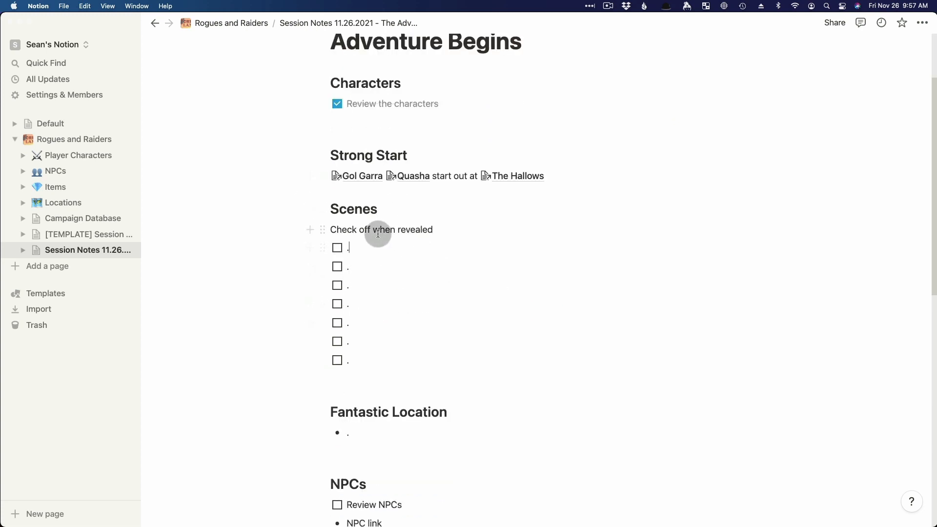
key("BackSpace")
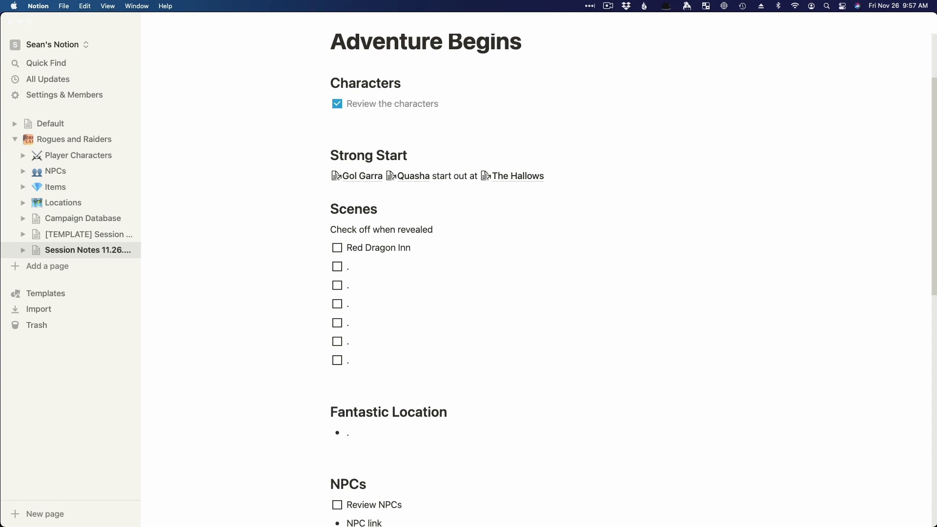
type("@red d")
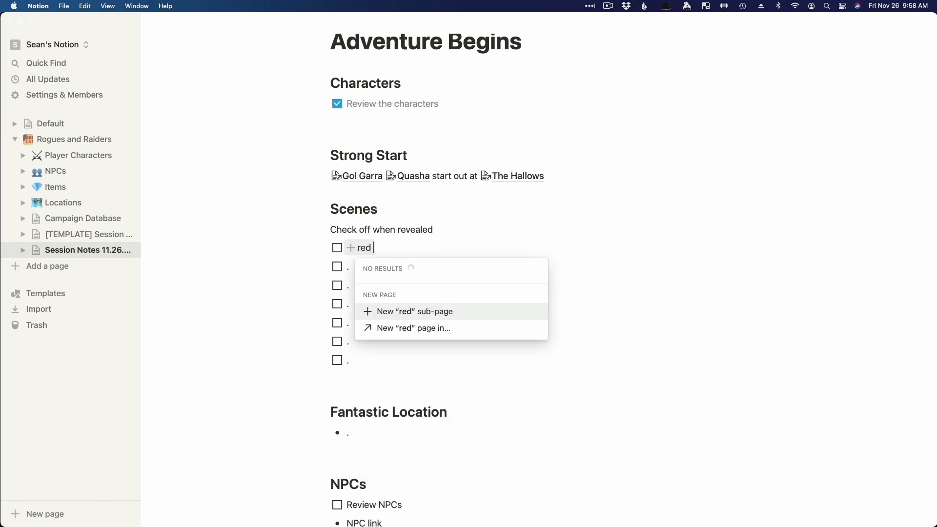
type("ragon inn")
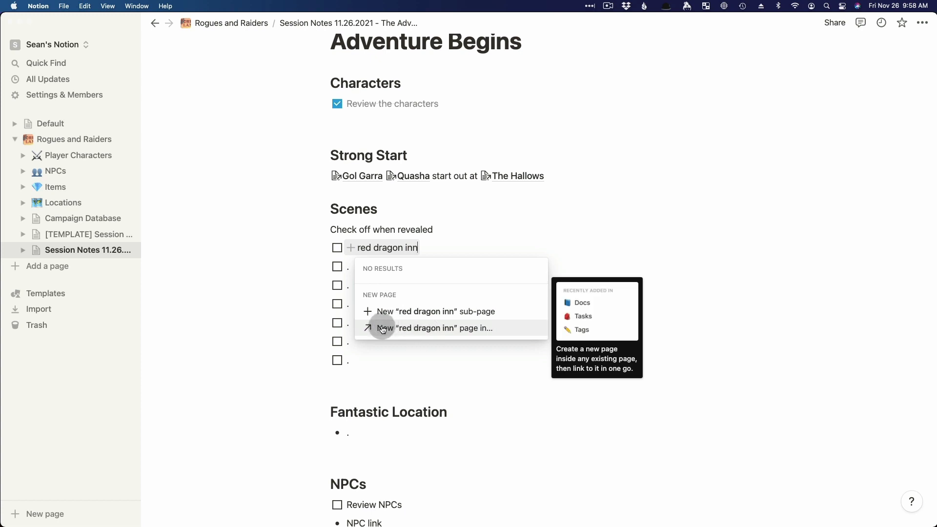
left_click(477, 333)
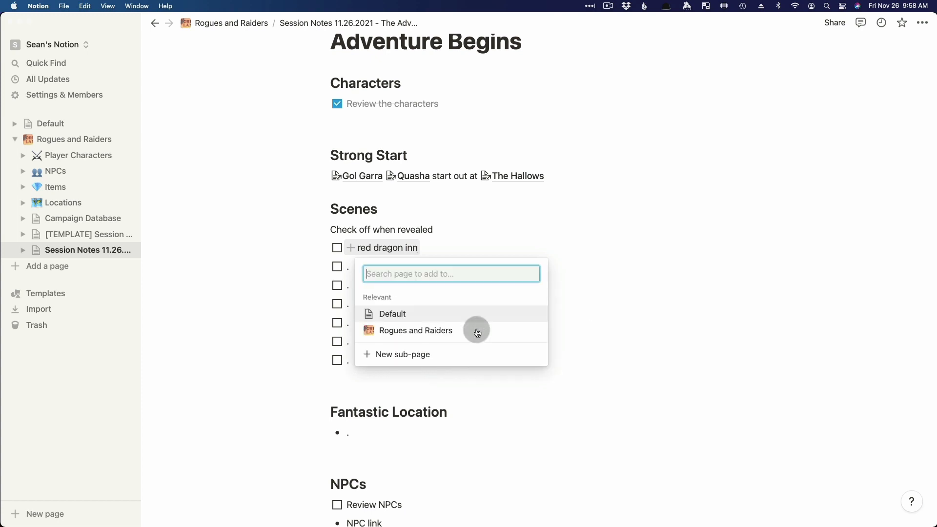
left_click(401, 333)
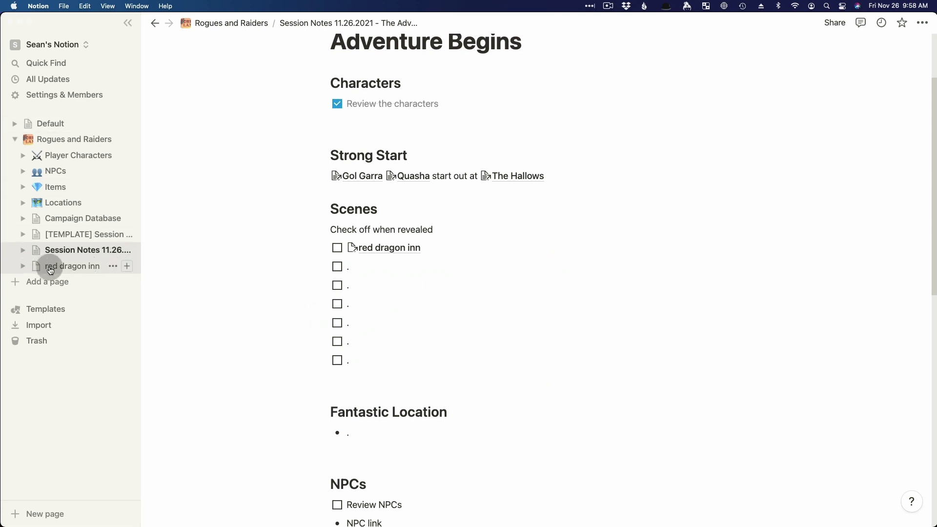
Delete the red dragon inn page from Rogues and Raiders and remove its link from the Scenes checklist
left_click(113, 266)
left_click(179, 277)
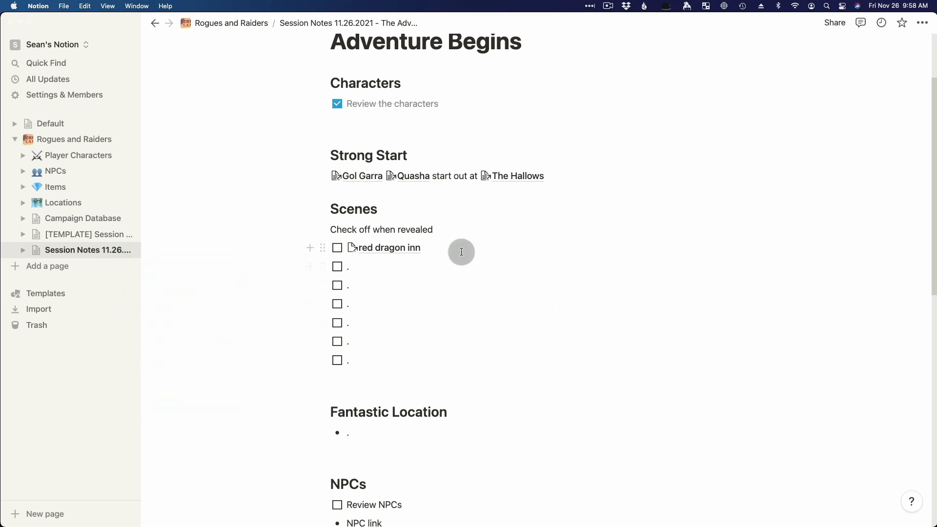
key("BackSpace")
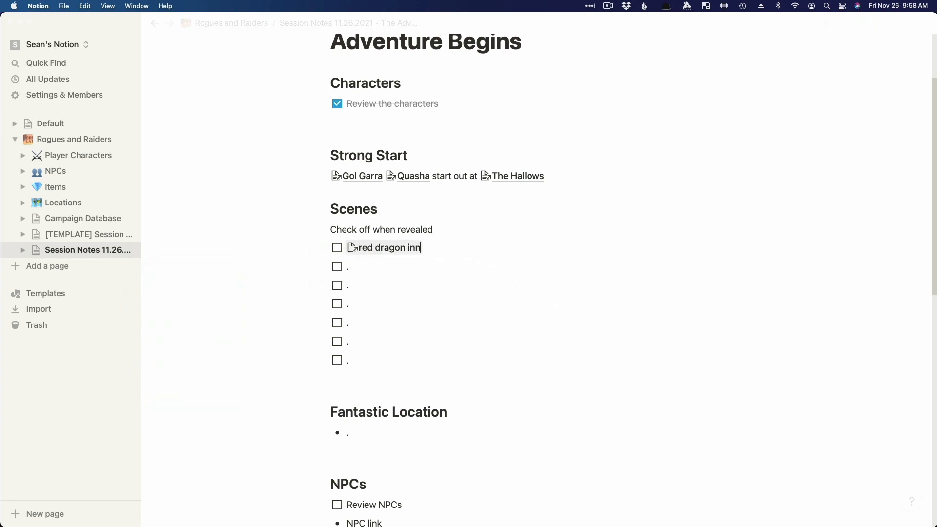
key("Delete")
left_click(445, 235)
left_click(433, 253)
key("BackSpace")
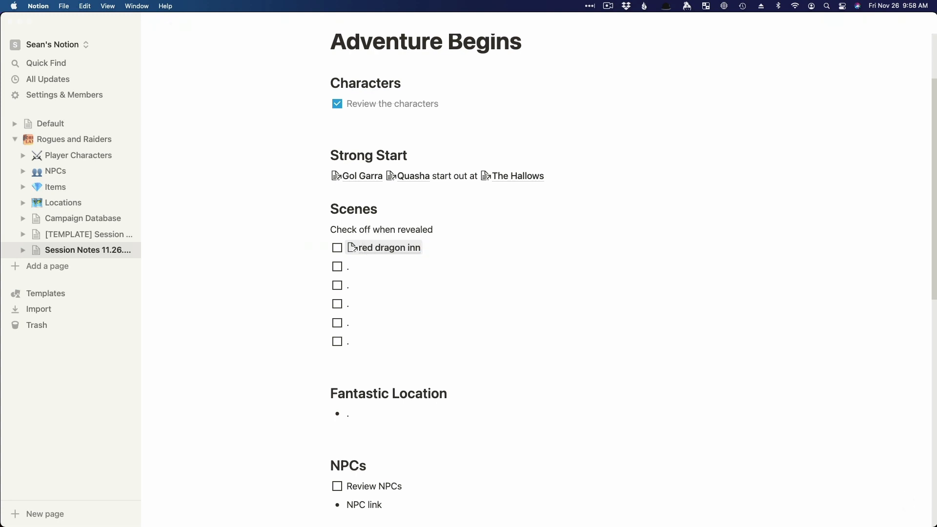
key("BackSpace")
key("BackSpace")
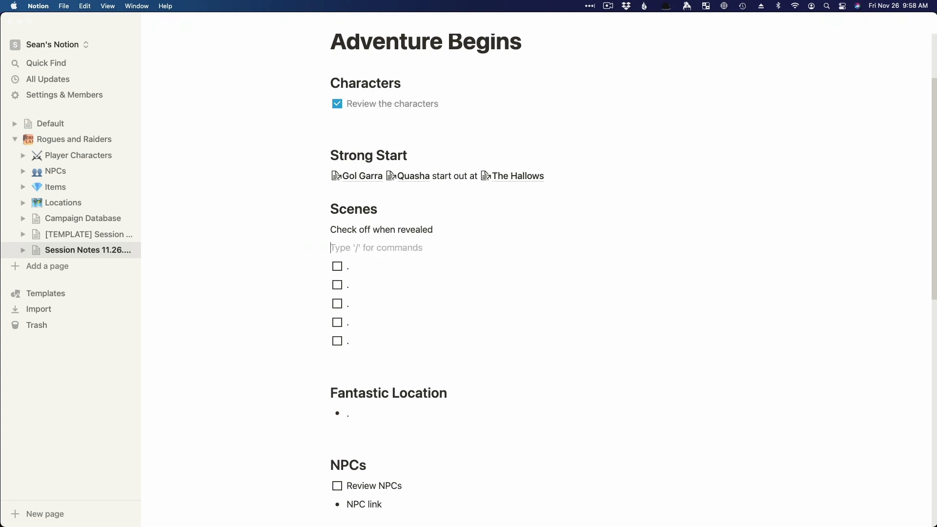
key("Delete")
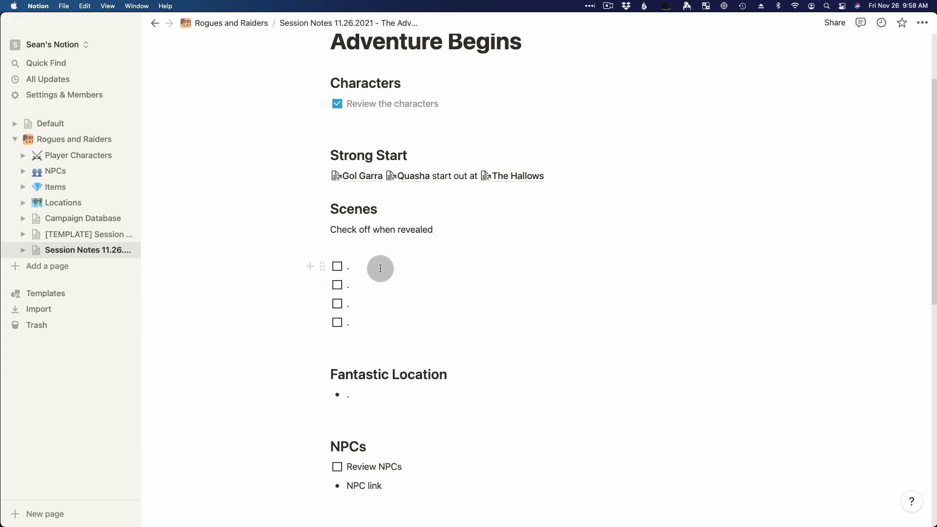
Create a linked "red dragon inn" sub-page in the first Scenes checkbox, view it, and return to the 11.26.2021 session notes
key("BackSpace")
type("@red da")
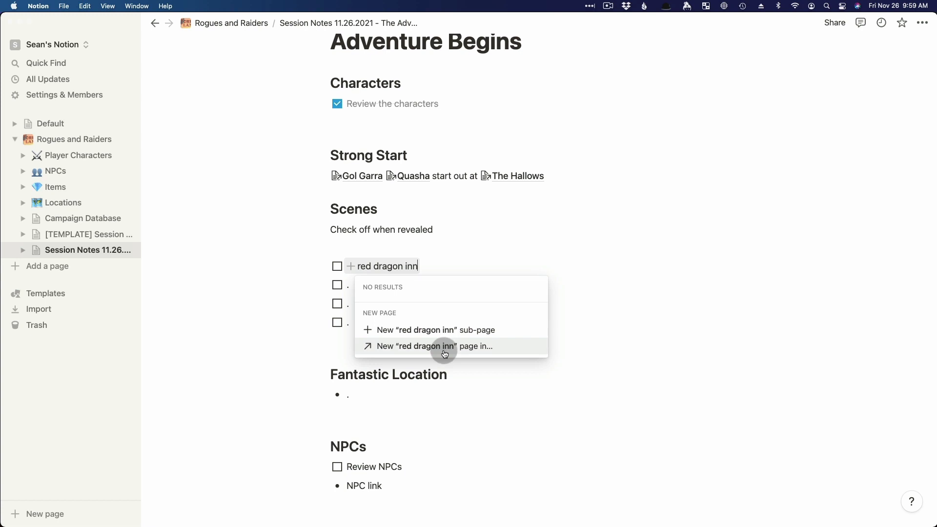
left_click(434, 330)
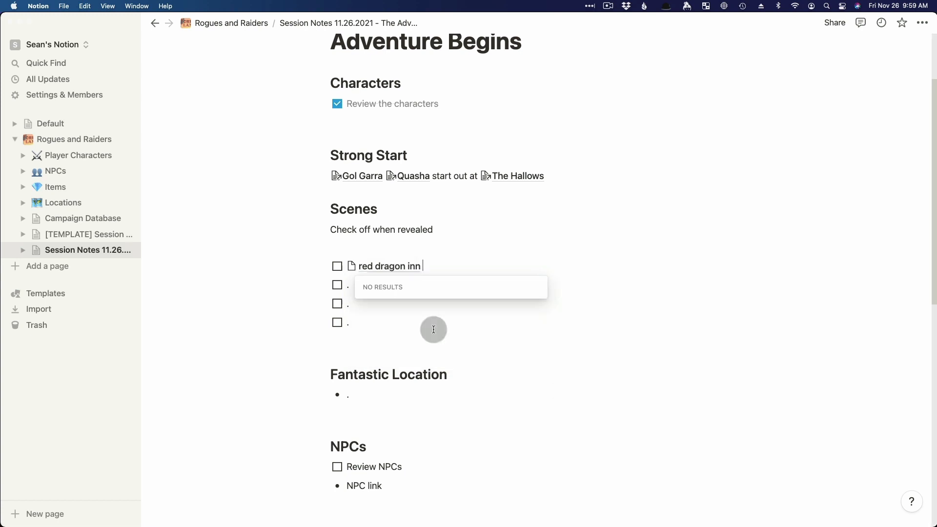
left_click(356, 266)
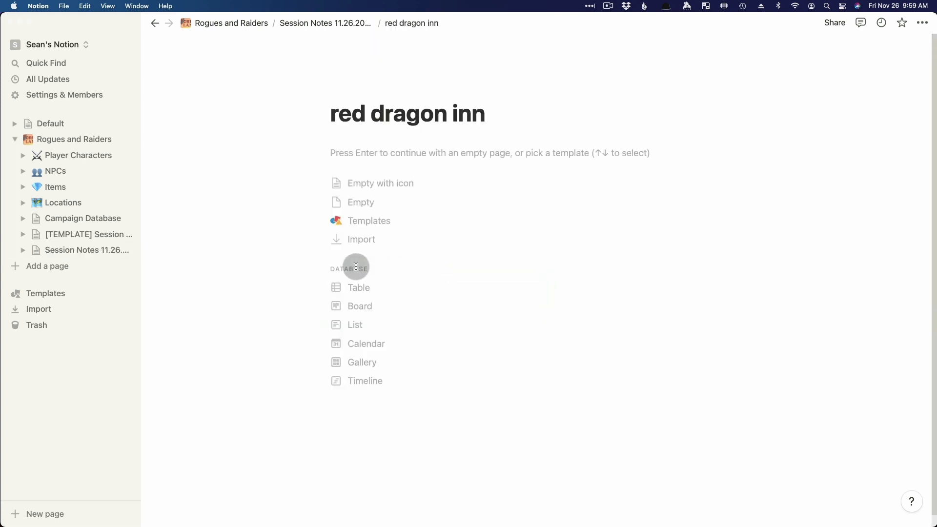
left_click(86, 250)
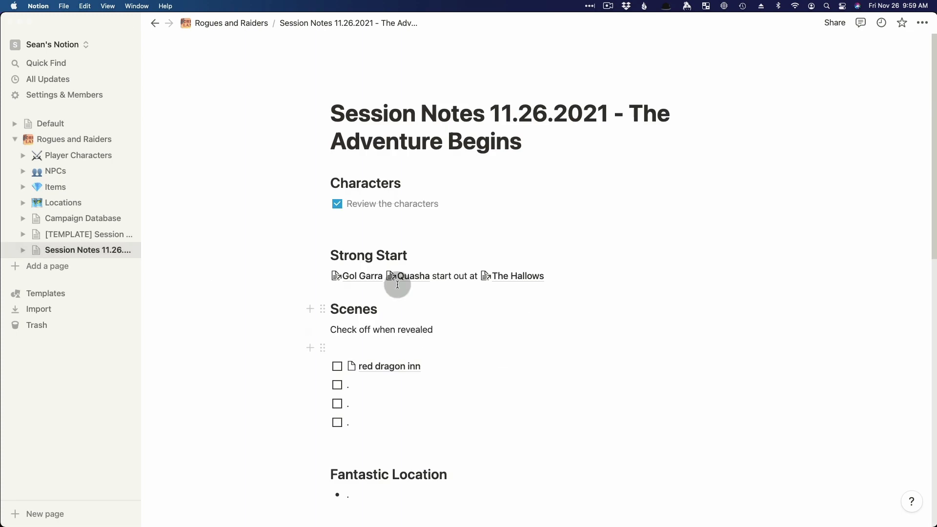
Remove the red dragon inn sub-page from the Scenes checklist along with the blank line above it
left_click(390, 366)
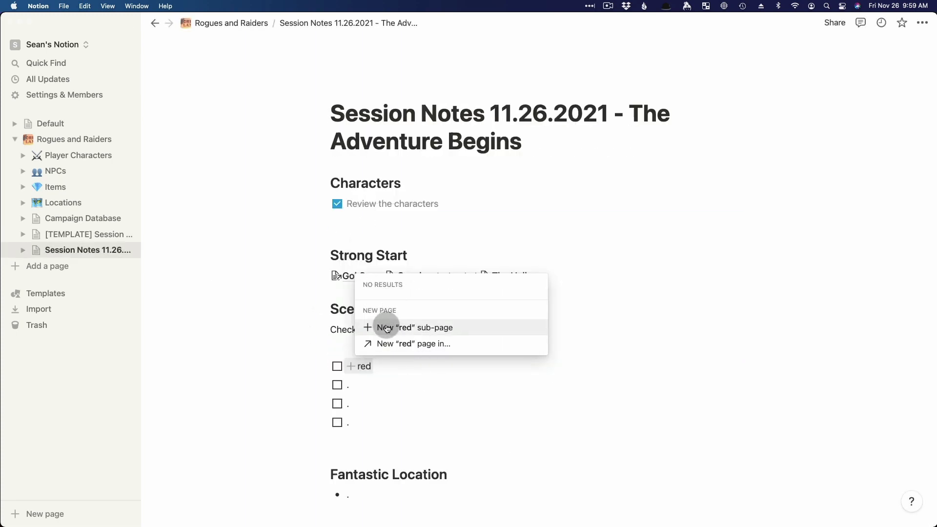
key("Escape")
left_click_drag(383, 366, 337, 359)
key("BackSpace")
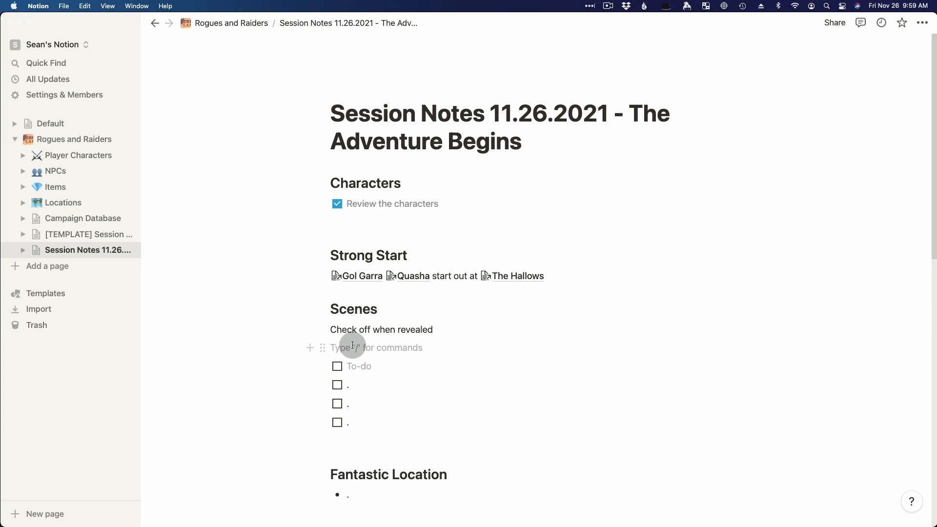
key("BackSpace")
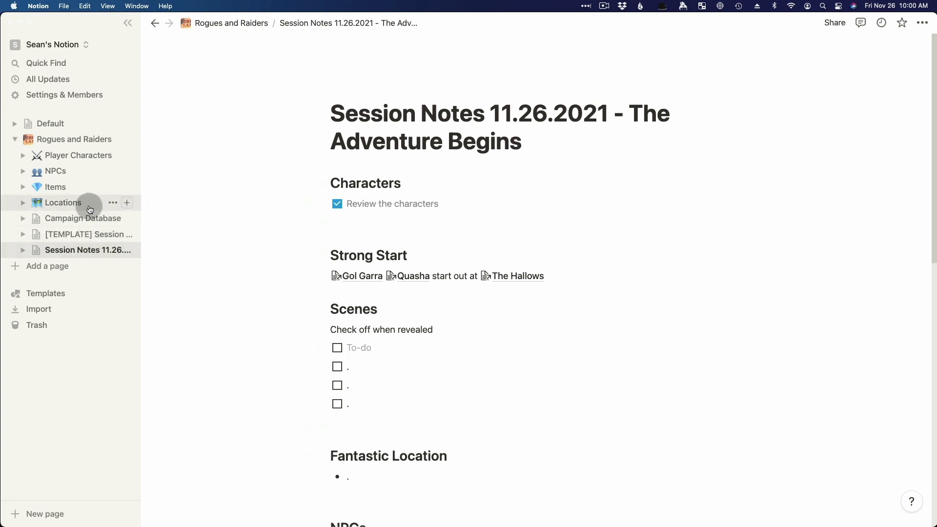
Add a new entry named "Red Dragon Inn" to the Locations gallery
left_click(73, 203)
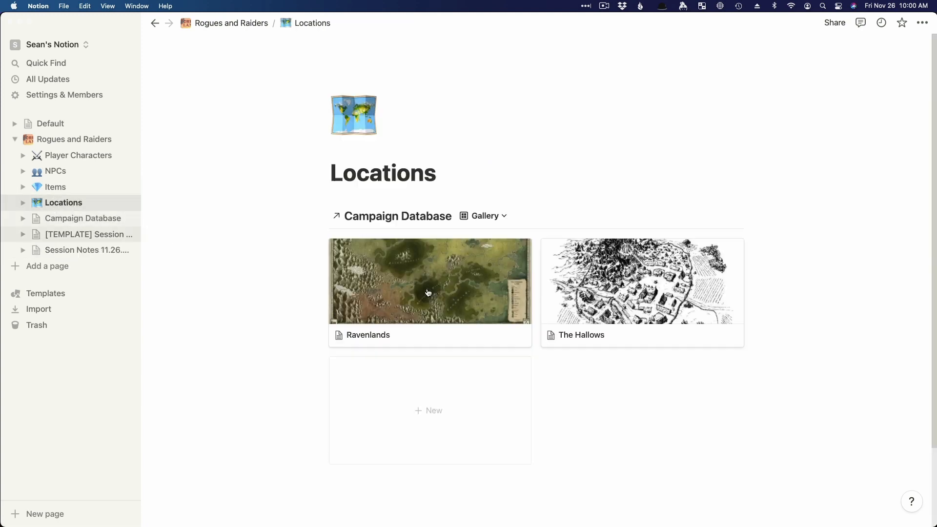
left_click(402, 400)
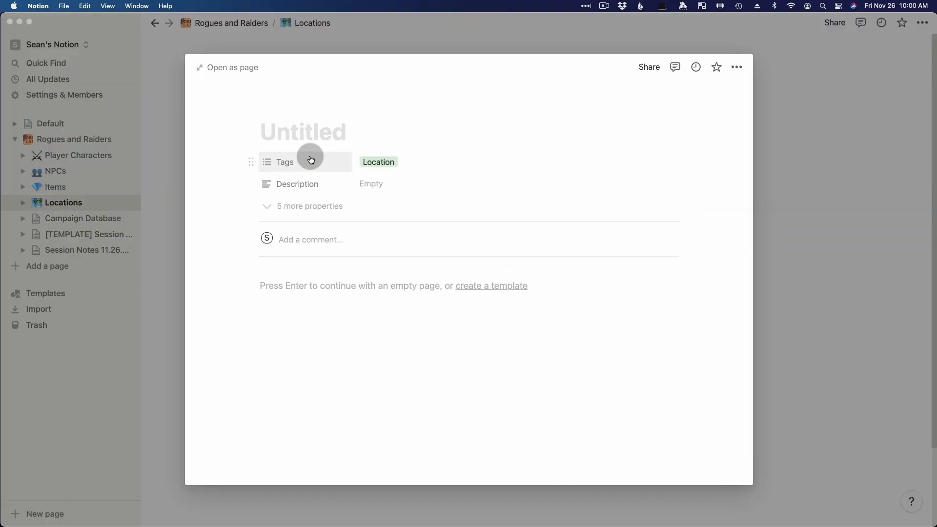
type("Red Dragon Inn")
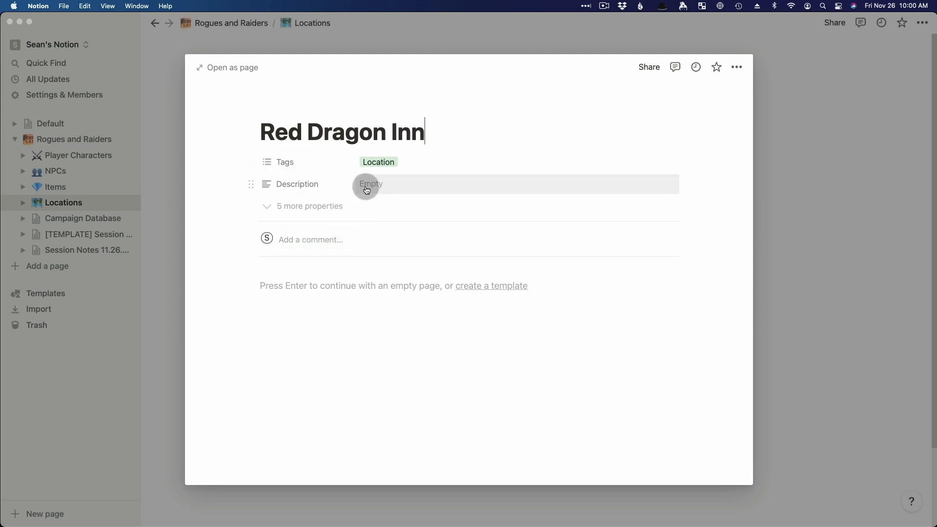
Write "Located within" followed by a link to The Hallows in the Red Dragon Inn page body, and close the page
left_click(339, 301)
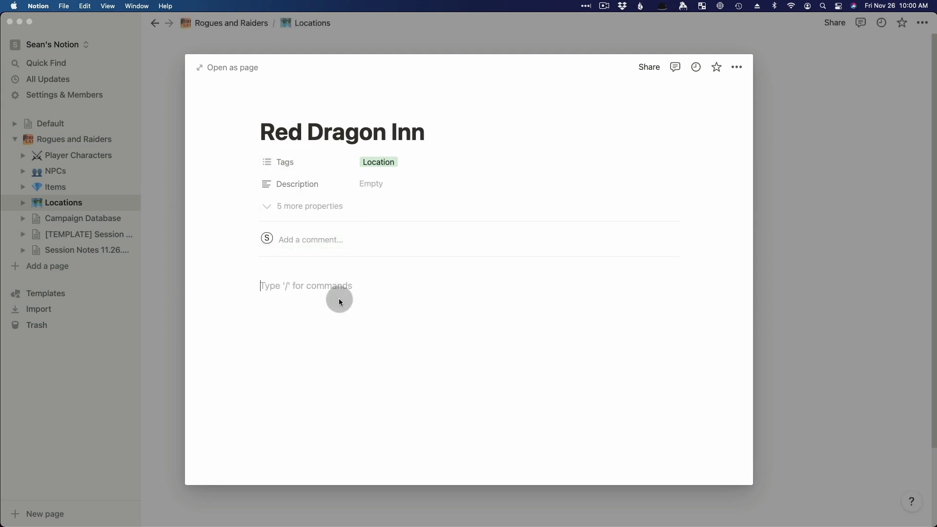
type("Located ")
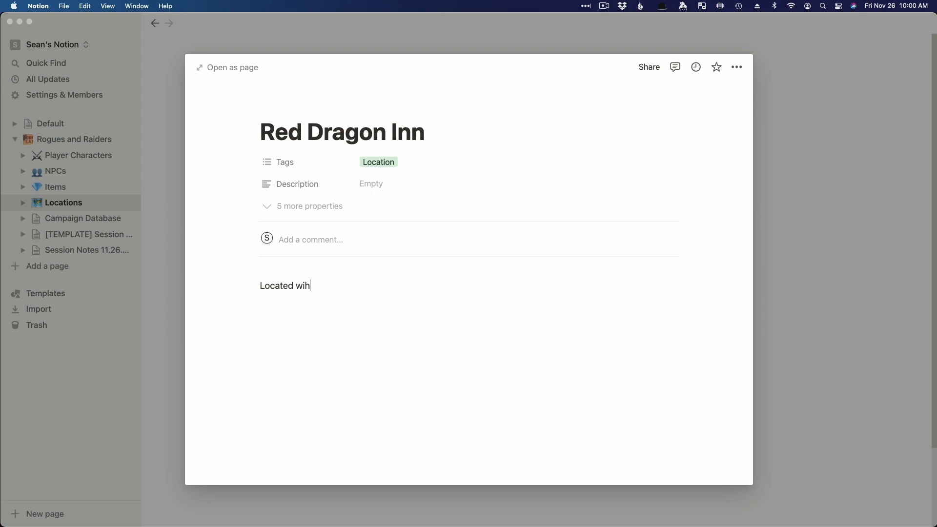
type("within @the")
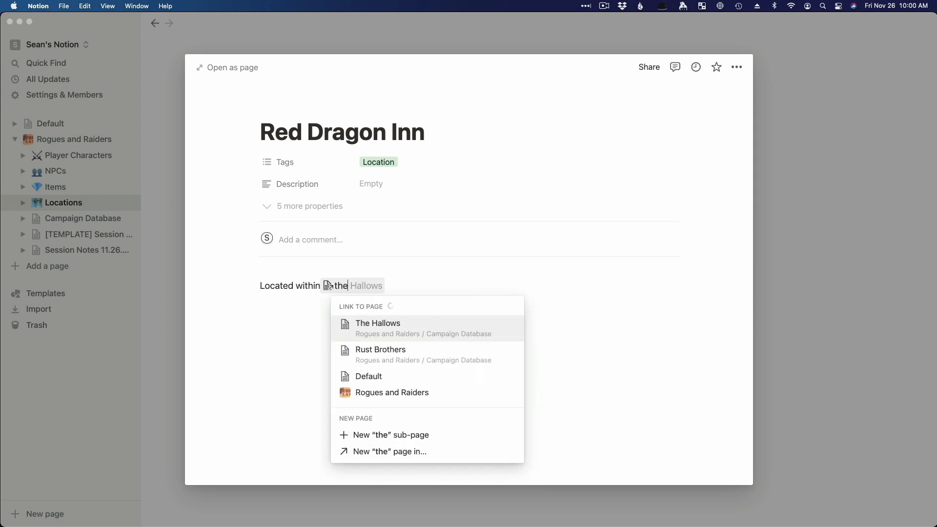
key("Return")
key("Return")
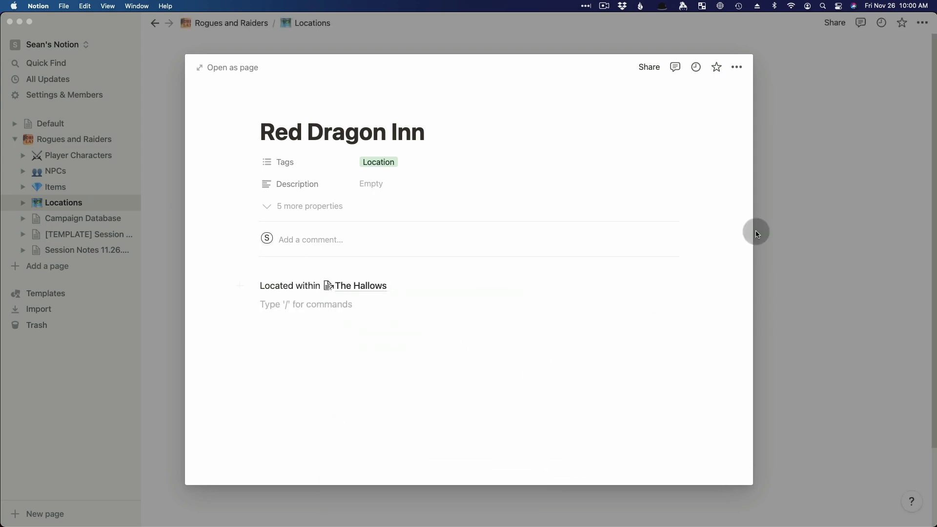
left_click(790, 246)
Open The Hallows from the Locations gallery, check its backlinks, and follow the one to Red Dragon Inn
left_click(601, 320)
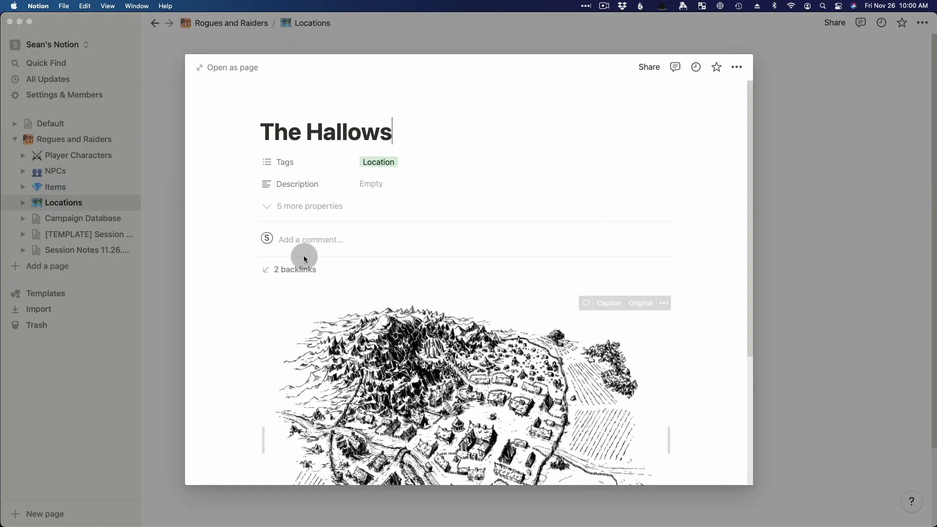
left_click(286, 275)
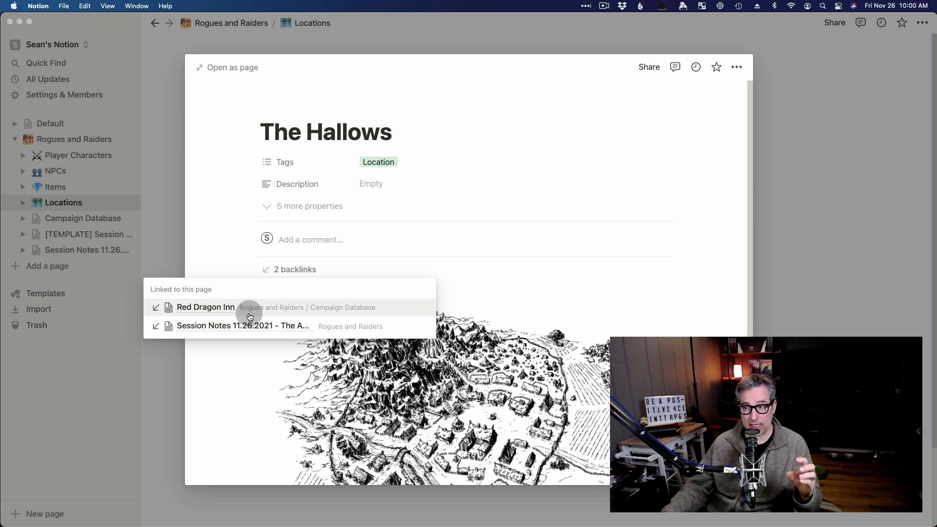
left_click(587, 297)
left_click(293, 269)
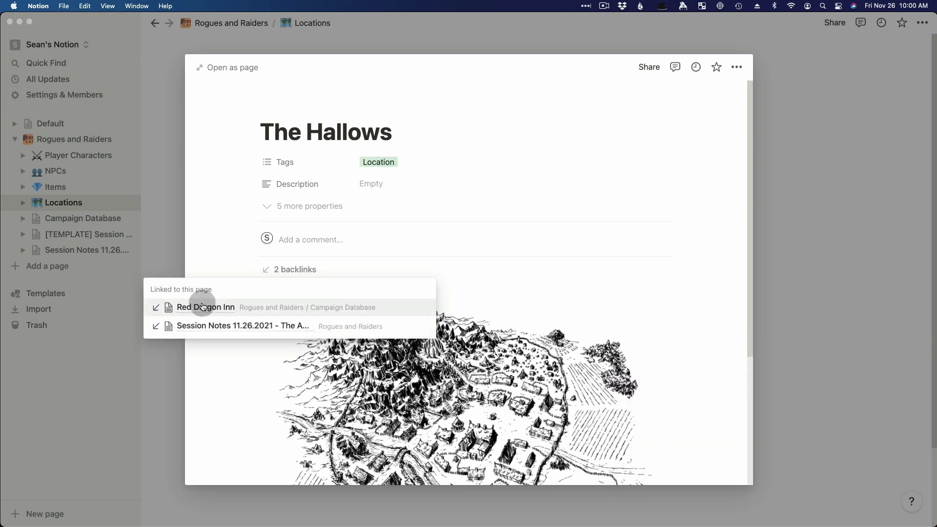
left_click(204, 307)
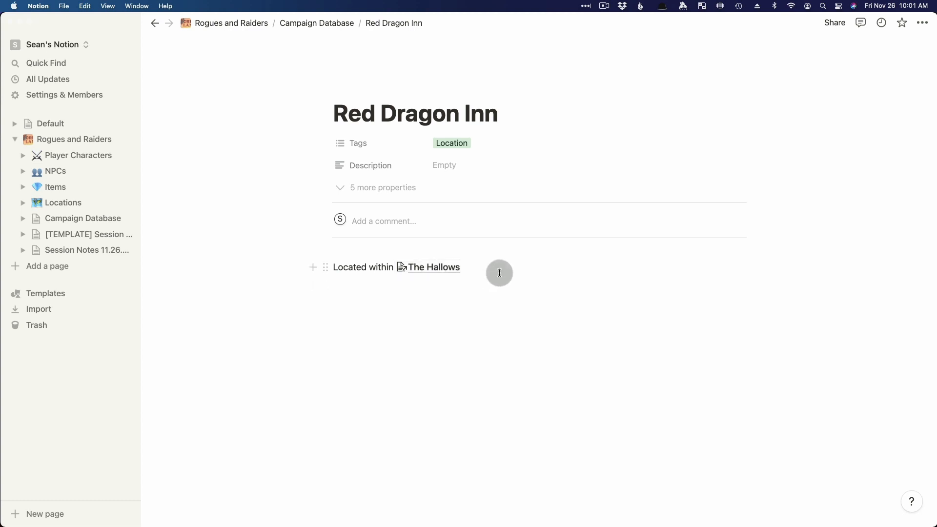
Add the line "Chief Bugbear hangs out here" below The Hallows line, with Chief Bugbear linked to its page
key("Return")
type("[[chi")
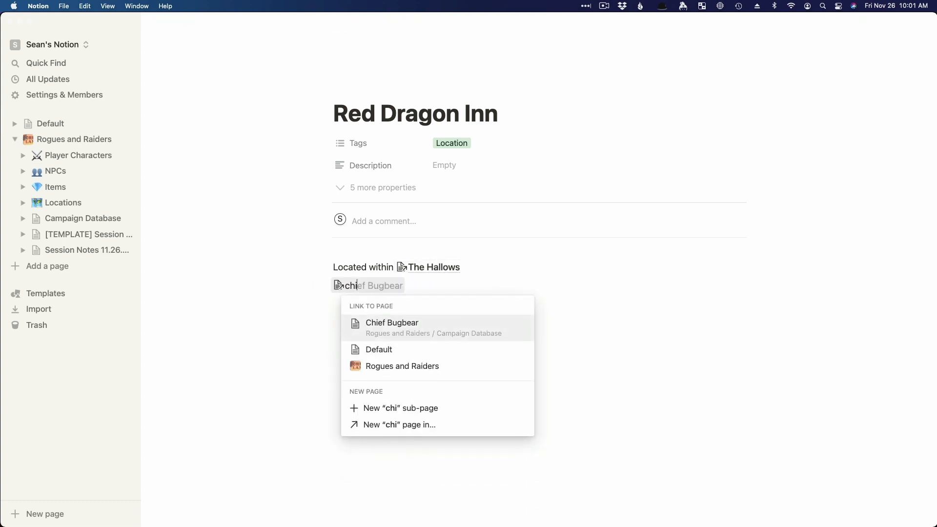
type("ef")
key("Return")
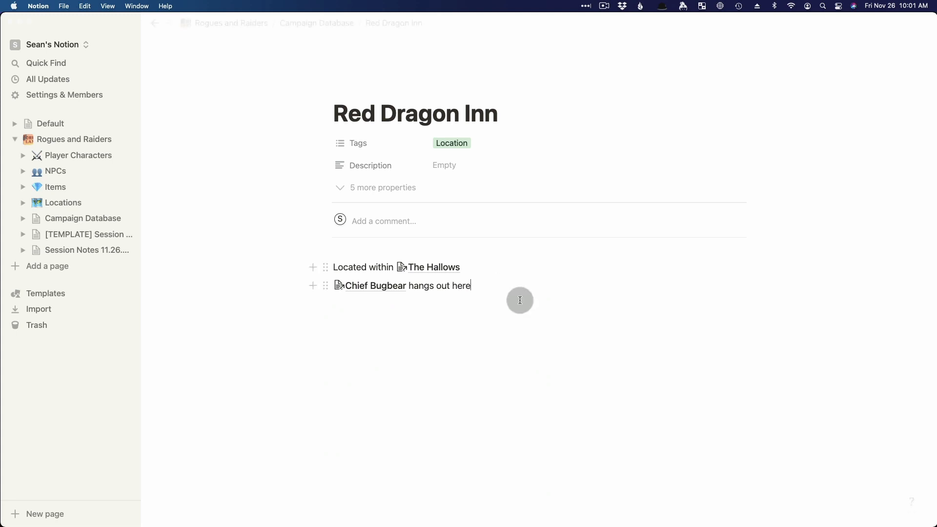
left_click(520, 300)
Open the linked Chief Bugbear page, review its backlinks, and follow the one to Red Dragon Inn
left_click(364, 286)
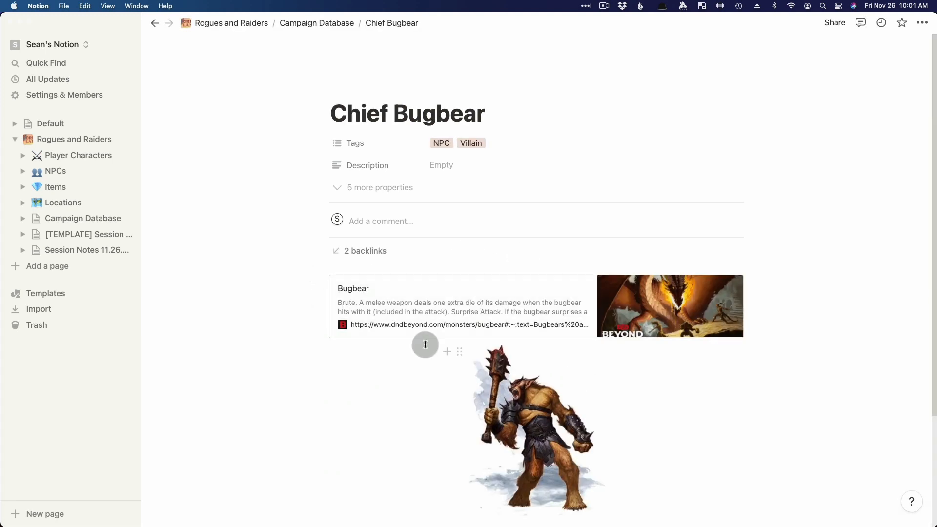
left_click(365, 252)
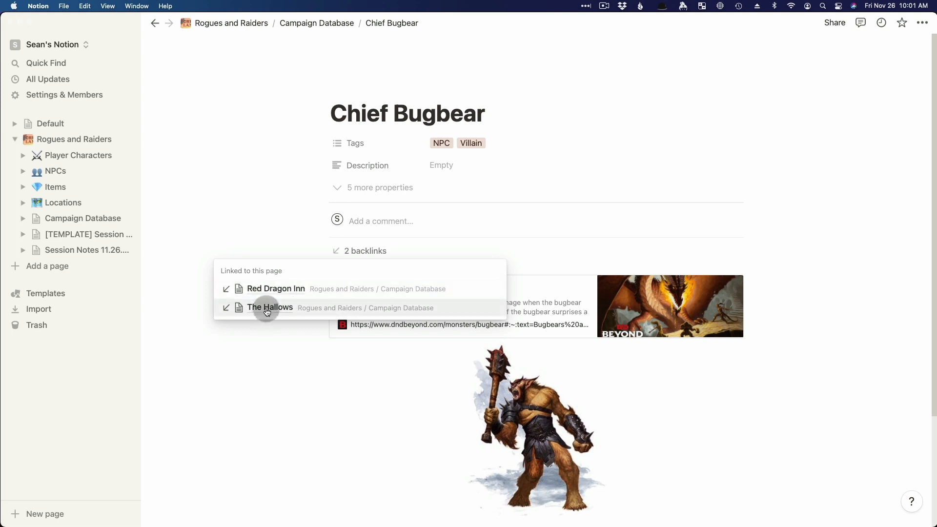
left_click(268, 289)
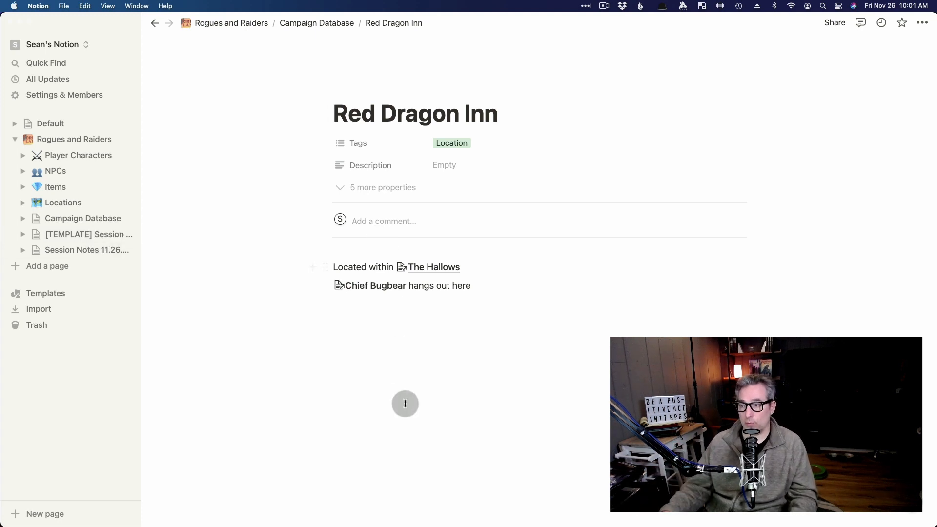
In the 11.26.2021 session notes, fill the first scene with a Red Dragon Inn link and "a place the party may find shelter from the elements"
left_click(533, 296)
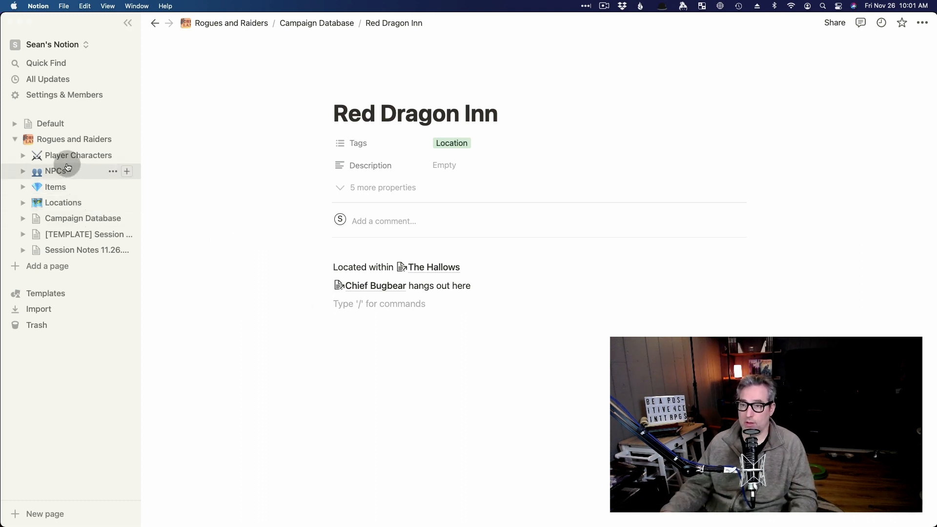
left_click(55, 251)
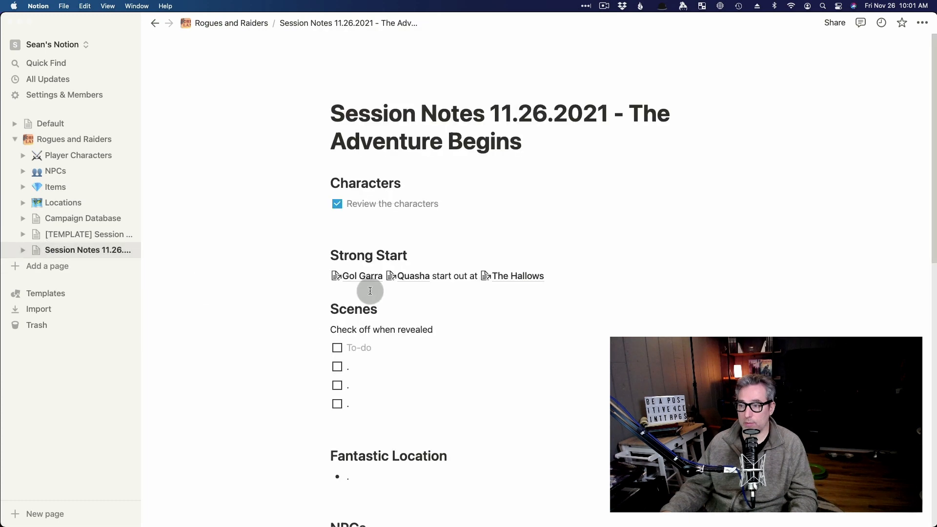
scroll(398, 425, "down", 2)
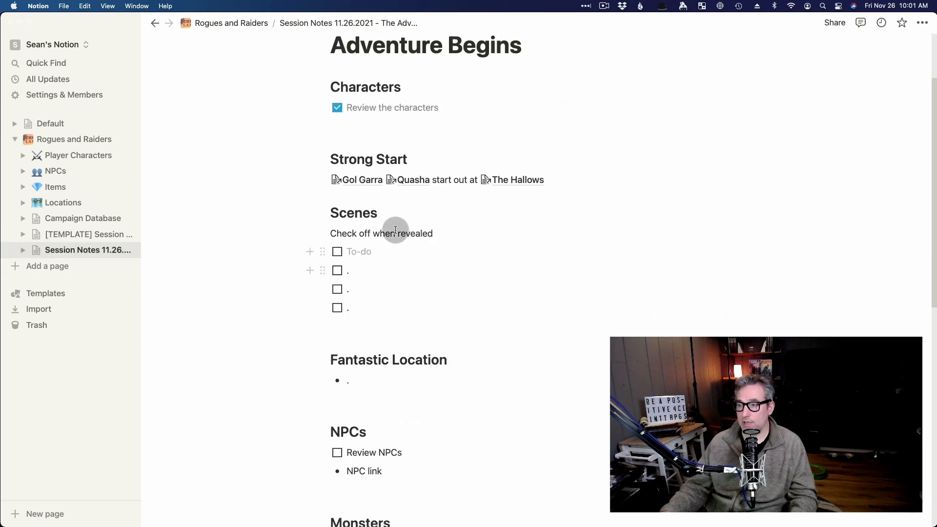
scroll(394, 318, "down", 1)
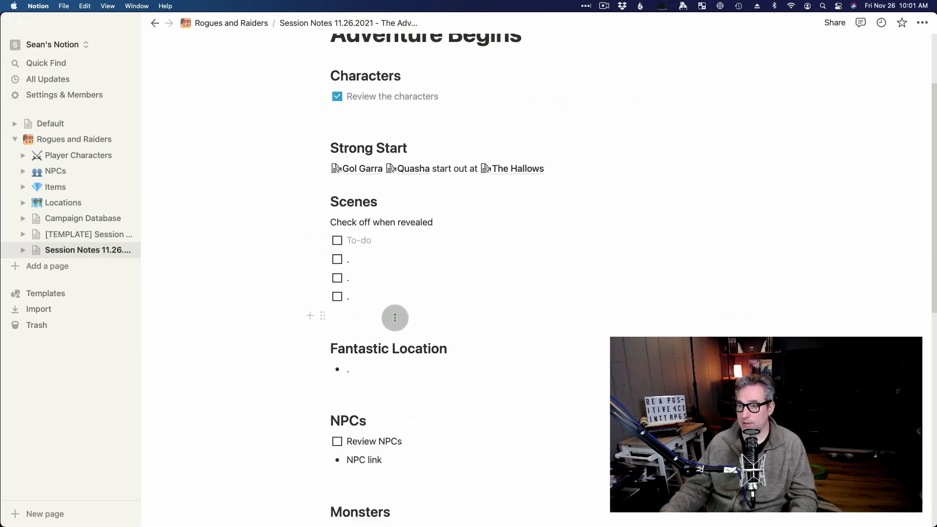
left_click(383, 241)
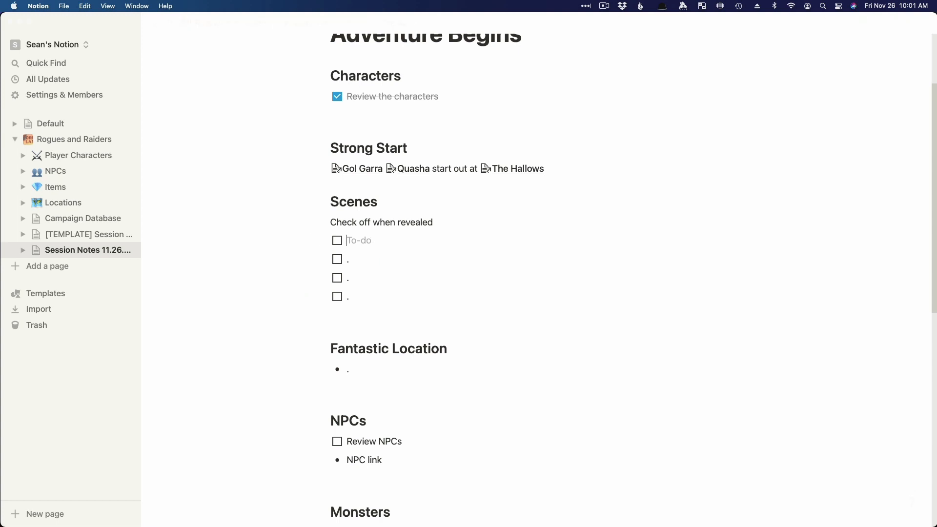
type("[[red")
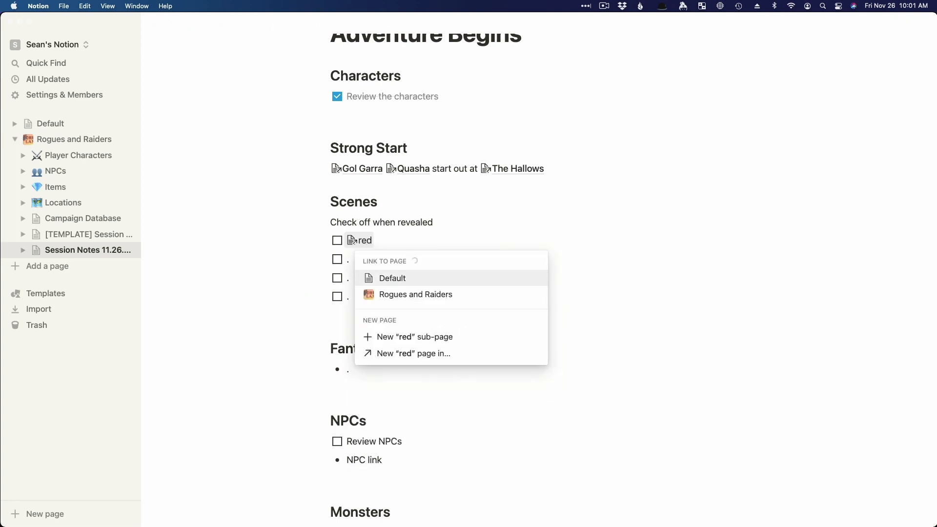
key("Return")
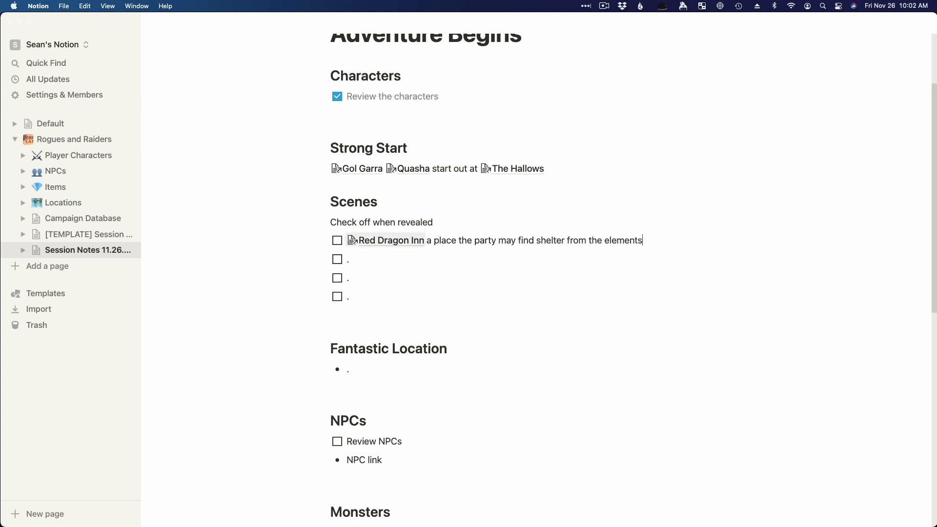
left_click(368, 260)
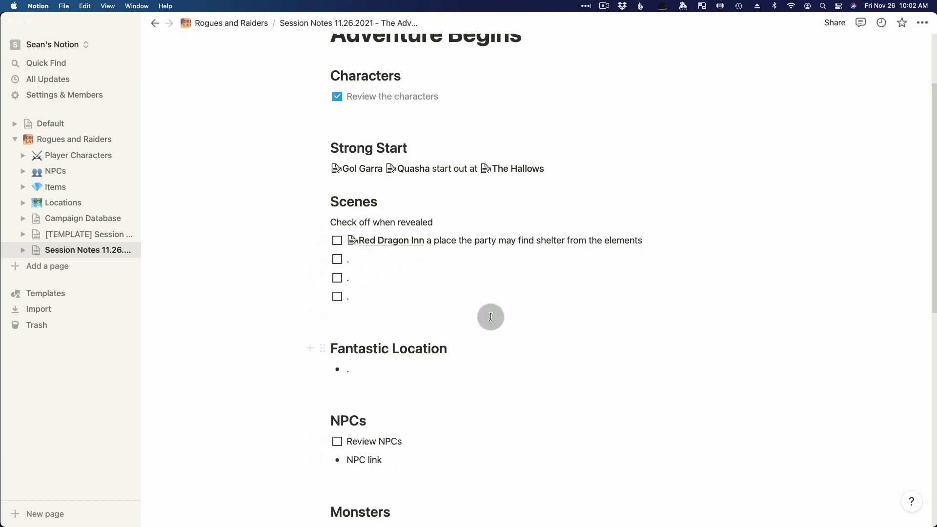
Replace the placeholder bullet under Fantastic Location with a link to The Hallows, checking the Locations gallery for the name
left_click(364, 368)
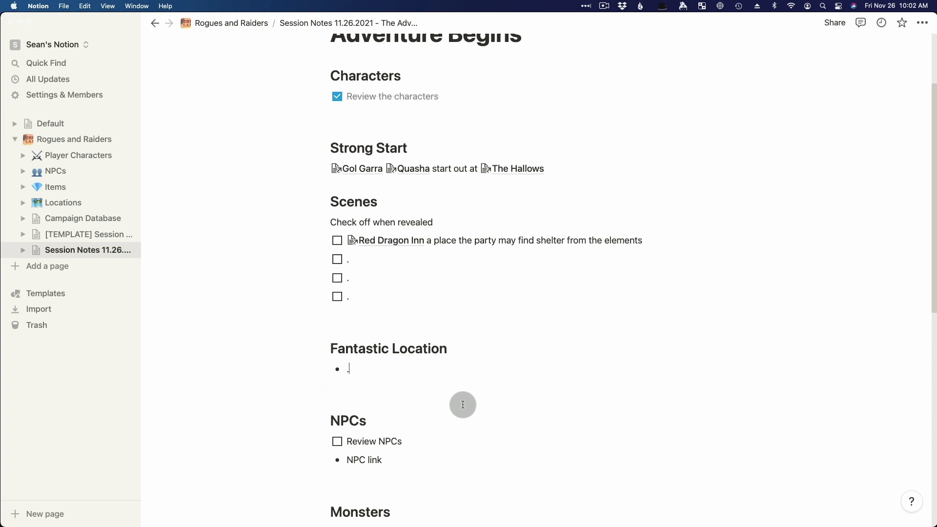
key("BackSpace")
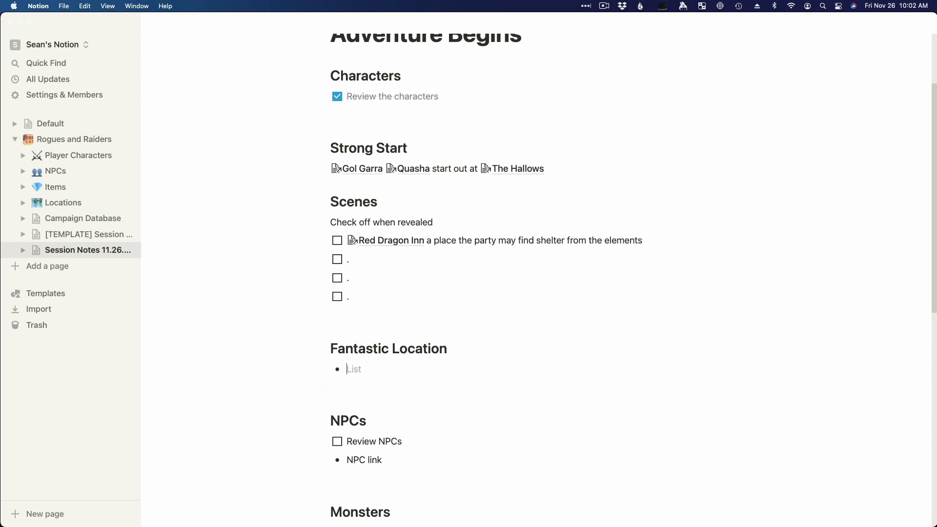
left_click(64, 203)
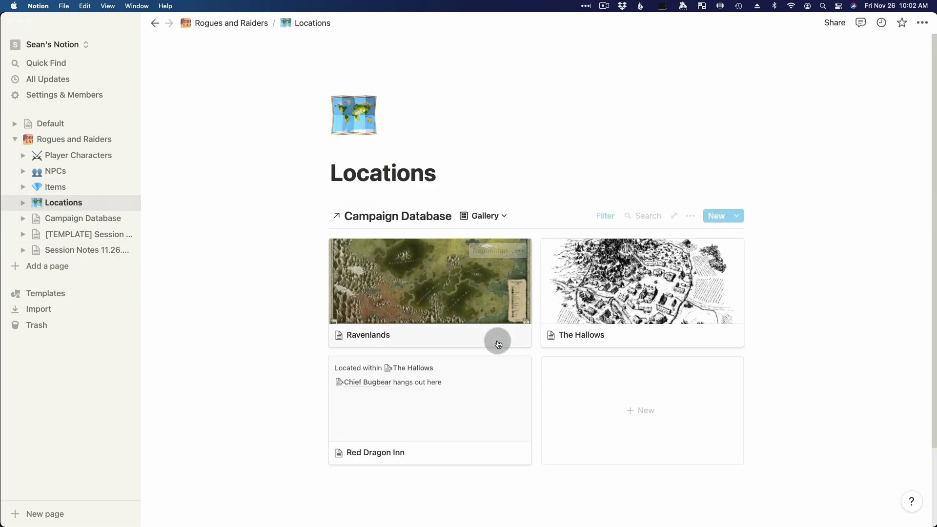
left_click(81, 250)
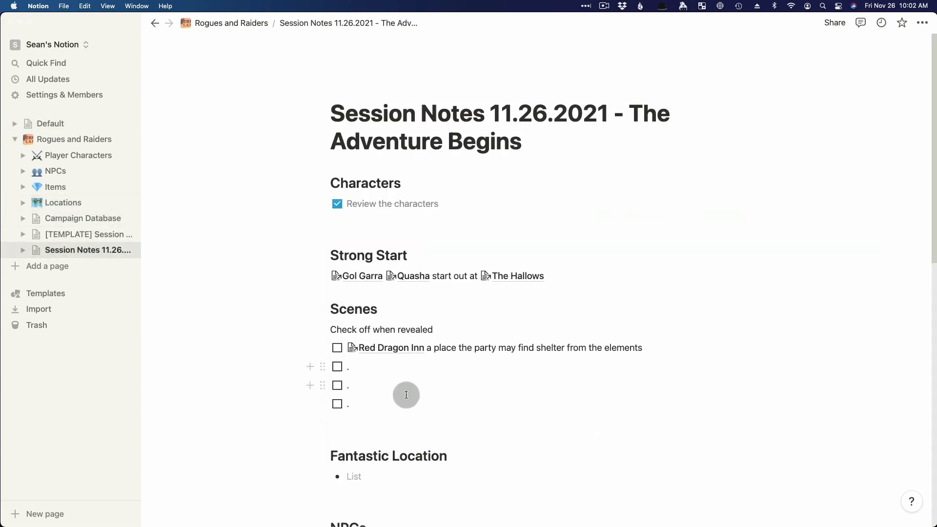
scroll(372, 453, "down", 1)
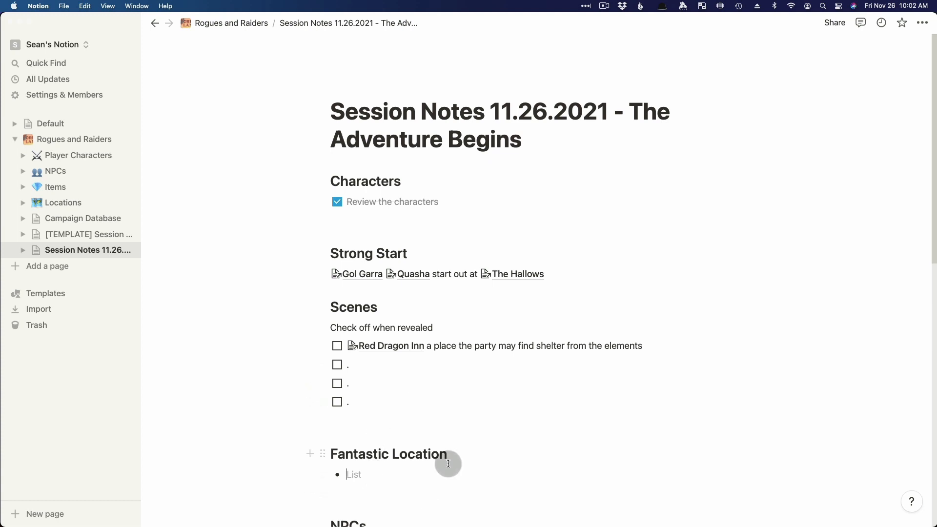
type("@")
type("the")
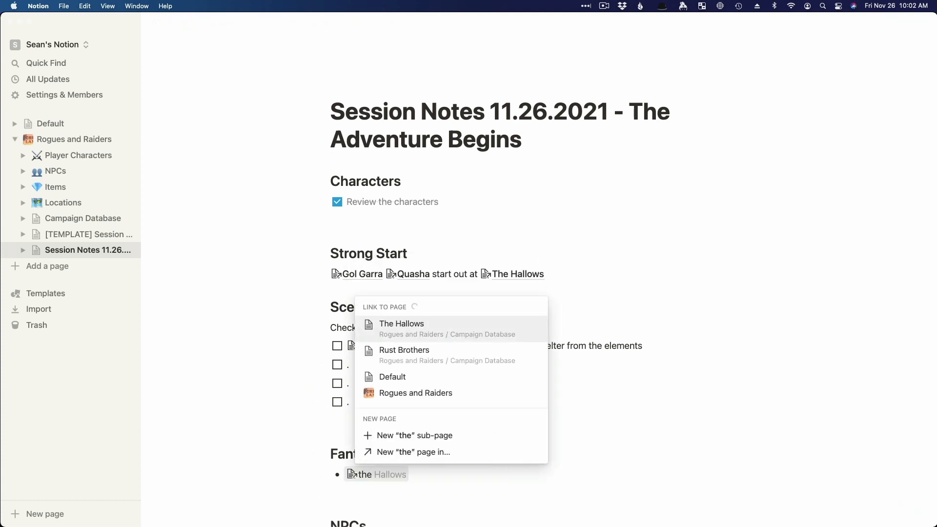
key("Return")
Follow The Hallows link under Fantastic Location and examine the page's map, linked NPC line and properties
scroll(423, 410, "down", 5)
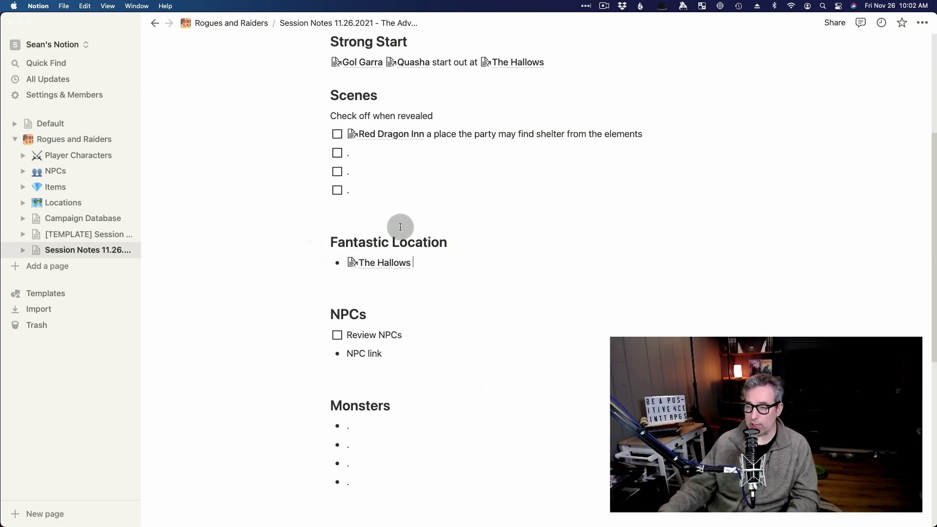
scroll(355, 141, "down", 1)
scroll(356, 144, "up", 5)
scroll(421, 301, "down", 4)
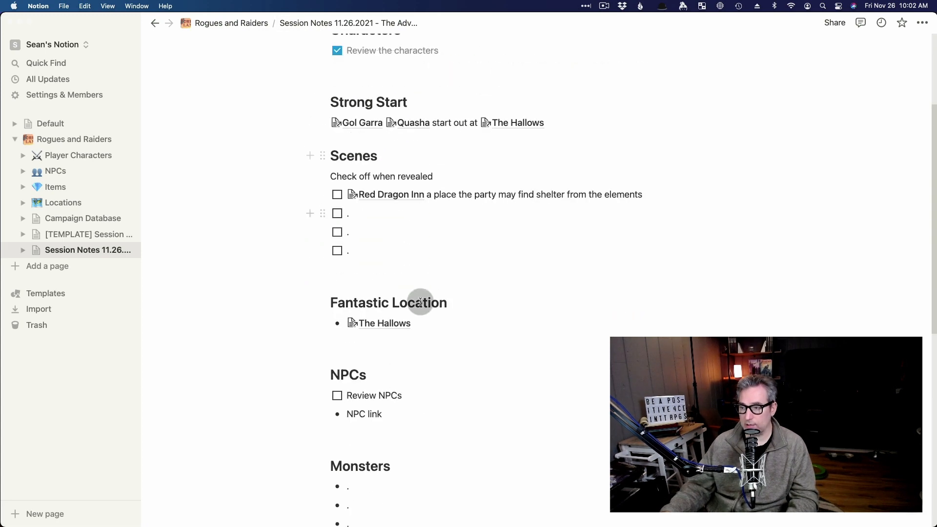
left_click(393, 328)
scroll(481, 309, "down", 5)
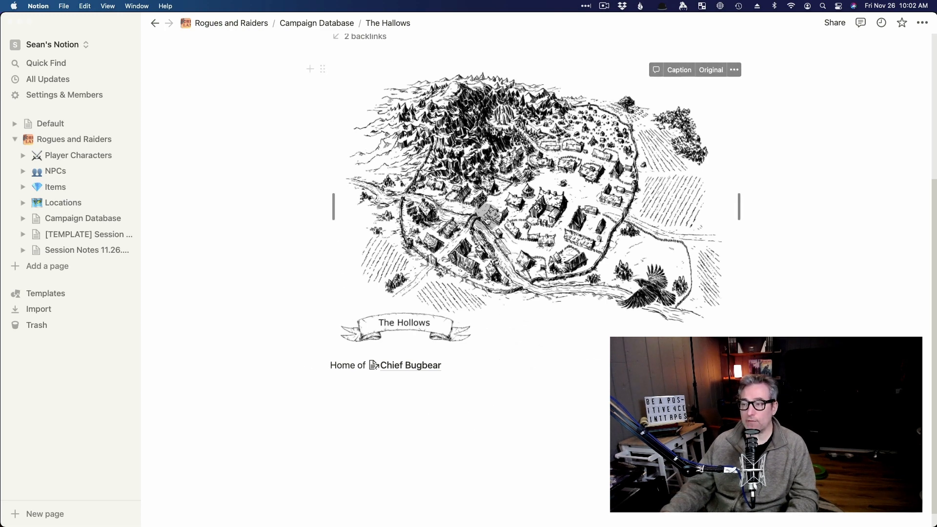
left_click(530, 425)
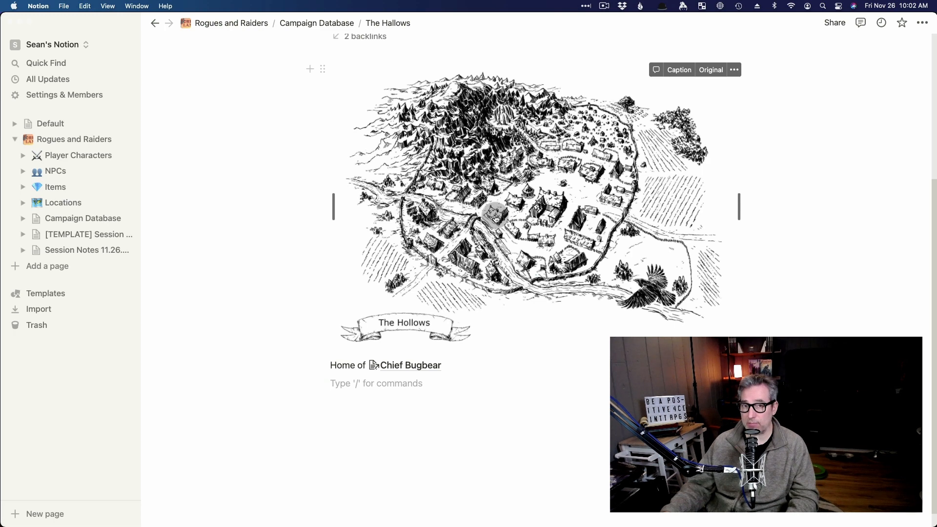
scroll(490, 335, "down", 2)
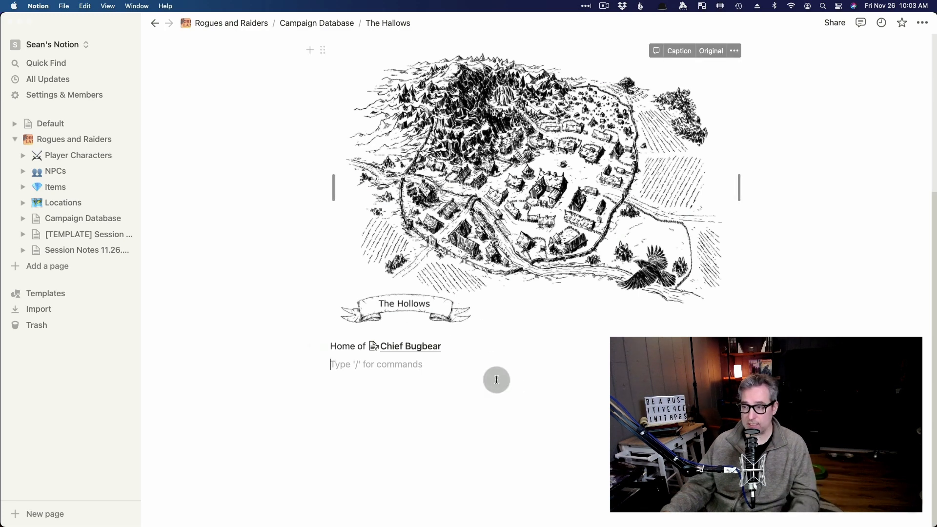
scroll(537, 312, "up", 5)
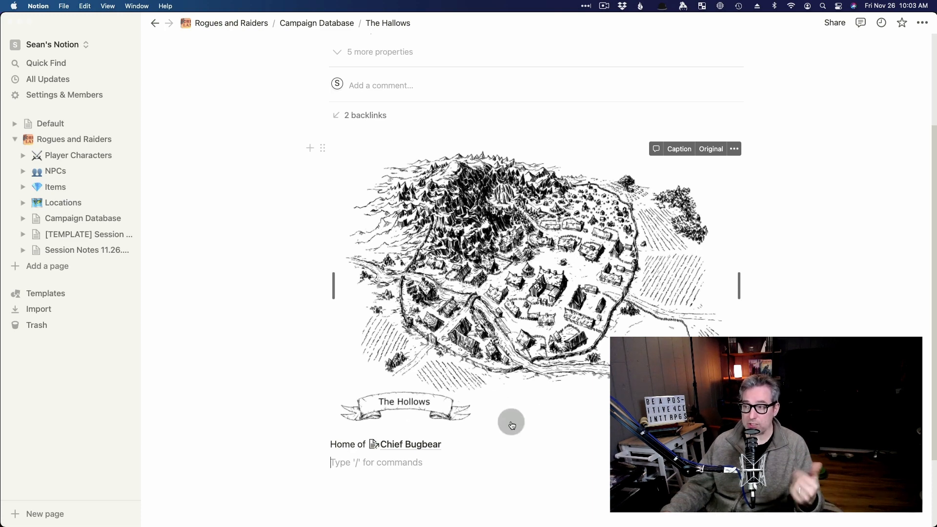
scroll(516, 384, "up", 3)
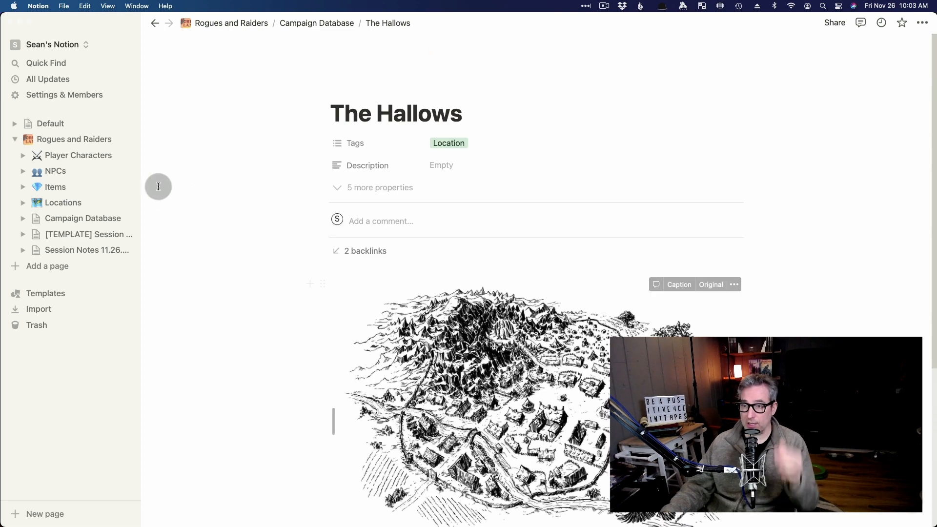
Open Chief Bugbear from the NPCs gallery, review its backlinks, and close the page
left_click(64, 174)
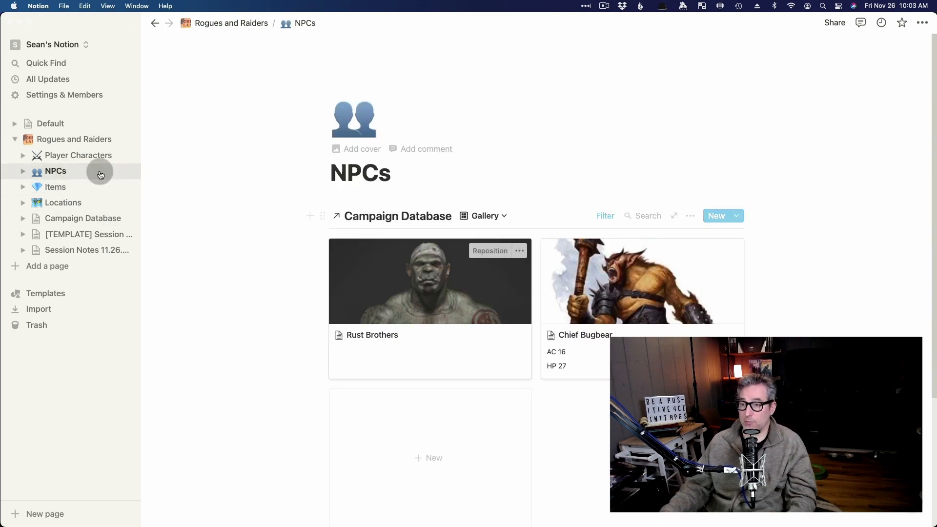
left_click(600, 320)
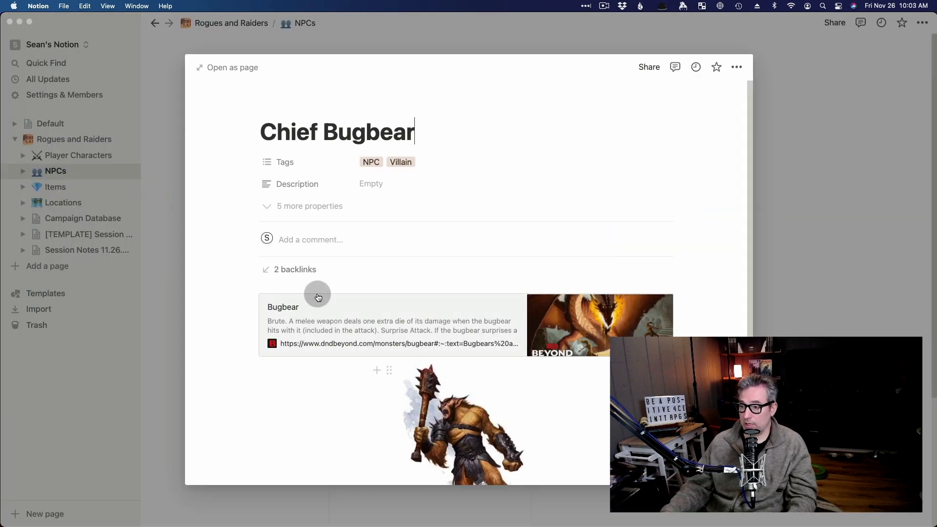
left_click(297, 270)
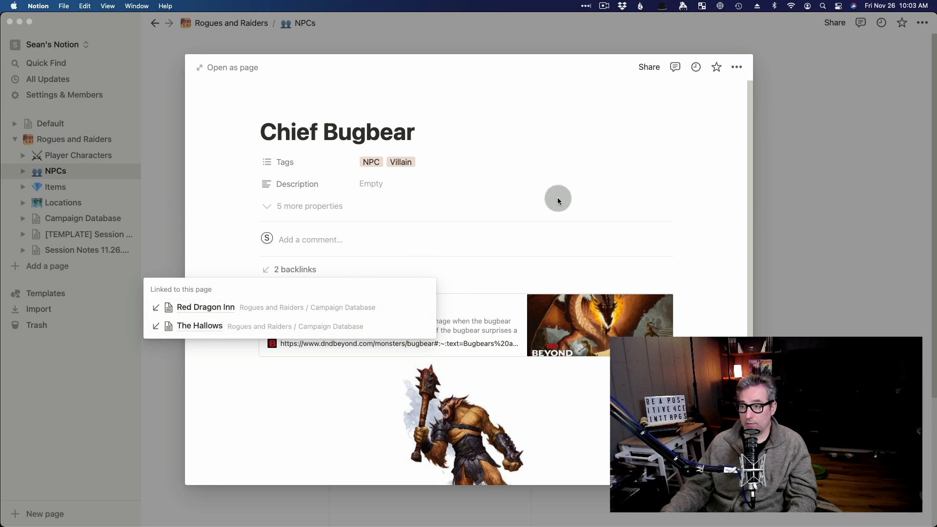
left_click(556, 157)
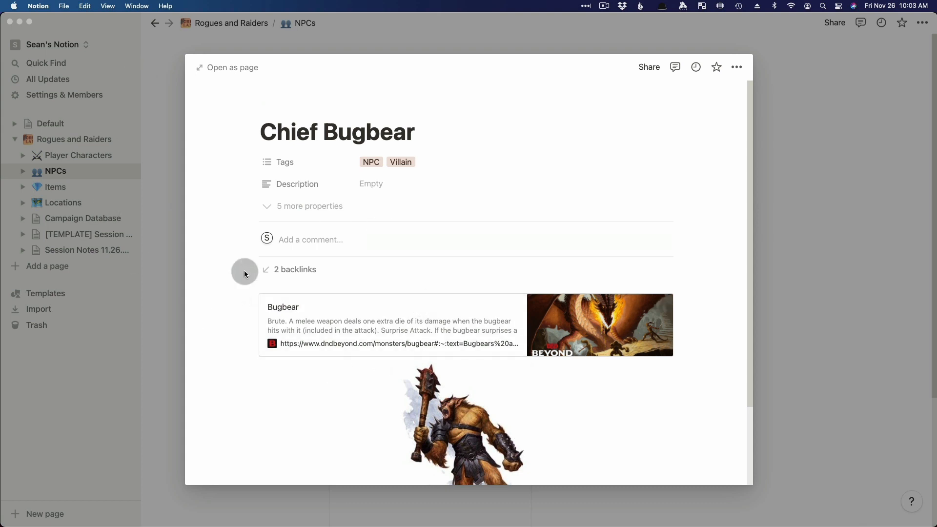
left_click(184, 323)
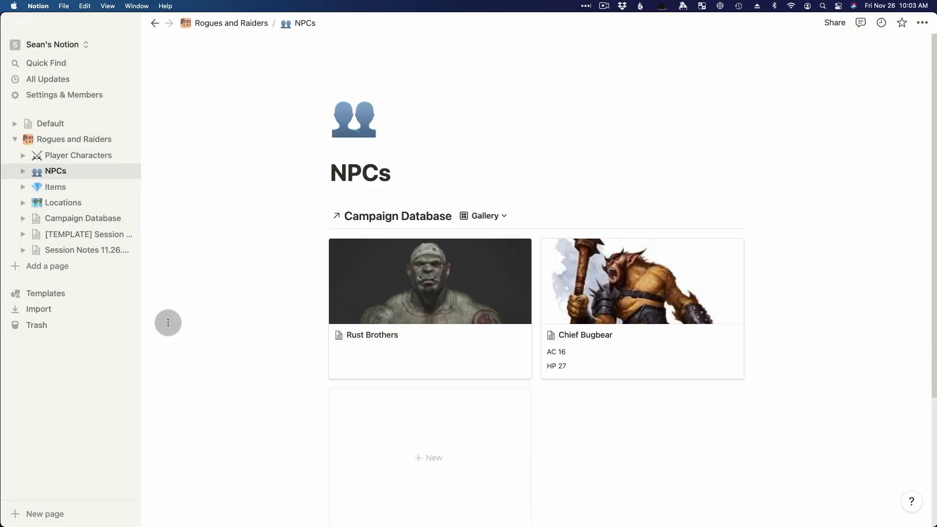
In the 11.26.2021 session notes, replace the "NPC link" placeholder with a link to Chief Bugbear and start another bullet below it
left_click(64, 249)
scroll(411, 457, "down", 5)
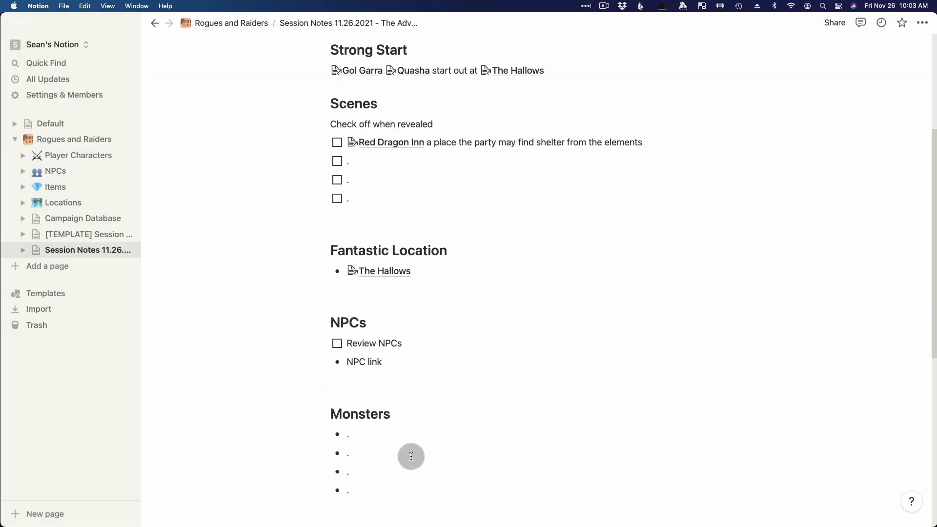
left_click_drag(407, 364, 344, 362)
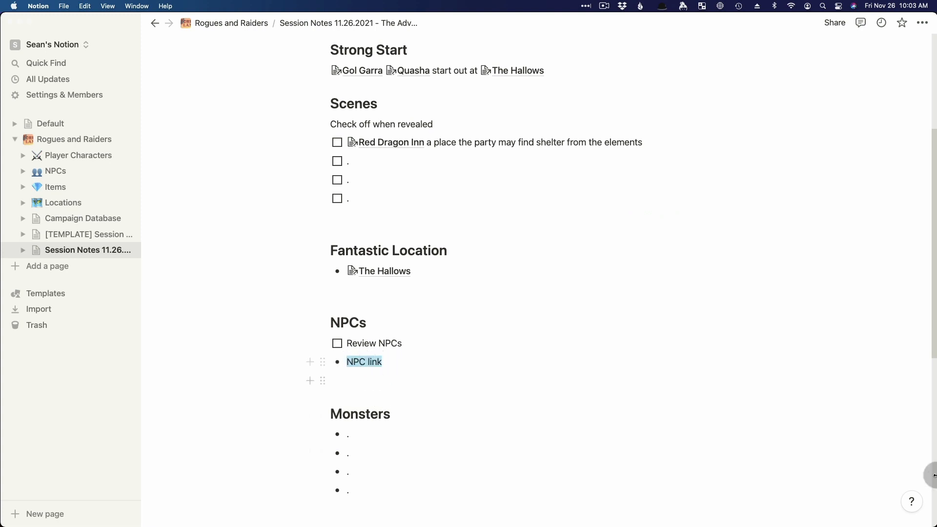
type("@chief")
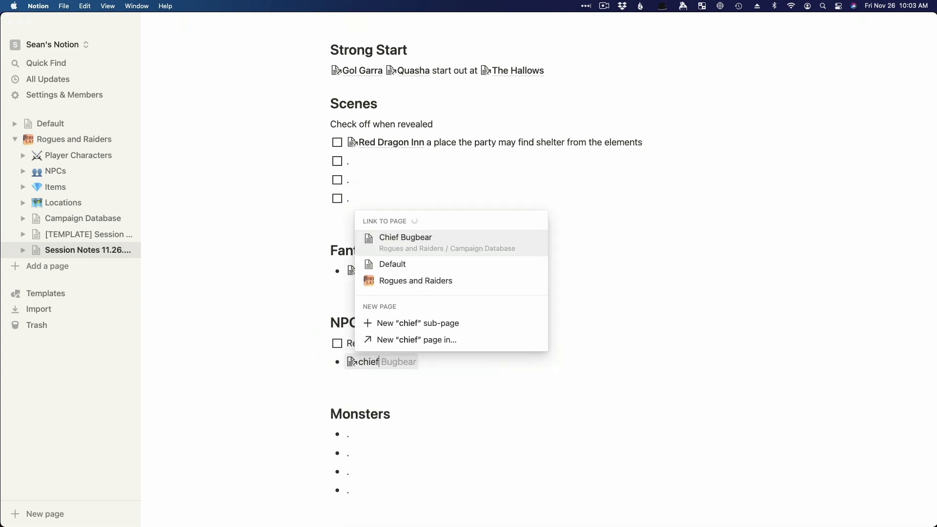
key("Return")
key("Return")
type("@mo")
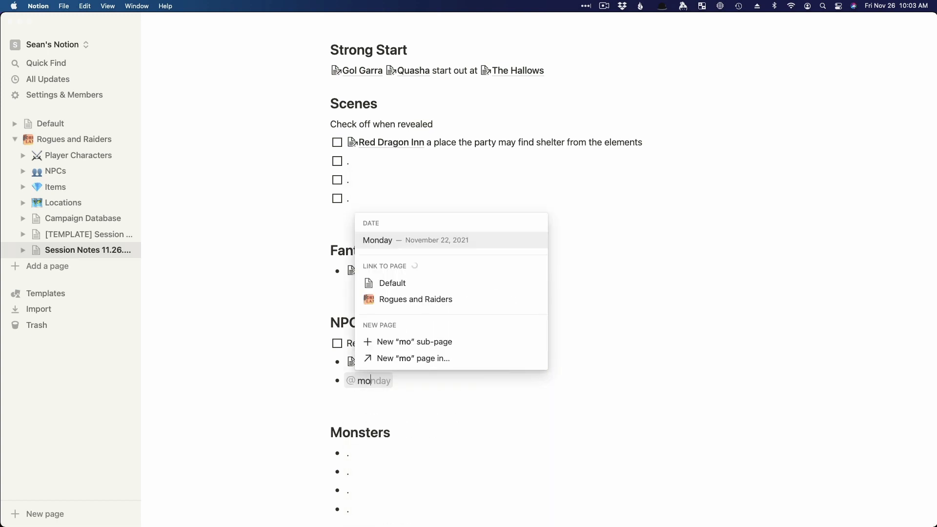
type("aroo")
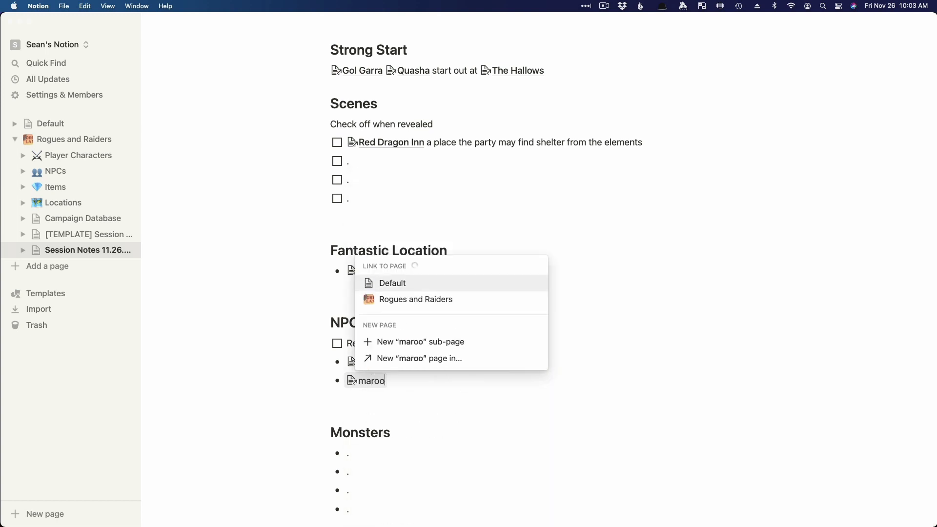
key("BackSpace")
key("BackSpace")
key("BackSpace")
key("BackSpace")
key("BackSpace")
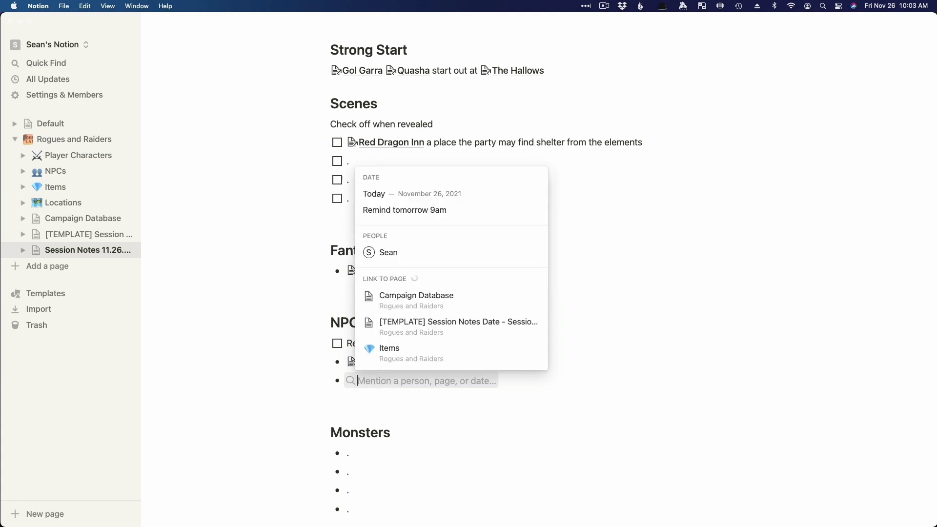
Complete the second bullet under NPCs in the 11.26.2021 session notes with a link to Rust Brothers, checking the NPCs gallery for the name
left_click(51, 170)
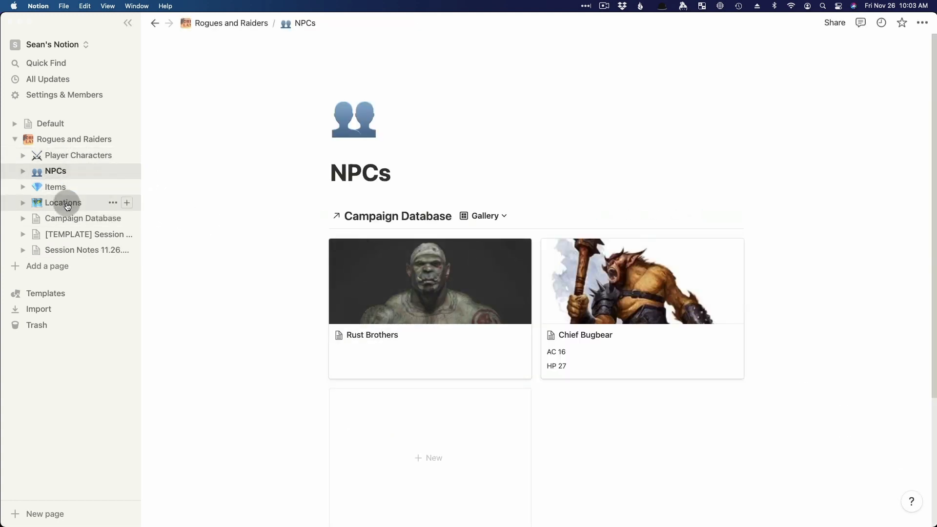
left_click(64, 250)
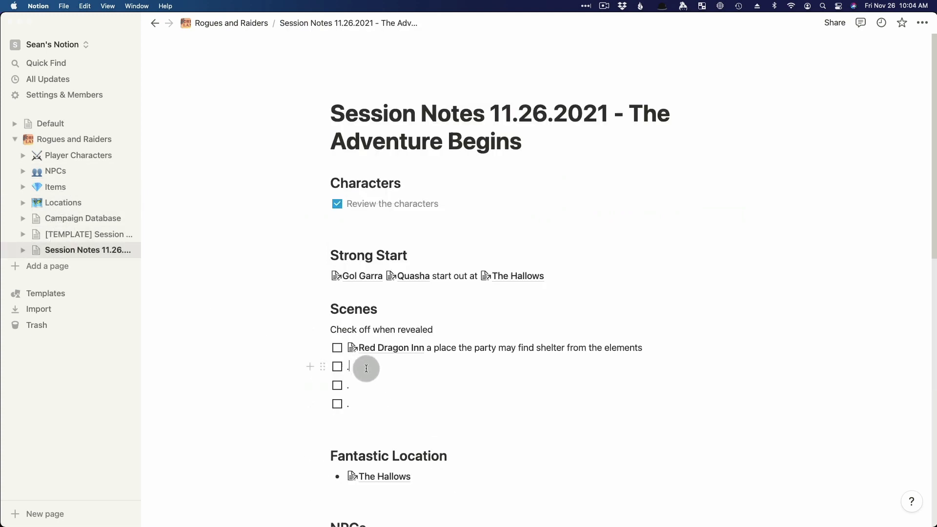
scroll(415, 449, "down", 5)
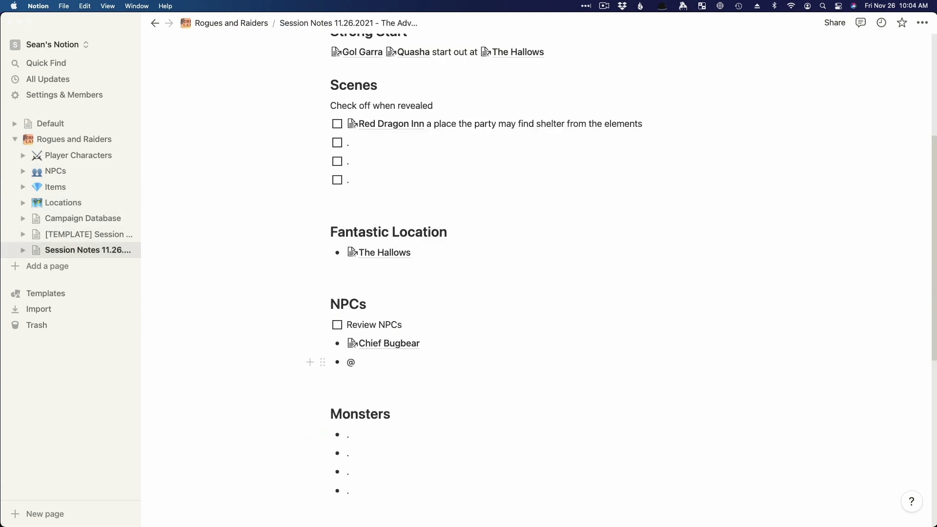
left_click(367, 361)
type("rust")
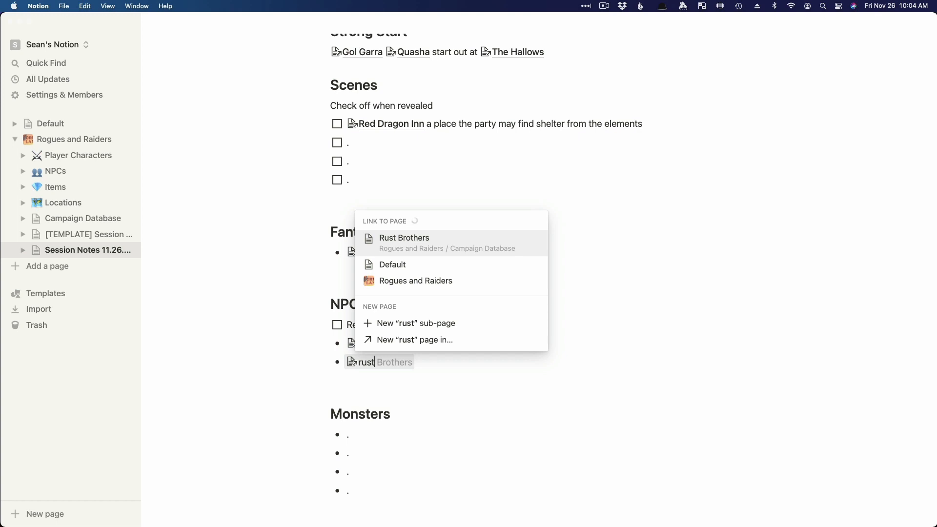
key("Return")
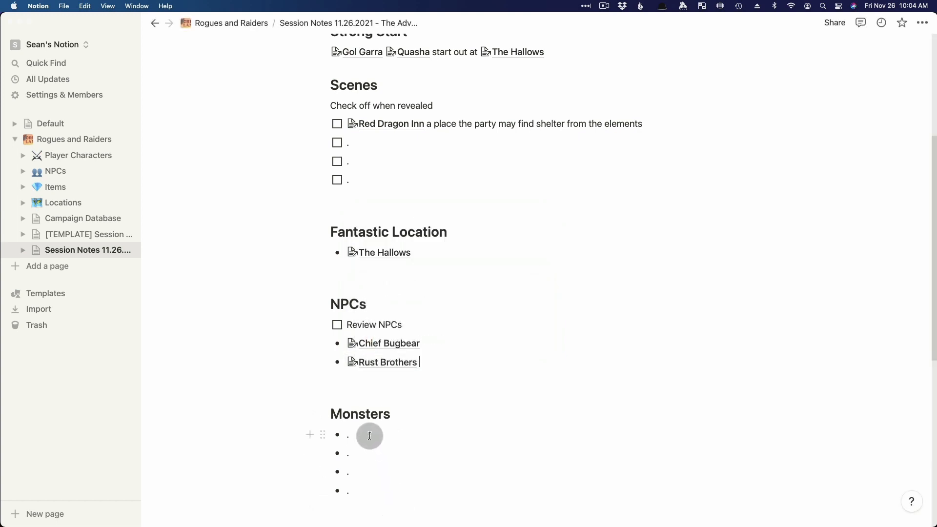
Under Session Notes, write "The party makes their way to The Hallows" with a nested bullet "meet Chief Bugbear at Red Dragon Inn", linking both nested names
scroll(369, 435, "down", 6)
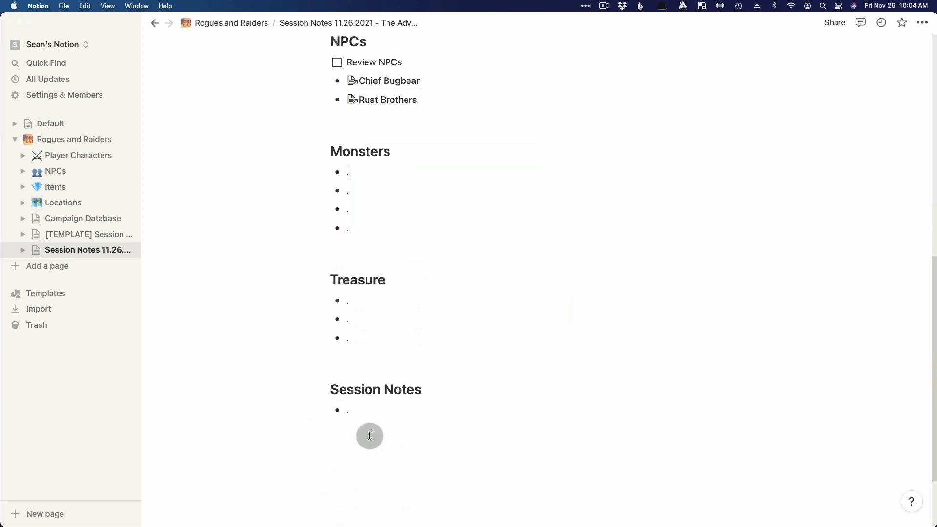
left_click(359, 411)
key("BackSpace")
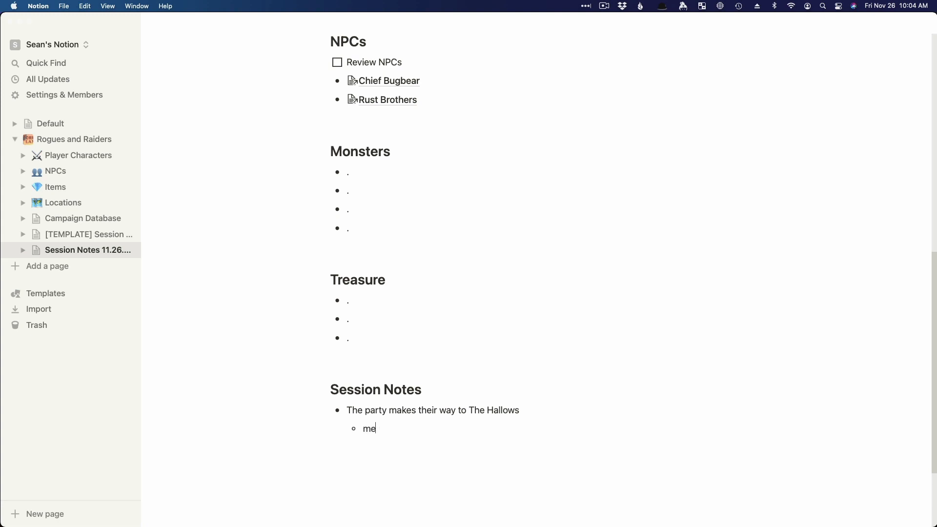
type("@chieff")
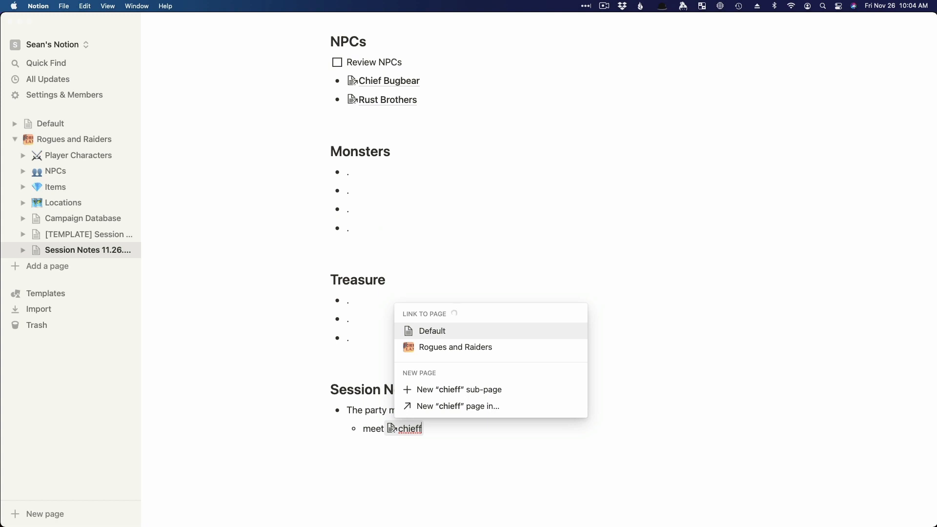
key("Return")
type("at @red")
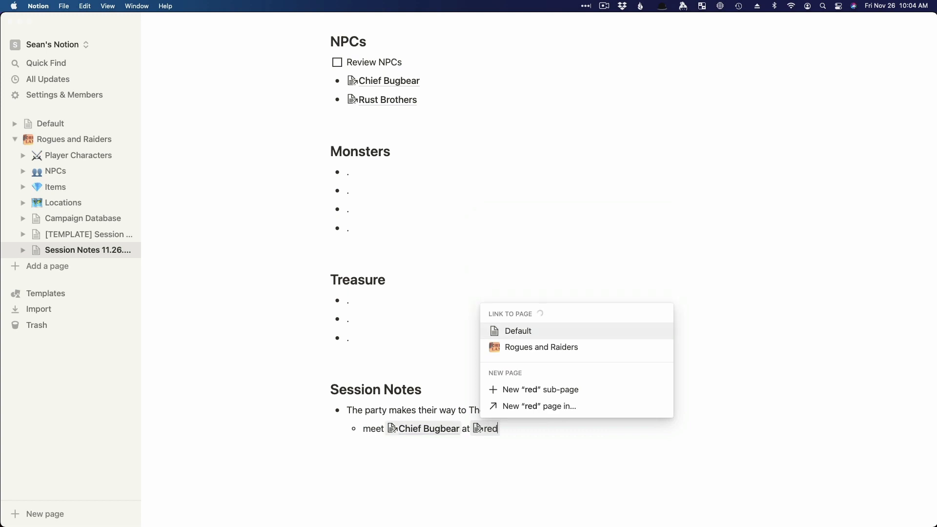
key("Return")
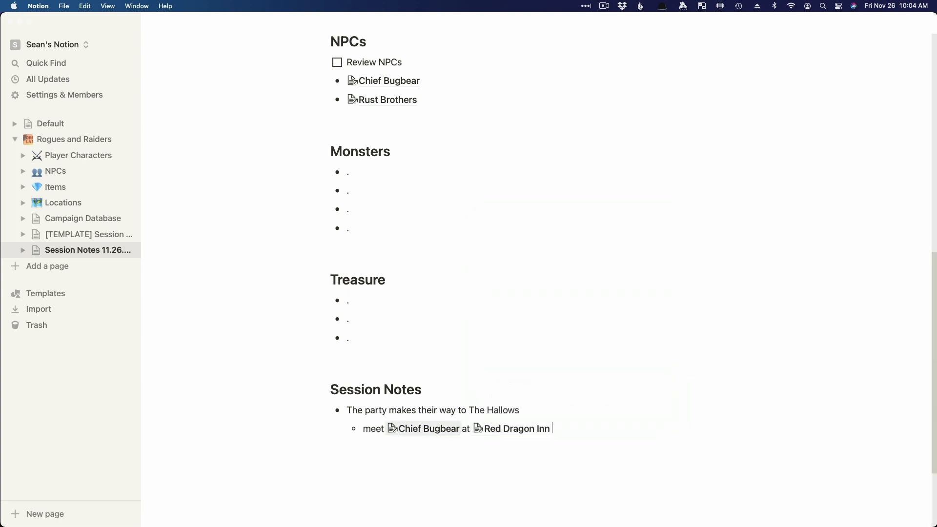
Follow the Red Dragon Inn and Chief Bugbear links in turn, returning to the 11.26.2021 session notes through each page's backlinks
left_click(507, 430)
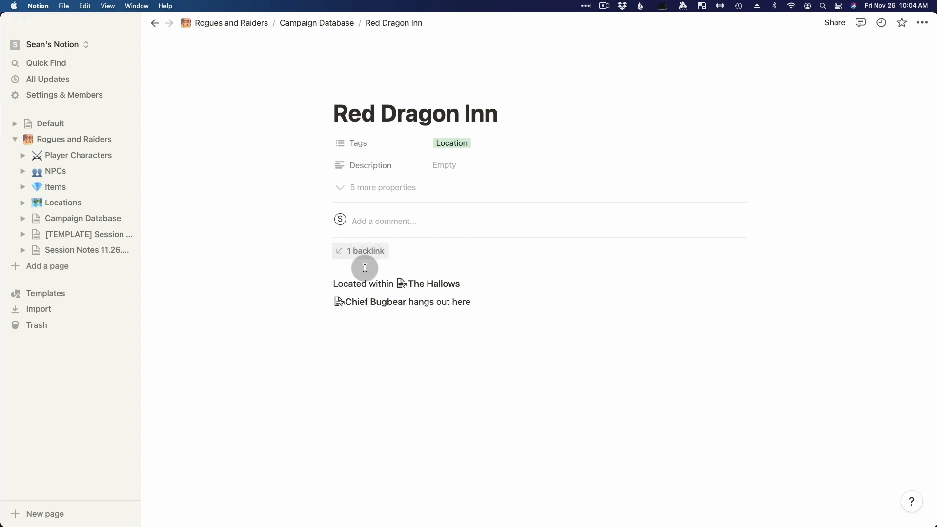
left_click(362, 251)
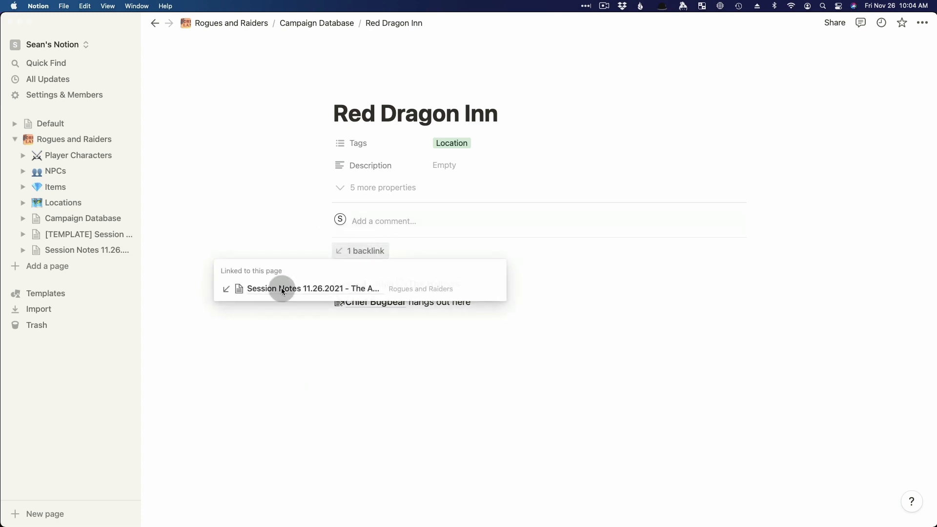
left_click(277, 288)
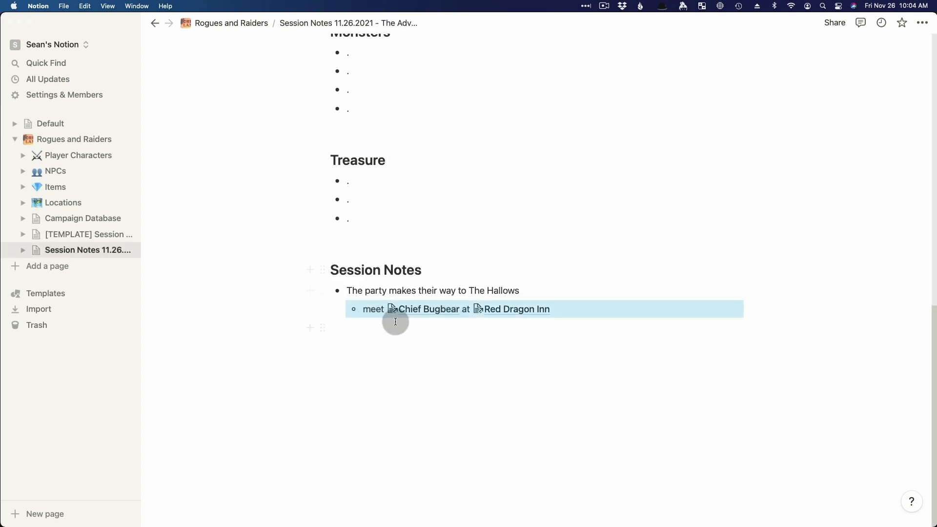
left_click(419, 311)
left_click(358, 251)
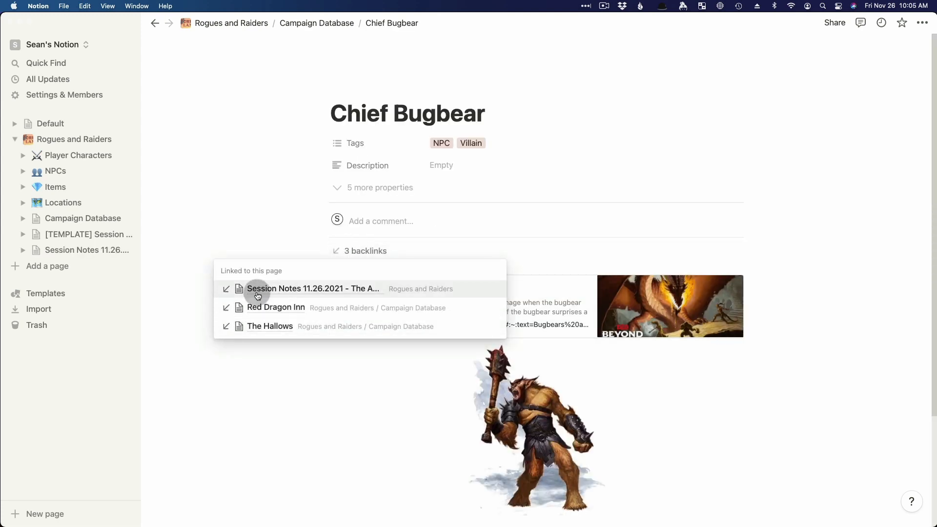
left_click(289, 290)
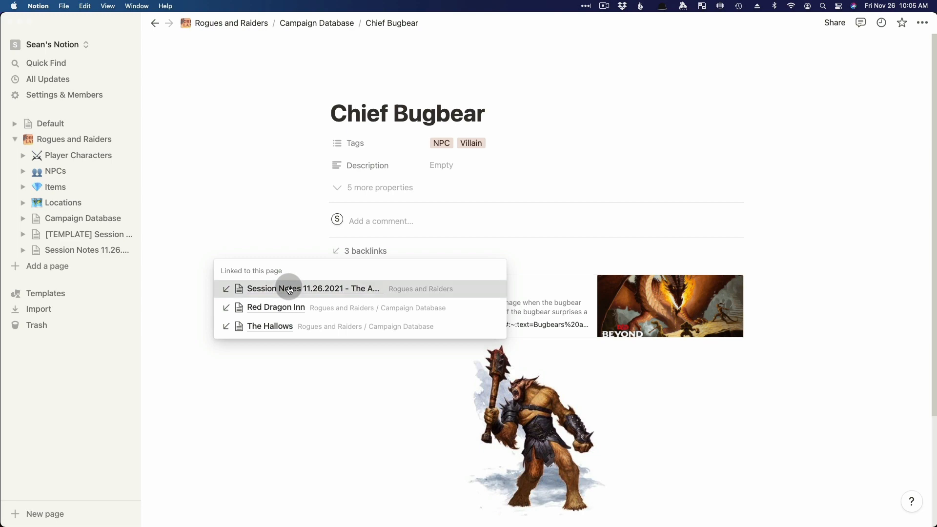
Review the 11.26.2021 session notes, from the Characters and Strong Start sections through the NPCs and Session Notes sections
scroll(444, 387, "up", 10)
scroll(444, 389, "down", 10)
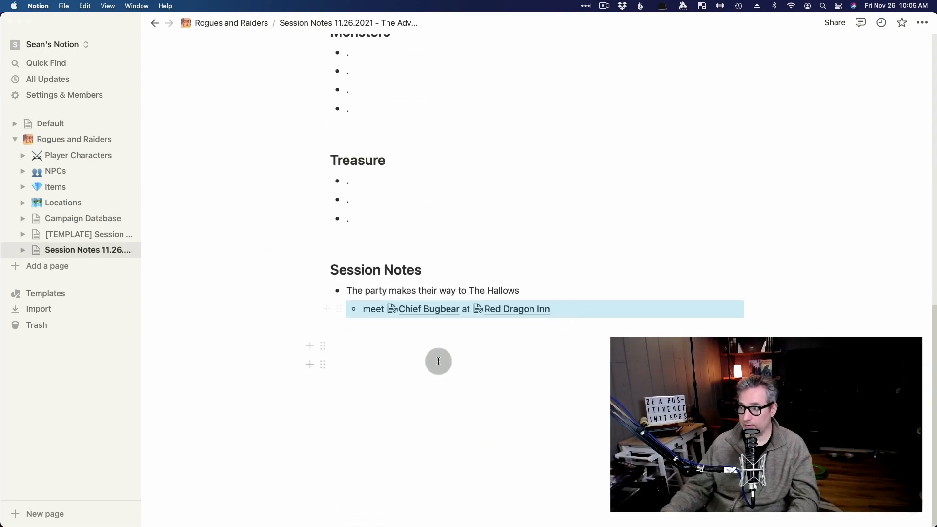
scroll(438, 360, "up", 5)
scroll(438, 360, "down", 5)
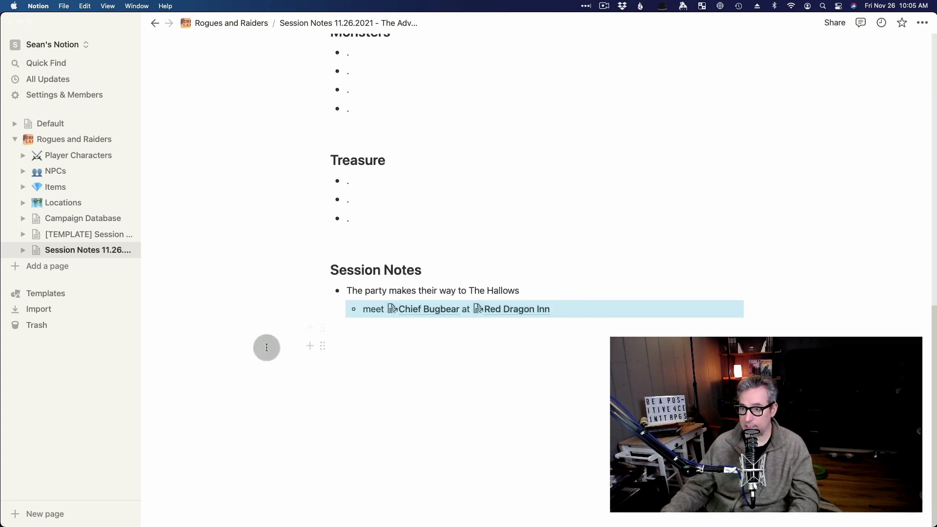
left_click(412, 389)
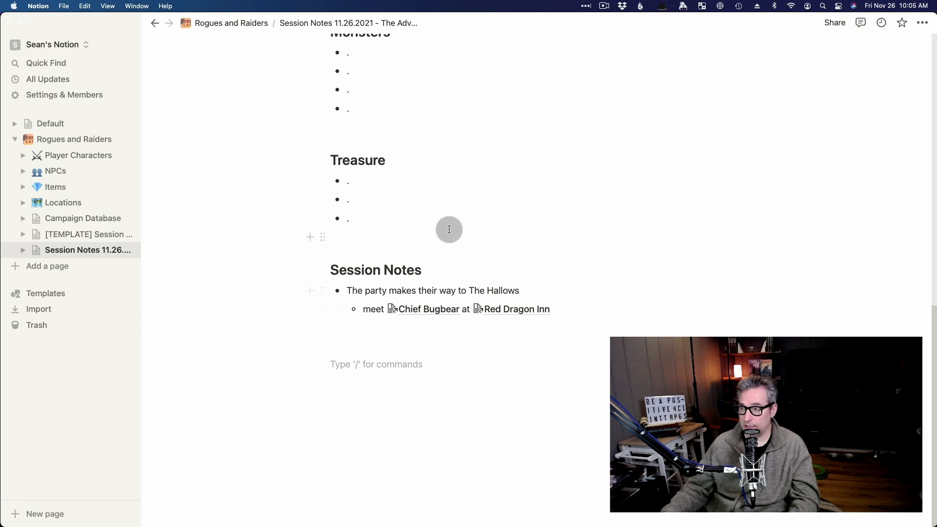
scroll(447, 246, "up", 15)
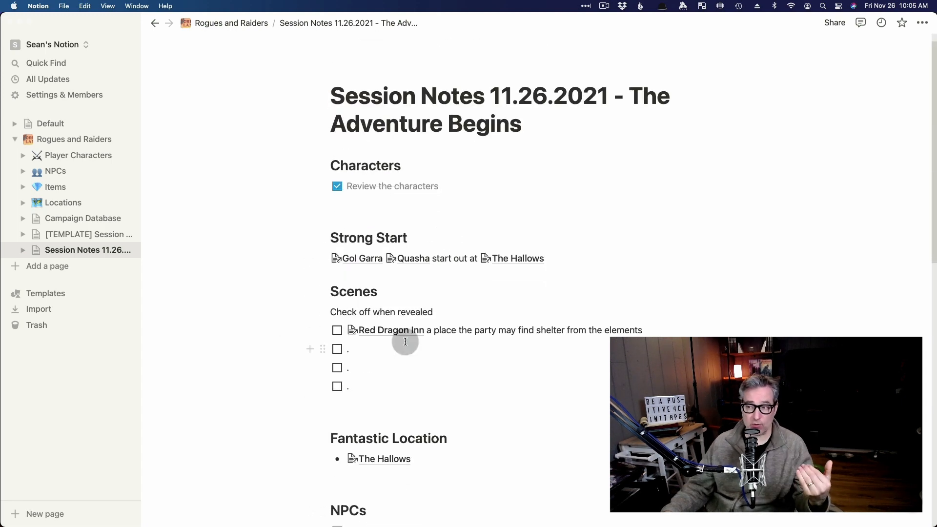
scroll(405, 342, "down", 5)
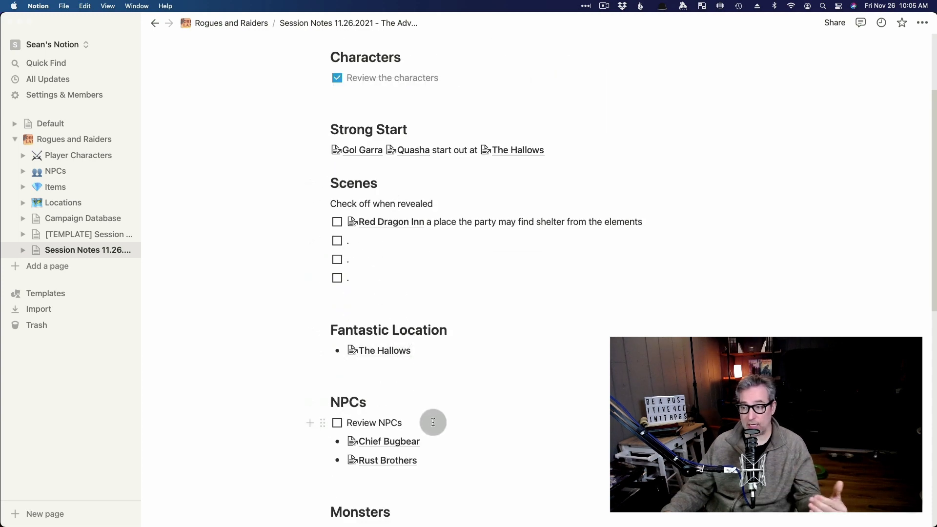
scroll(432, 421, "up", 5)
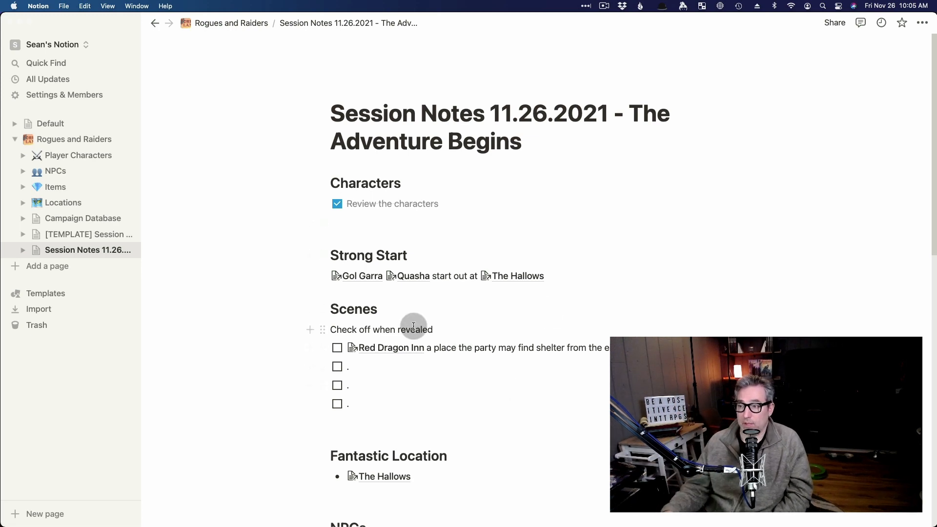
scroll(409, 305, "down", 3)
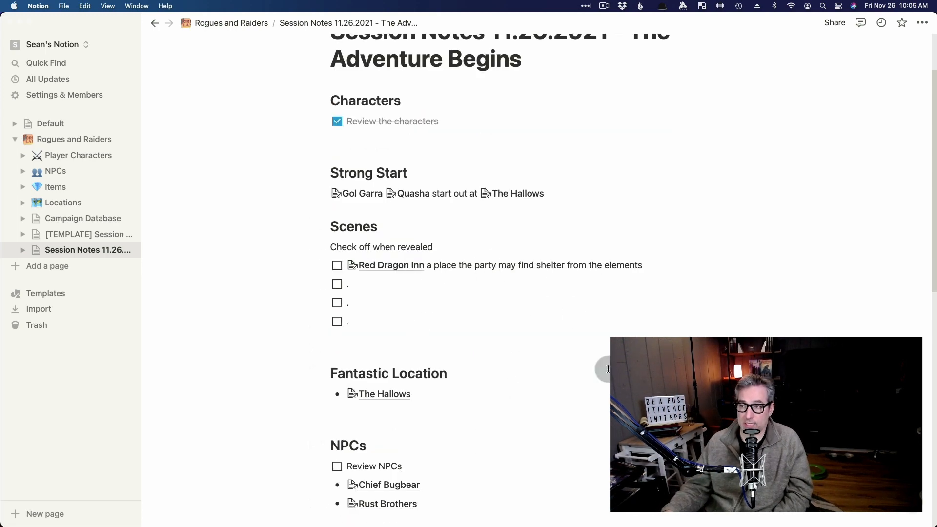
scroll(540, 355, "up", 3)
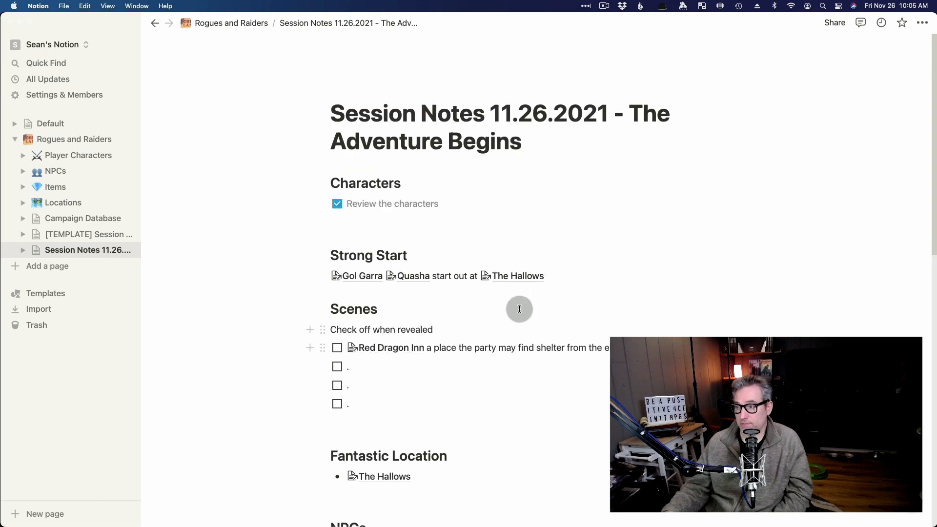
On The Hallows page, add the line "Reputable establishments" below the Chief Bugbear line, with a bulleted link to Red Dragon Inn
left_click(518, 273)
scroll(458, 428, "down", 5)
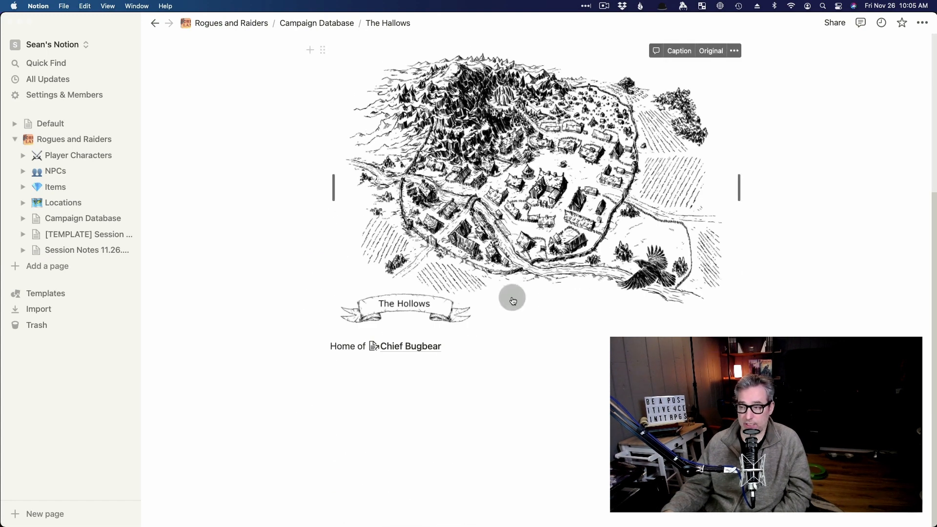
scroll(476, 349, "up", 5)
scroll(468, 343, "down", 5)
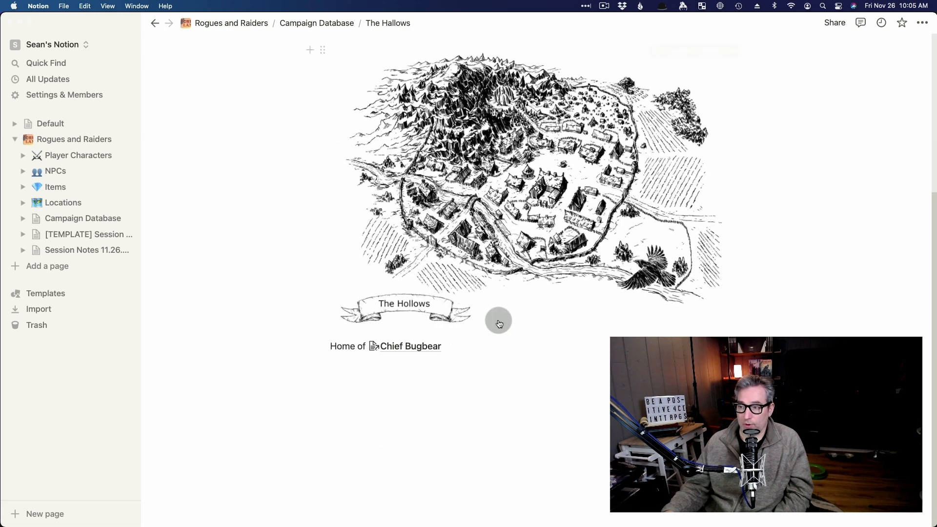
left_click(462, 345)
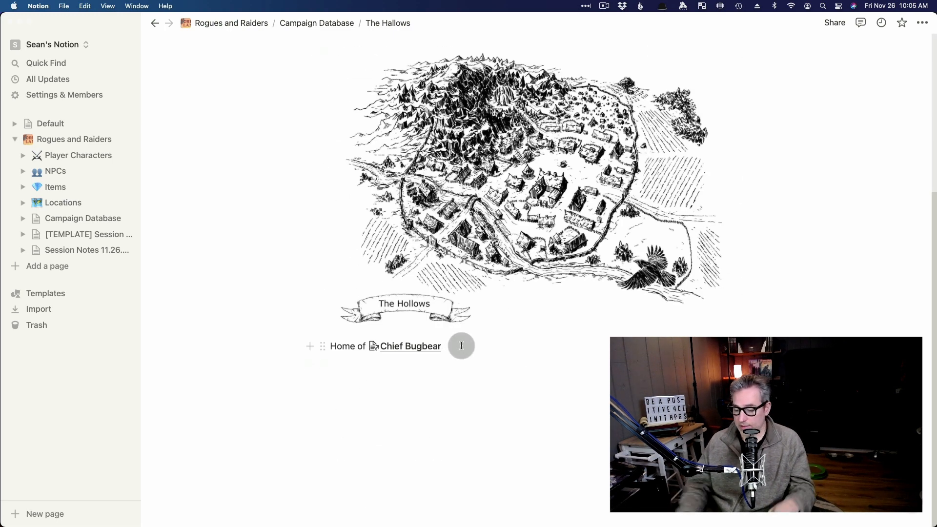
key("Return")
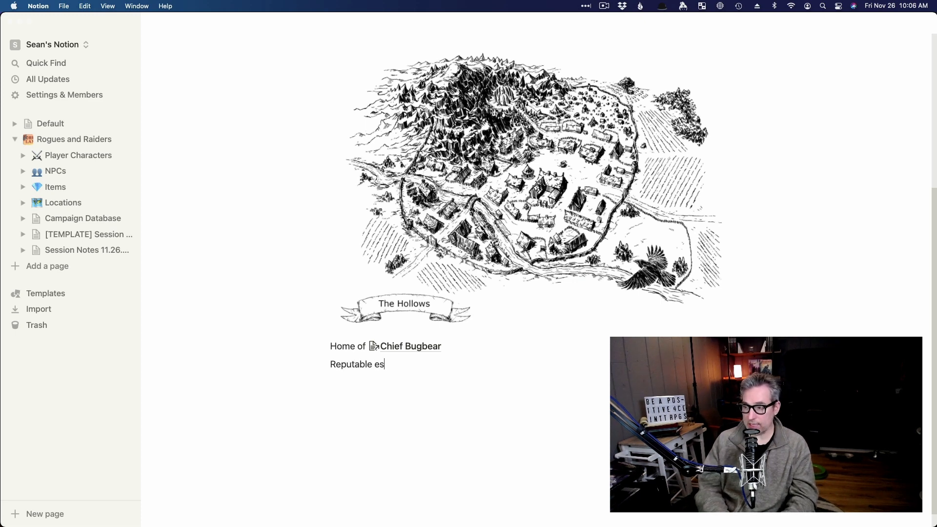
key("Return")
type("[[red")
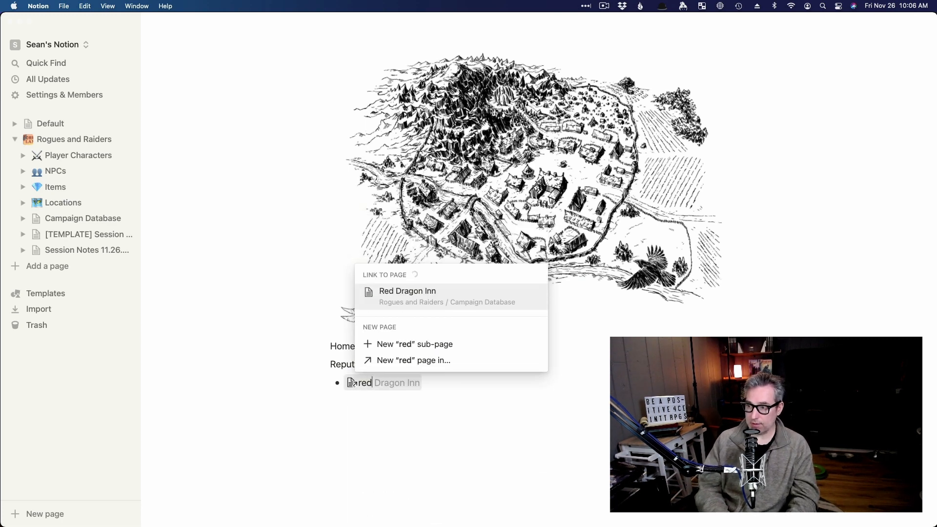
key("Return")
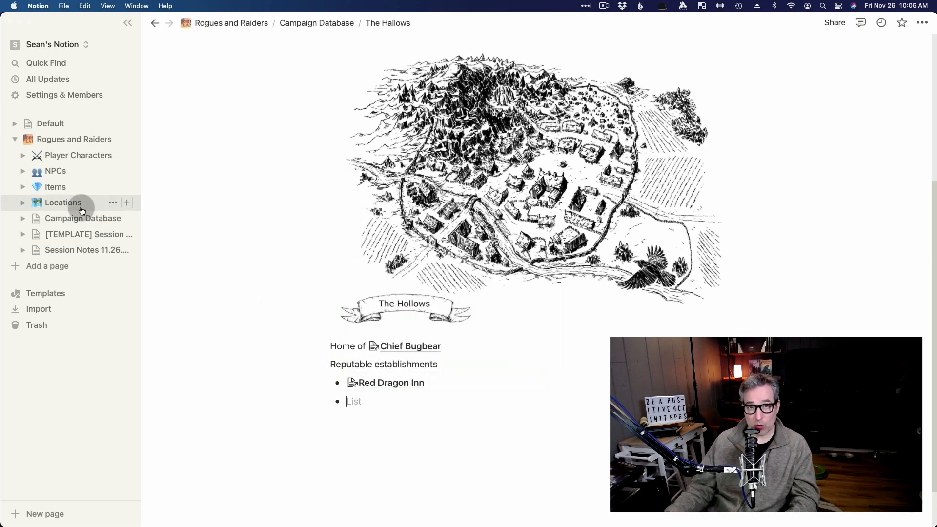
left_click(561, 437)
scroll(523, 292, "down", 1)
scroll(522, 292, "up", 5)
scroll(489, 456, "down", 3)
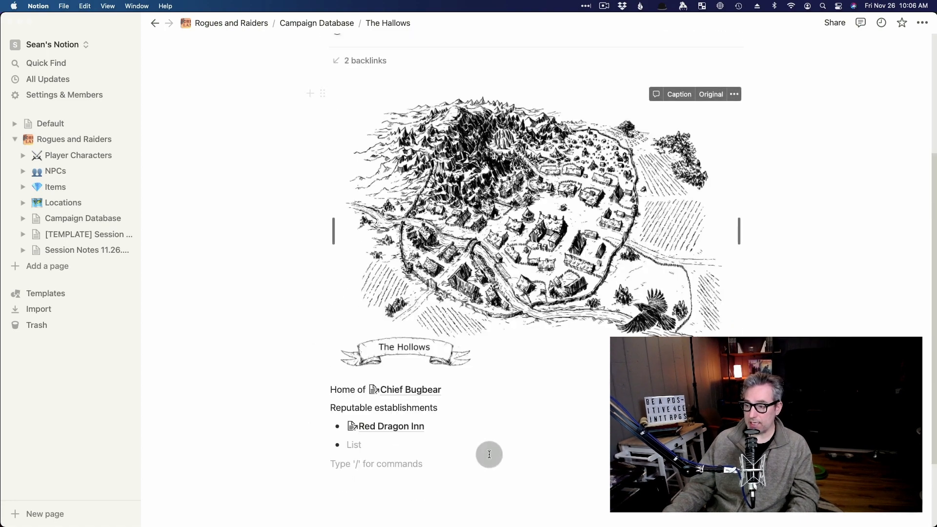
Open the Red Dragon Inn page from The Hallows and start a new line, one blank line below the Chief Bugbear sentence
left_click(382, 427)
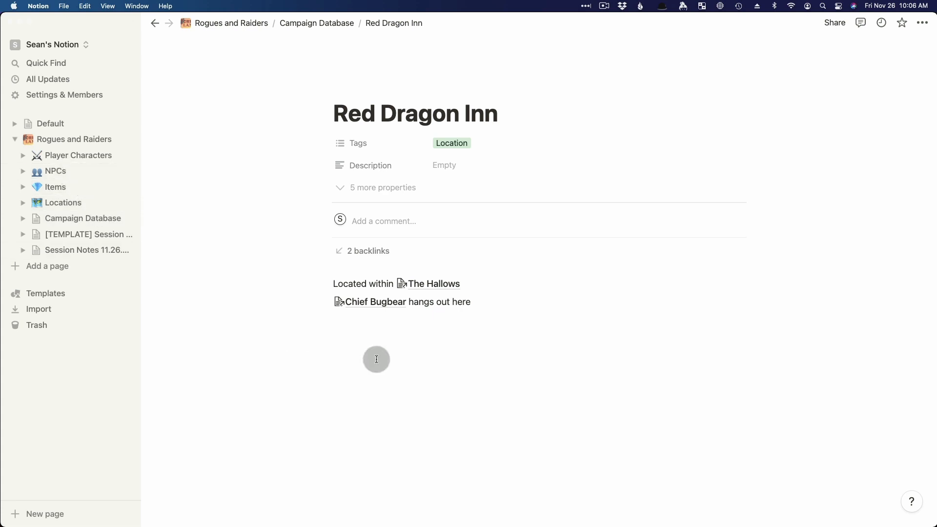
left_click(496, 303)
key("Return")
key("Return")
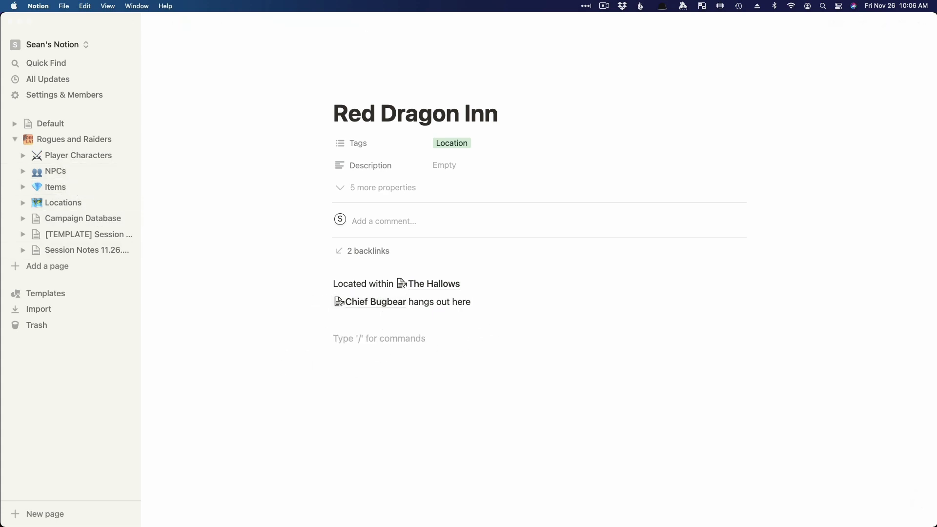
type("Session Notes")
key("Return")
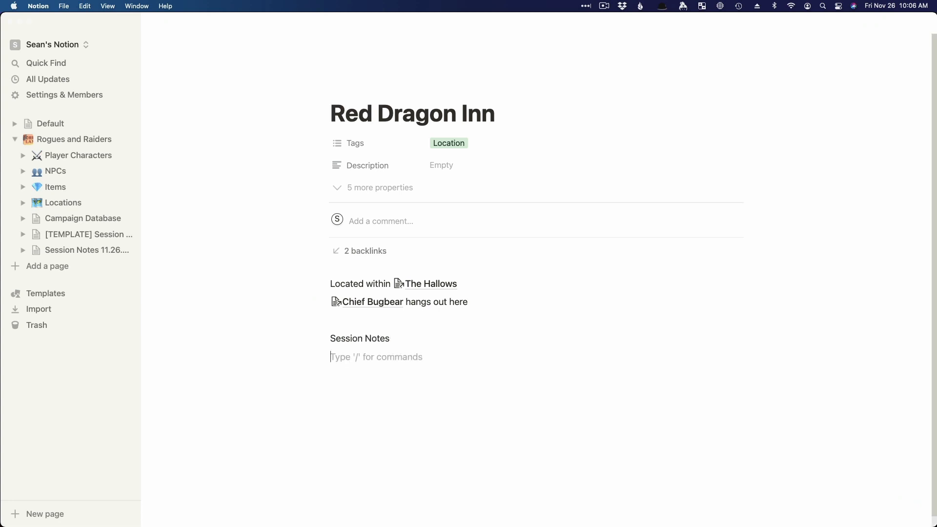
key("BackSpace")
key("BackSpace")
key("BackSpace")
key("BackSpace")
key("BackSpace")
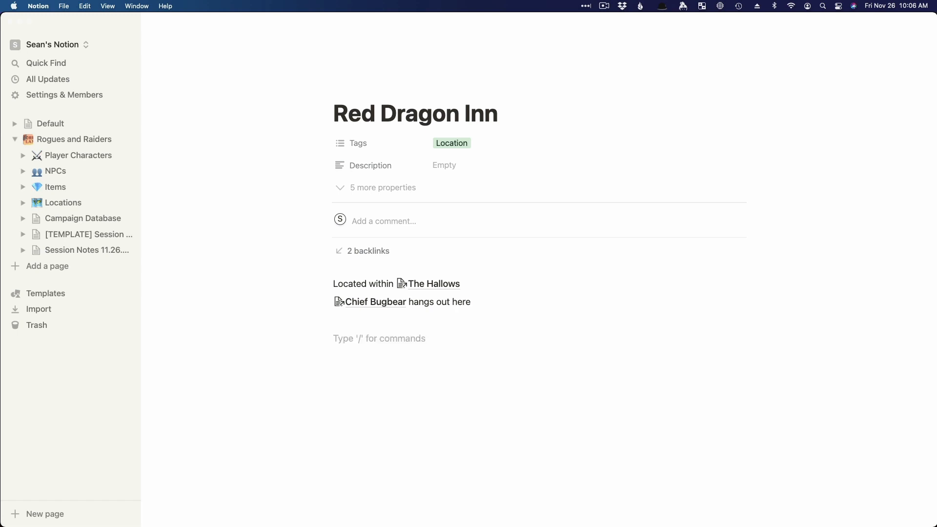
Insert a simple table headed "Session #" and "Notes", with row 01 reading "Party arrives and runs into" plus a Chief Bugbear page link
type("/table")
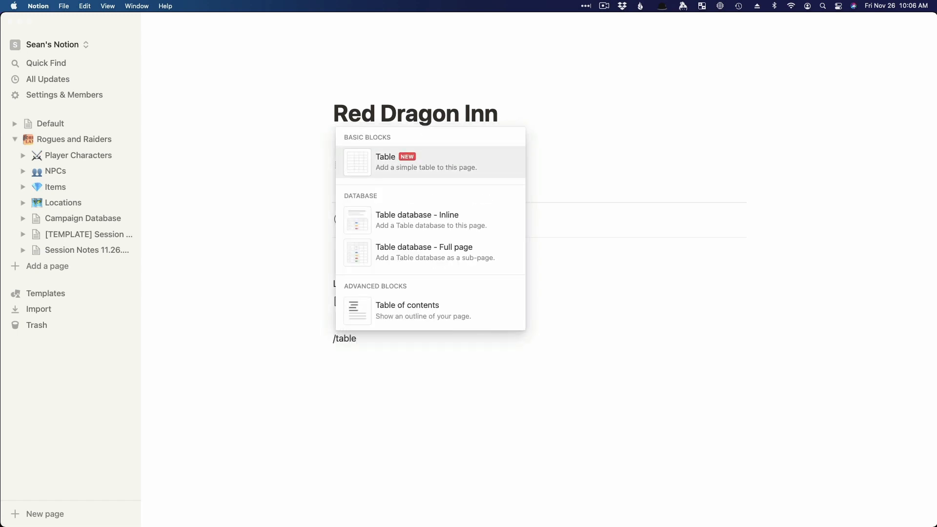
key("Return")
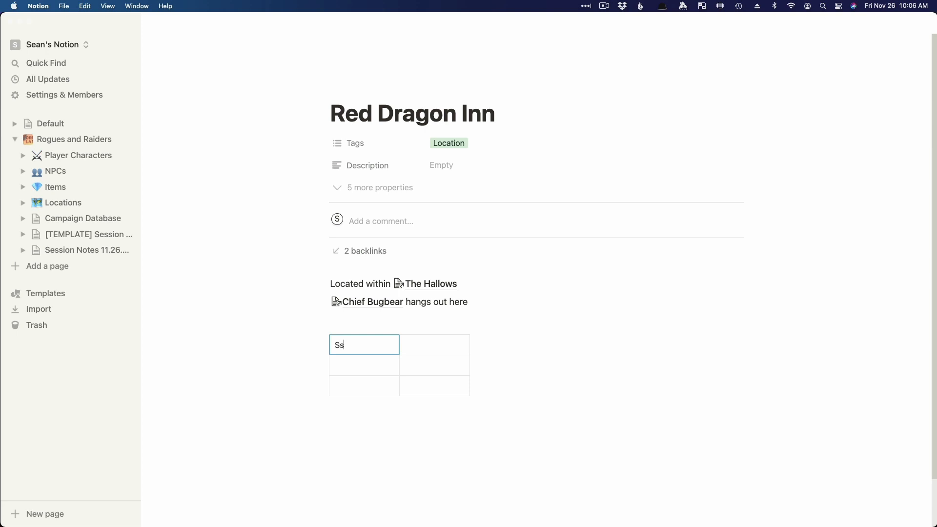
key("Tab")
key("Left")
key("Tab")
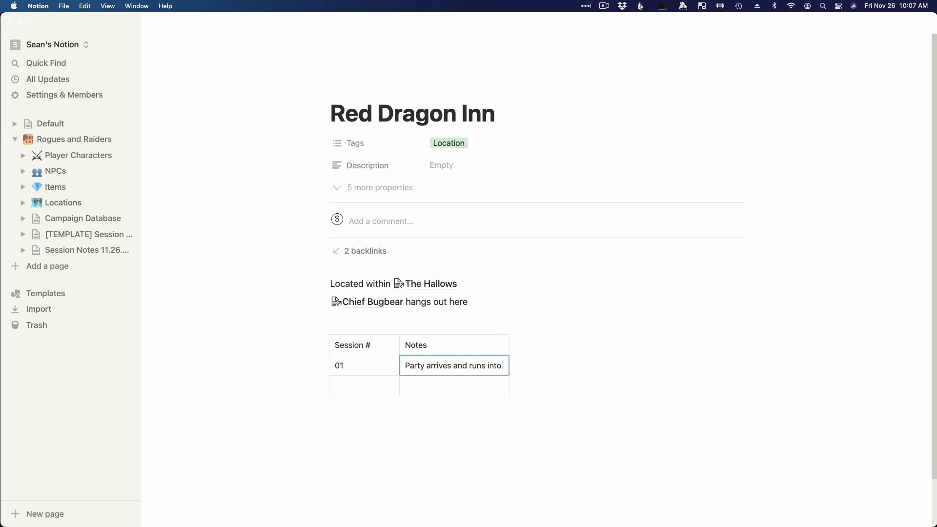
type("@chie")
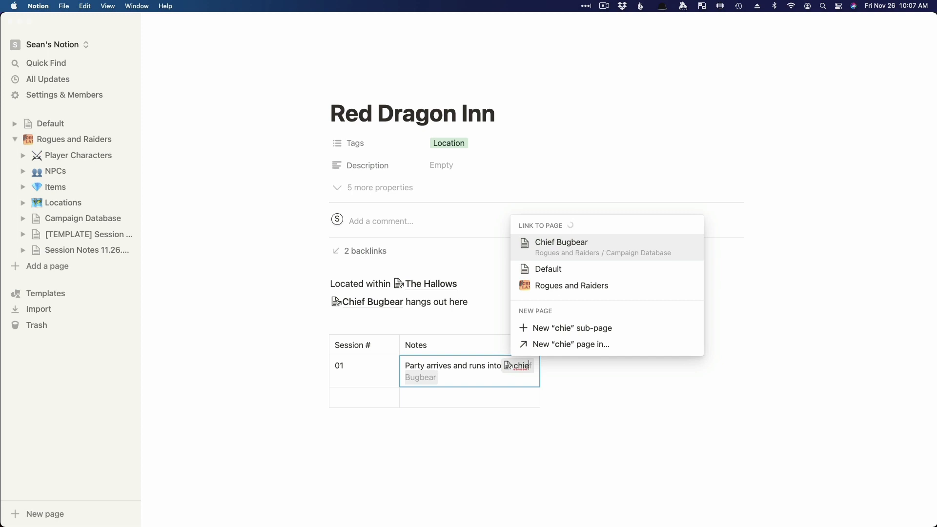
key("Return")
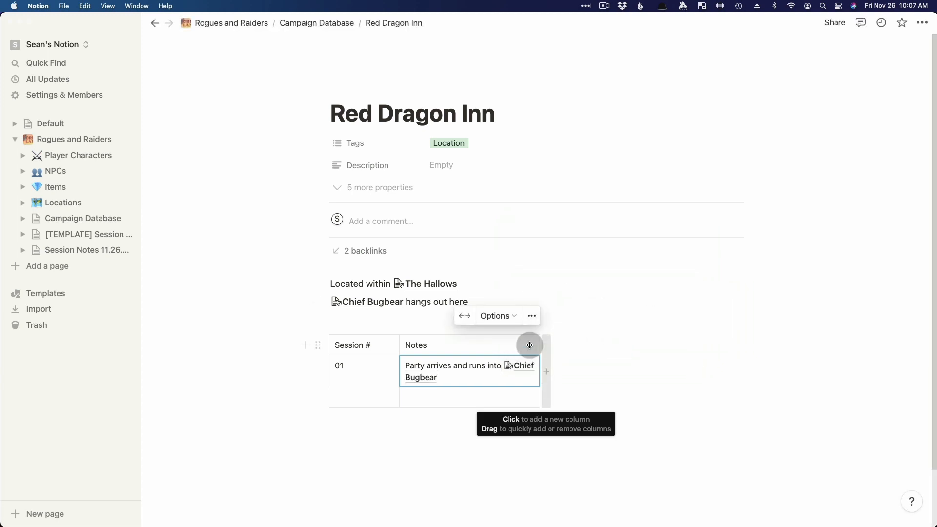
Fill row 02 with "Days later party notices a" plus a Rust Brothers page link, and widen the Notes column so each note fits one line
left_click(362, 397)
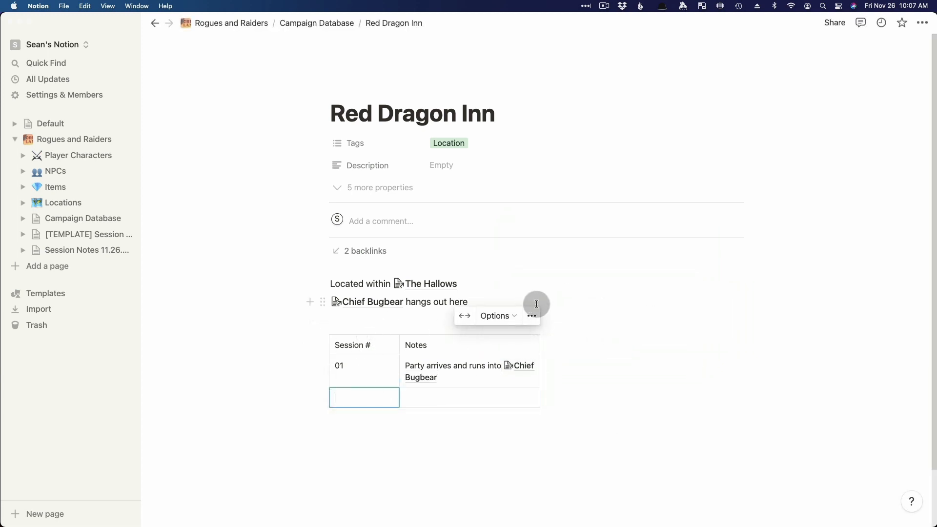
type("02")
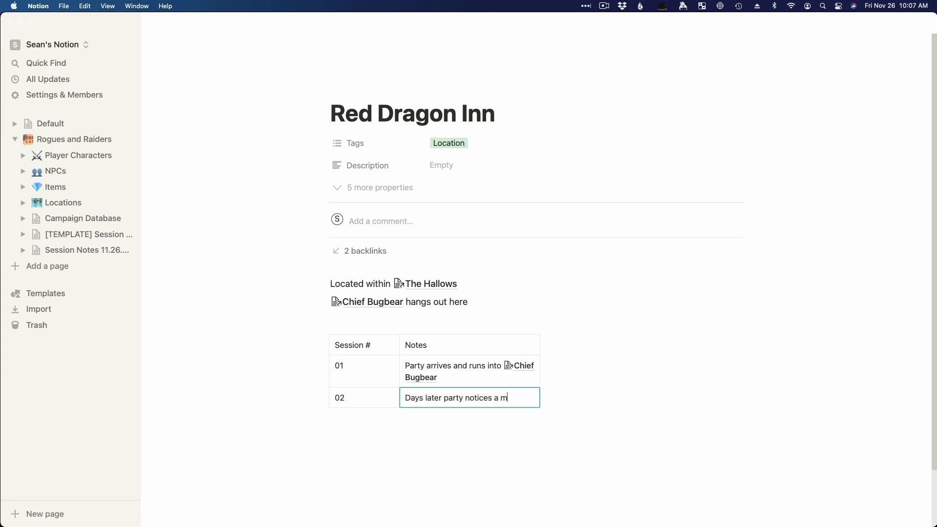
type("@rust")
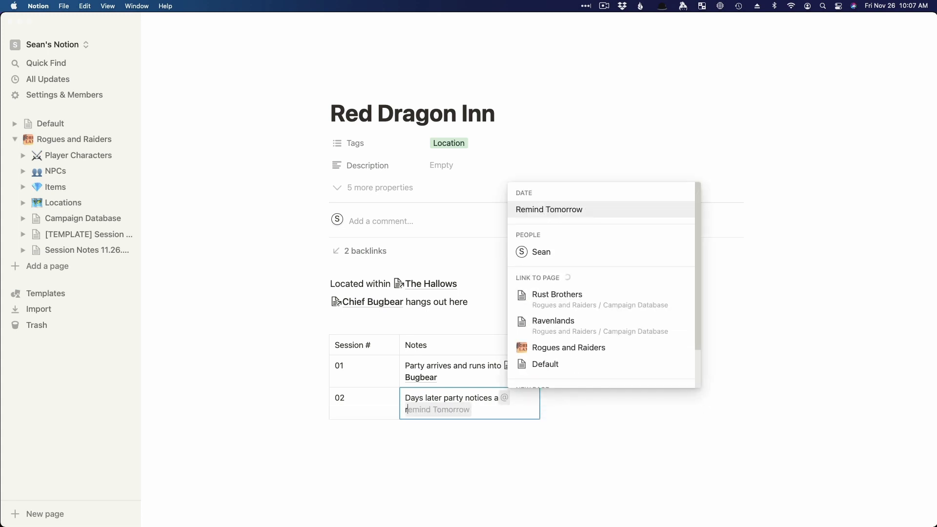
key("Return")
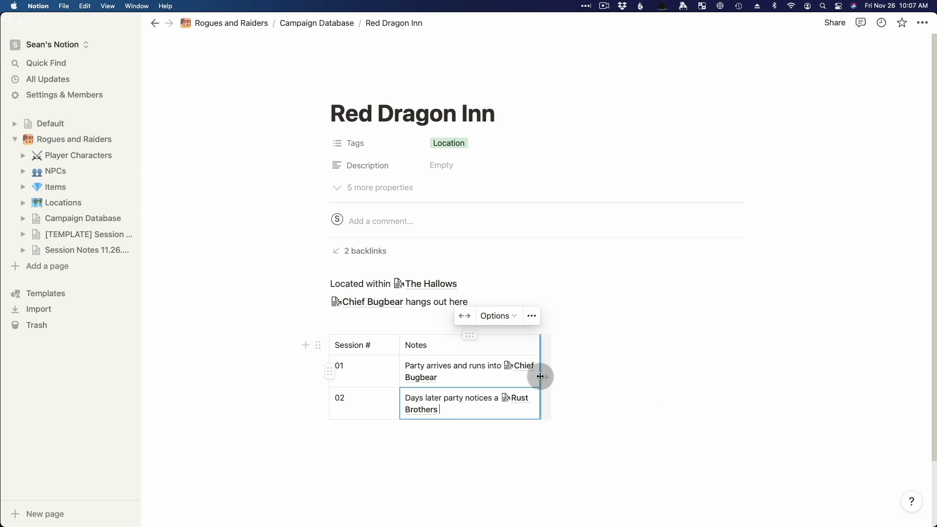
left_click_drag(540, 376, 581, 381)
left_click(707, 367)
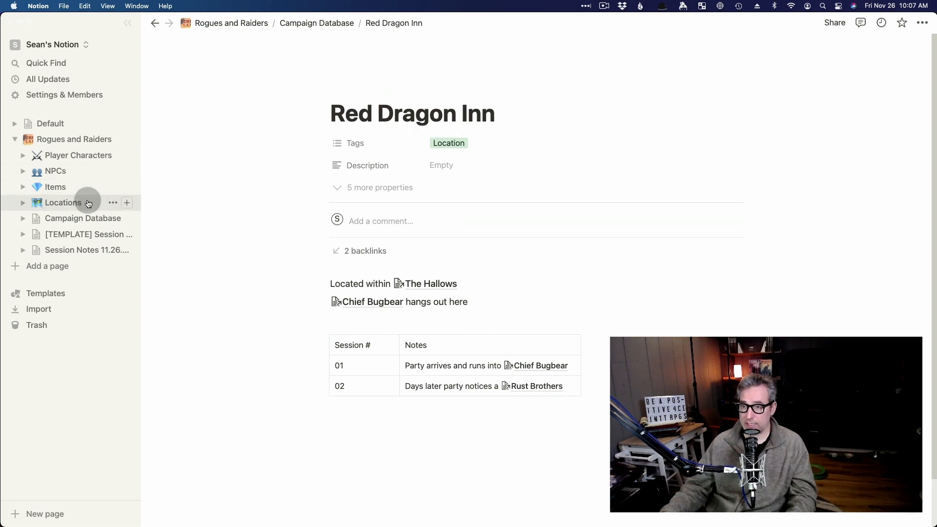
left_click(654, 323)
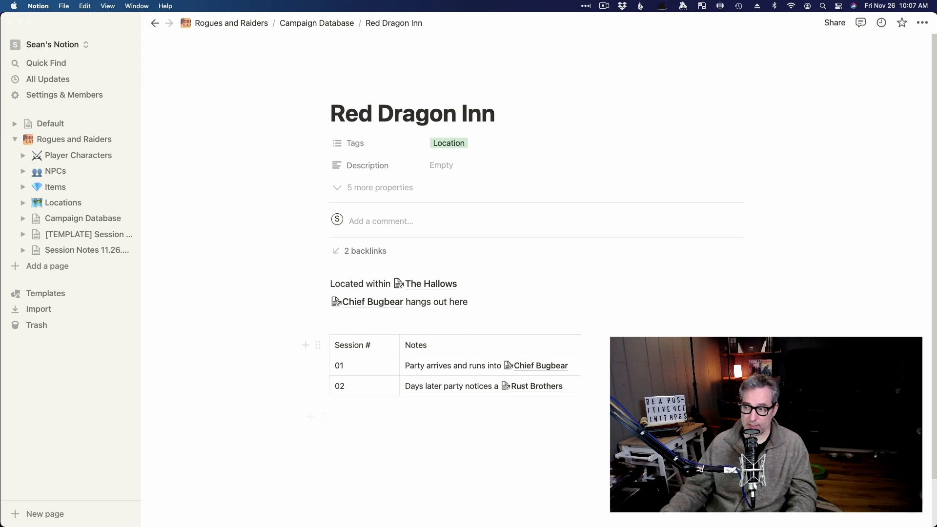
left_click(482, 442)
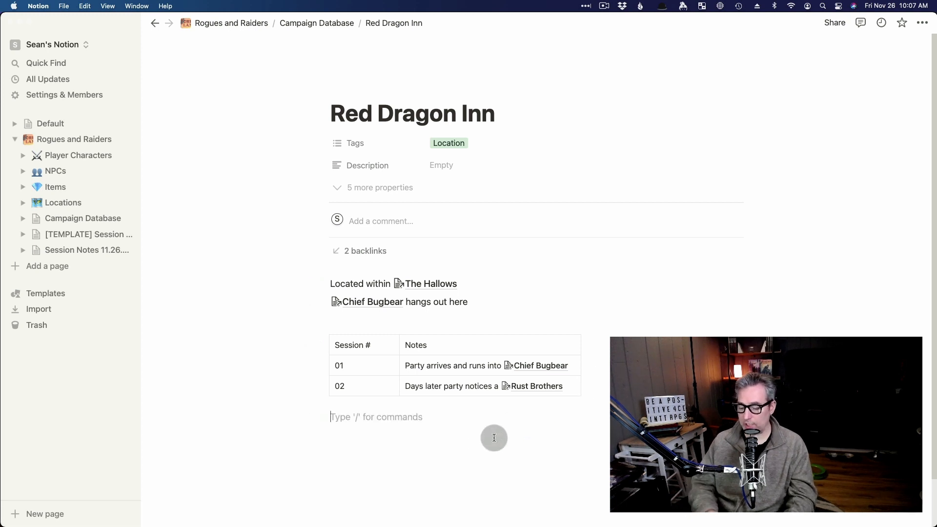
type("/link")
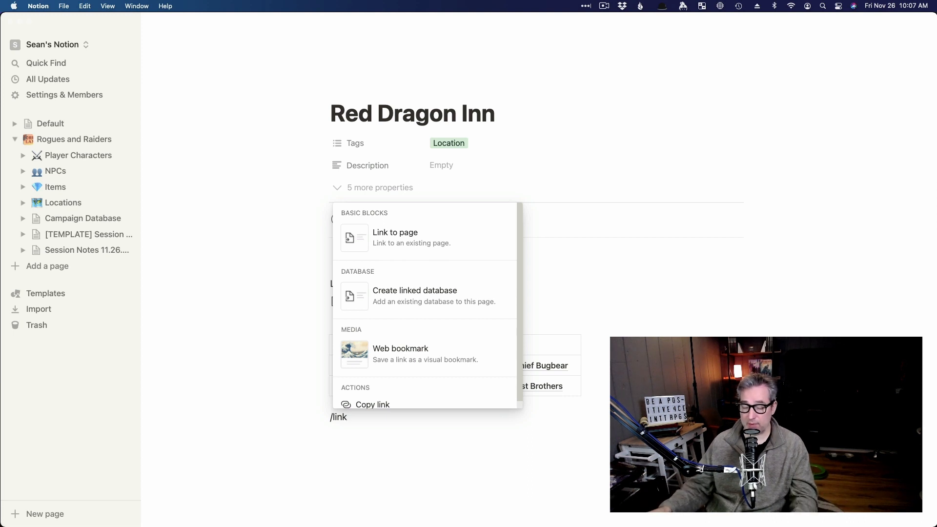
left_click(546, 472)
left_click(372, 418)
left_click_drag(348, 418, 325, 417)
key("super+z")
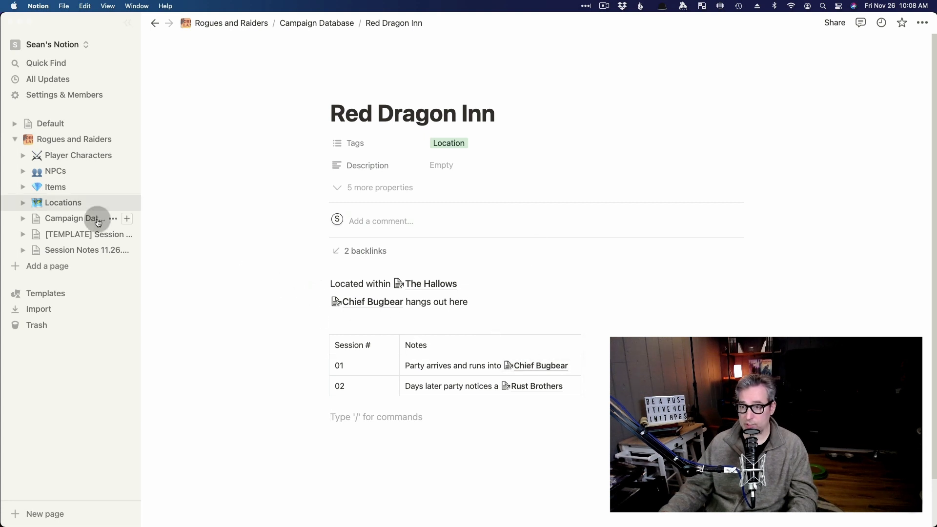
Open the 11.26.2021 session notes page and look through its sections from beginning to end
left_click(67, 247)
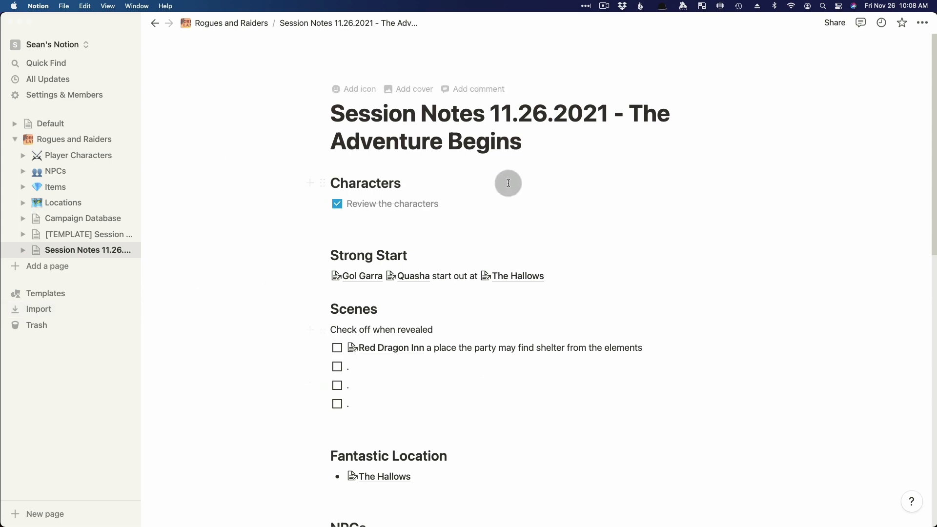
scroll(507, 189, "down", 3)
scroll(506, 189, "down", 15)
scroll(506, 189, "up", 18)
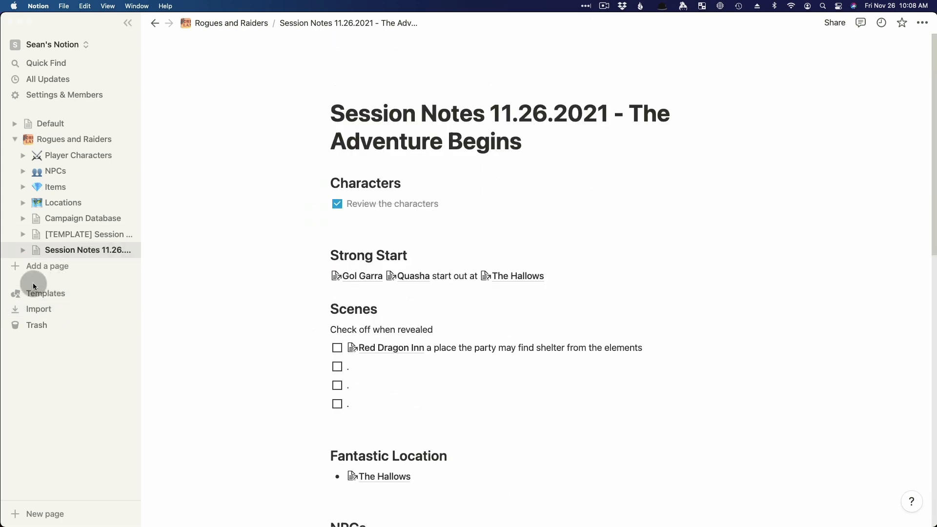
On the Rogues and Raiders page, create an empty sub-page named "Stars & Wishes" below Locations
left_click(70, 140)
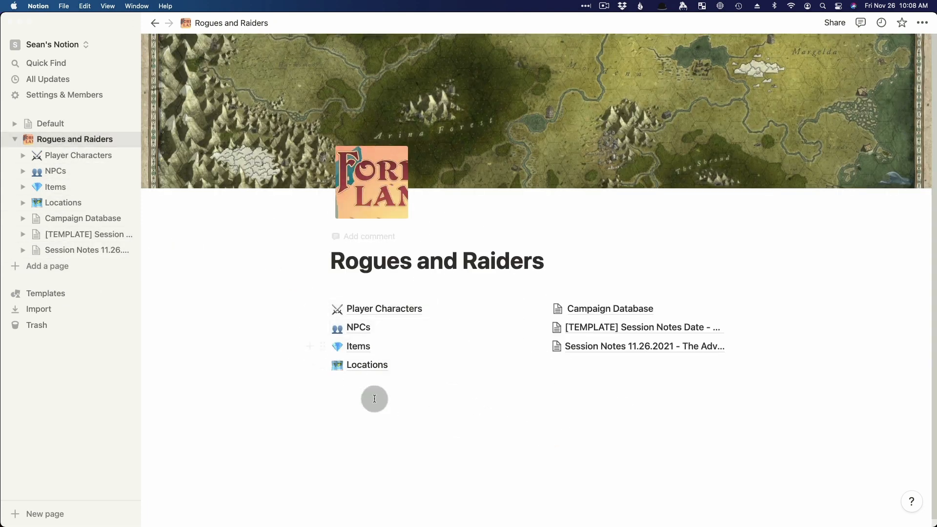
left_click(310, 370)
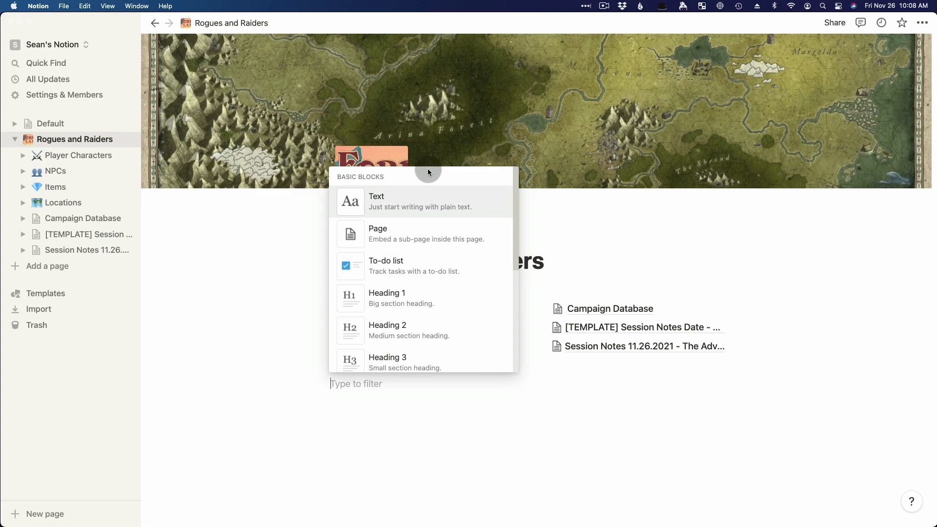
type("page")
key("Return")
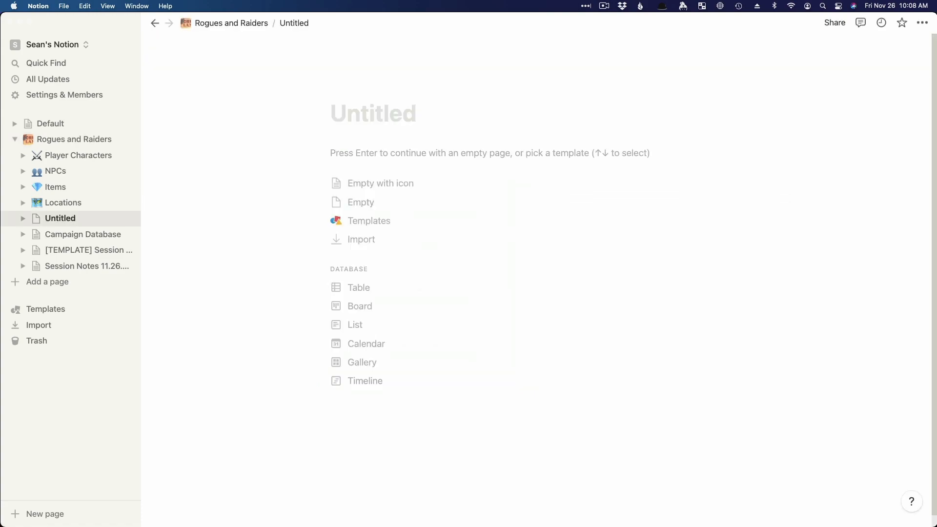
type("Stars & Wishes")
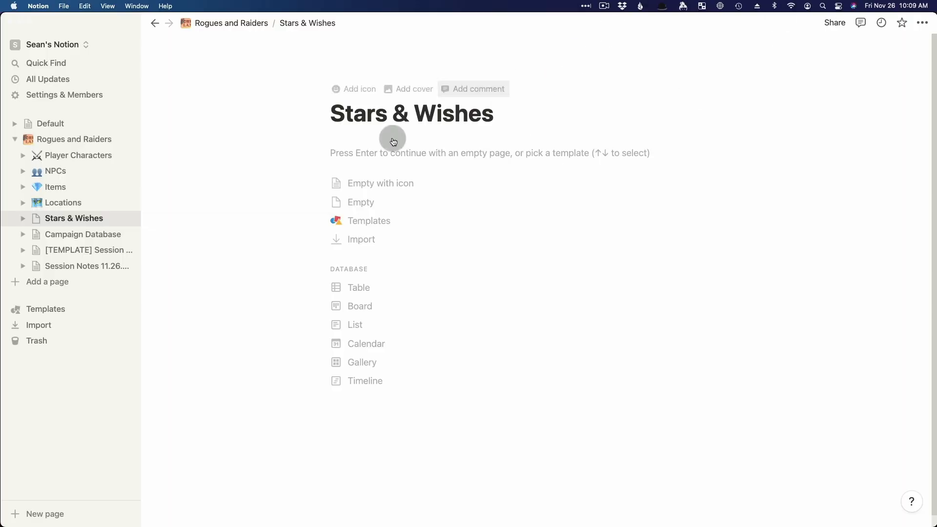
key("Return")
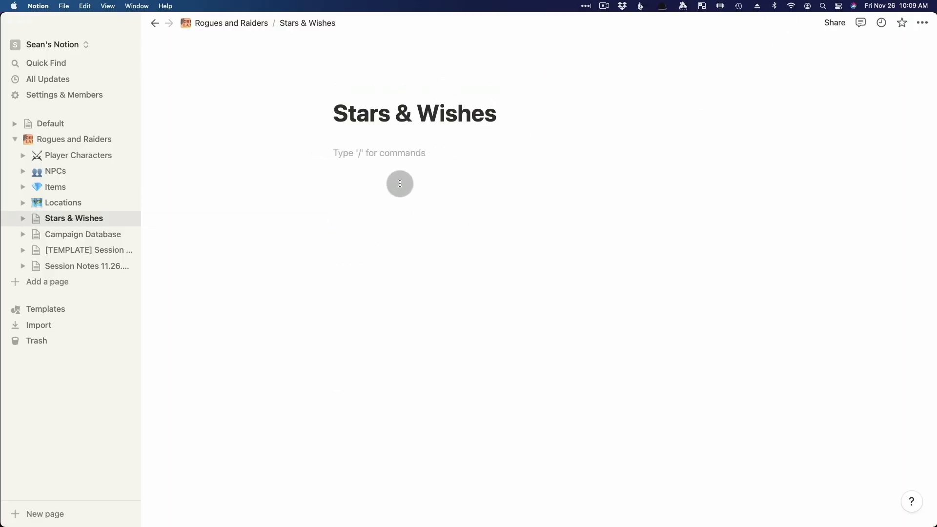
type("/ta")
left_click(497, 313)
key("BackSpace")
key("BackSpace")
Insert an inline table database on the Stars & Wishes page and title it "Stars and Wishes"
type("/")
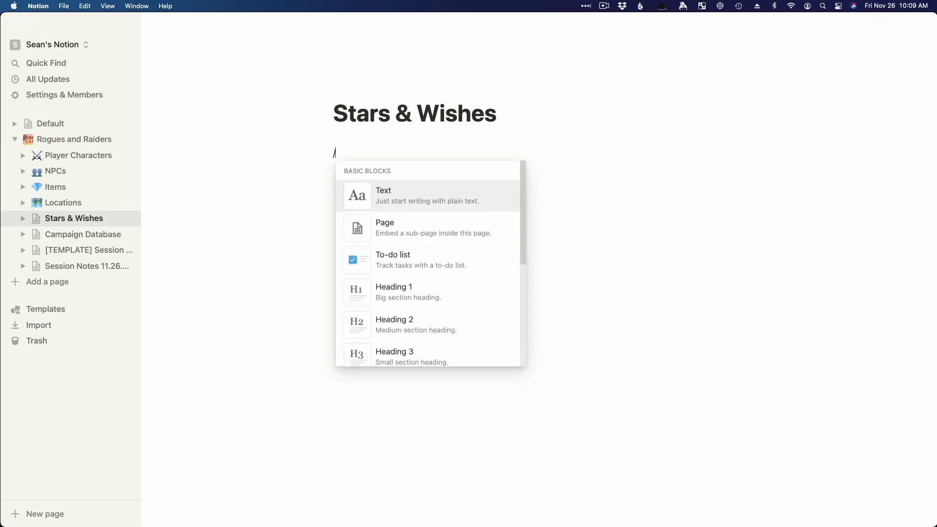
type("data")
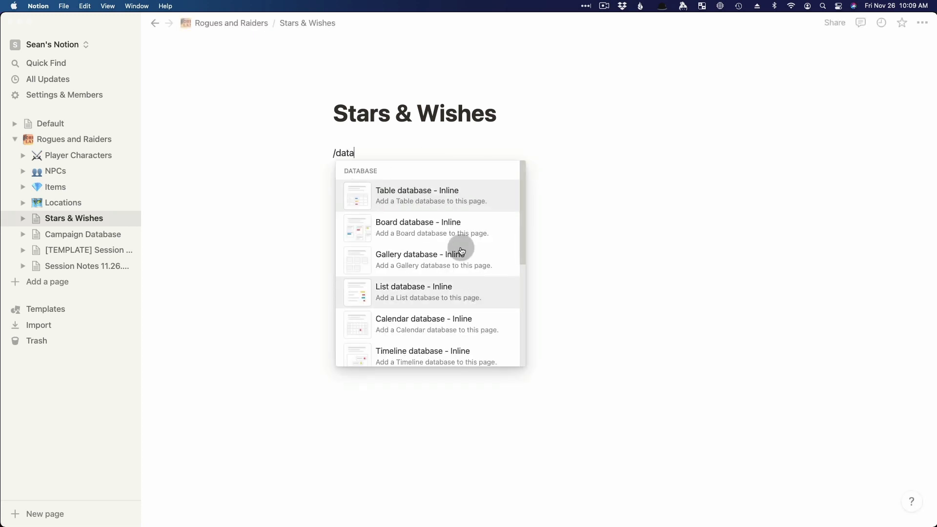
left_click(413, 201)
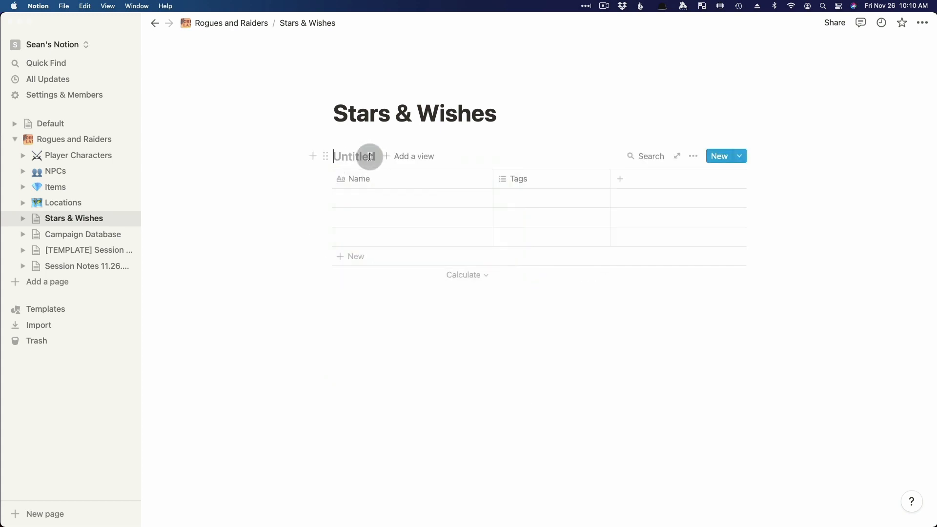
type("Stars and")
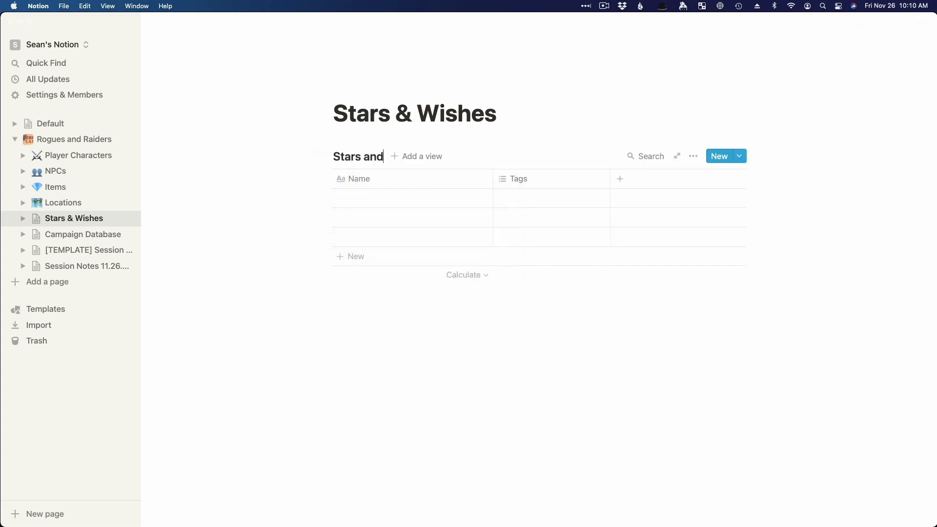
type(" Wishes")
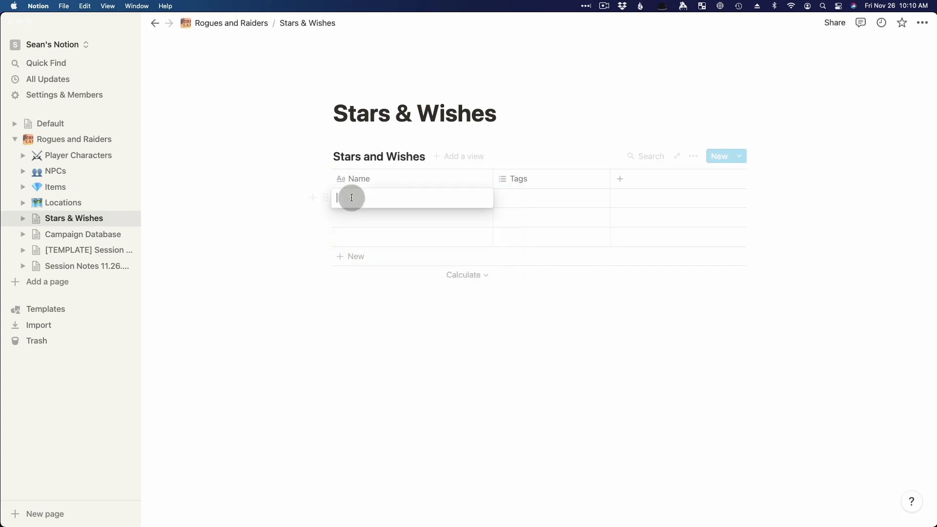
Rename the database's Name column to "Player"
left_click(438, 177)
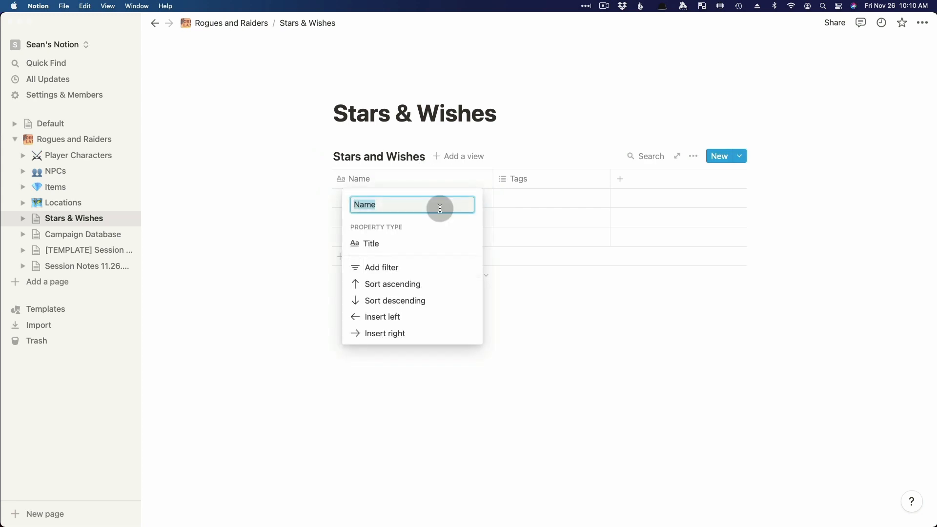
type("Player")
key("Return")
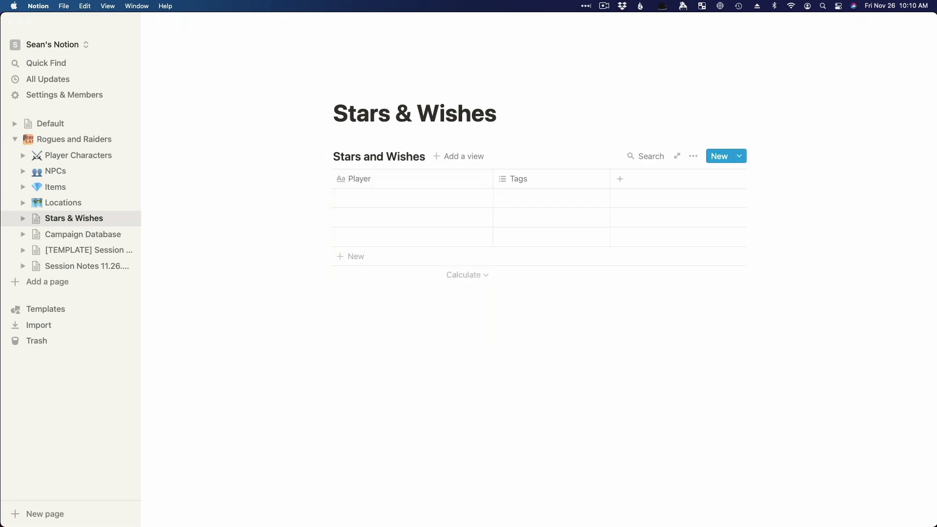
Create a "star" option in the Tags column and assign it to the first row
left_click(554, 201)
type("star")
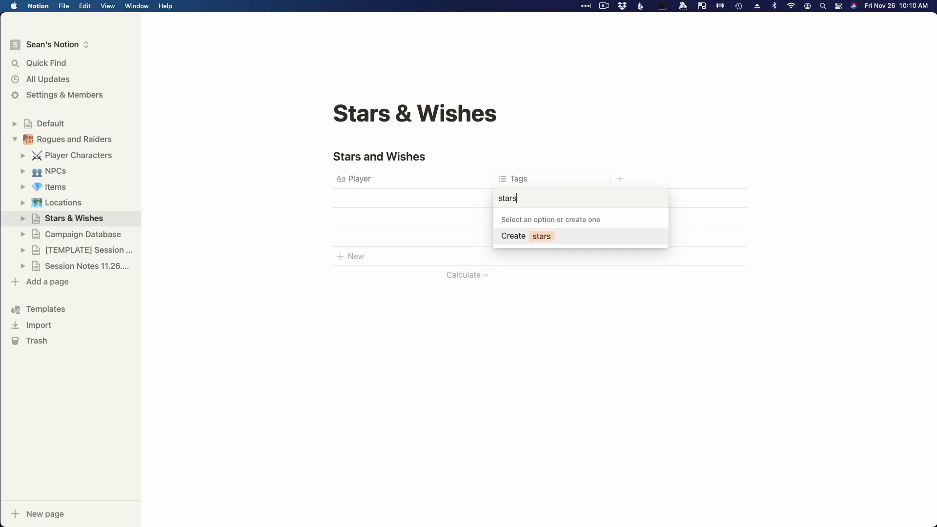
key("Return")
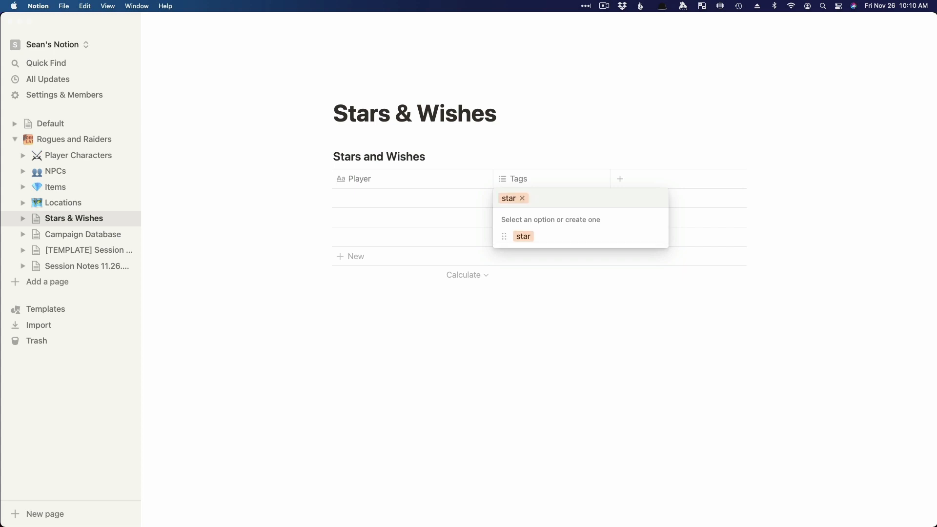
type("wish")
key("Return")
left_click(558, 198)
key("Escape")
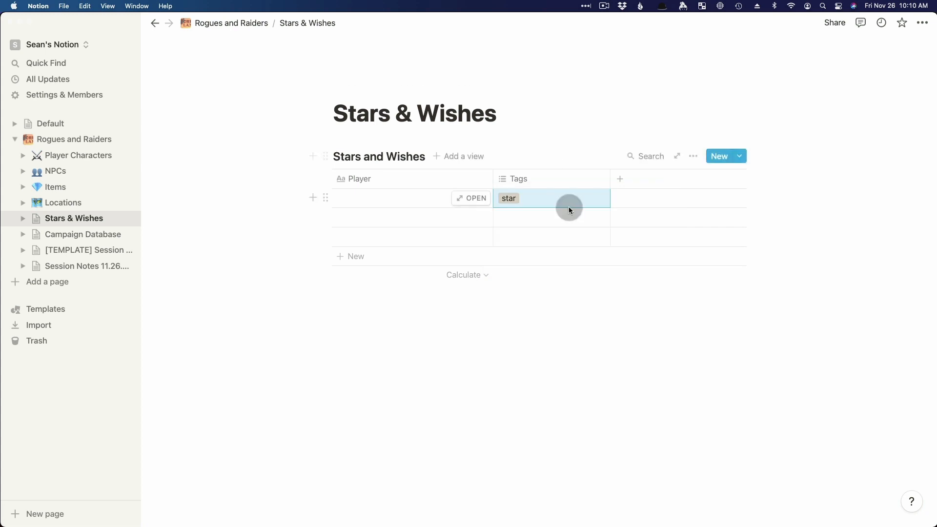
Change the Tags property type to Select and enter the player's name in the first row
left_click(543, 177)
mouse_move(605, 242)
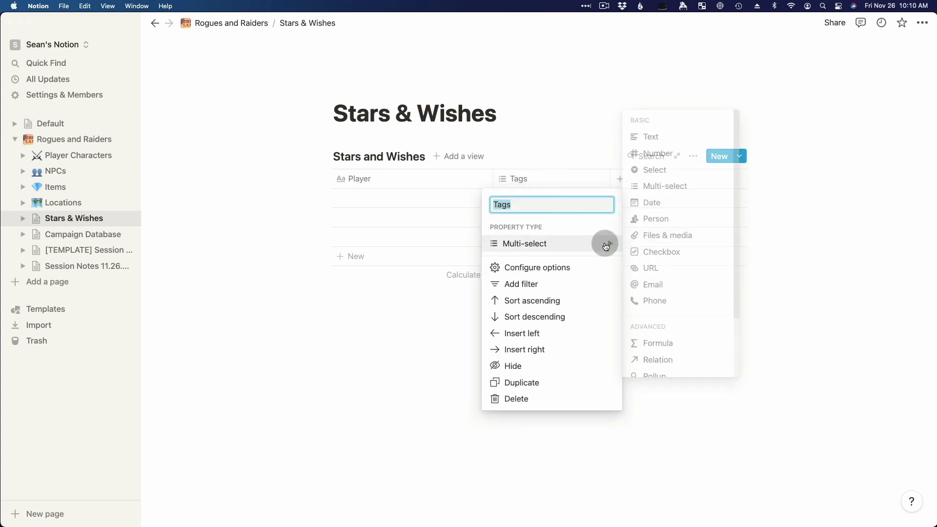
left_click(662, 178)
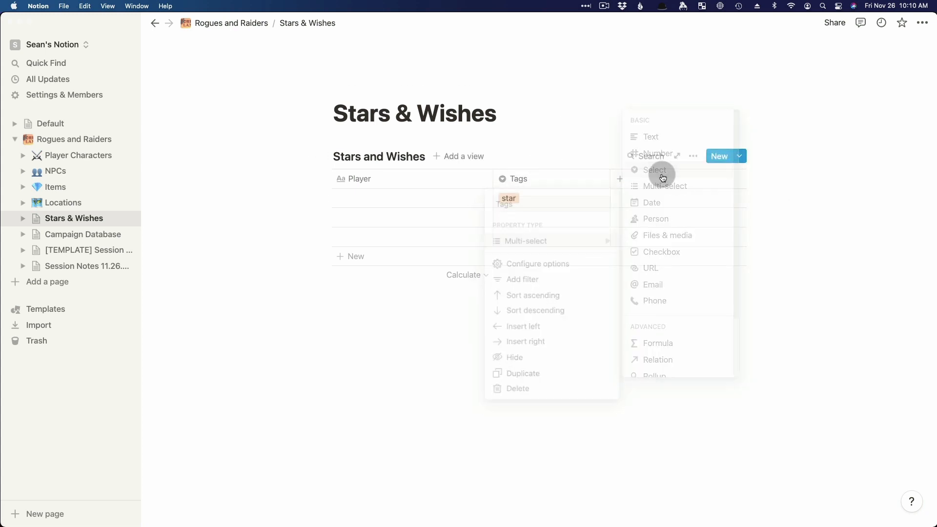
left_click(390, 199)
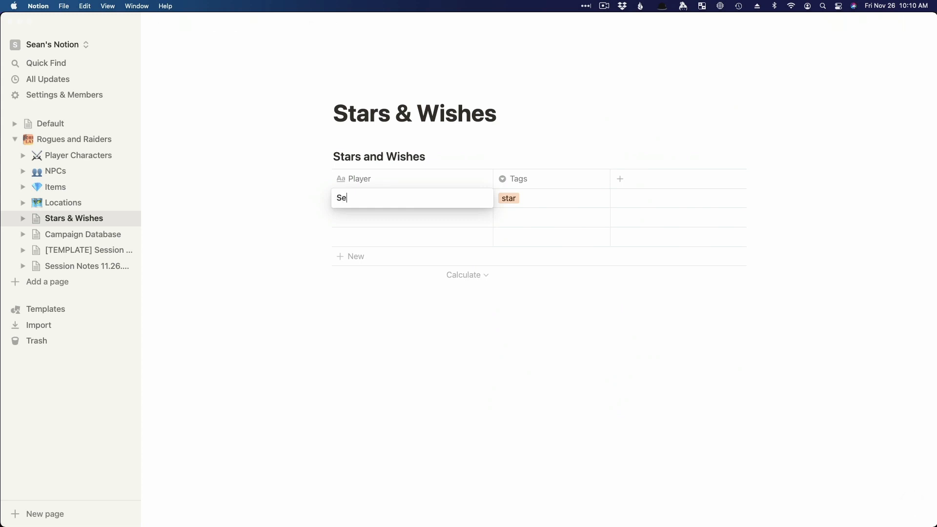
key("Tab")
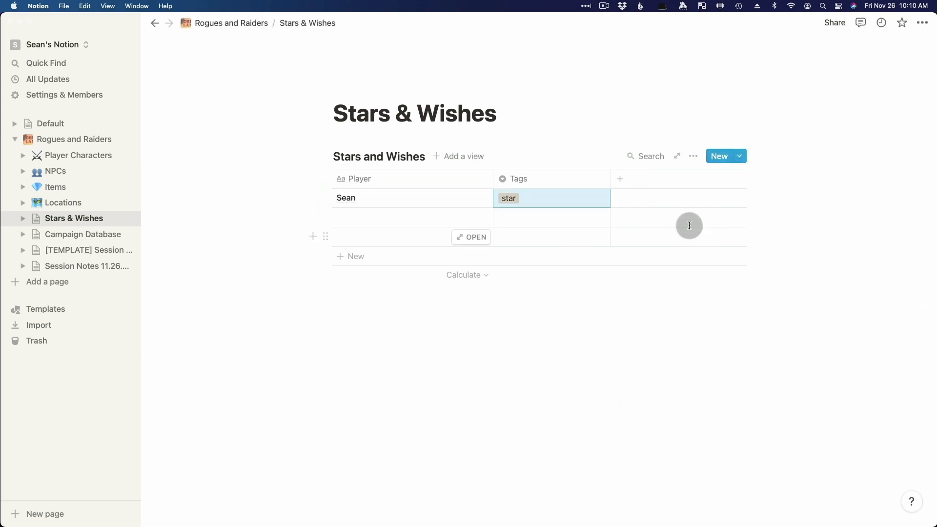
Add a text column named "Notes" to the Stars and Wishes table
left_click(620, 178)
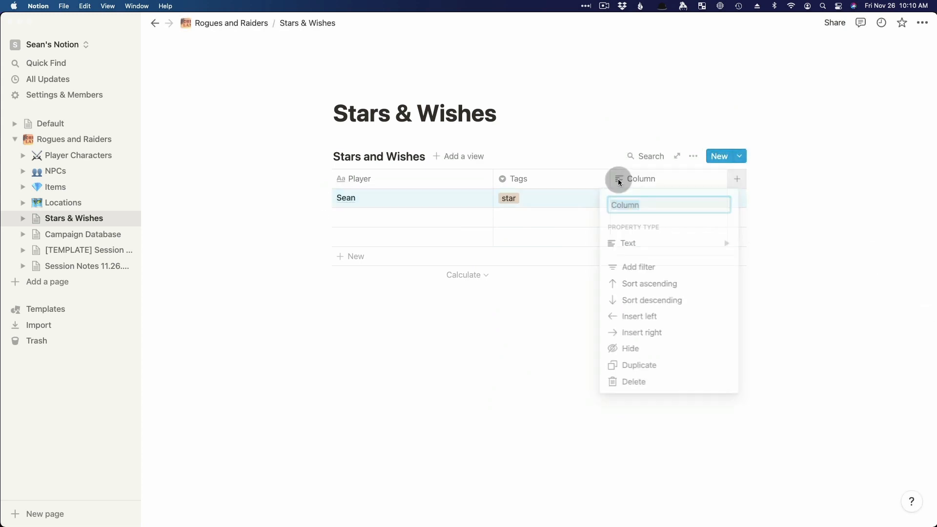
left_click(629, 244)
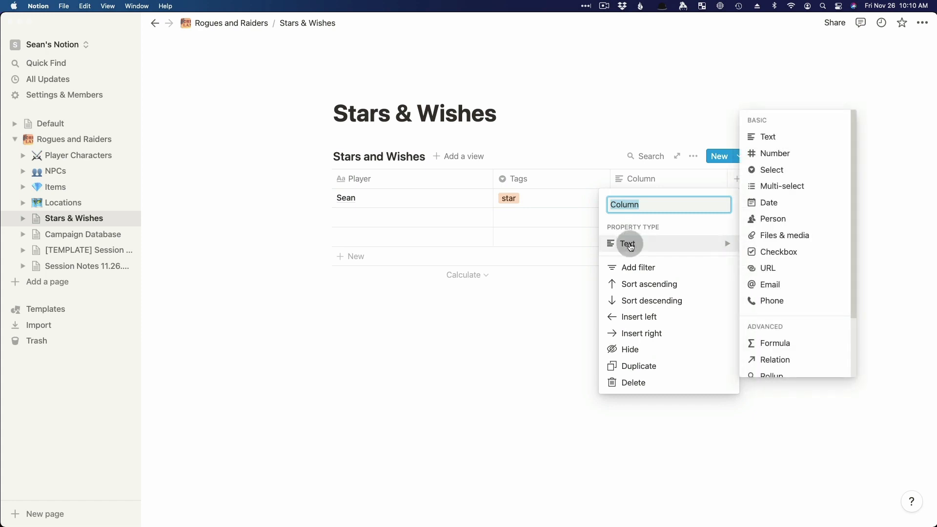
left_click_drag(642, 208, 595, 197)
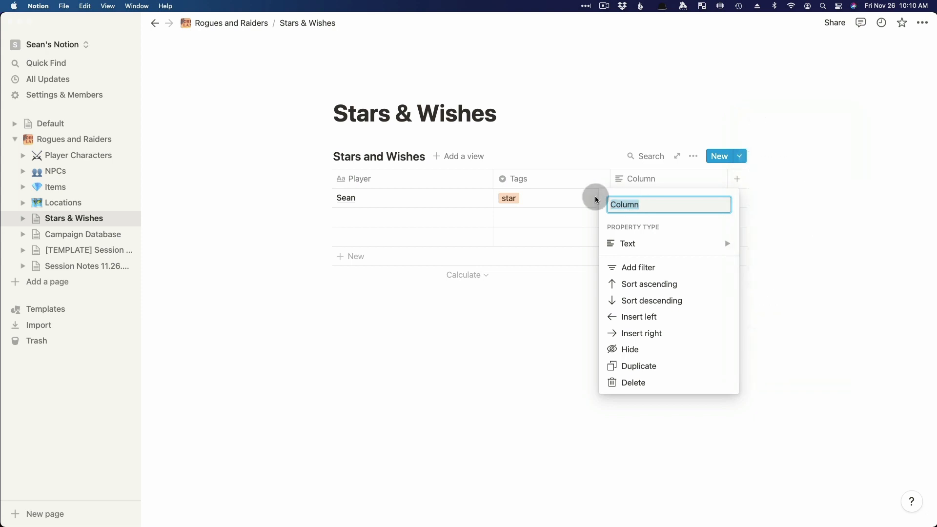
type("Notes")
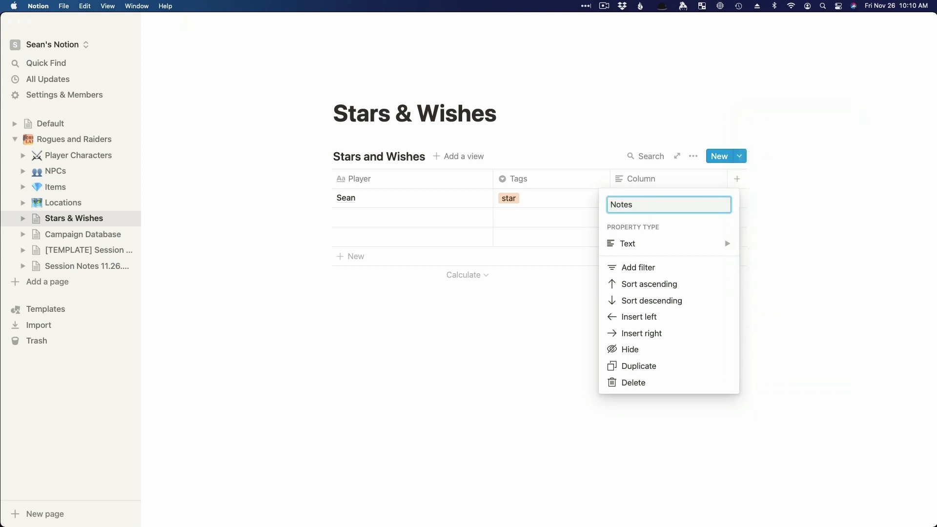
key("Return")
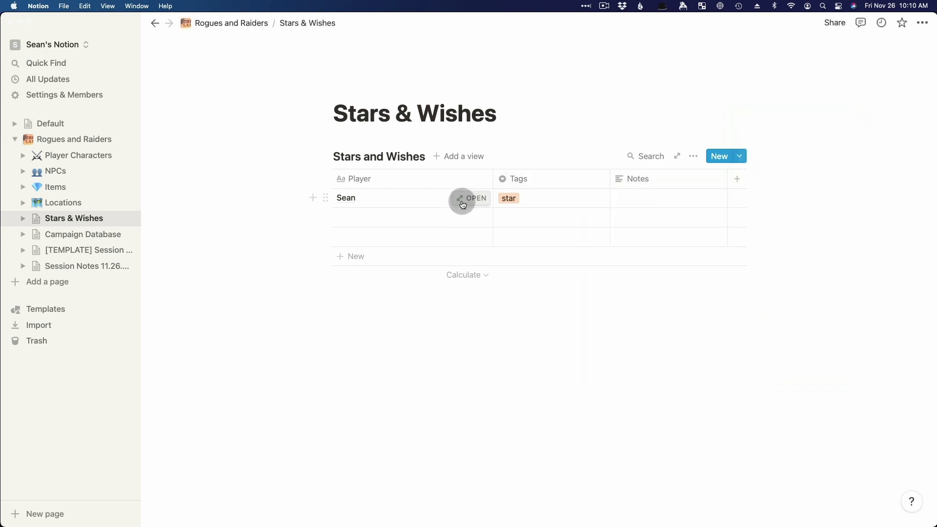
Enter "Loved it when we spoke to" with a link to the Chief Bugbear page in the star row's Notes, and preview that entry
left_click(615, 198)
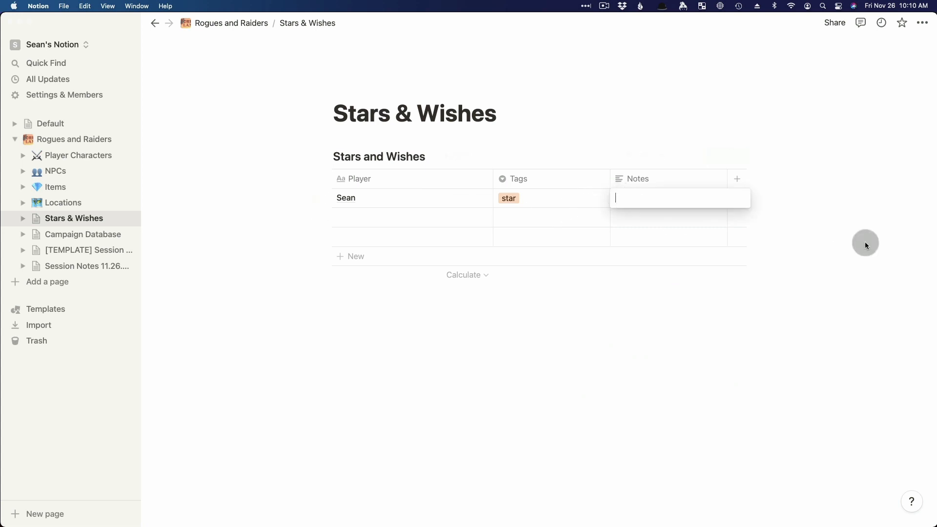
type("Love")
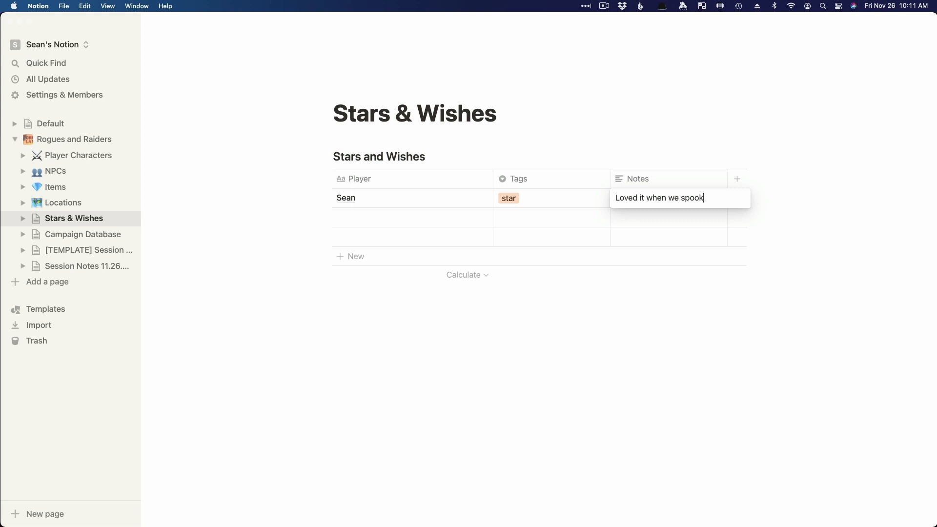
type("d it when we spoke to @chief")
key("Return")
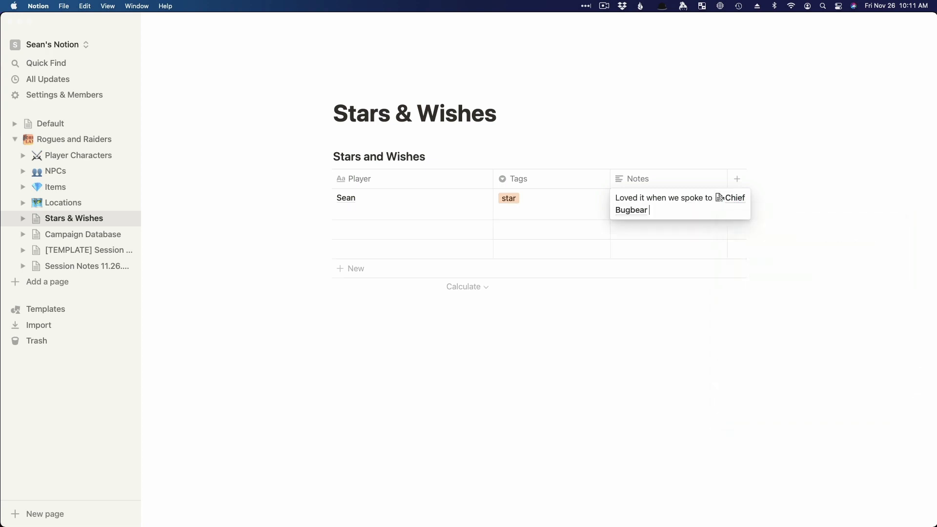
key("Escape")
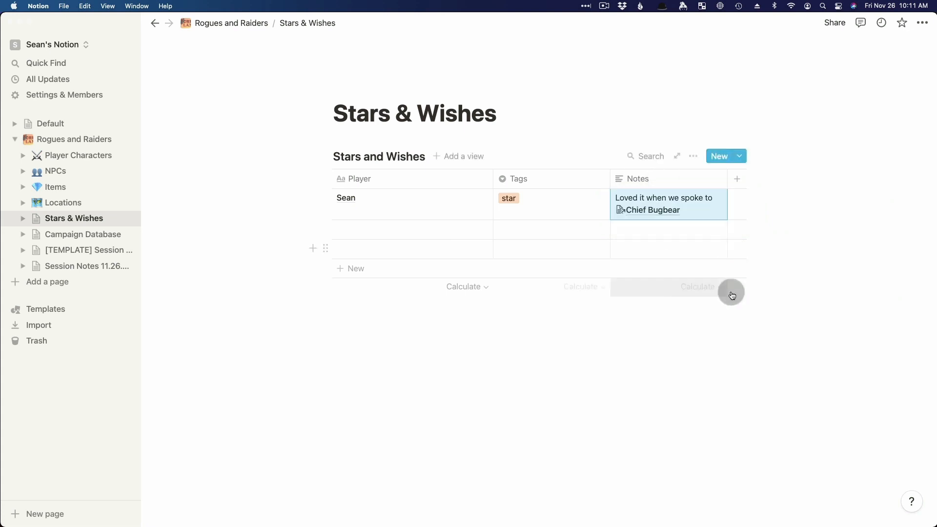
left_click(471, 198)
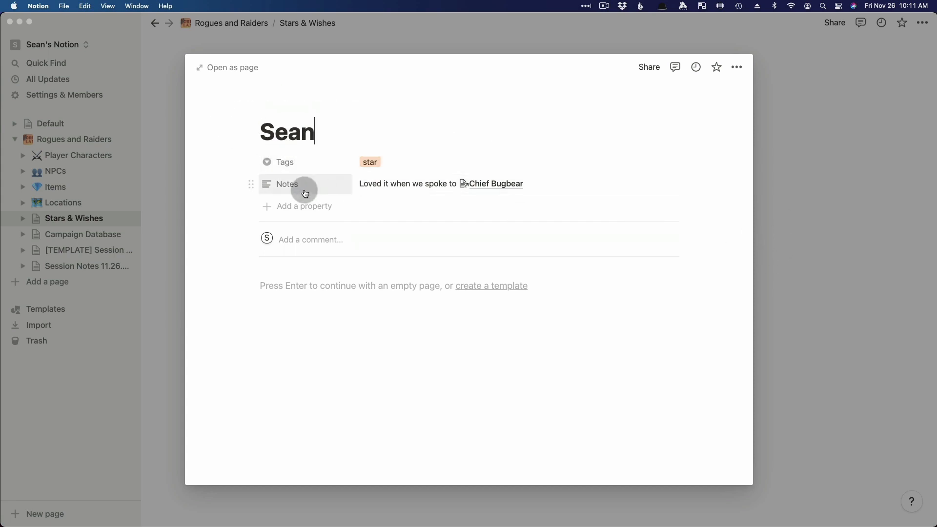
left_click(759, 276)
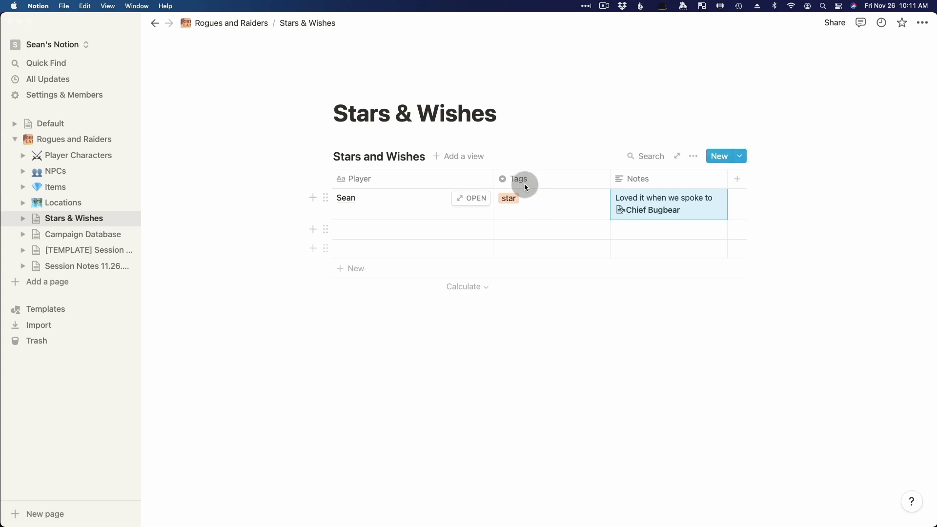
Fill the second row with the player's name and a new "wish" tag
left_click(418, 235)
type("Sean")
key("Tab")
type("wish")
key("Return")
Enter "Could use more combat" as the note for the wish row and preview that entry
left_click(714, 234)
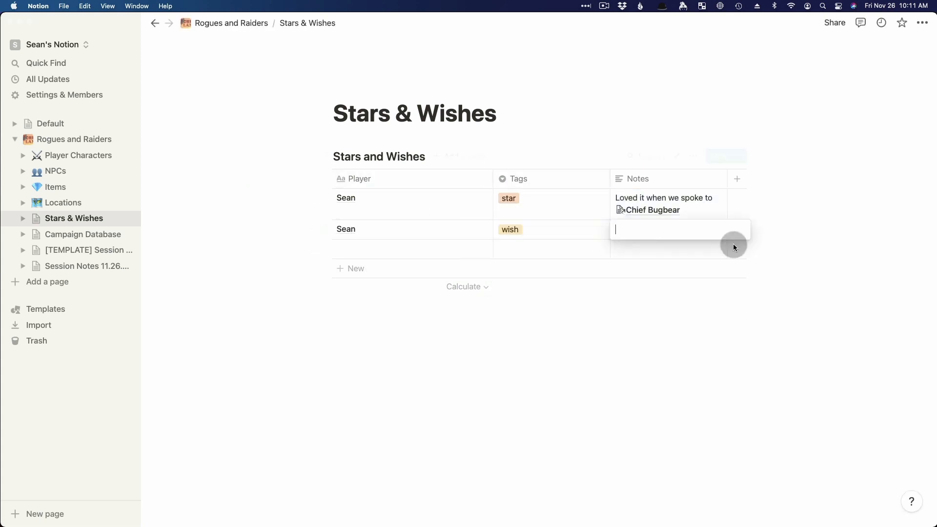
type("Could use more c")
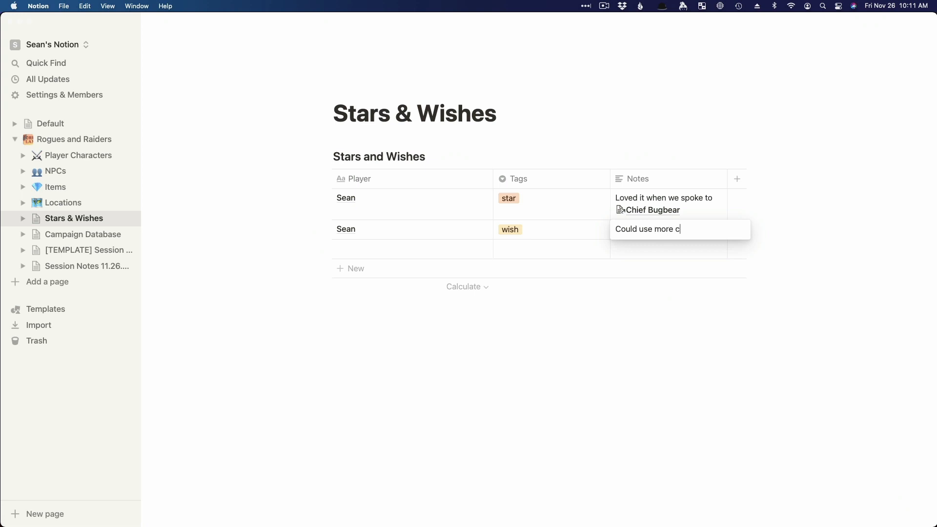
type("ombat")
key("Return")
left_click(464, 230)
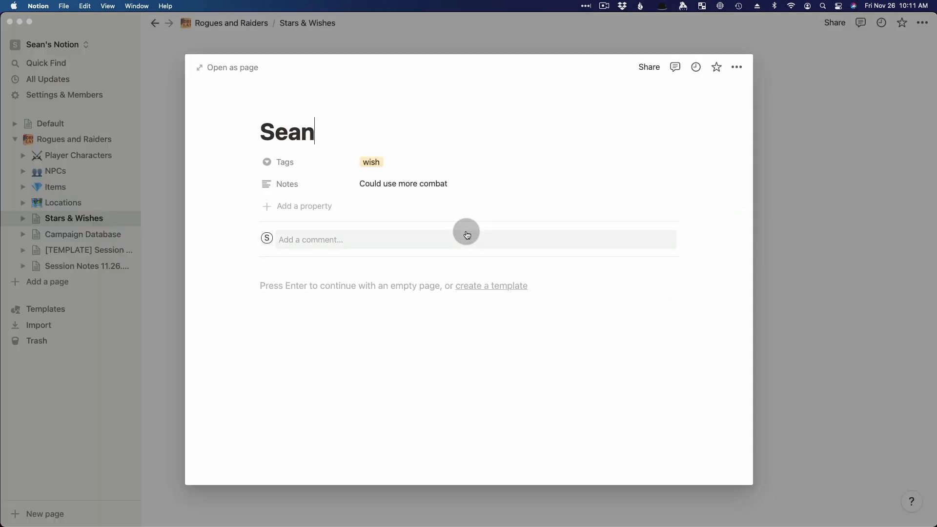
left_click(839, 290)
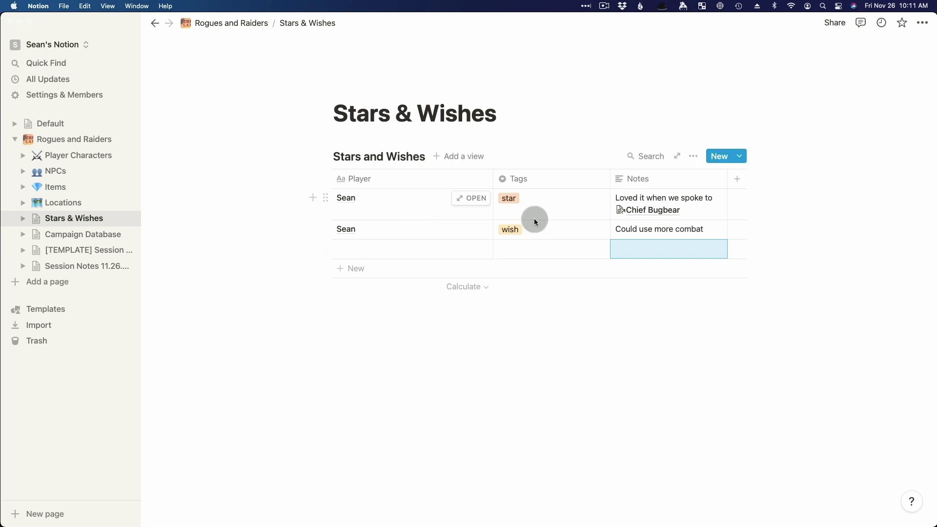
Filter the Stars and Wishes table to entries where Tags is "star"
left_click(693, 156)
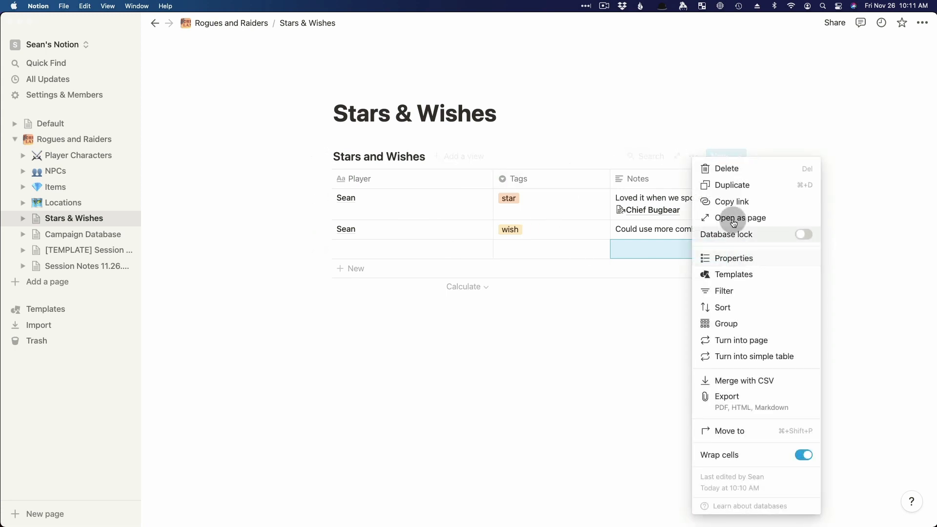
left_click(723, 290)
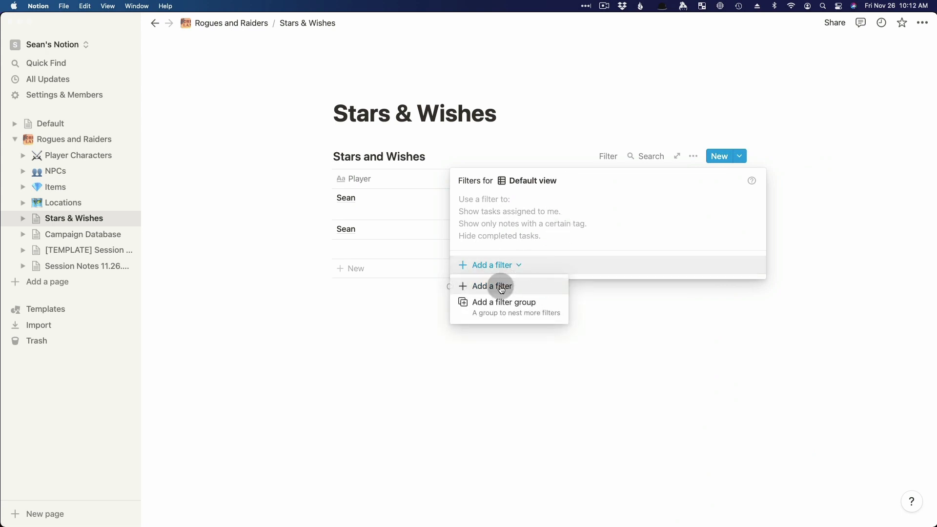
left_click(501, 288)
left_click(531, 204)
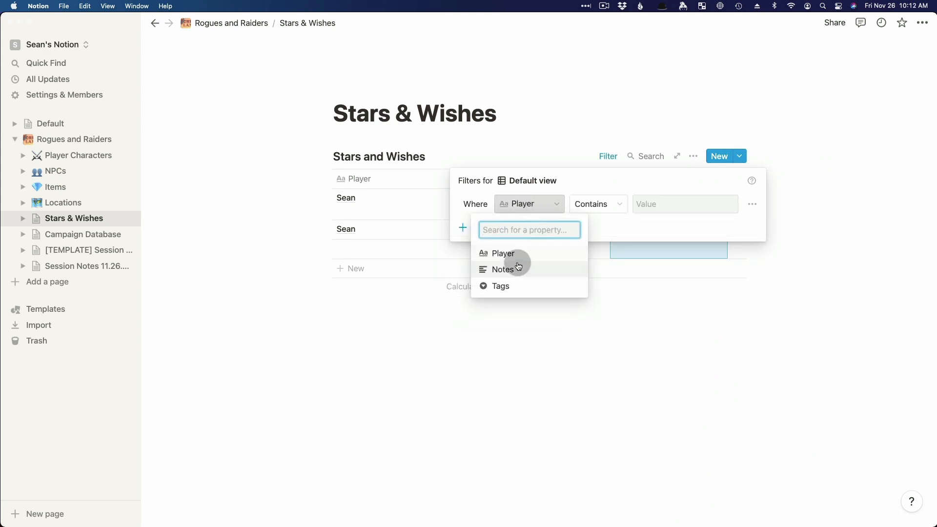
left_click(505, 286)
left_click(675, 205)
left_click(656, 269)
left_click(627, 266)
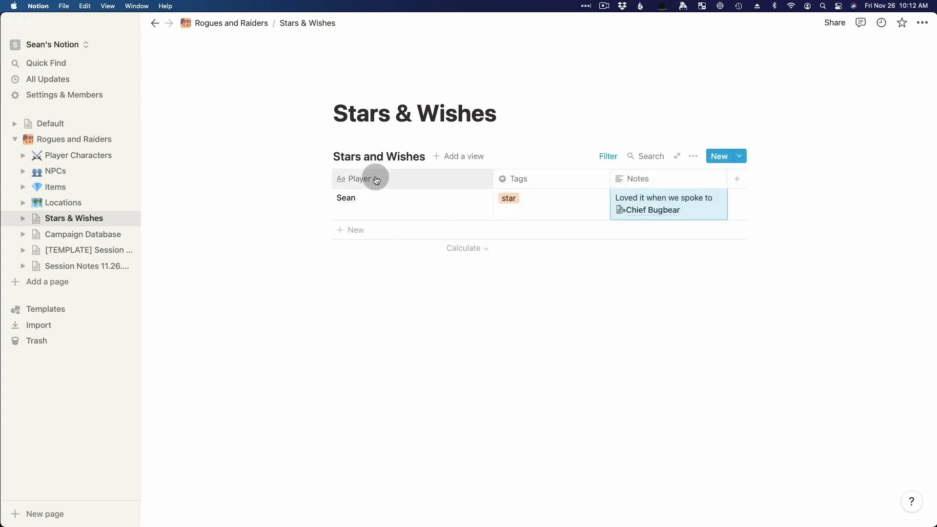
Change the Tags filter value to "wish"
left_click(607, 156)
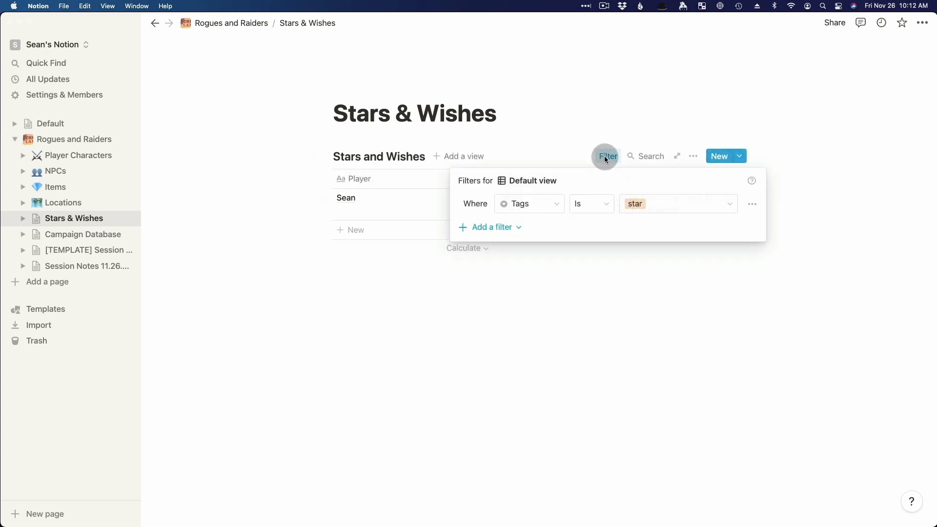
left_click(648, 205)
left_click(629, 284)
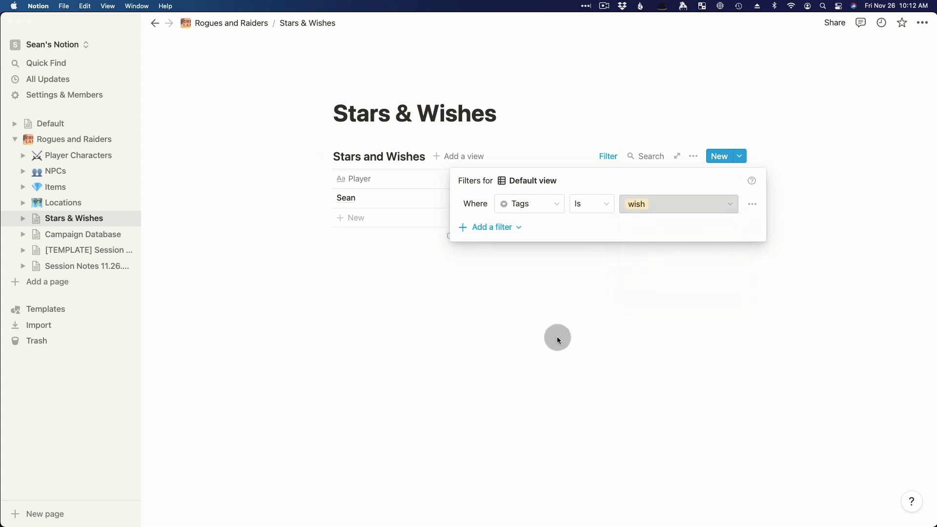
left_click(569, 329)
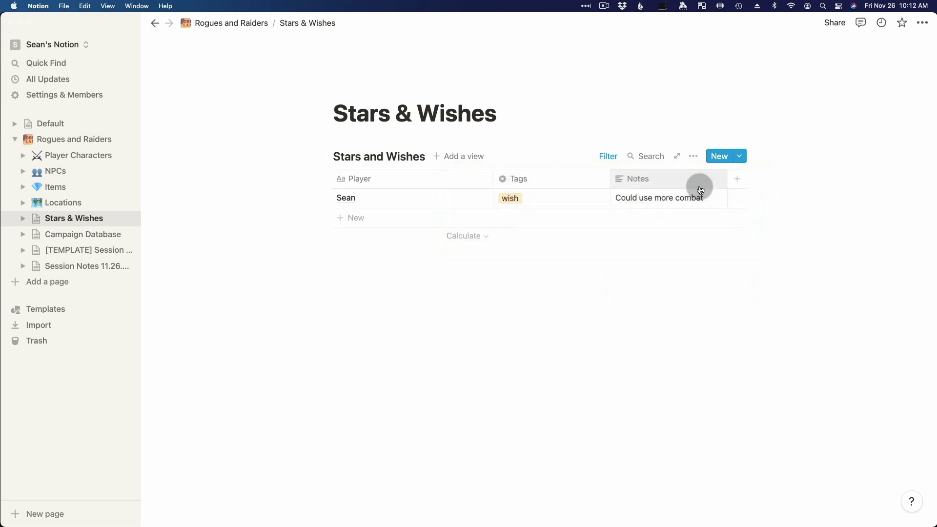
Remove the Tags filter from the Stars and Wishes table
left_click(613, 160)
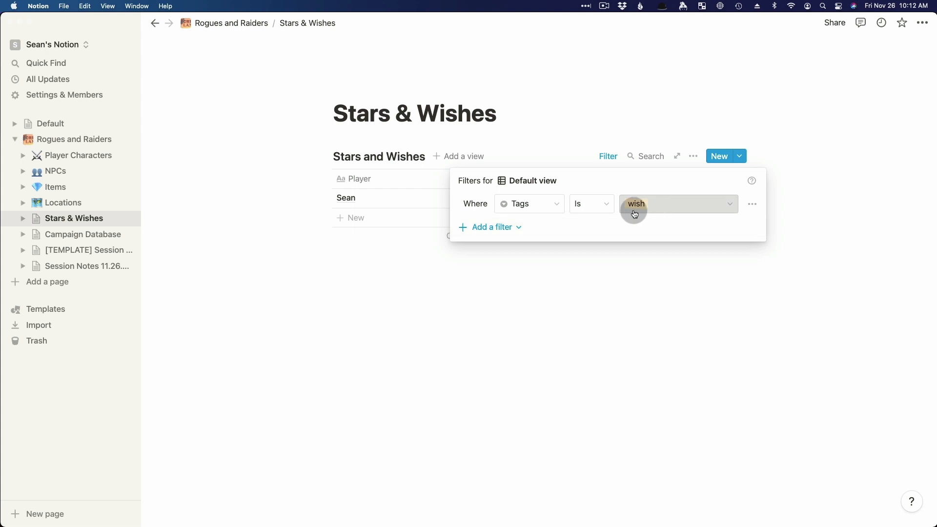
left_click(752, 204)
left_click(752, 225)
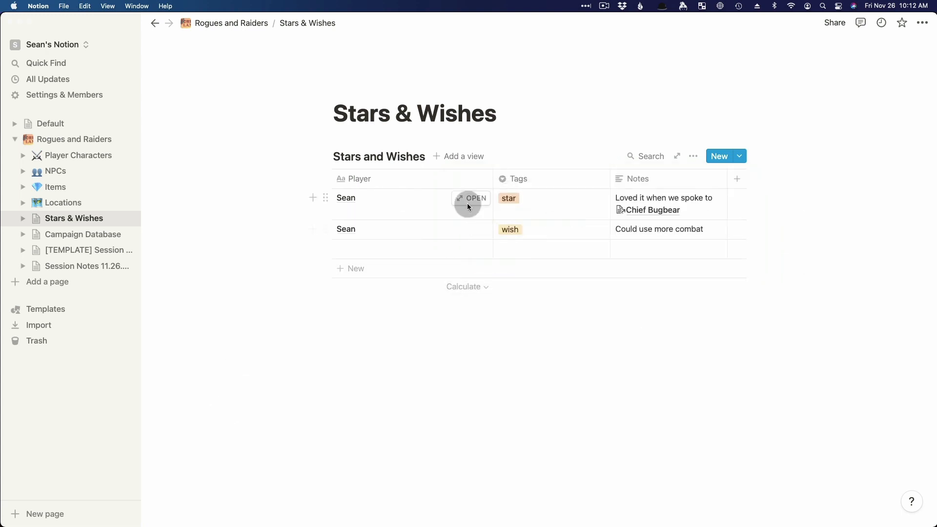
Sort the Stars and Wishes table by Tags in ascending order
left_click(531, 182)
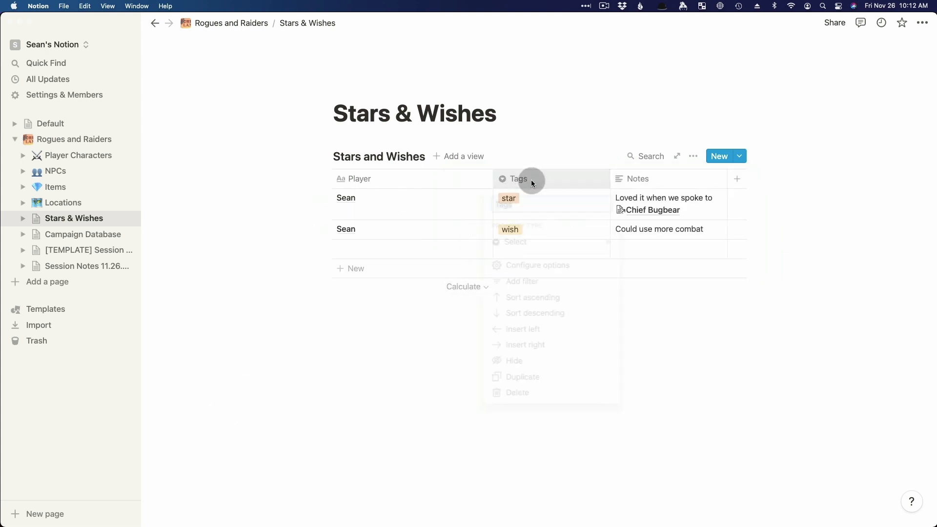
left_click(529, 299)
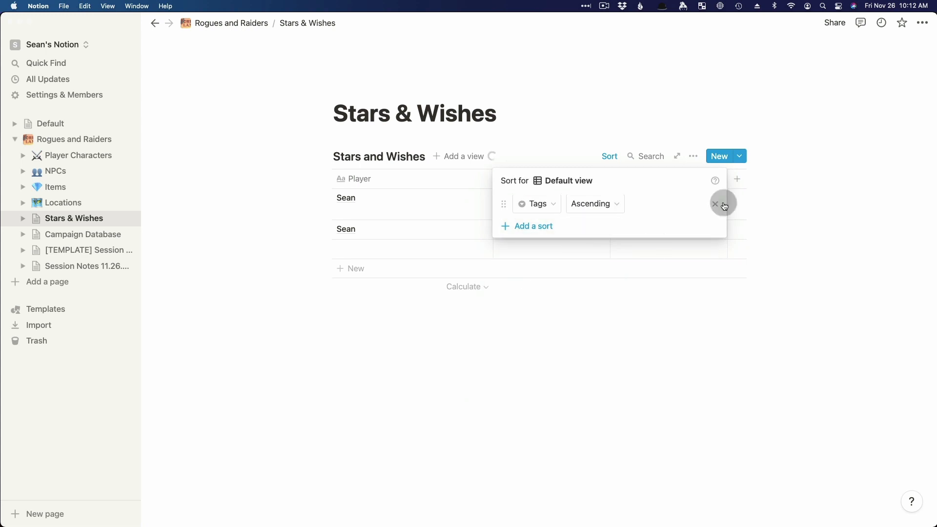
left_click(654, 333)
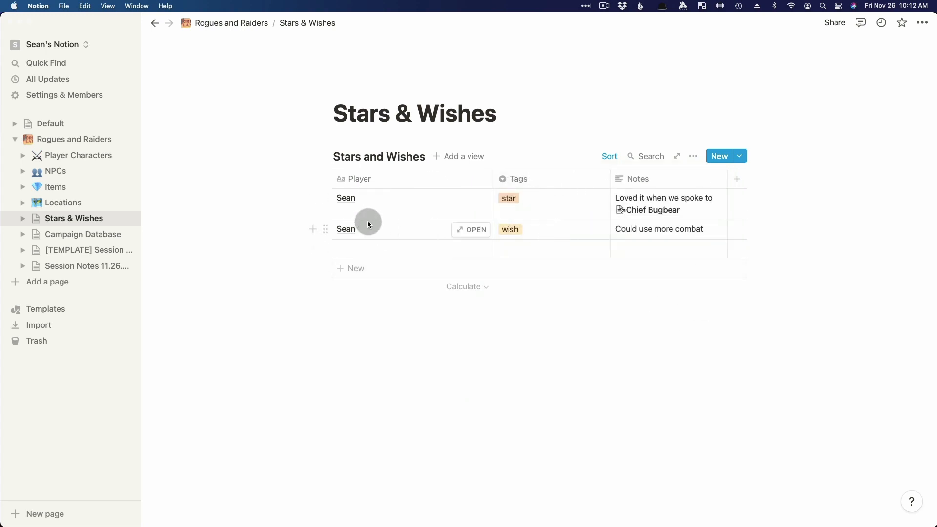
Add a text column named "Session" after the Notes column
left_click(738, 181)
type("Session")
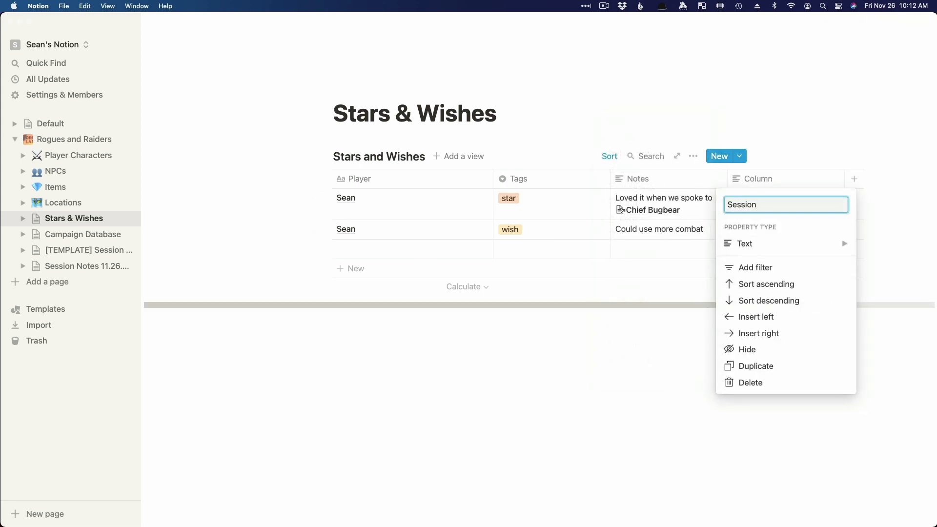
left_click(473, 357)
Enter session 2 for the star row and session 1 for the wish row
left_click(773, 197)
type("2")
key("Return")
type("1")
key("Return")
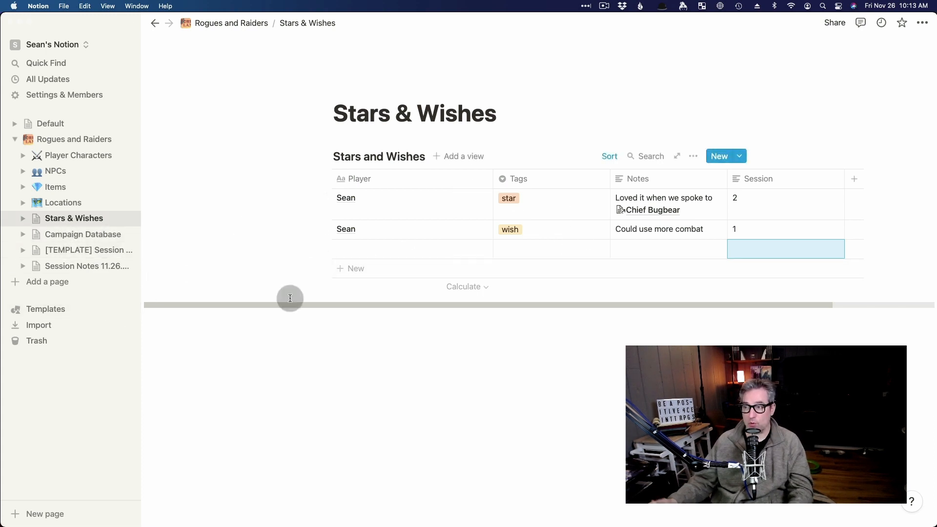
Open the Session Notes 11.26.2021 page and review its sections and linked entries
left_click(73, 265)
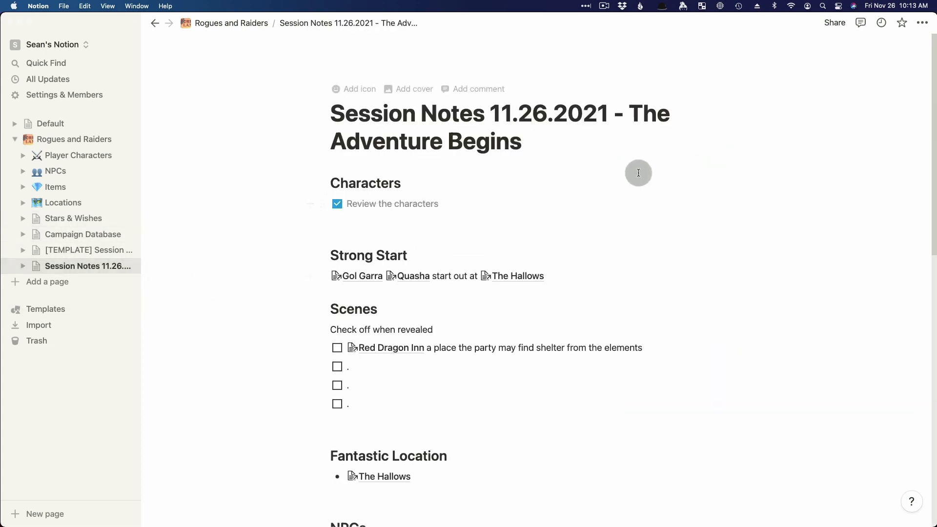
scroll(428, 391, "down", 5)
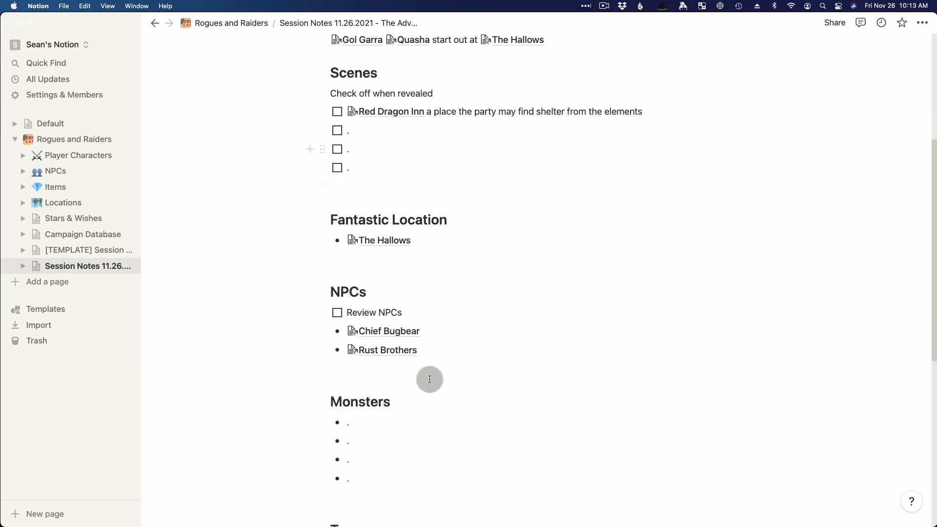
scroll(428, 381, "up", 5)
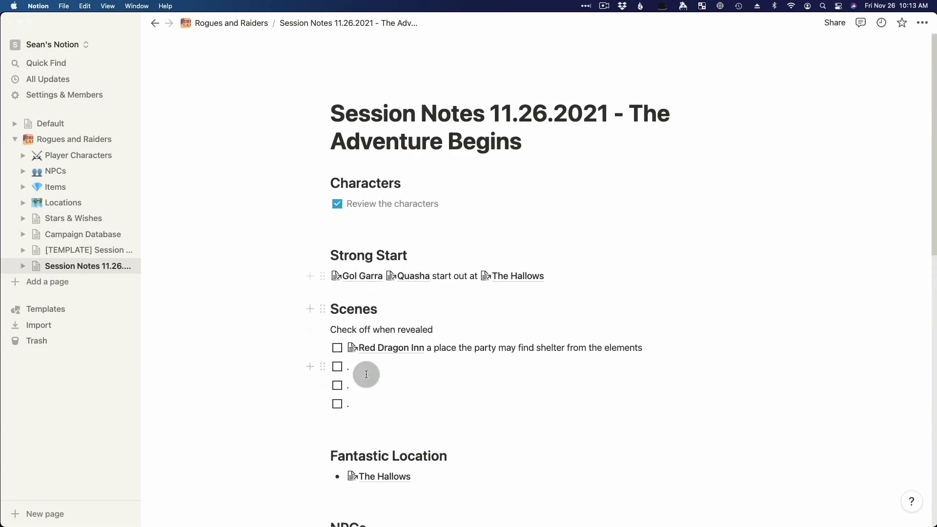
left_click(402, 409)
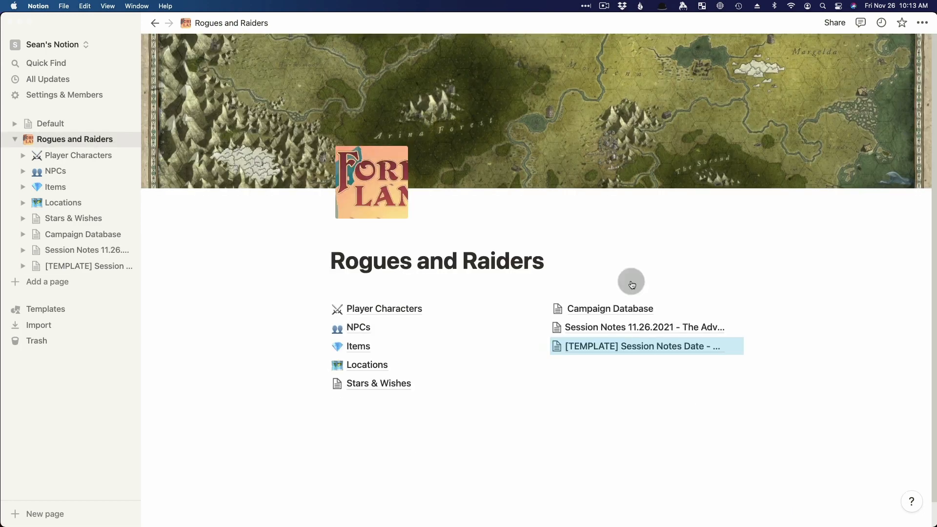
Move the Session Notes 11.26.2021 page above Campaign Database on the Rogues and Raiders page, and open Stars & Wishes
left_click_drag(546, 327, 550, 309)
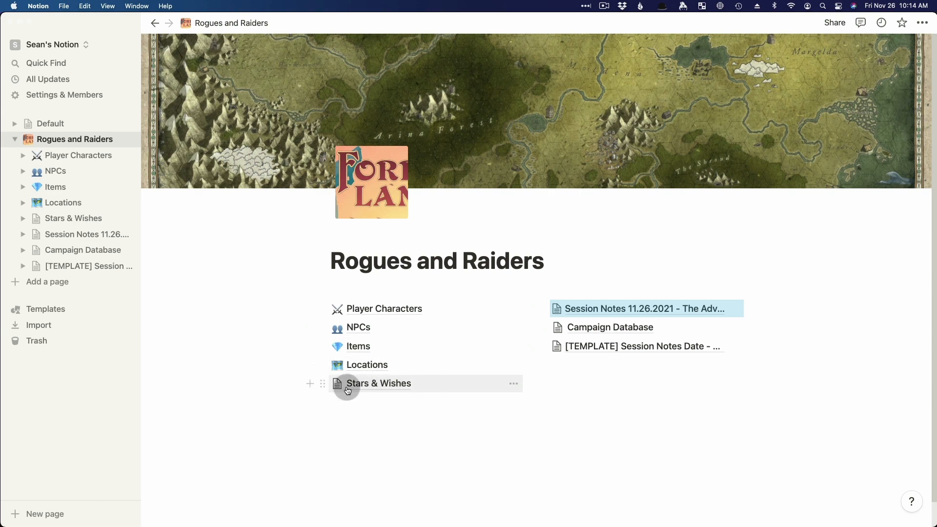
left_click(401, 386)
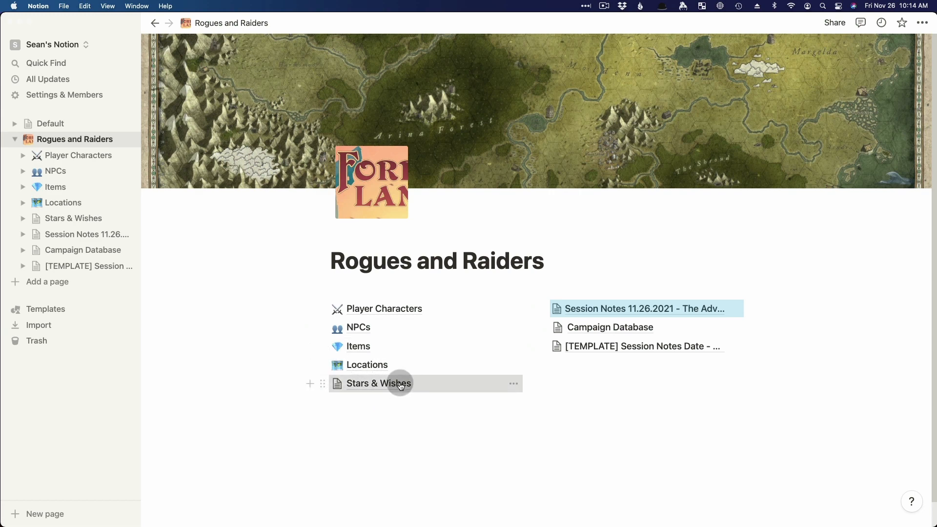
Give the Stars & Wishes page a random icon and replace it with the star emoji
left_click(351, 90)
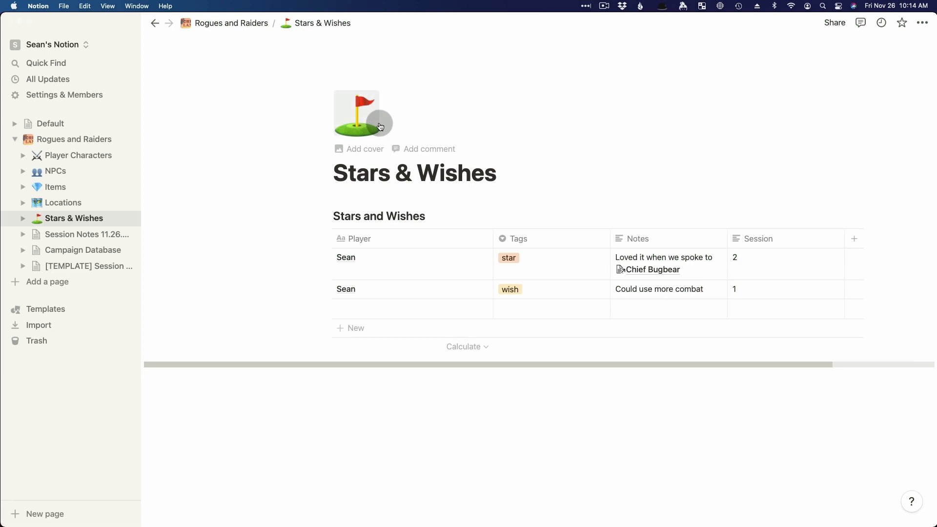
left_click(353, 116)
type("star")
left_click(255, 204)
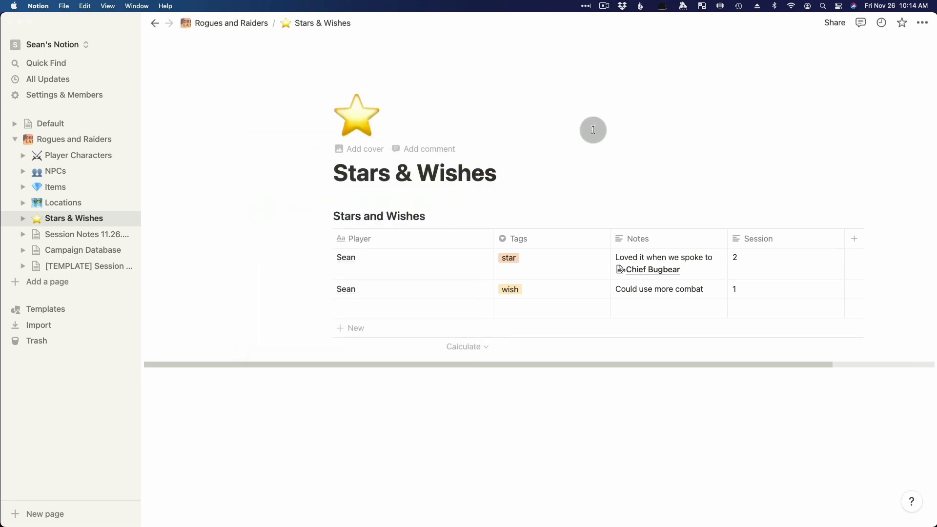
left_click(594, 130)
Return to the Rogues and Raiders page and open the Campaign Database
left_click(85, 143)
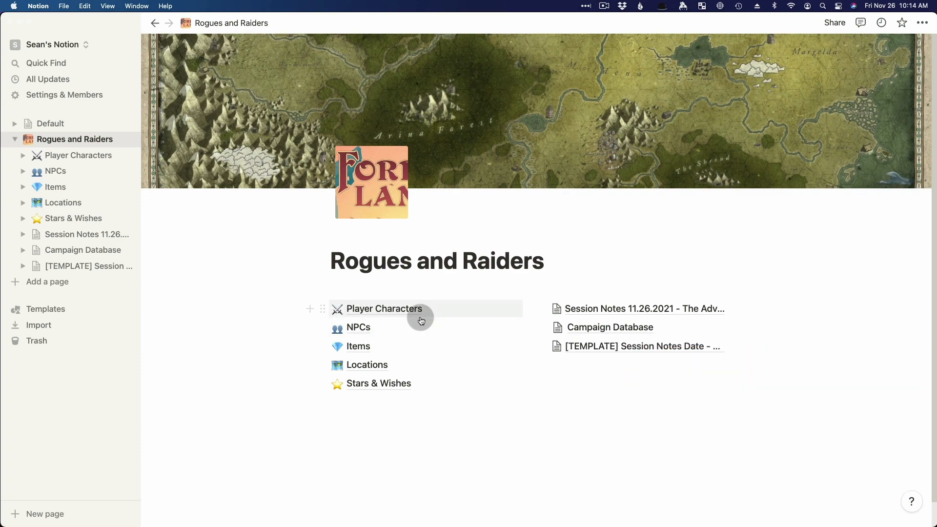
left_click(64, 254)
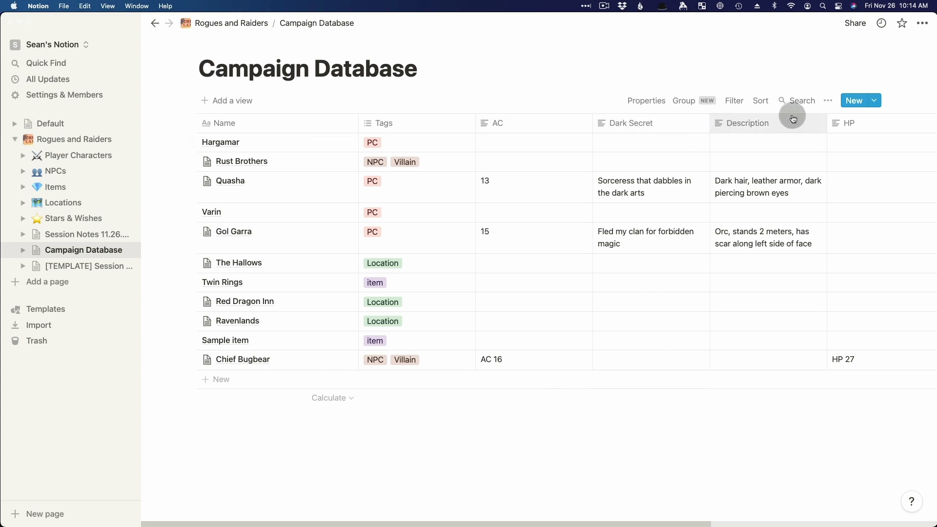
mouse_move(542, 122)
left_mouse_down()
mouse_move(406, 115)
mouse_move(551, 126)
left_mouse_up()
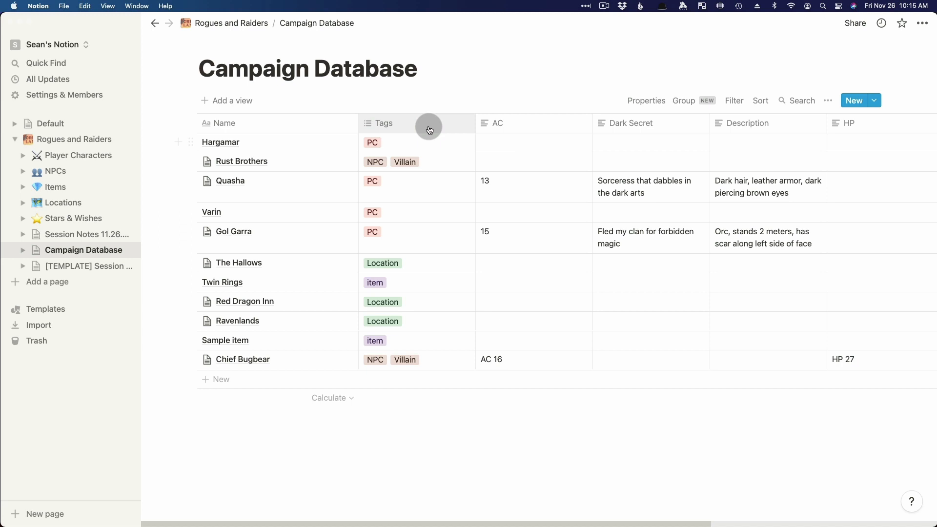
left_click(430, 144)
type("Forbidden Lan")
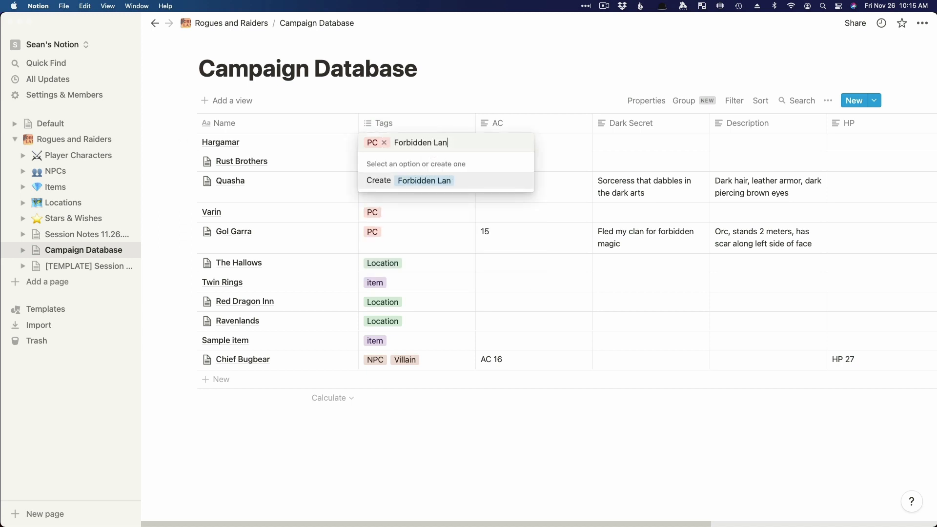
key("BackSpace")
key("BackSpace")
key("BackSpace")
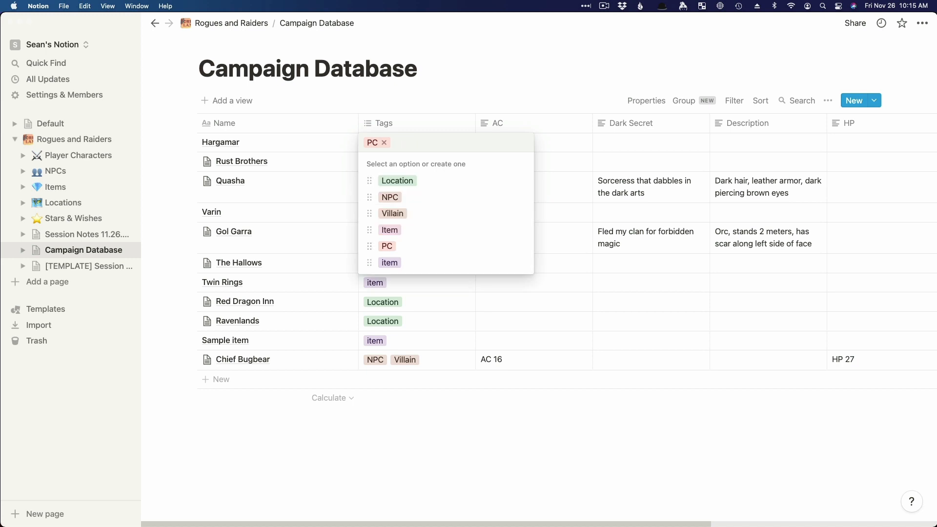
key("Escape")
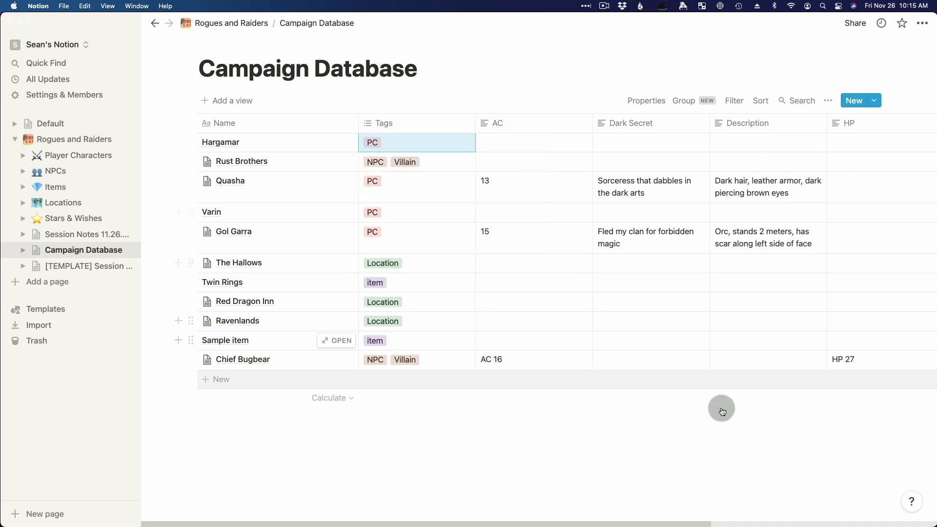
Narrow the AC, HP, Level and PP columns of the Campaign Database
left_click_drag(498, 521, 791, 521)
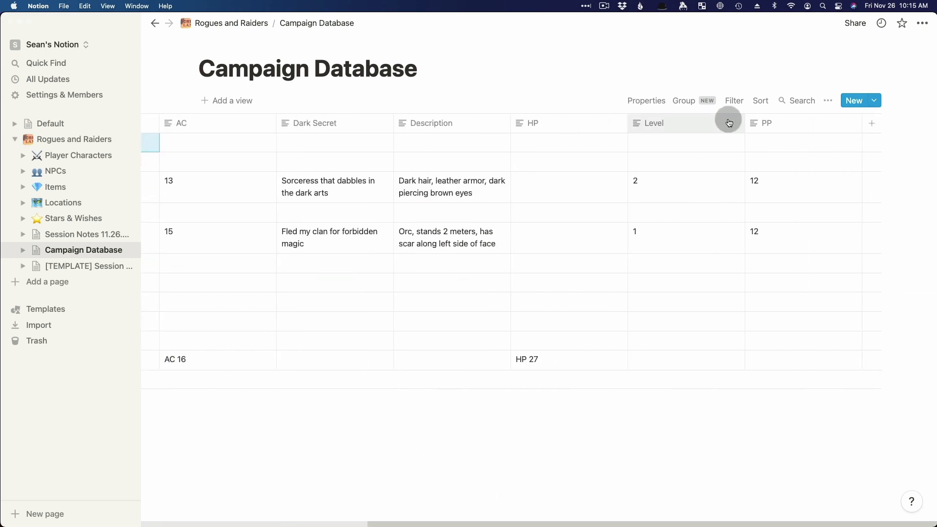
left_click_drag(723, 123, 663, 121)
left_click_drag(862, 124, 693, 128)
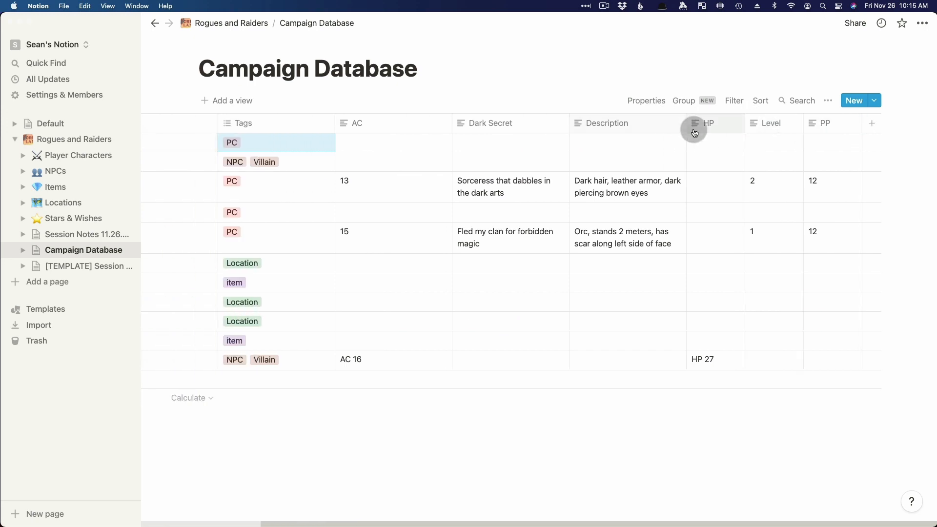
left_click_drag(452, 124, 362, 122)
Add a select-type column named "Campaign" after the PP column
left_click(872, 123)
type("Campaign")
left_click(860, 188)
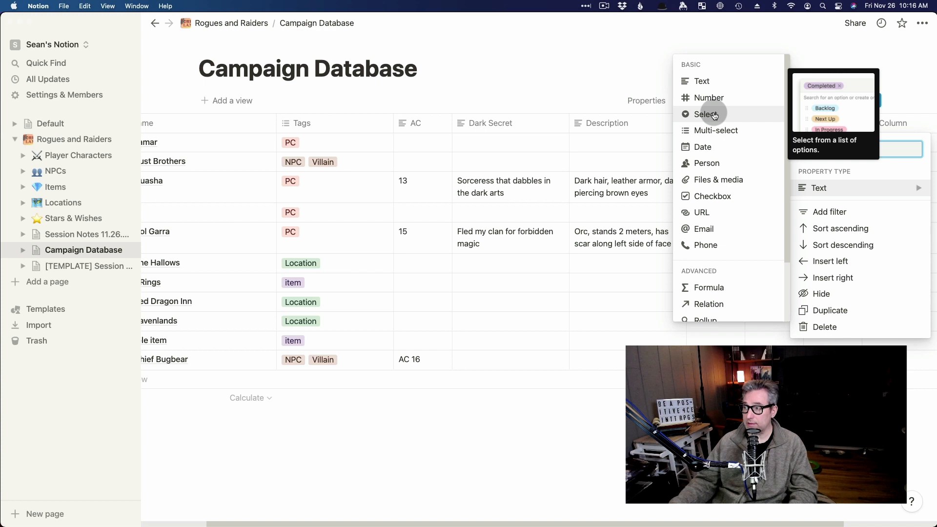
left_click(712, 115)
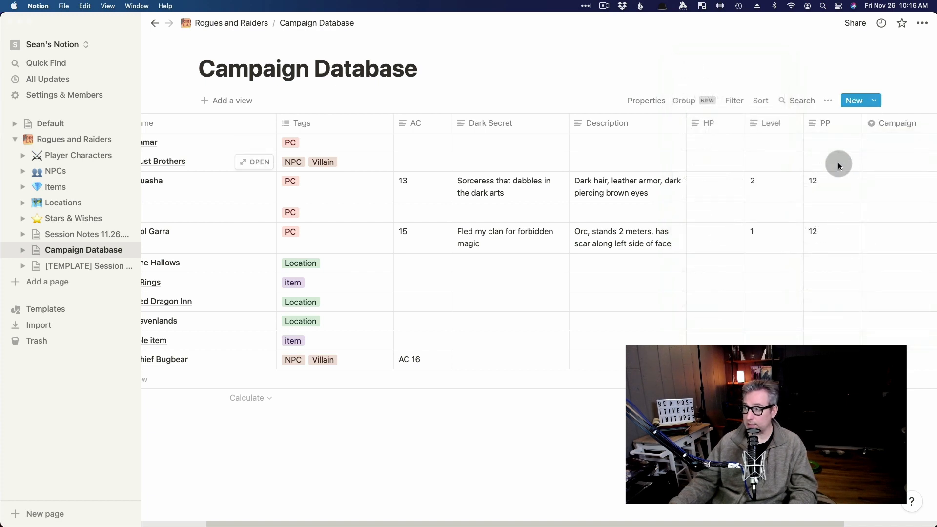
Create the campaign option "Rogues and Raiders" and assign it to the Hargamar row
left_click(874, 145)
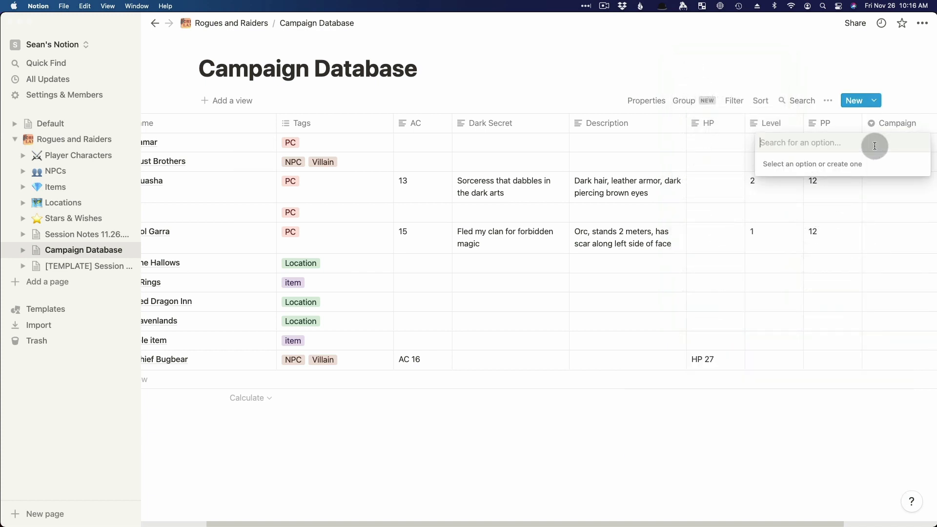
type("Forbidden Land")
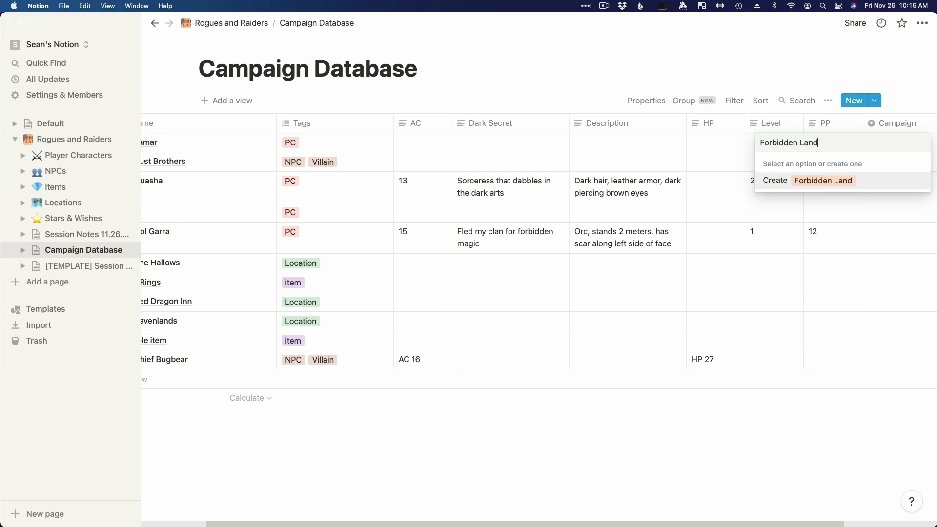
key("BackSpace")
type("Rogues and Raid")
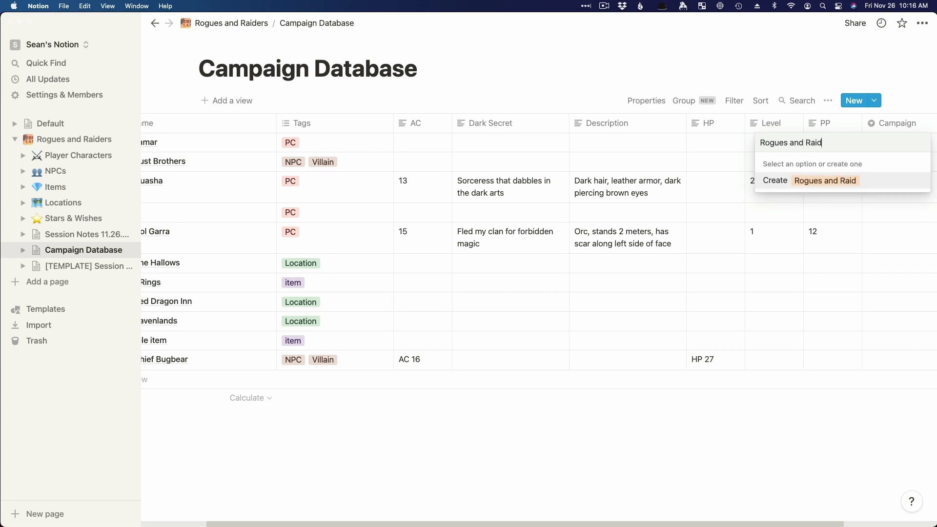
type("ers")
key("Return")
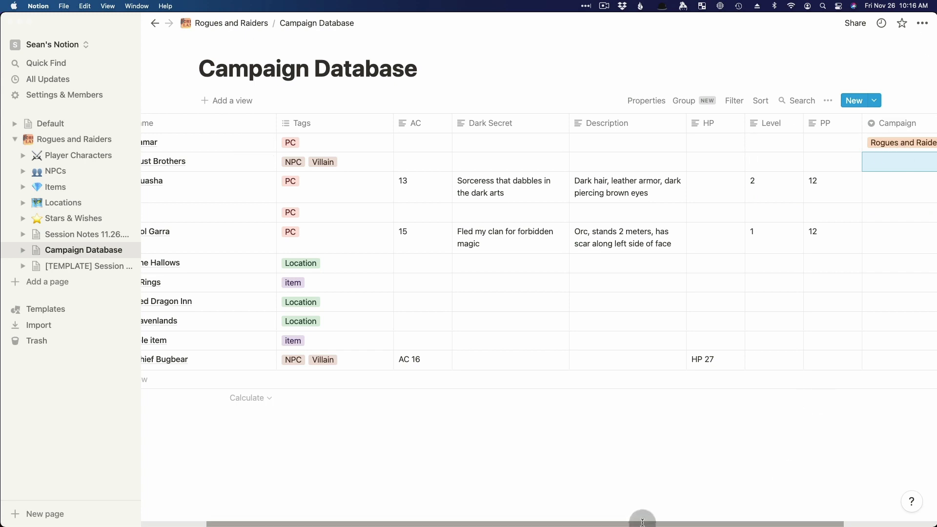
Move the Campaign column in front of the Name column so it comes first in the table
left_click_drag(633, 519, 727, 518)
left_click_drag(794, 129, 337, 117)
left_click_drag(423, 523, 259, 505)
left_click_drag(515, 126, 216, 111)
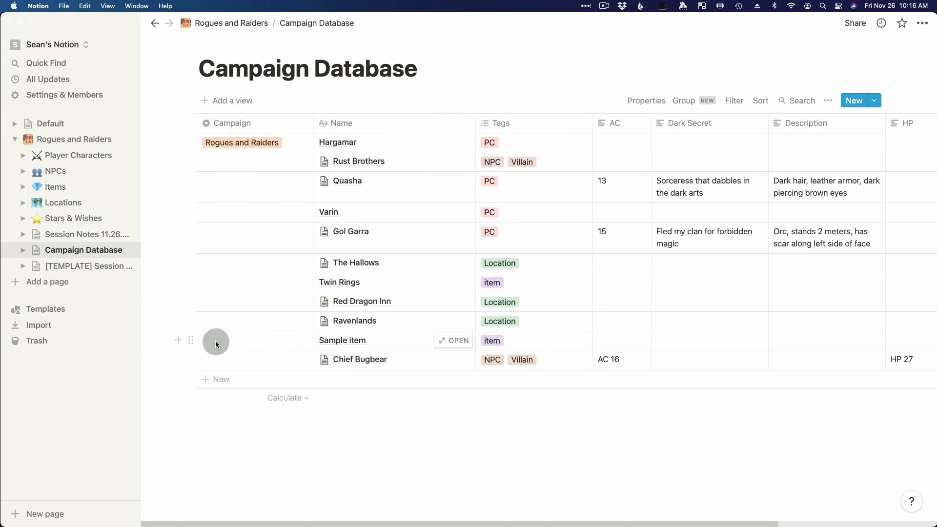
Create the campaign option "Forgotten Realms" and assign it to the Sample item row
left_click(374, 340)
key("Escape")
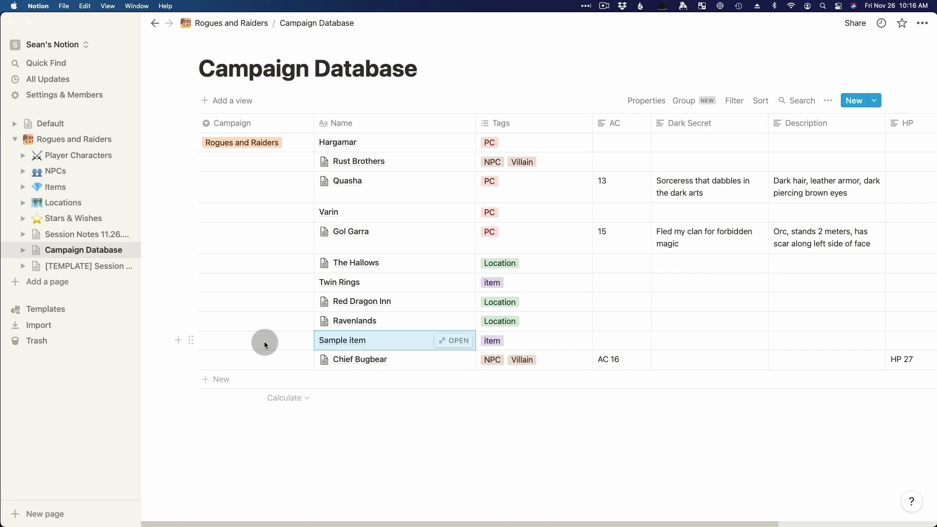
left_click(264, 344)
type("Forgotten Realms")
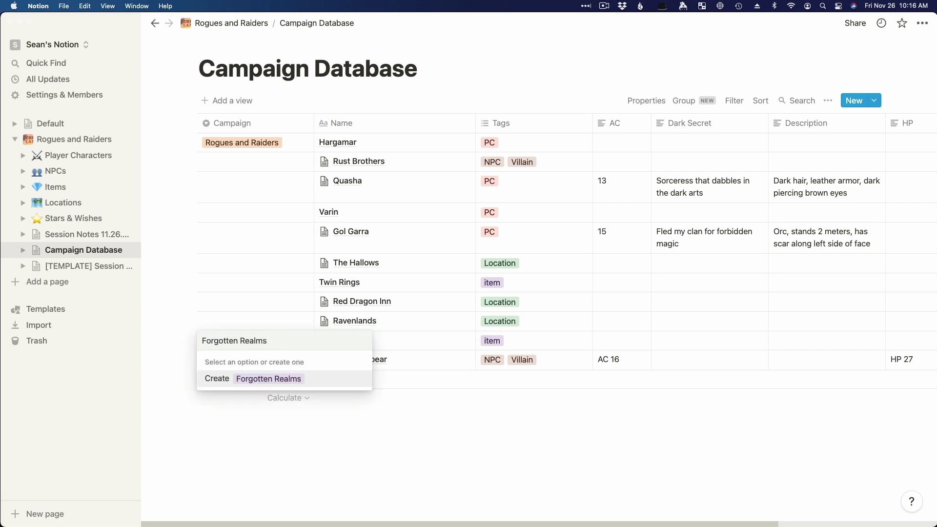
key("Return")
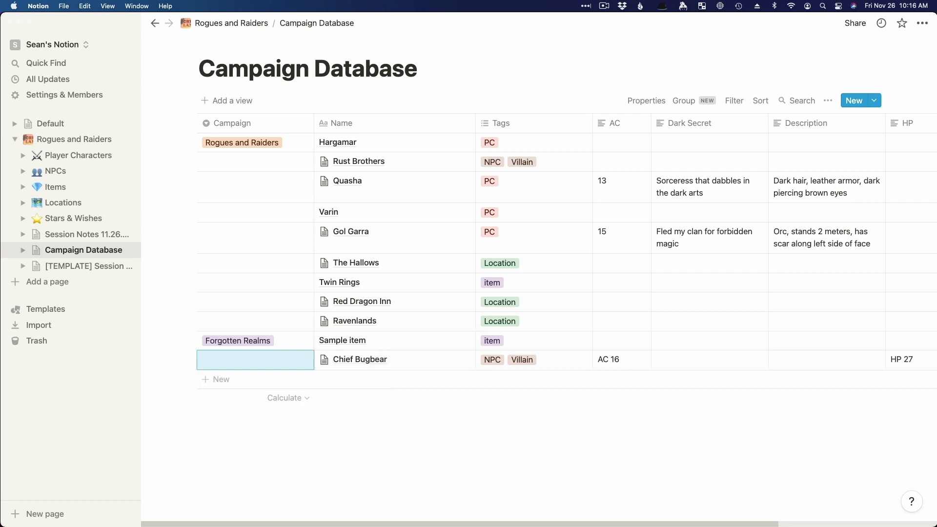